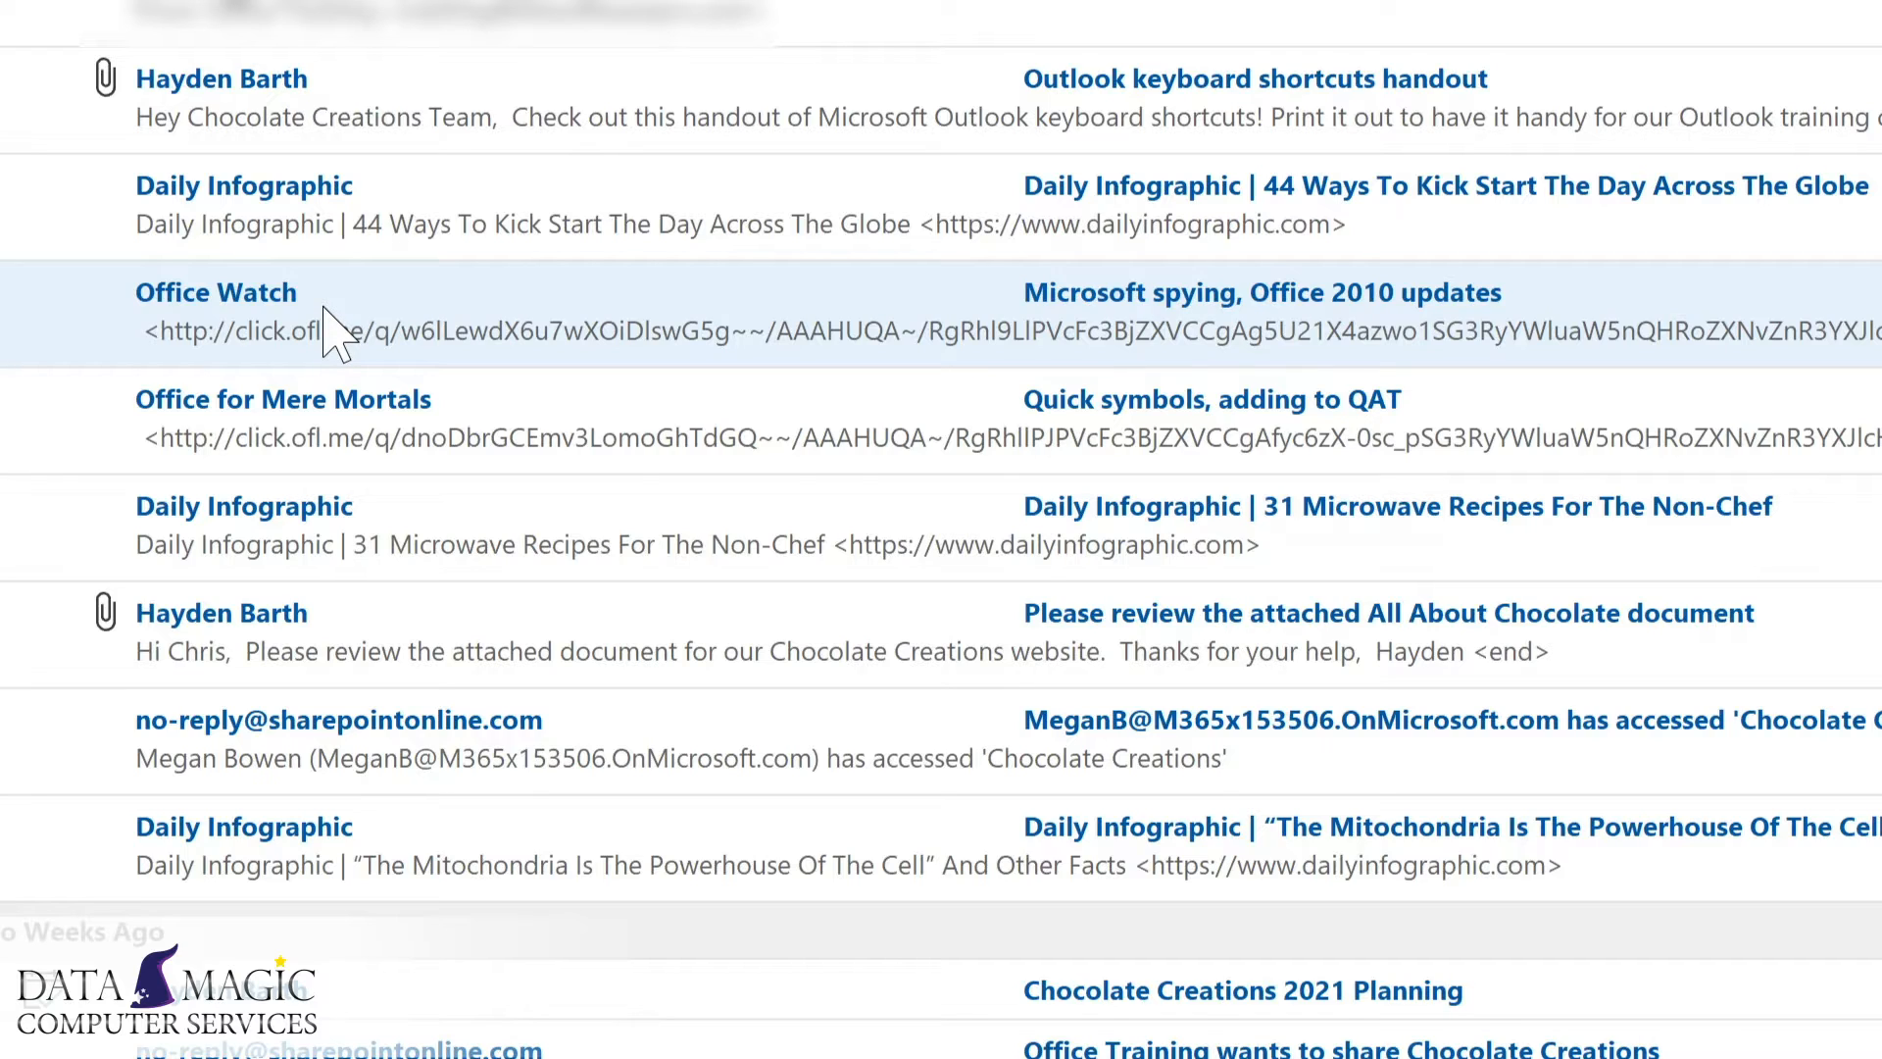
- Start a new rule from the Office Watch message, with the condition that the email is from Office Watch
right_click(339, 306)
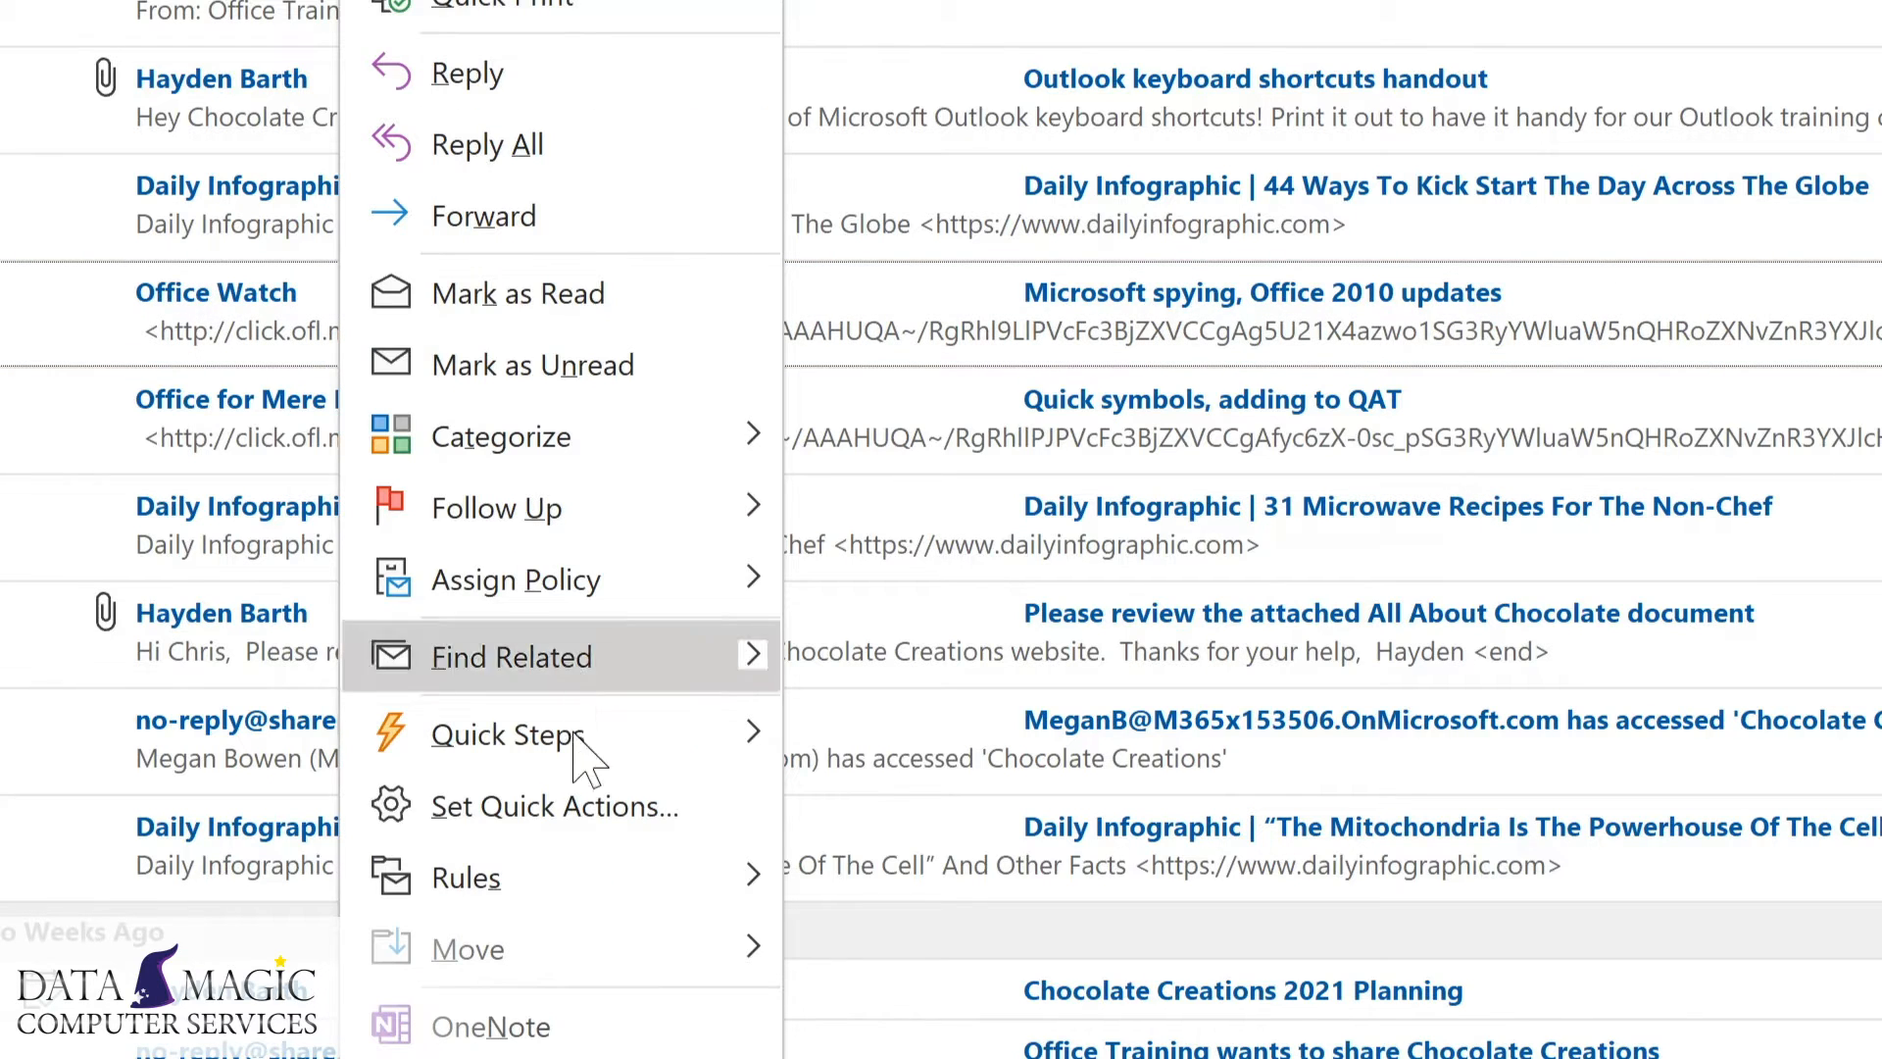
mouse_move(586, 885)
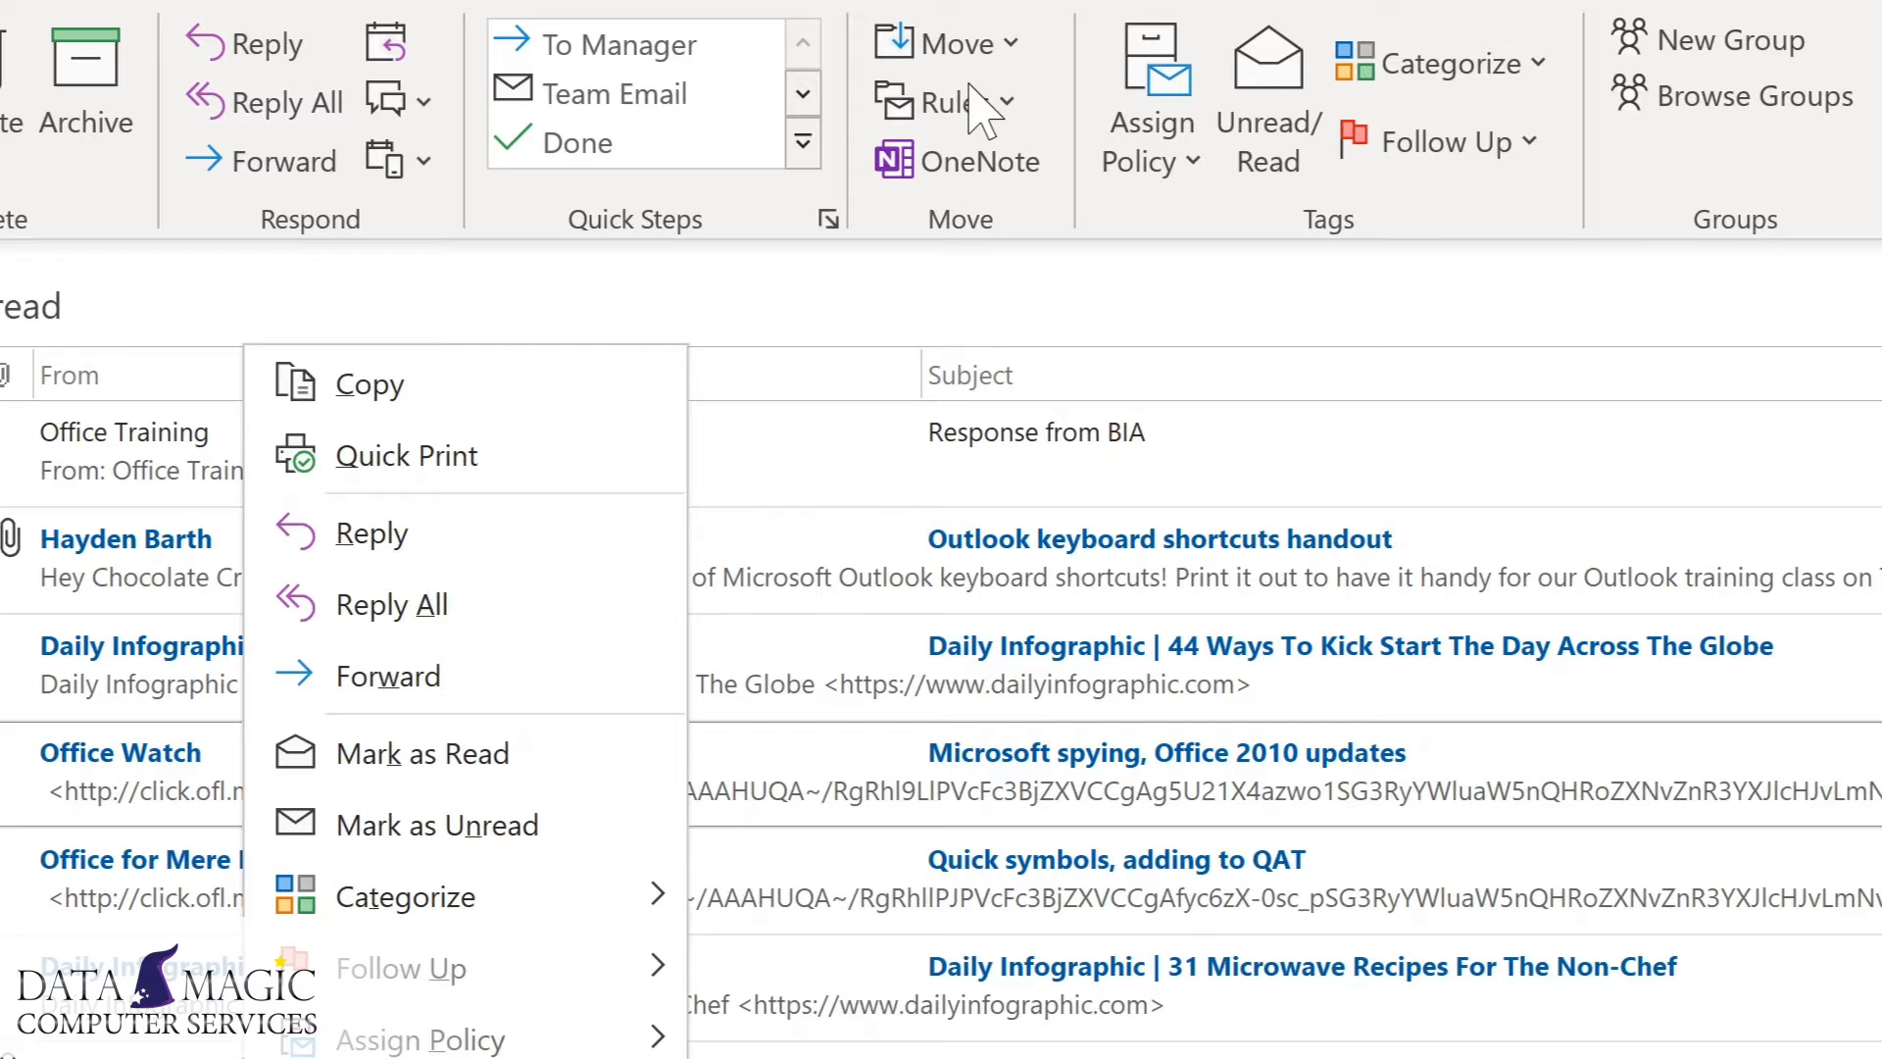
left_click(1000, 108)
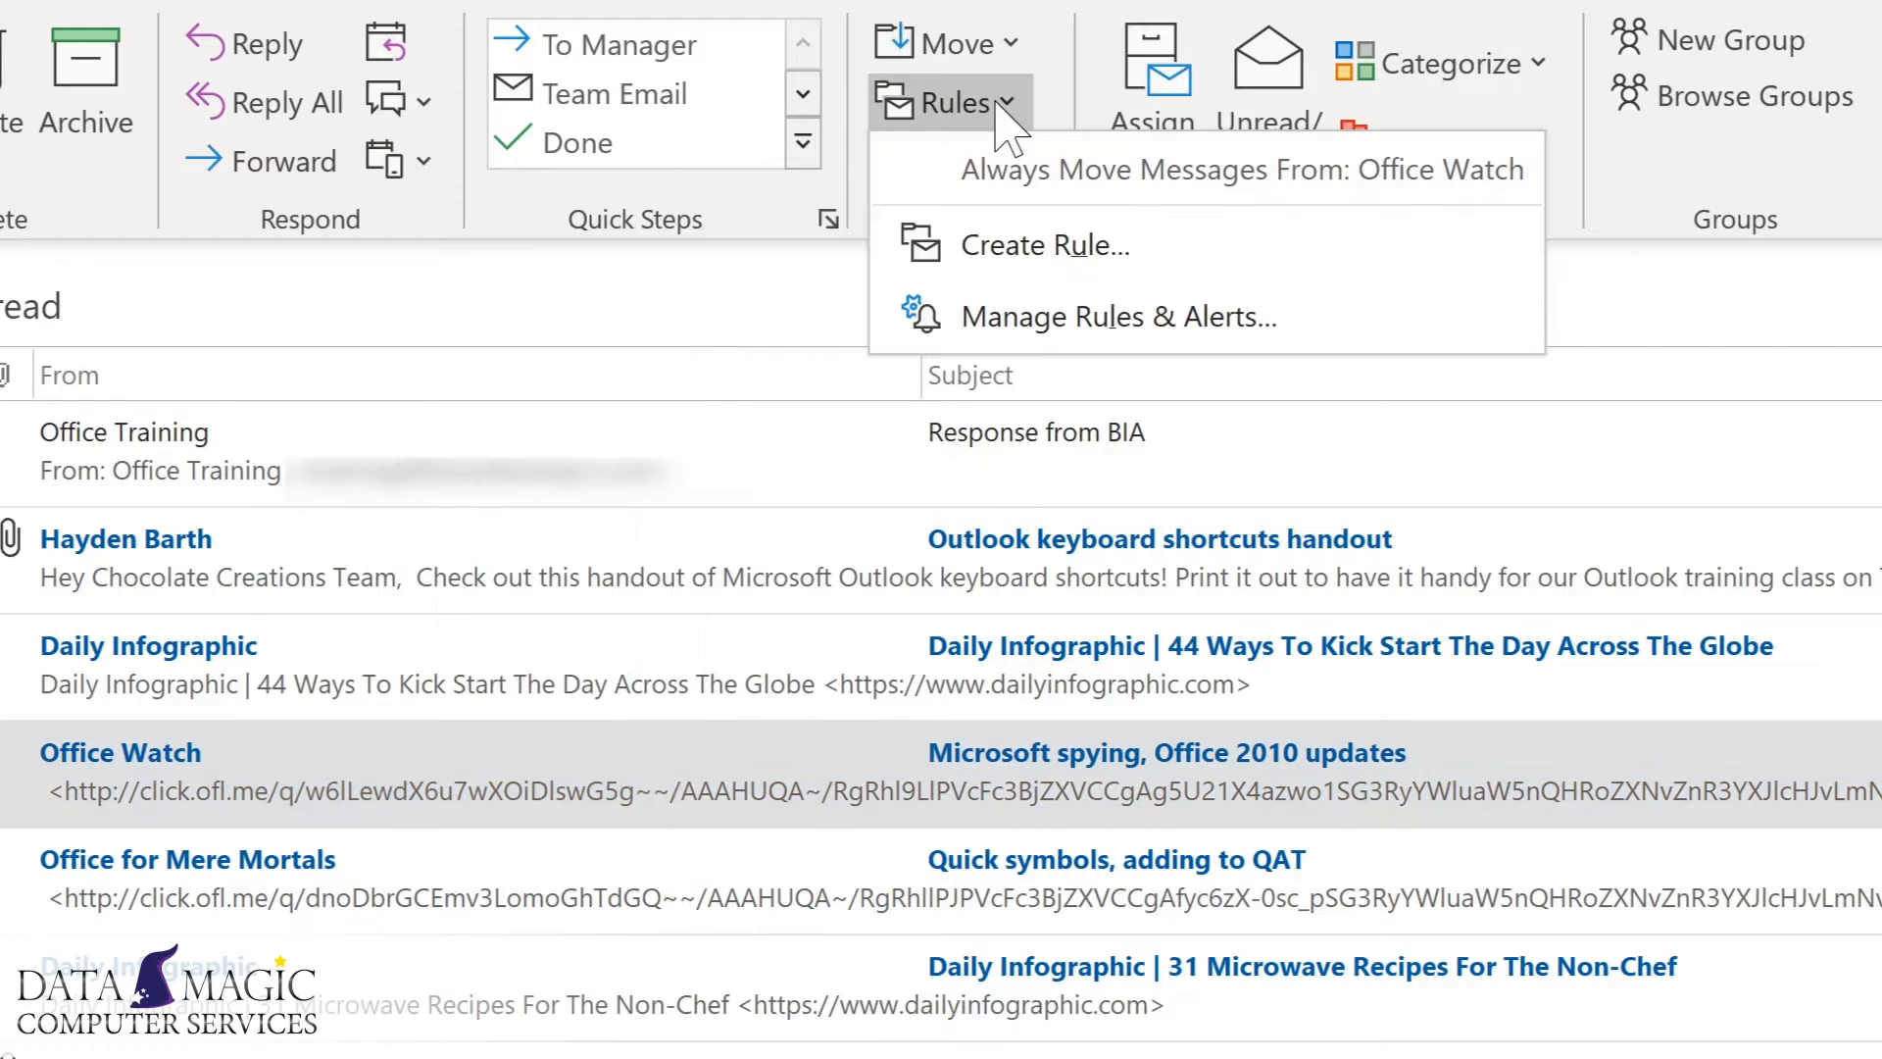
left_click(985, 243)
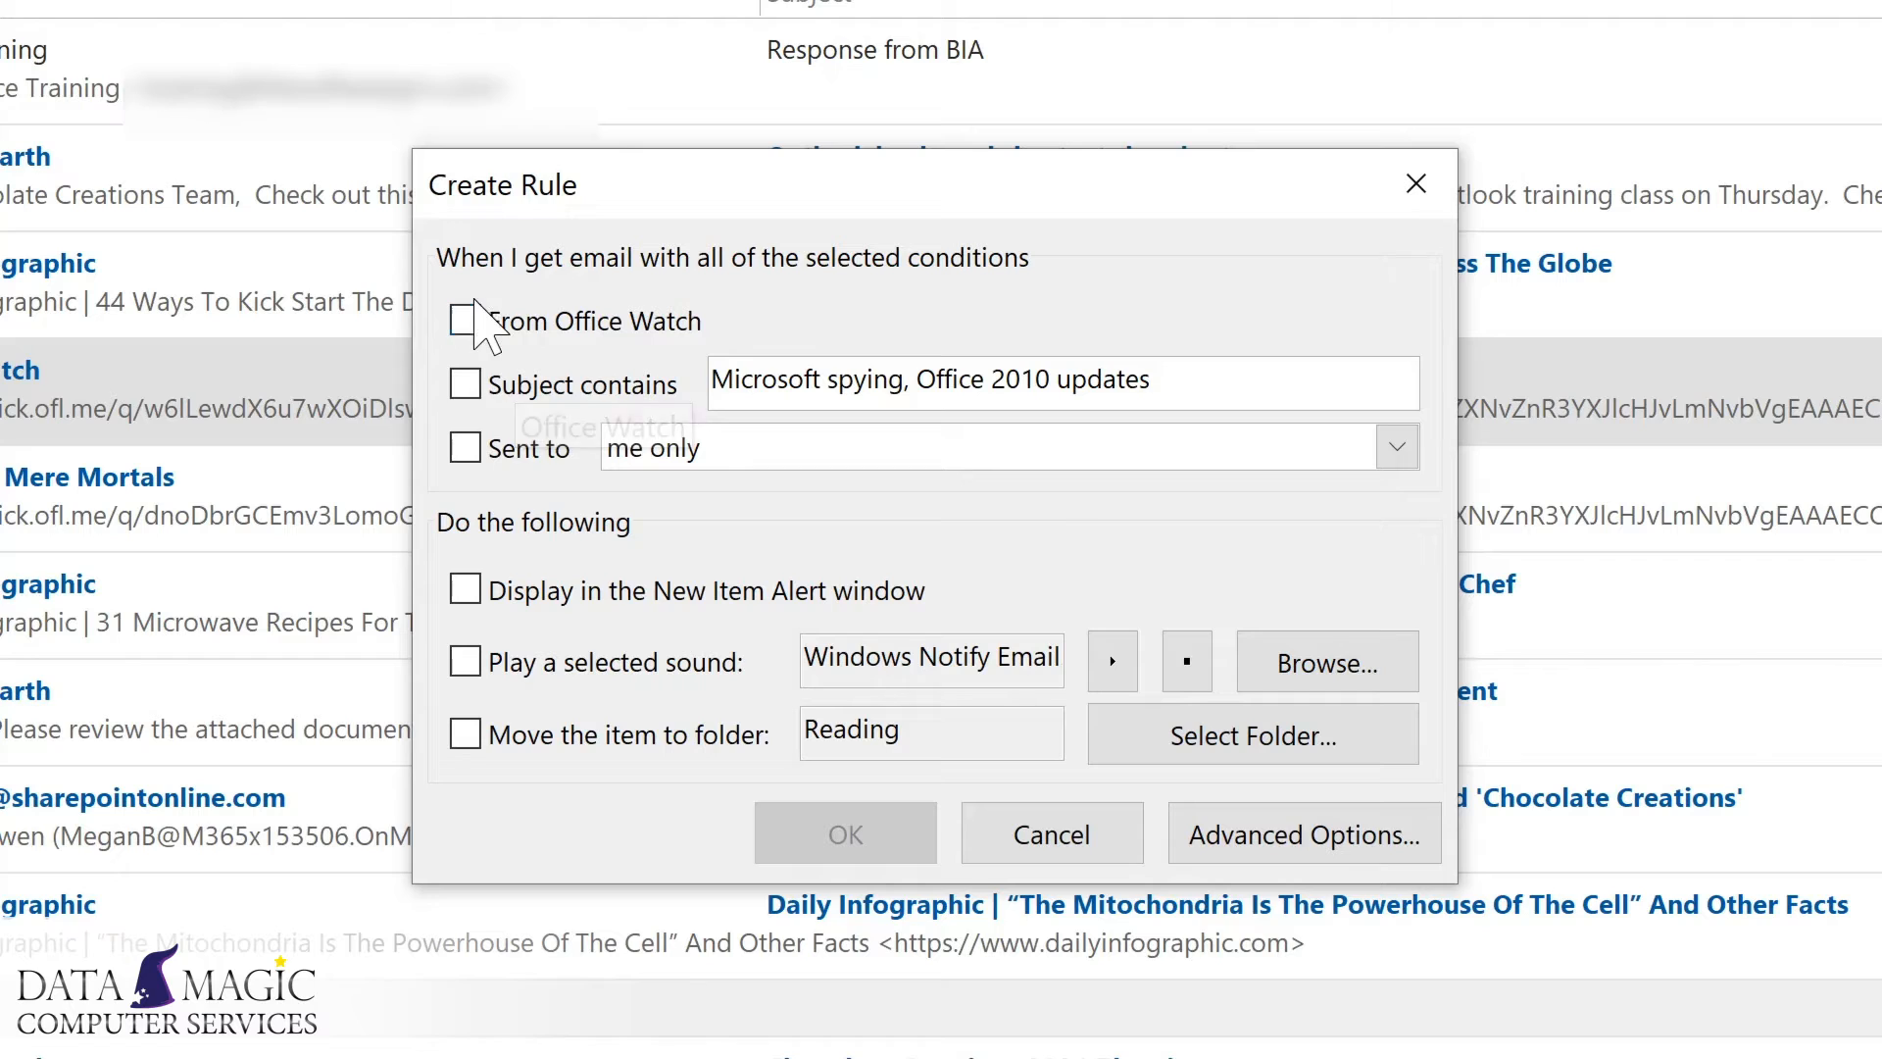
left_click(466, 321)
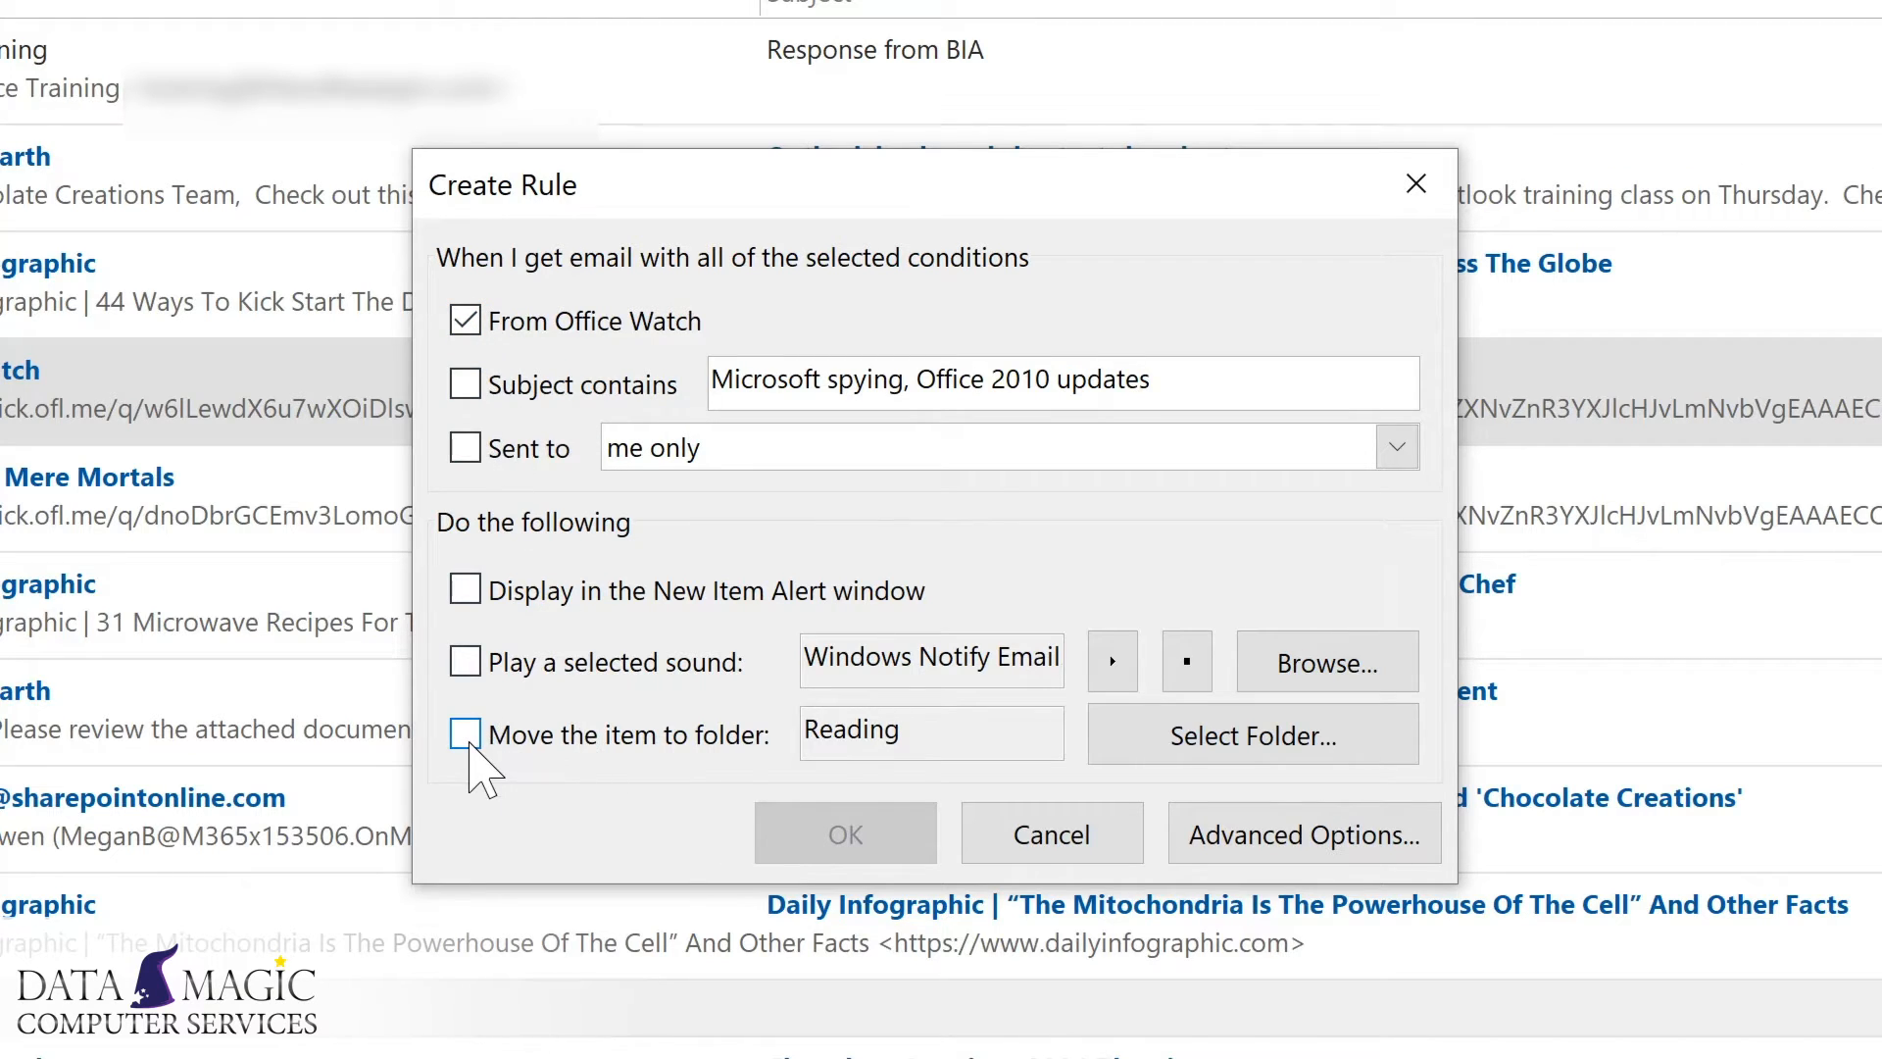
- Set the rule to move matching items to the Tech Newsletters folder under the Inbox
left_click(467, 737)
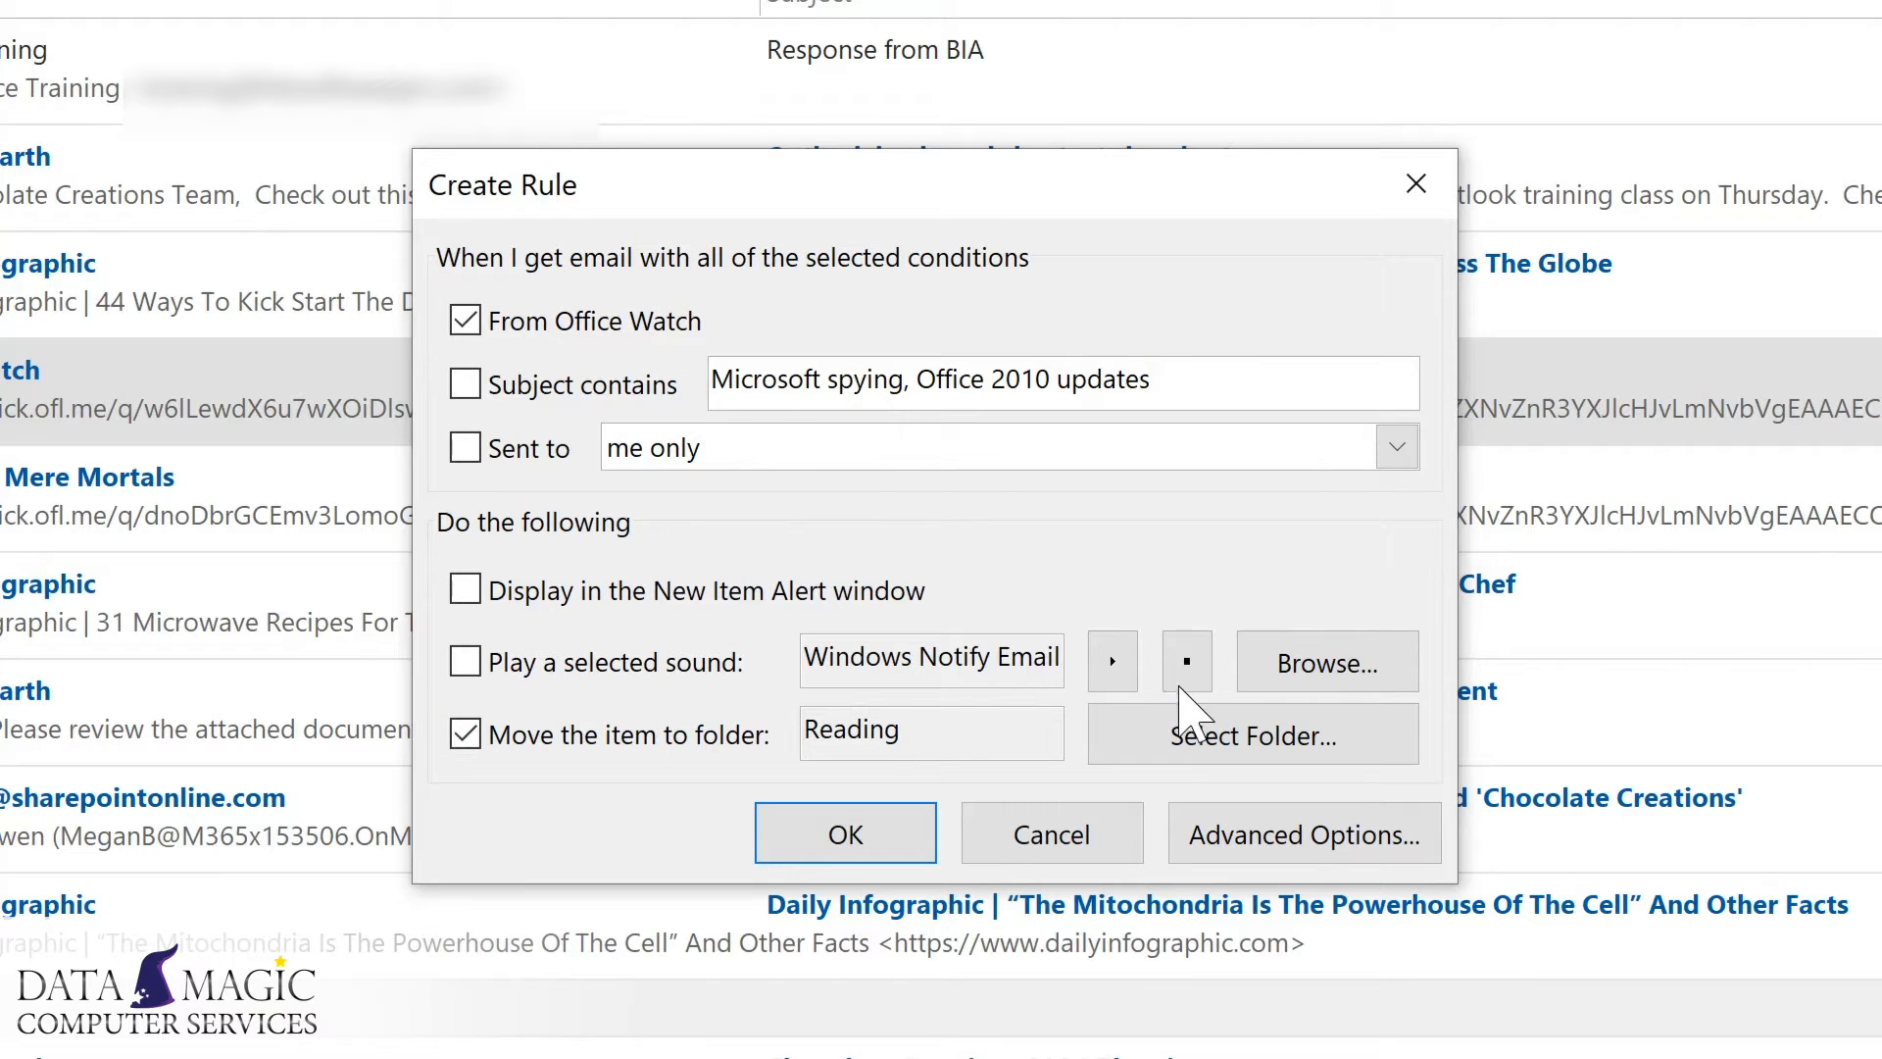
left_click(1206, 728)
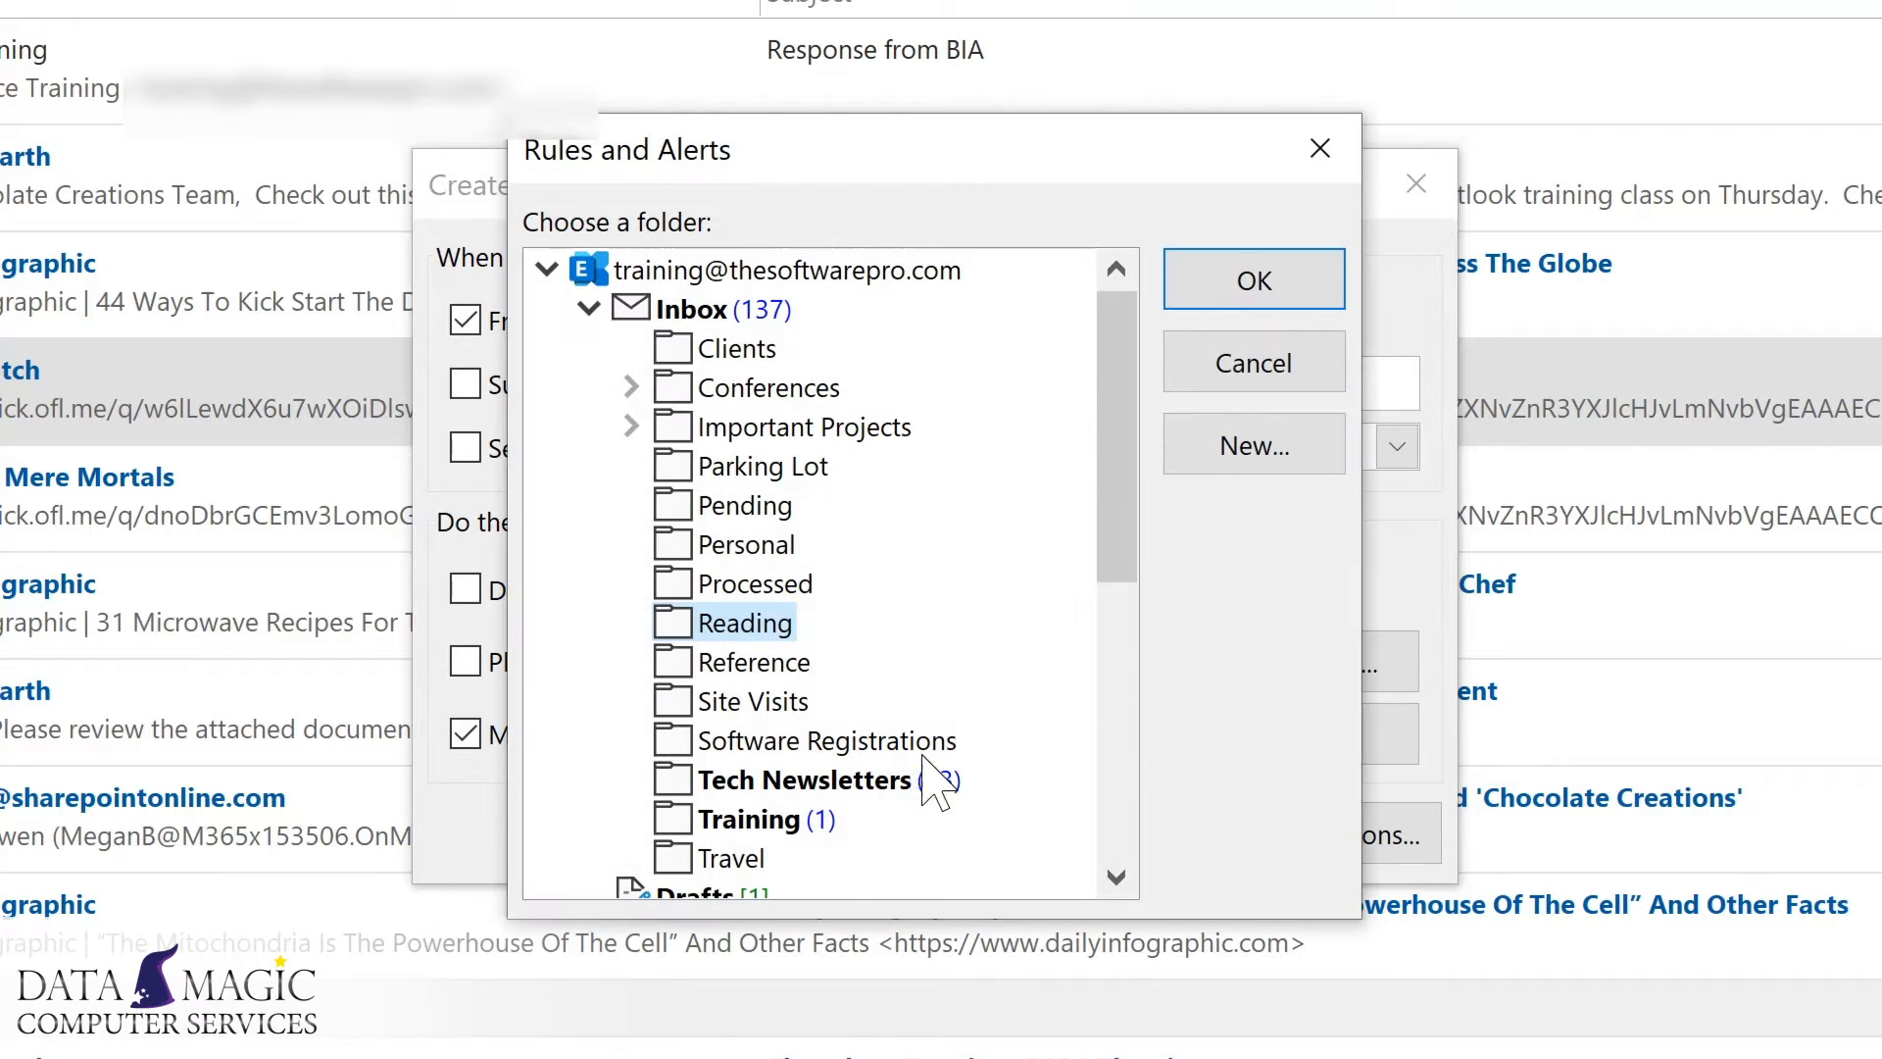
left_click(775, 781)
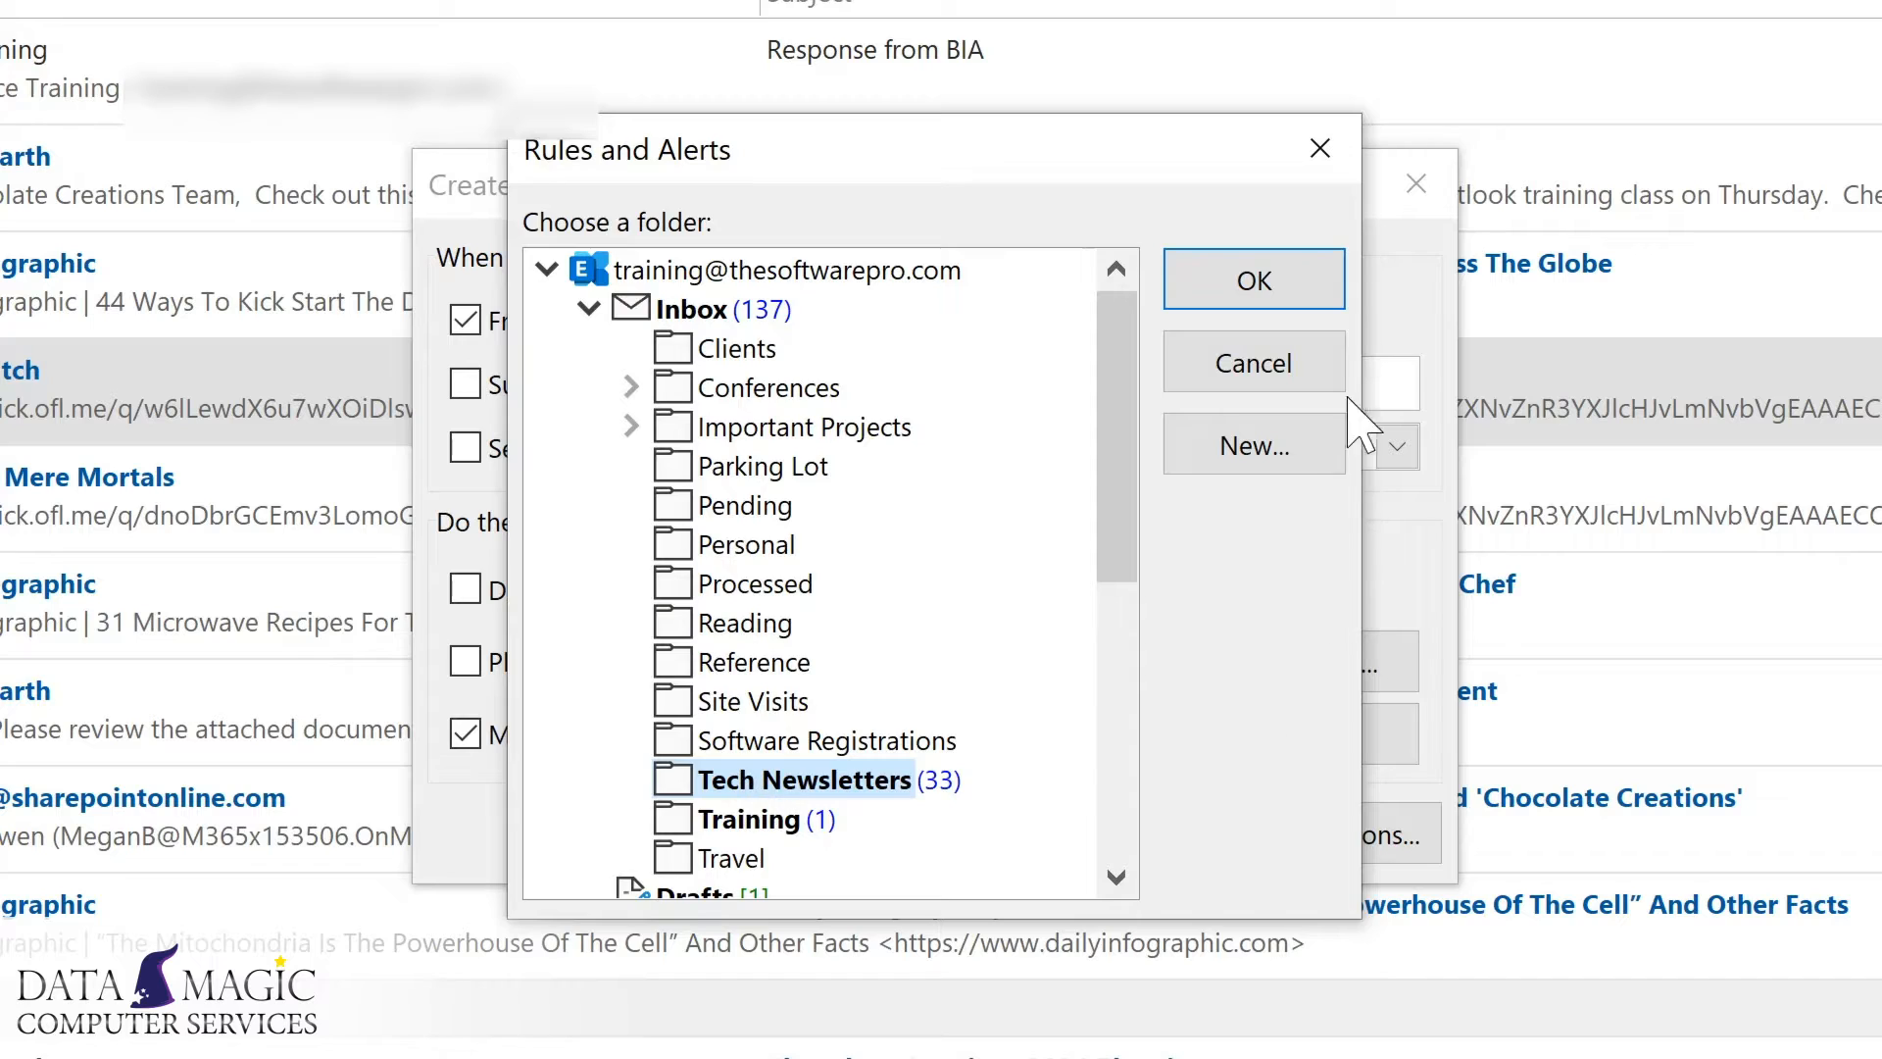
left_click(1254, 282)
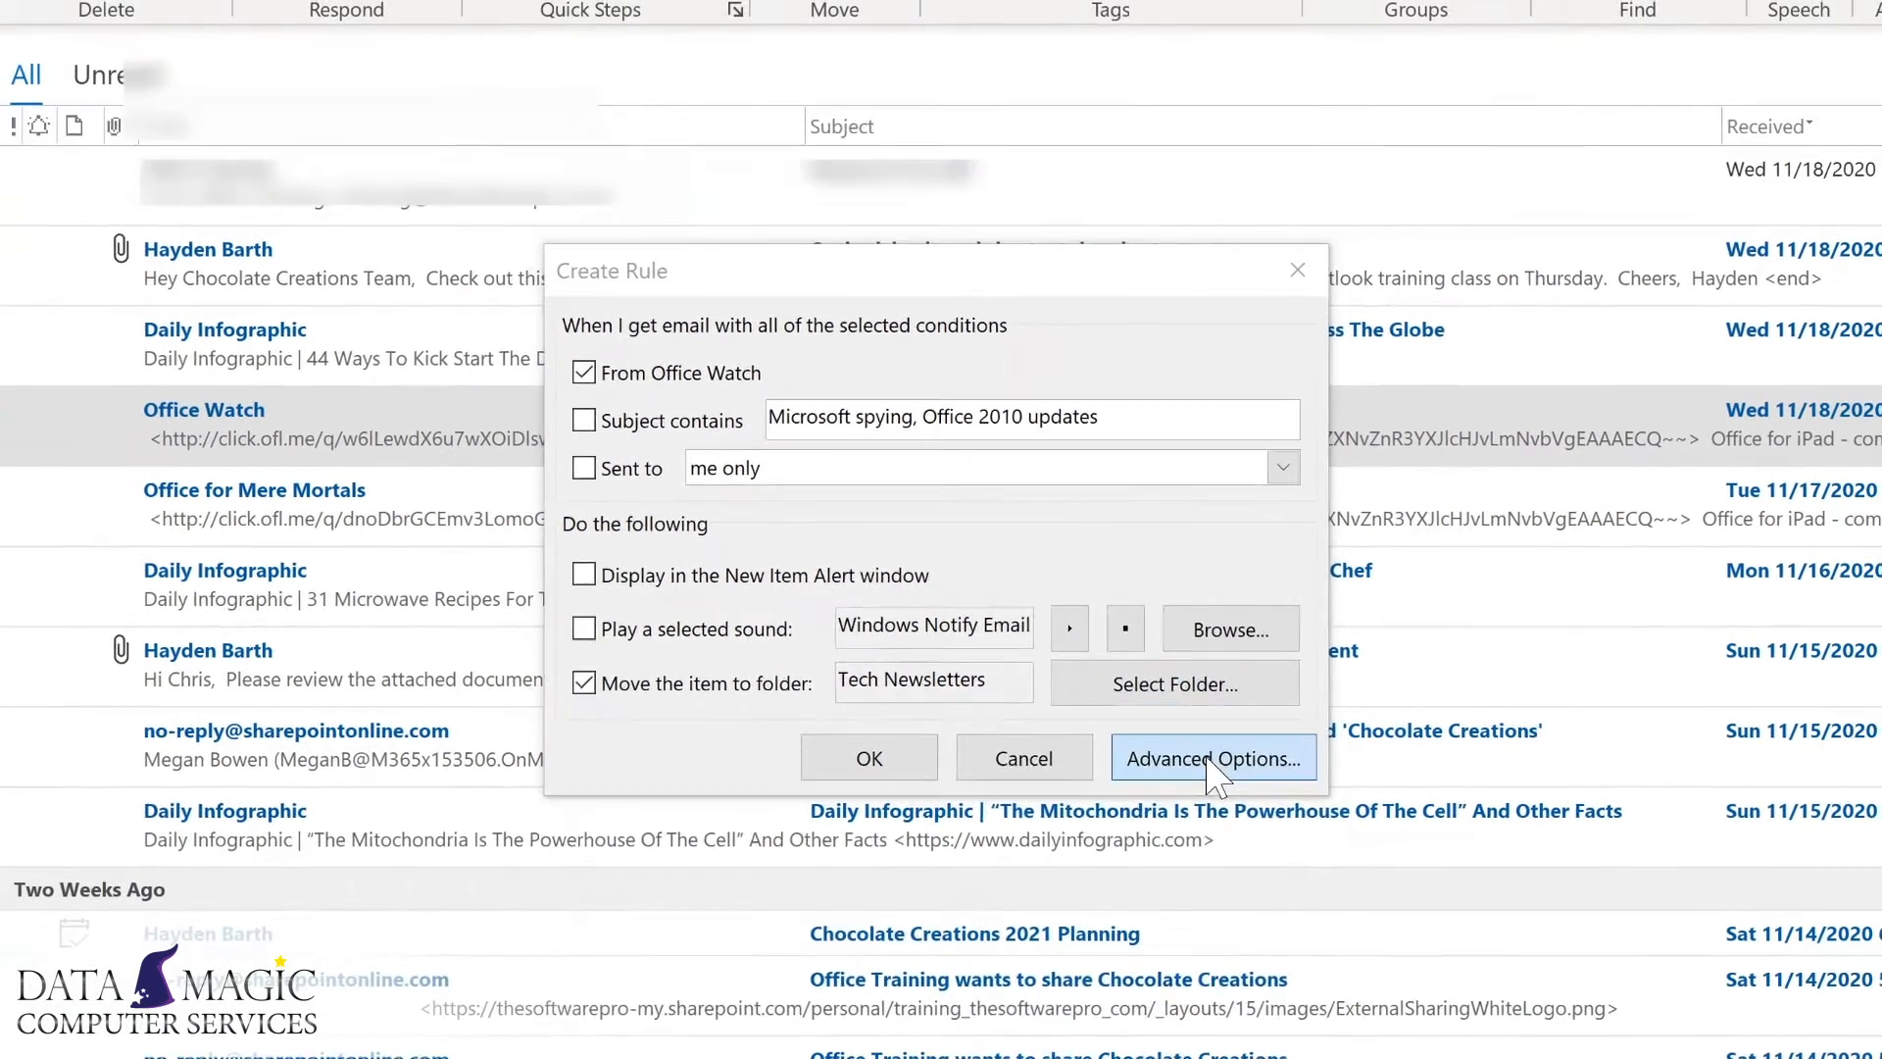
- Go through the rule's advanced conditions, actions and exceptions unchanged, and finish it so it also runs on messages already in the Inbox
left_click(1308, 839)
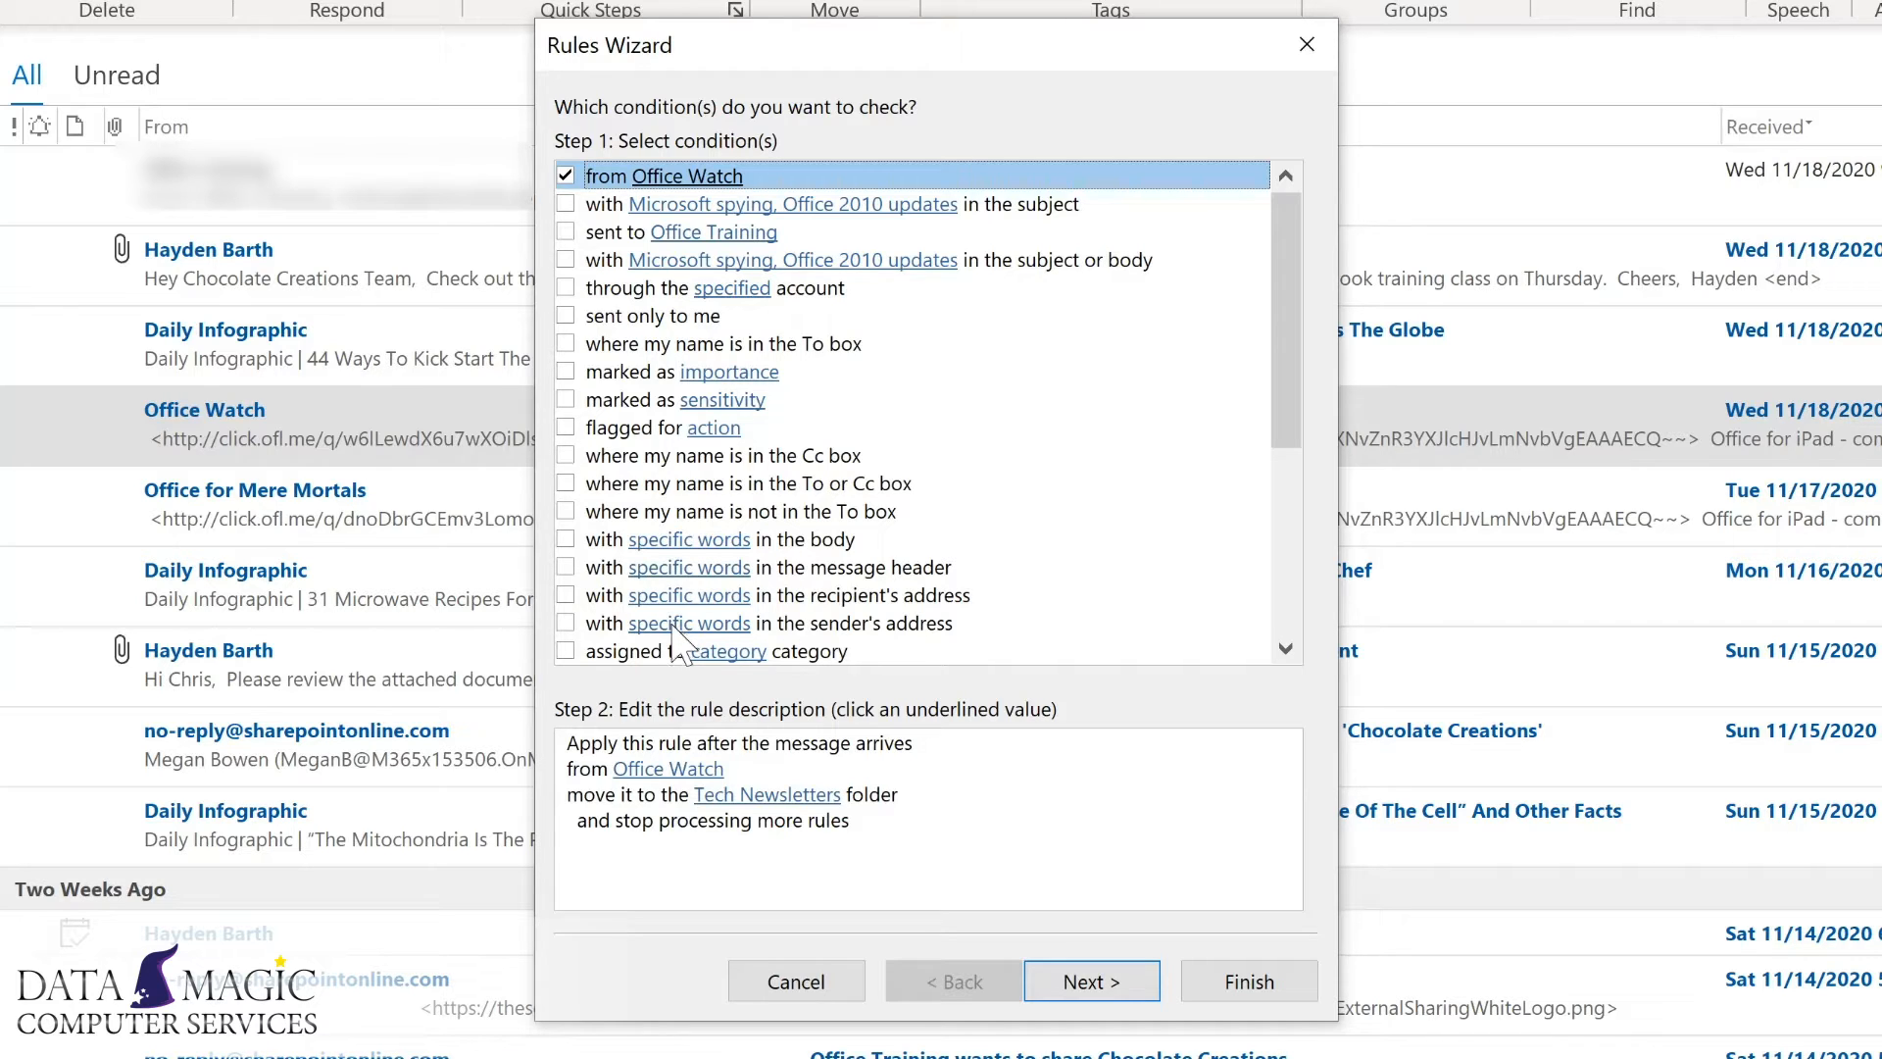
left_click(1089, 980)
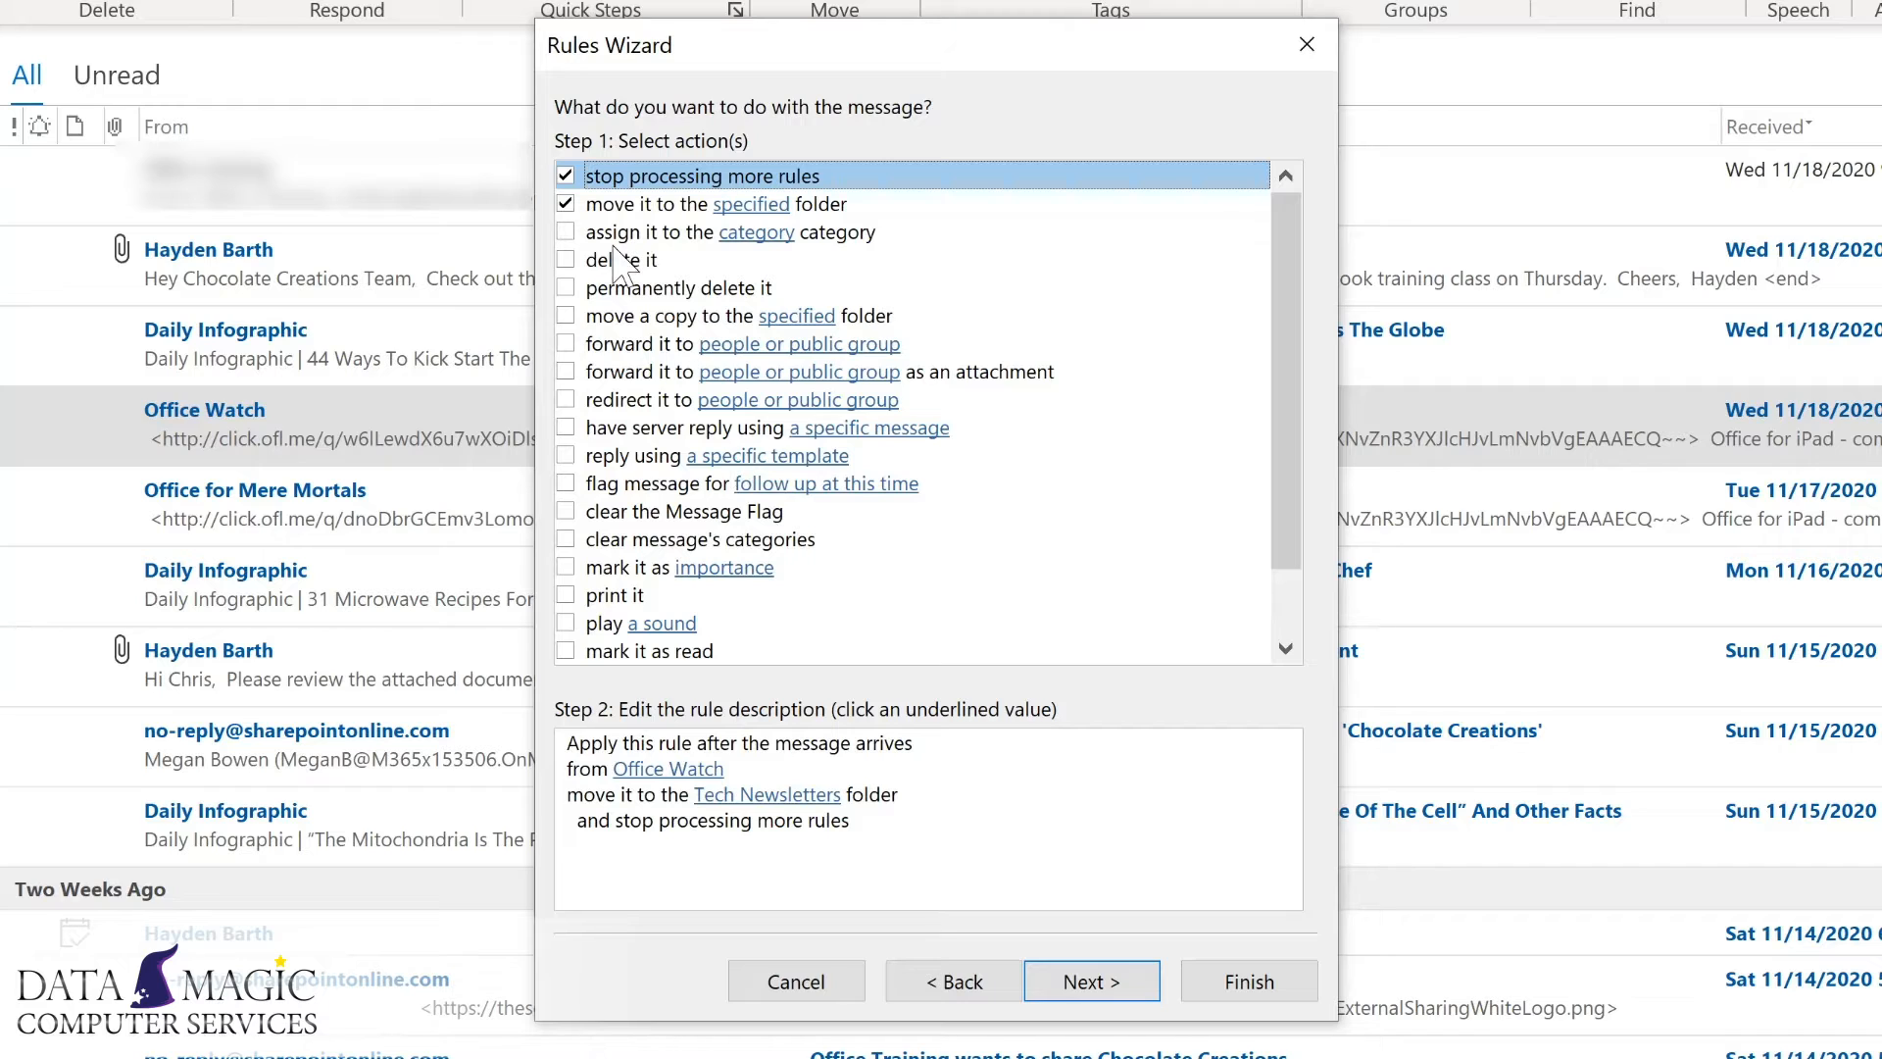
left_click(1083, 983)
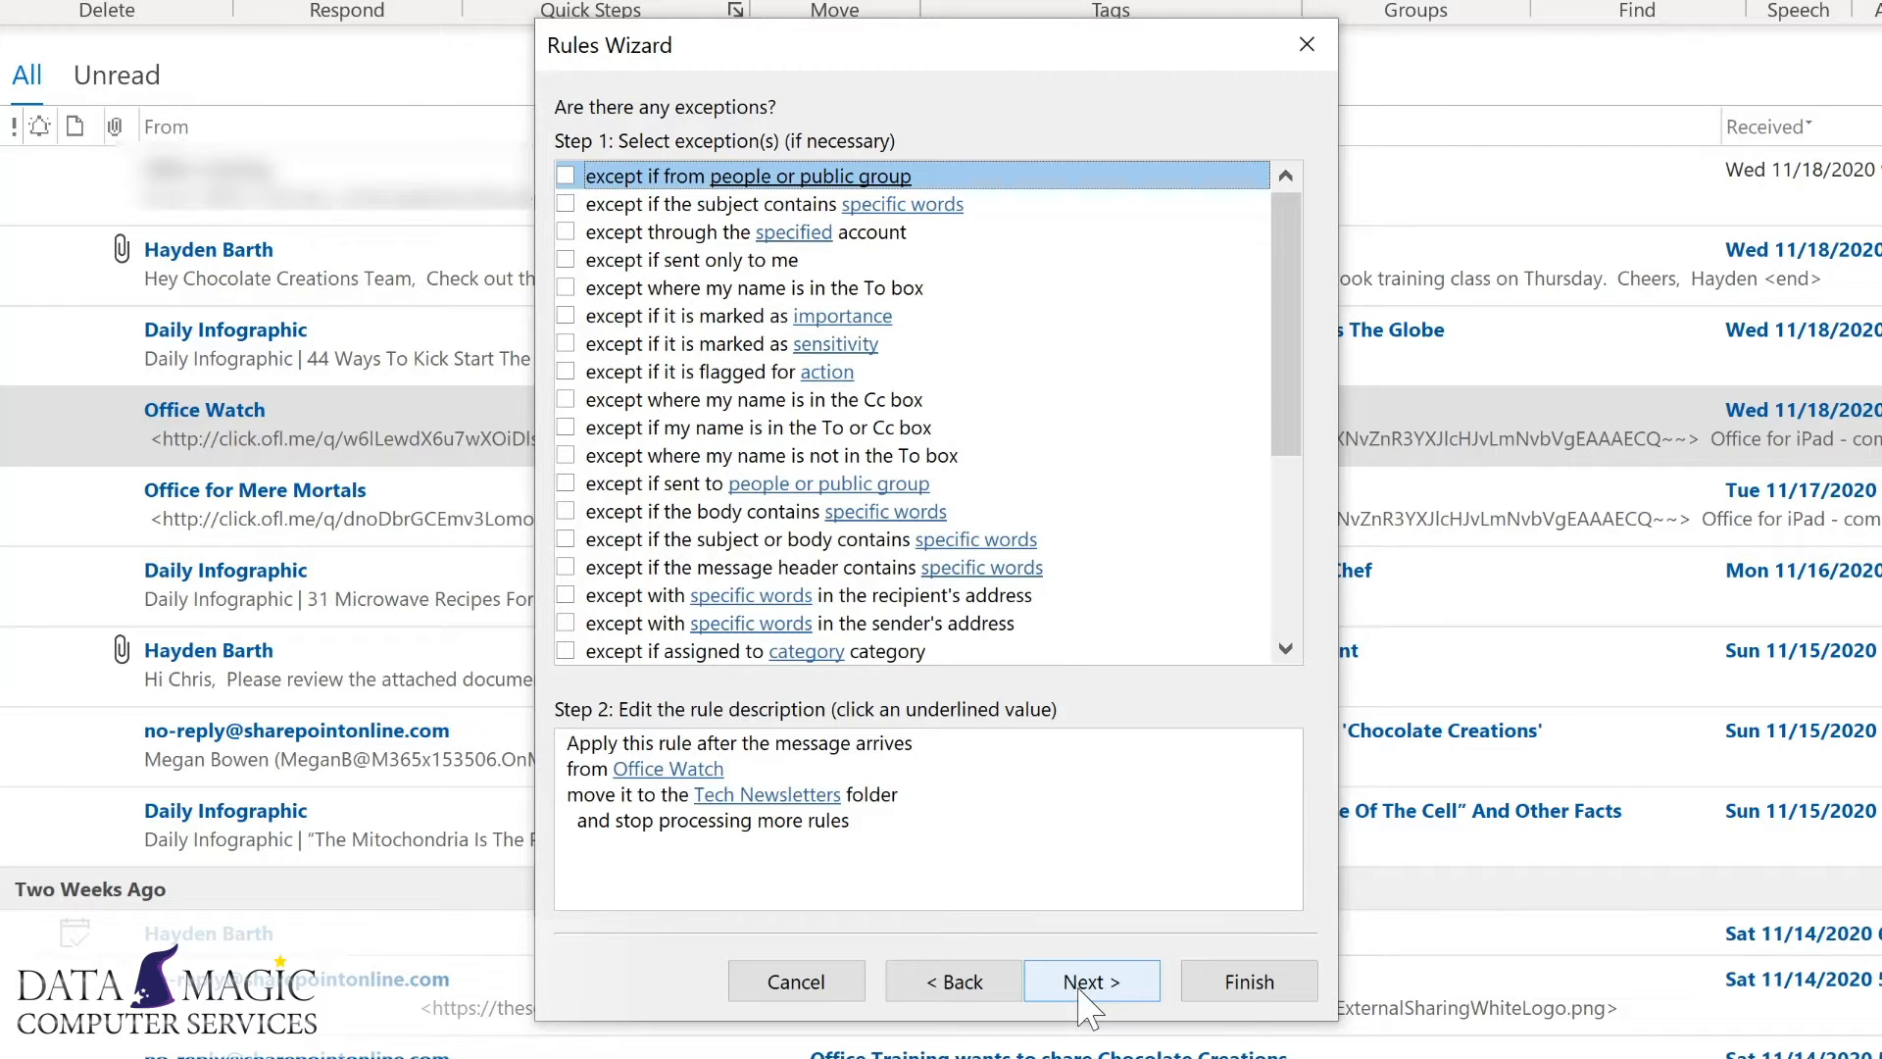
left_click(1085, 983)
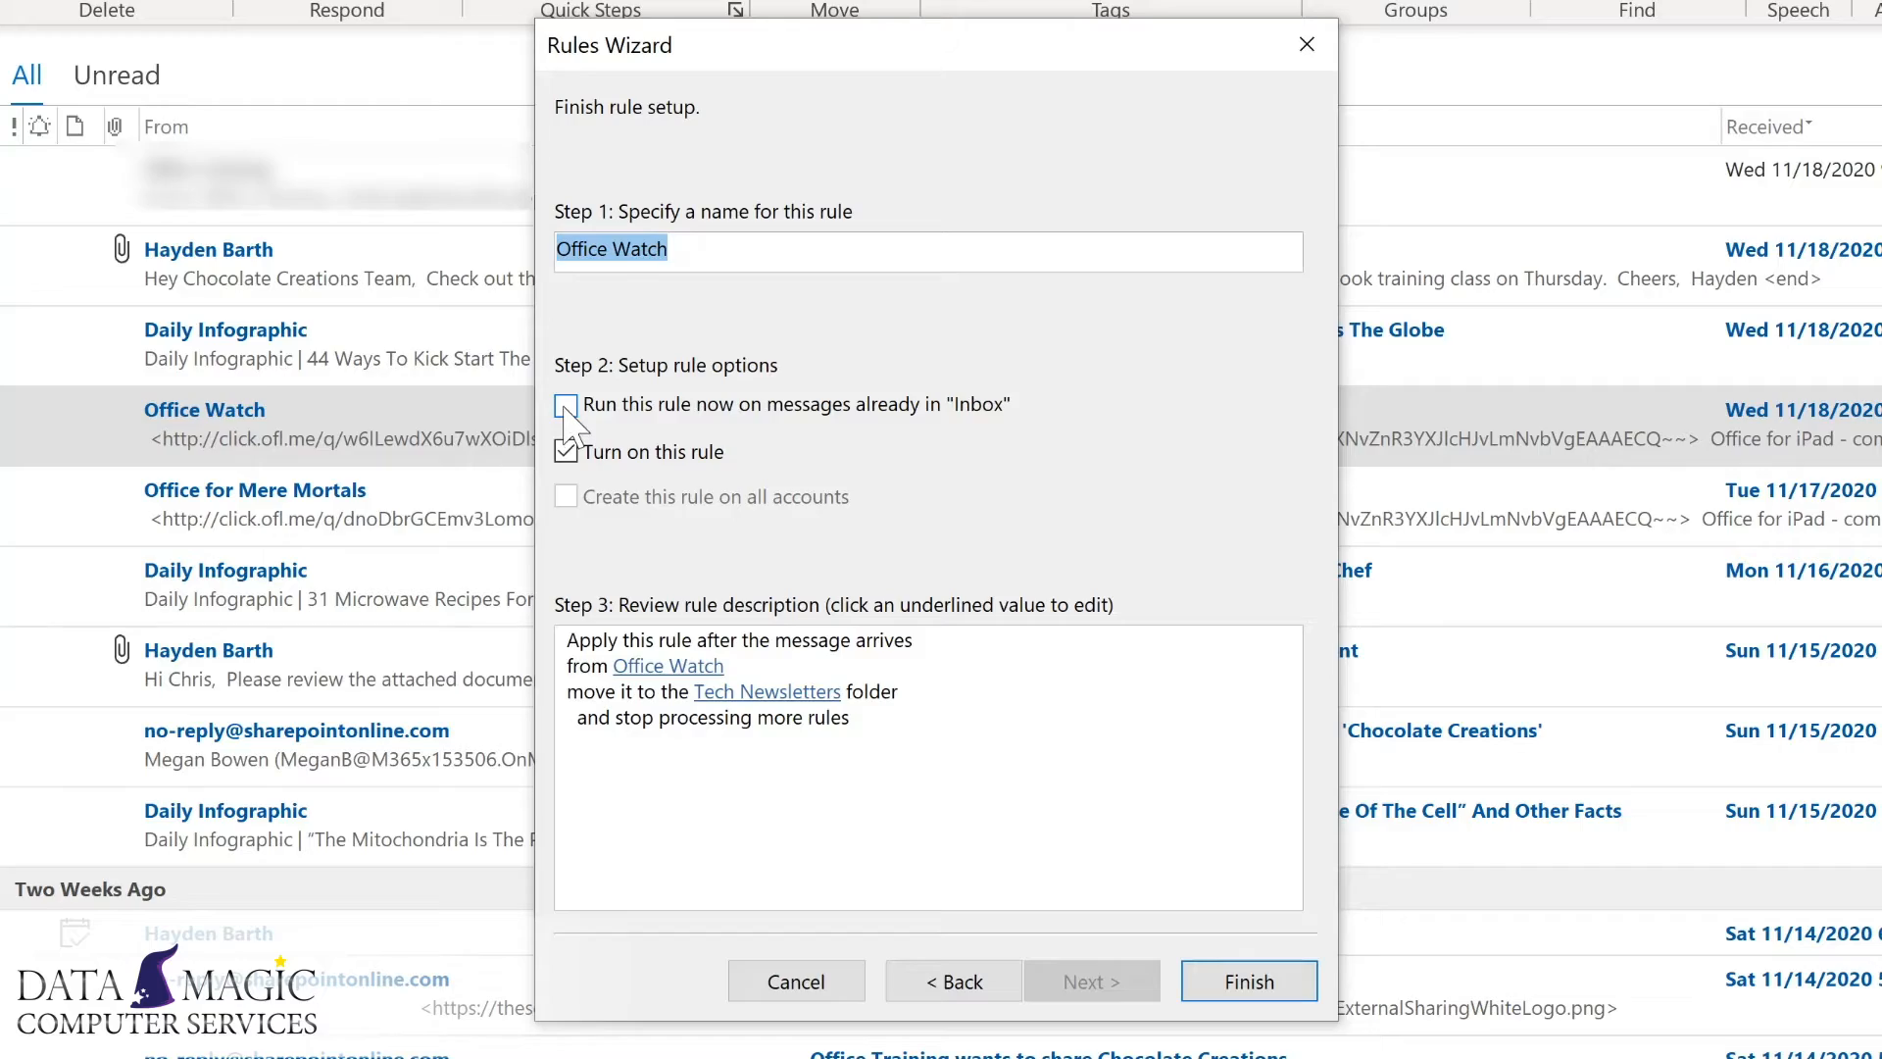
left_click(566, 406)
left_click(1247, 981)
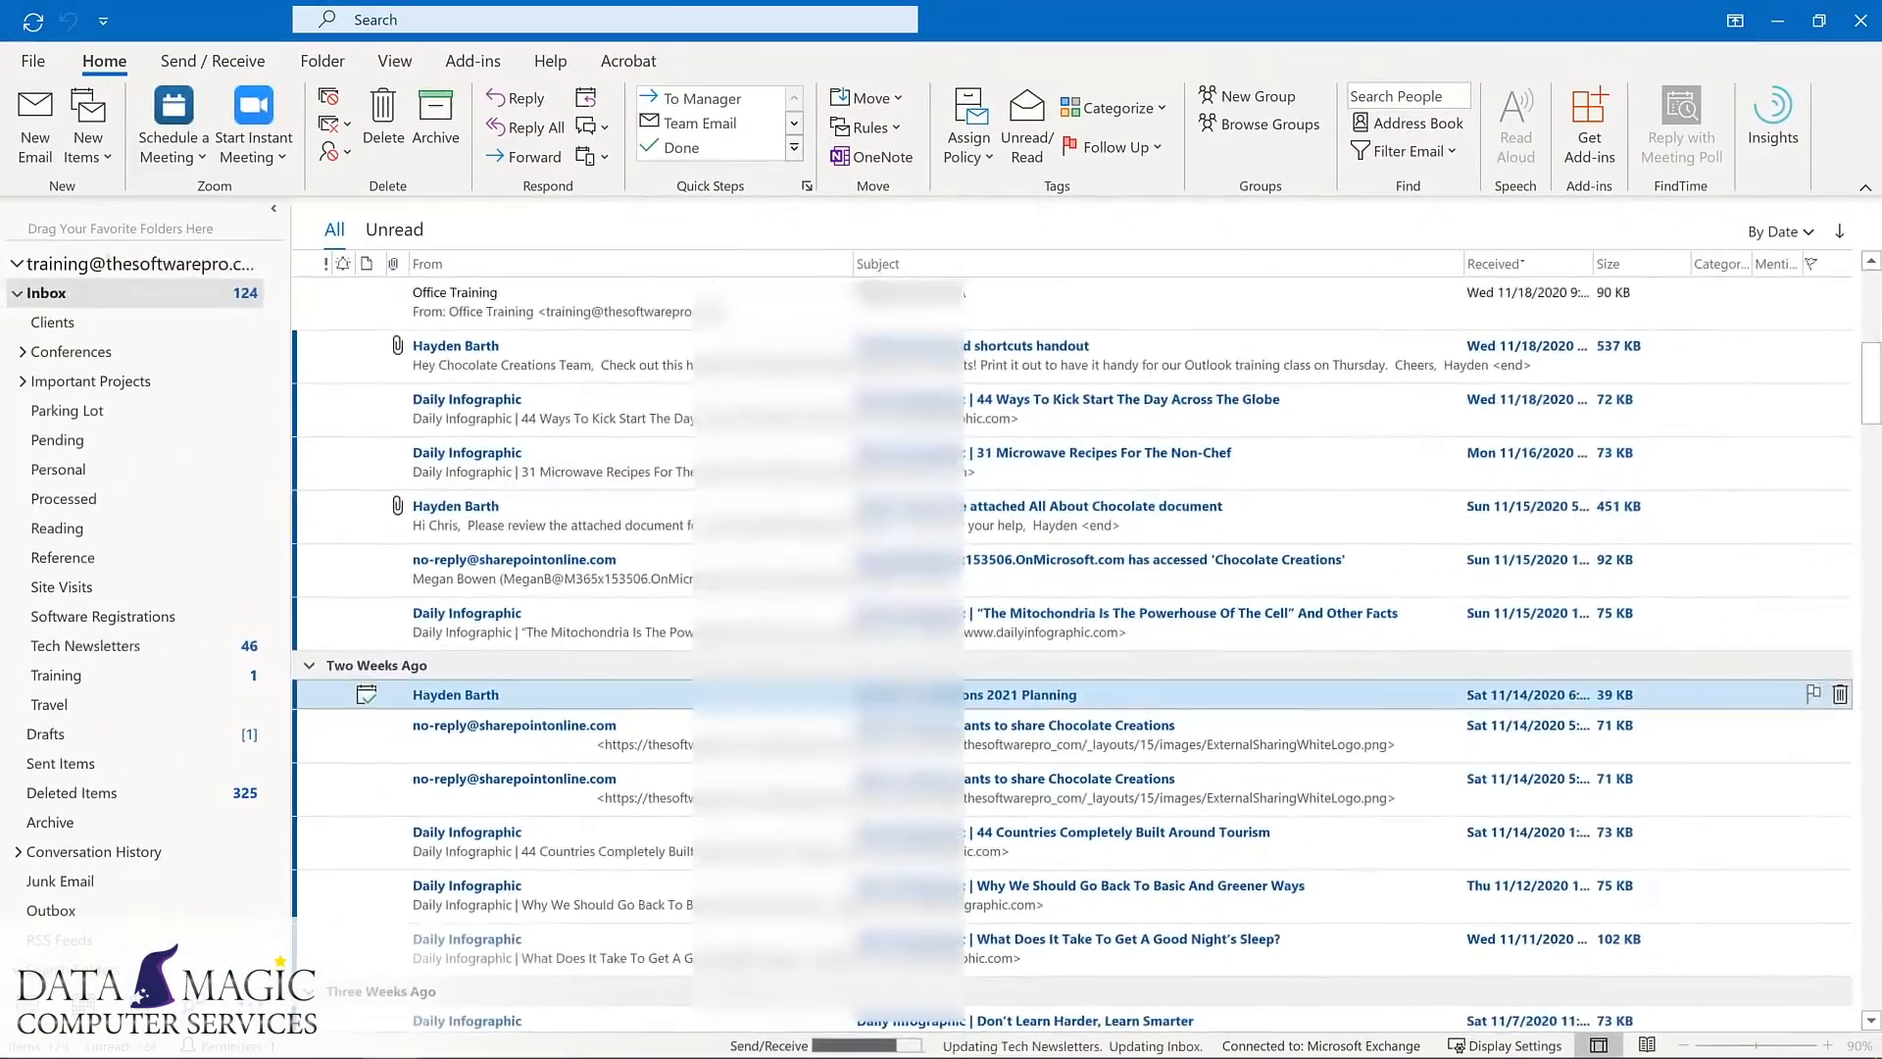
- Check the messages in the Tech Newsletters folder and open the rules and alerts manager
left_click(140, 654)
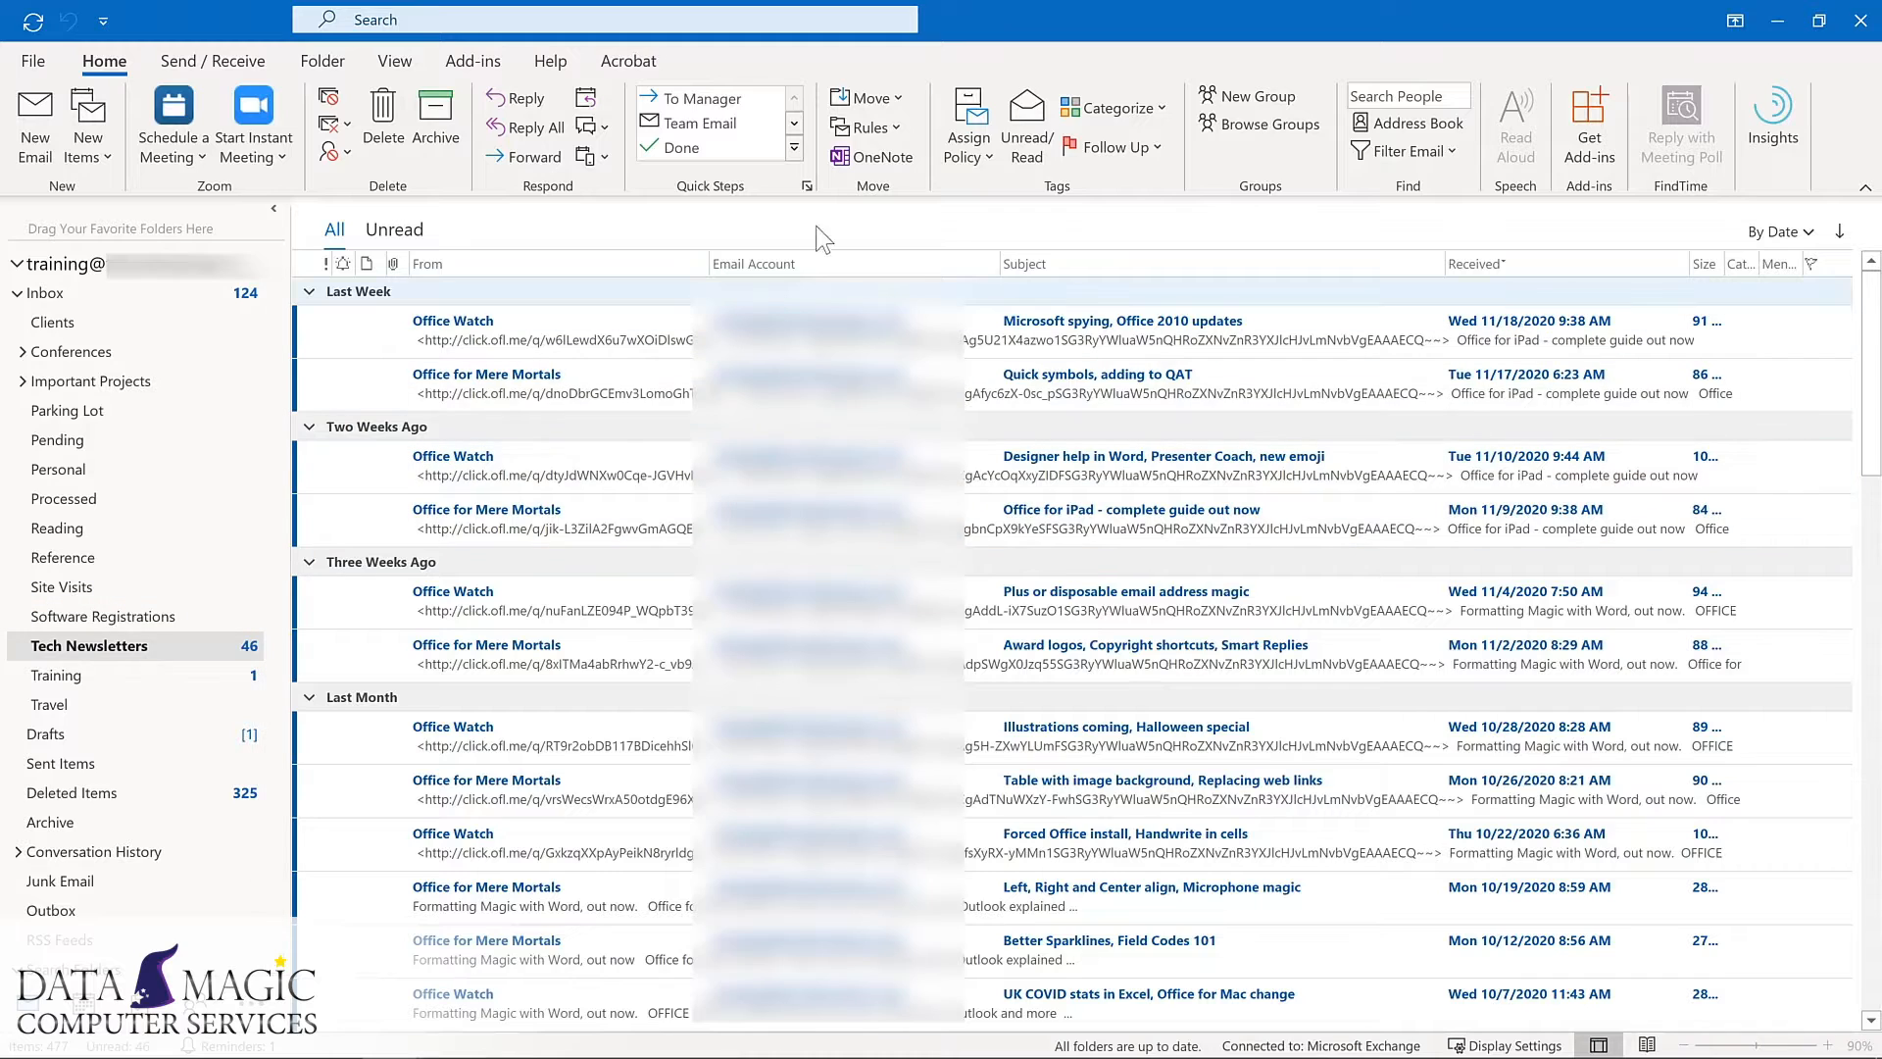
left_click(886, 131)
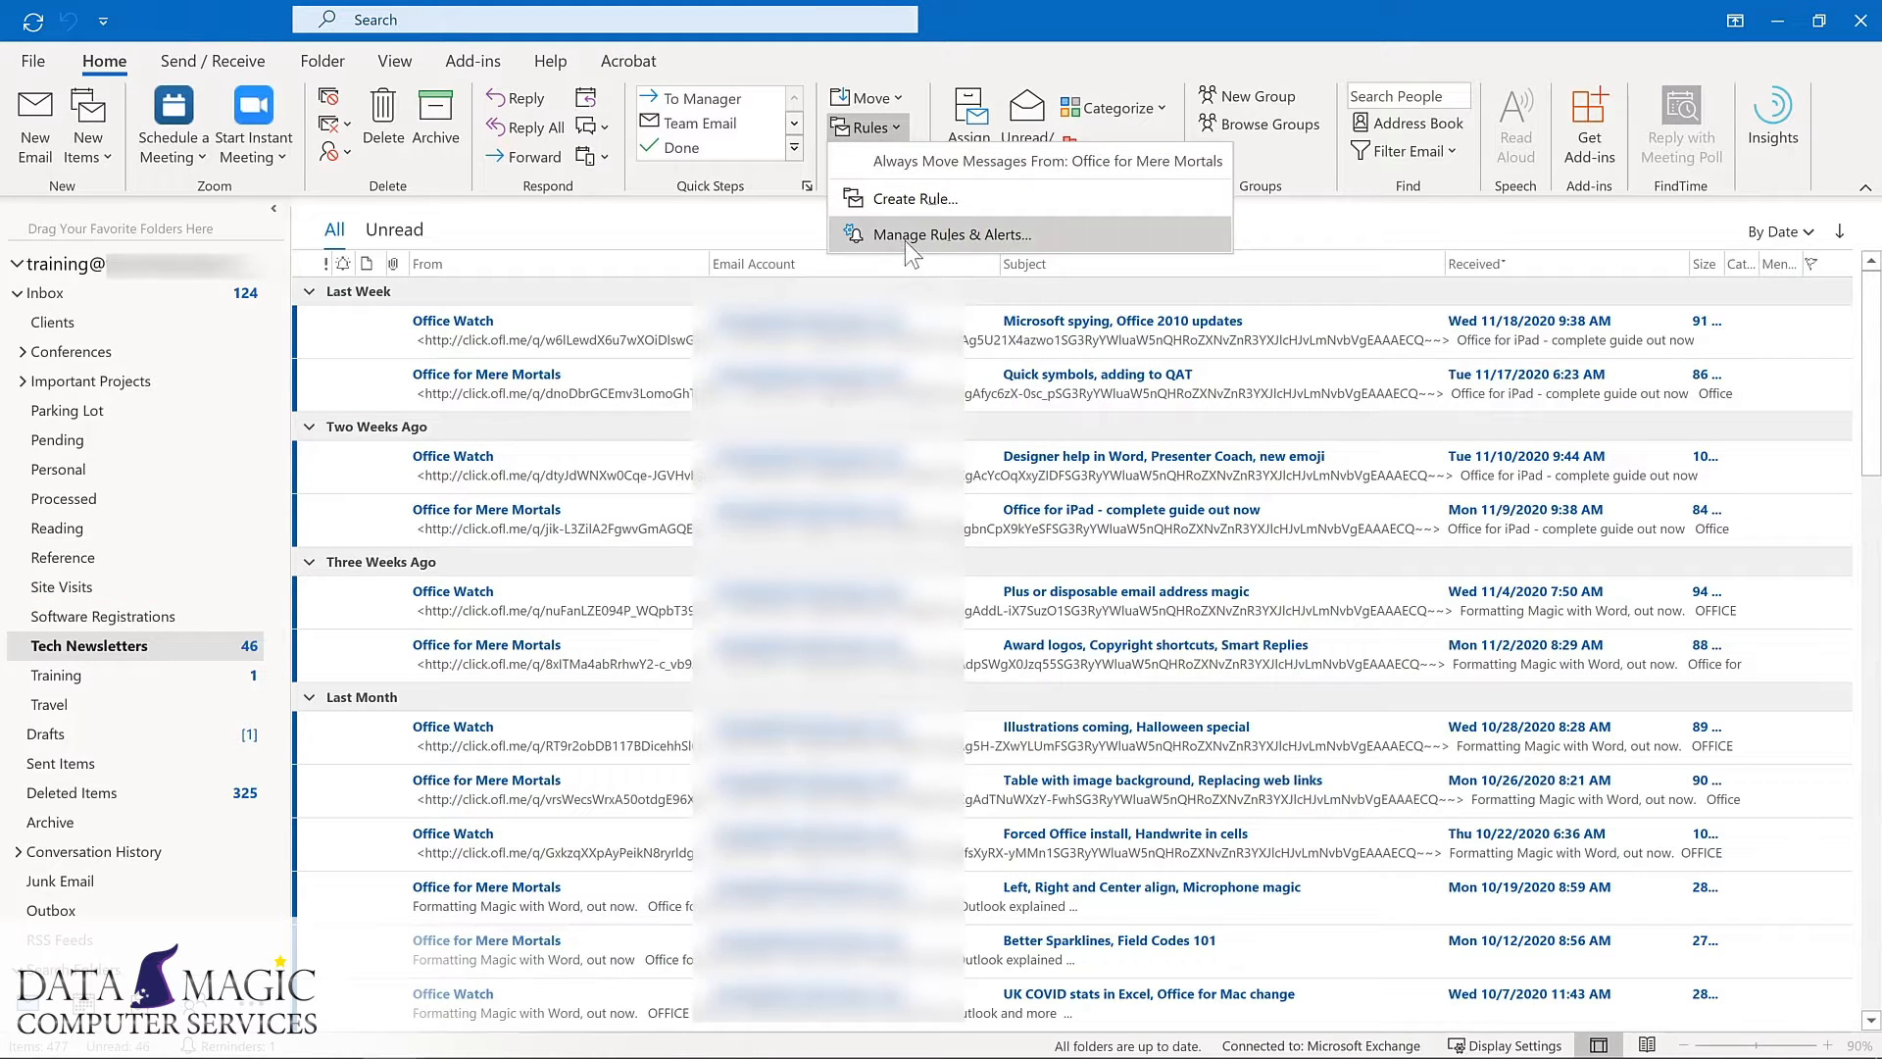
left_click(902, 233)
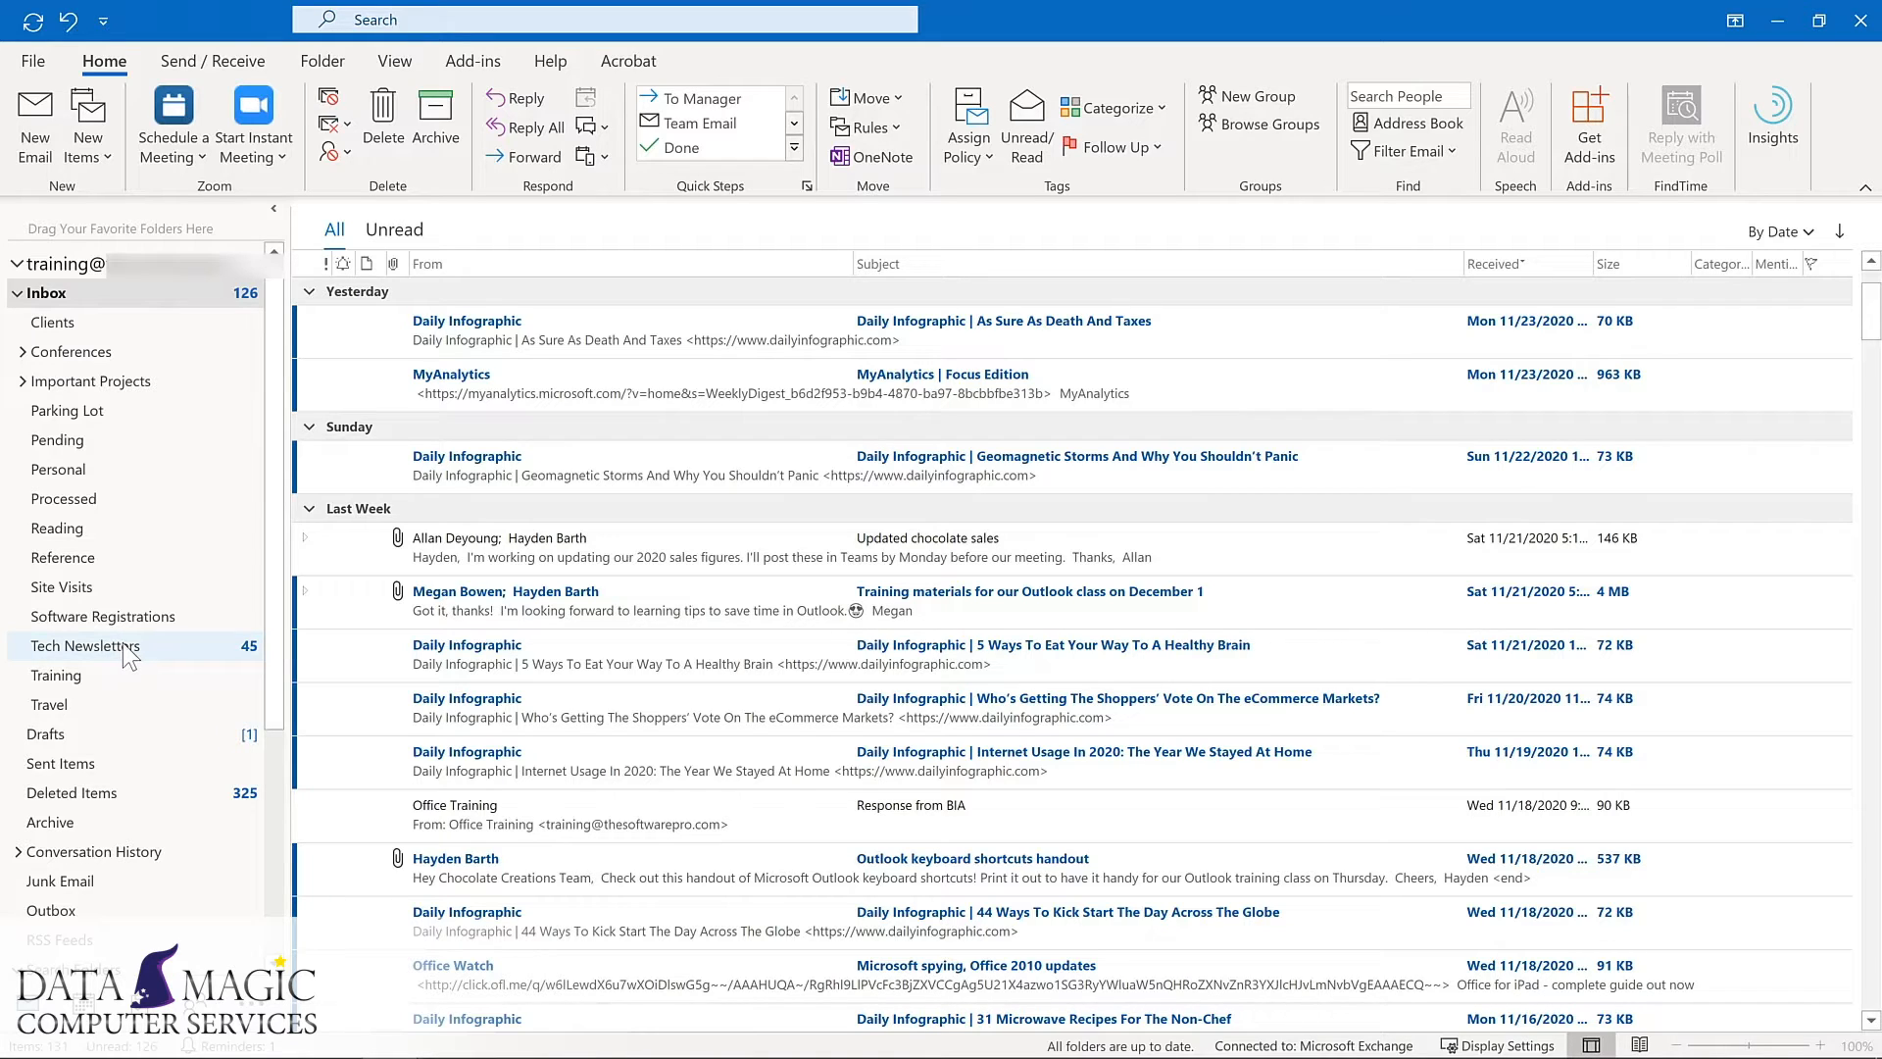
- Add the Tech Newsletters, Training and Important Projects folders to Favorites
left_click_drag(127, 651, 131, 233)
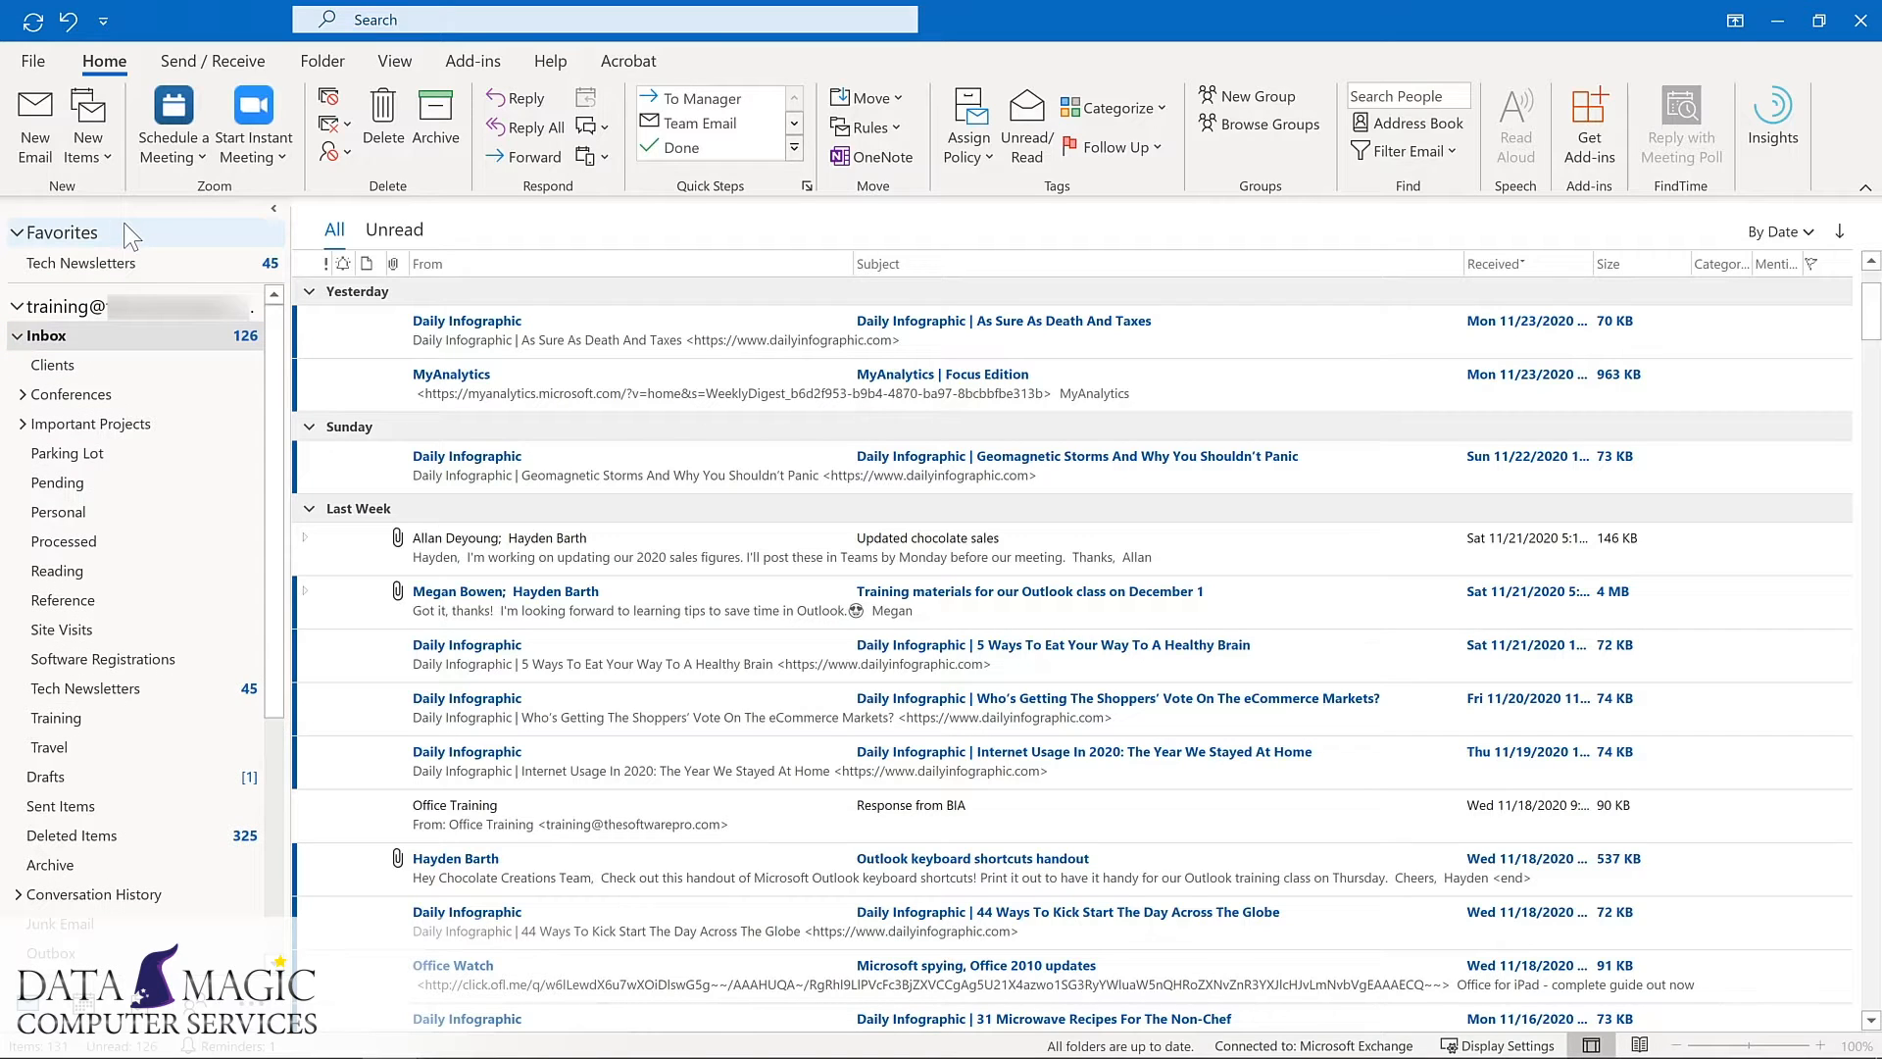
right_click(96, 718)
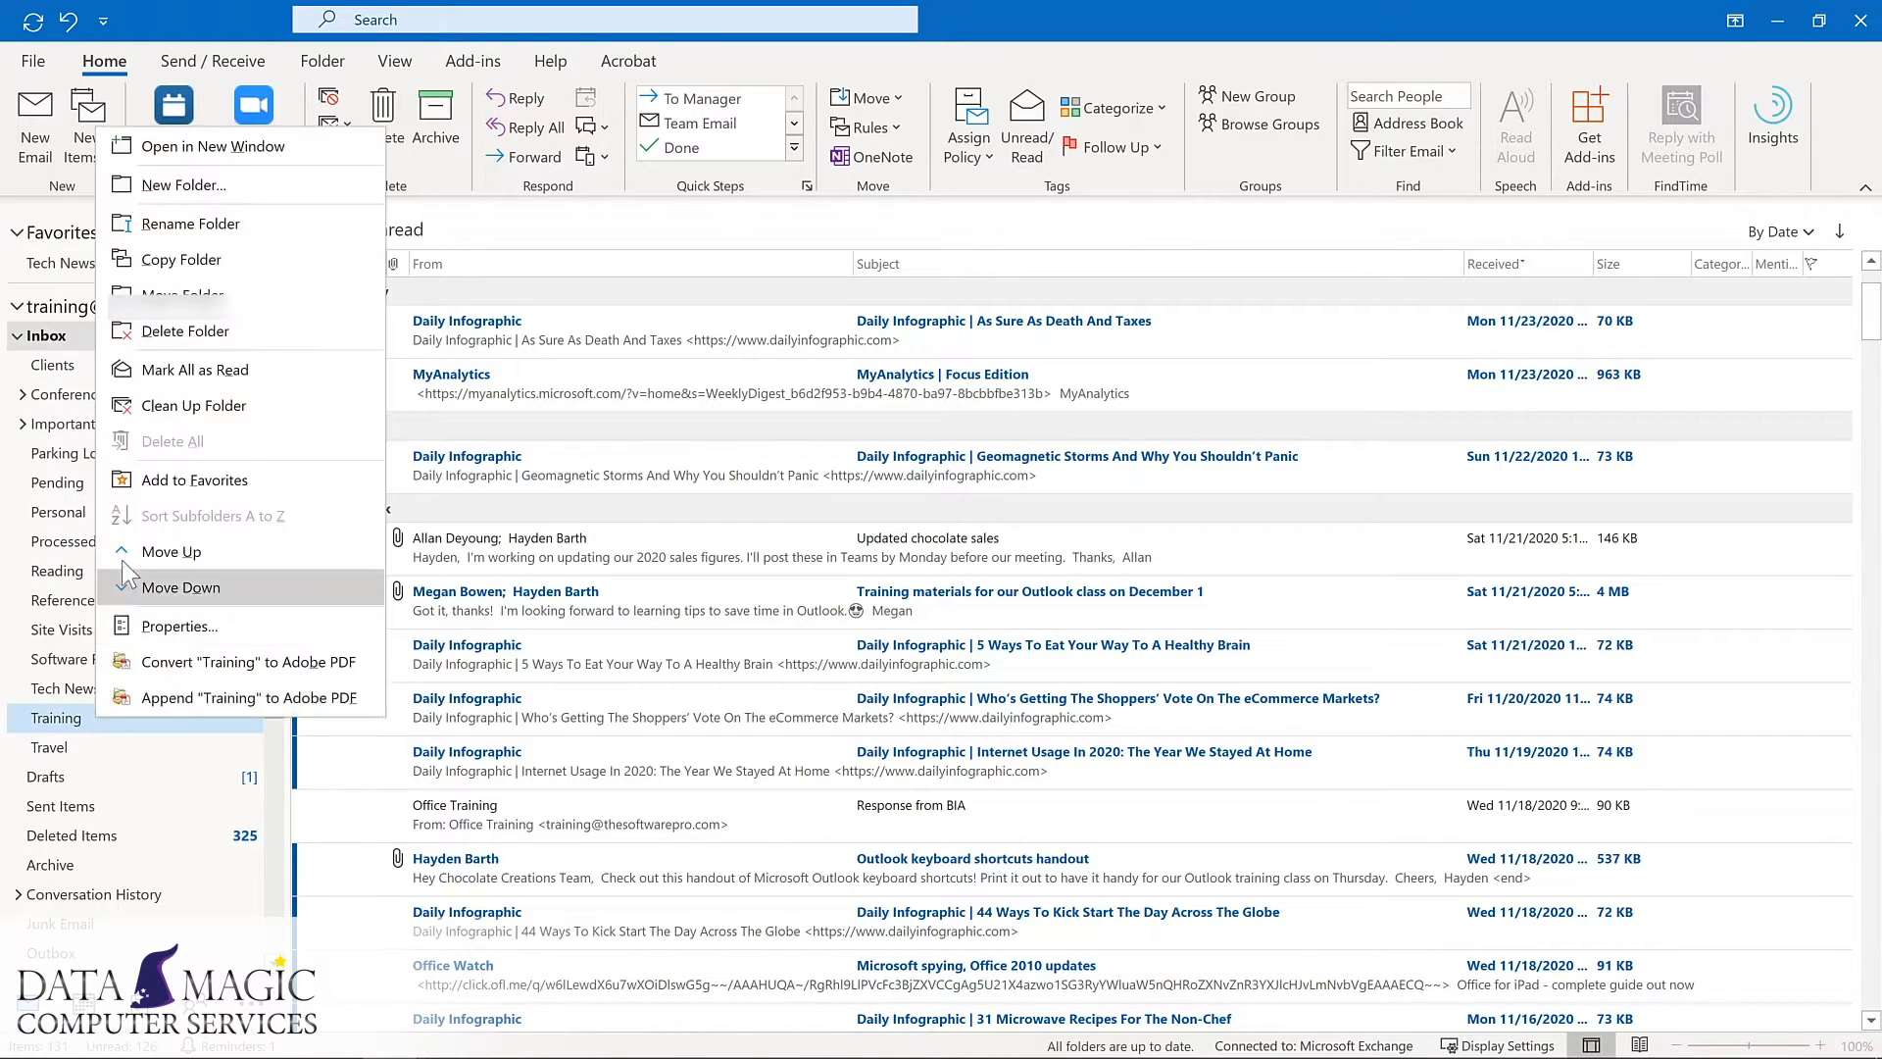
left_click(169, 479)
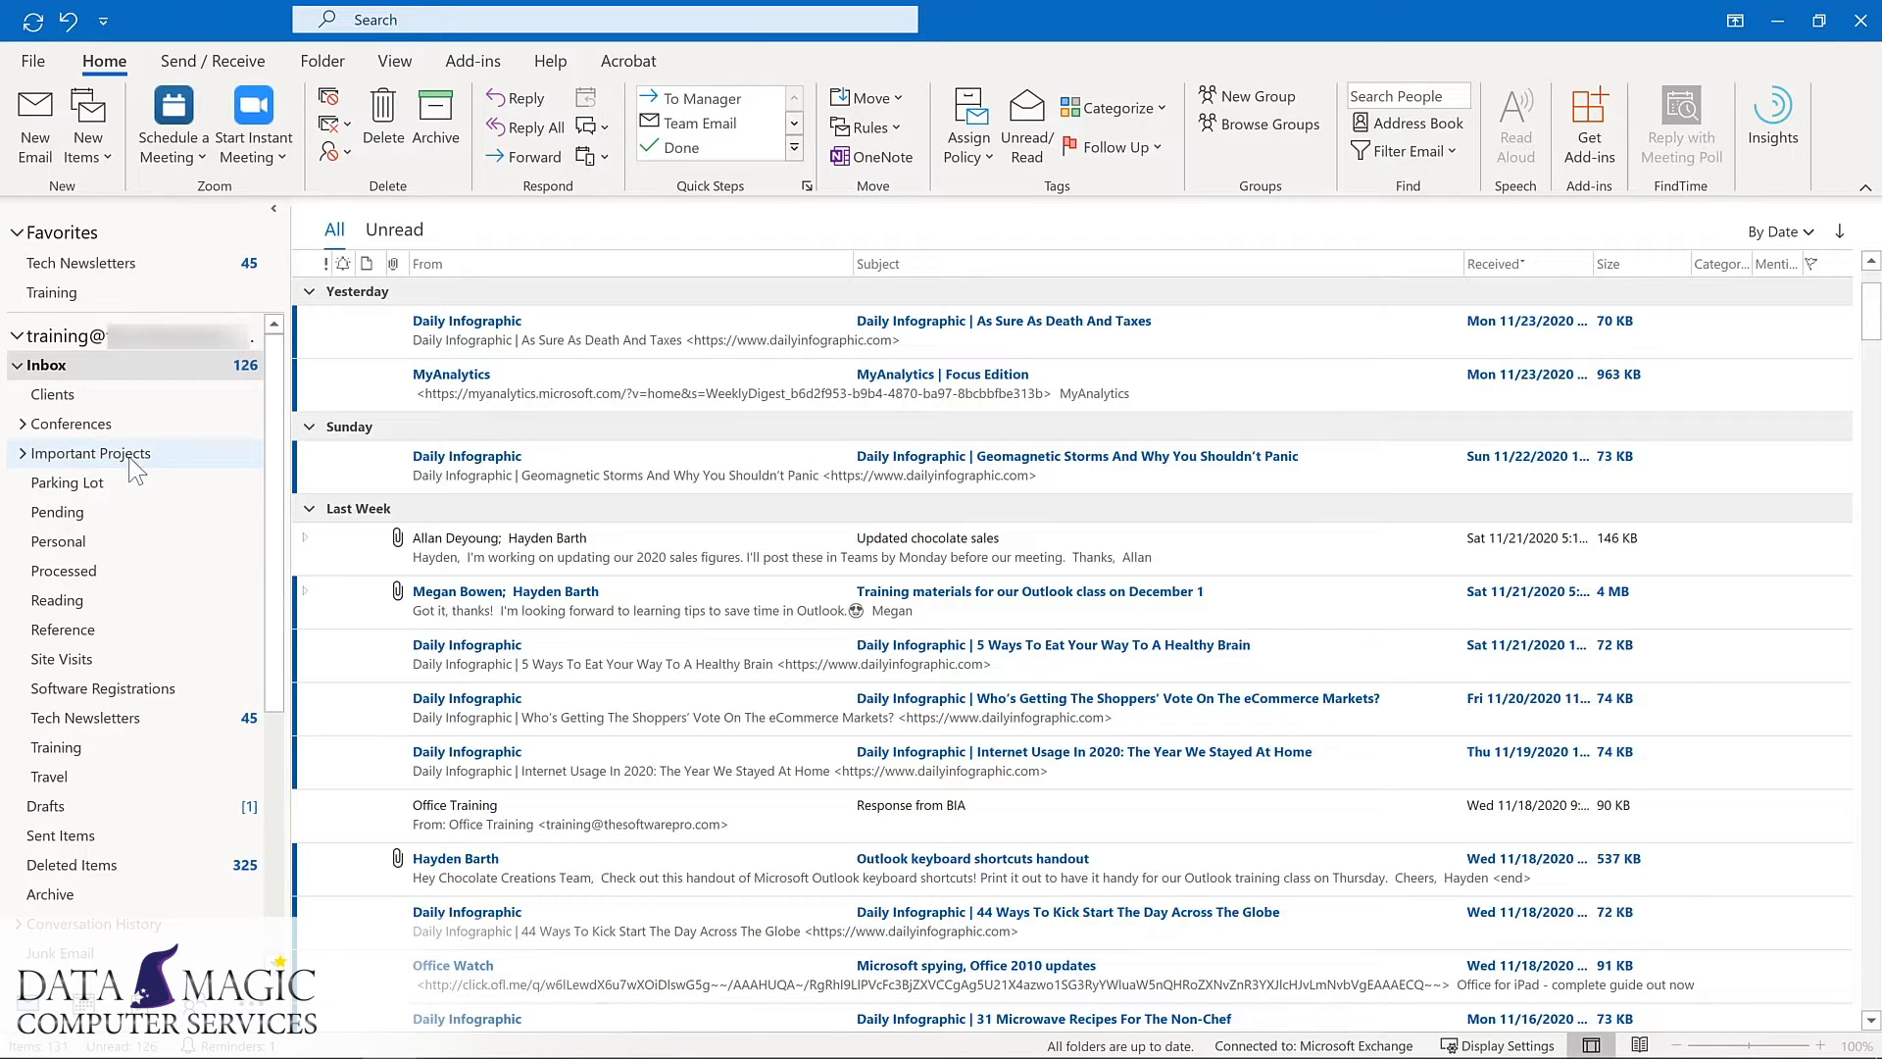
left_click(137, 456)
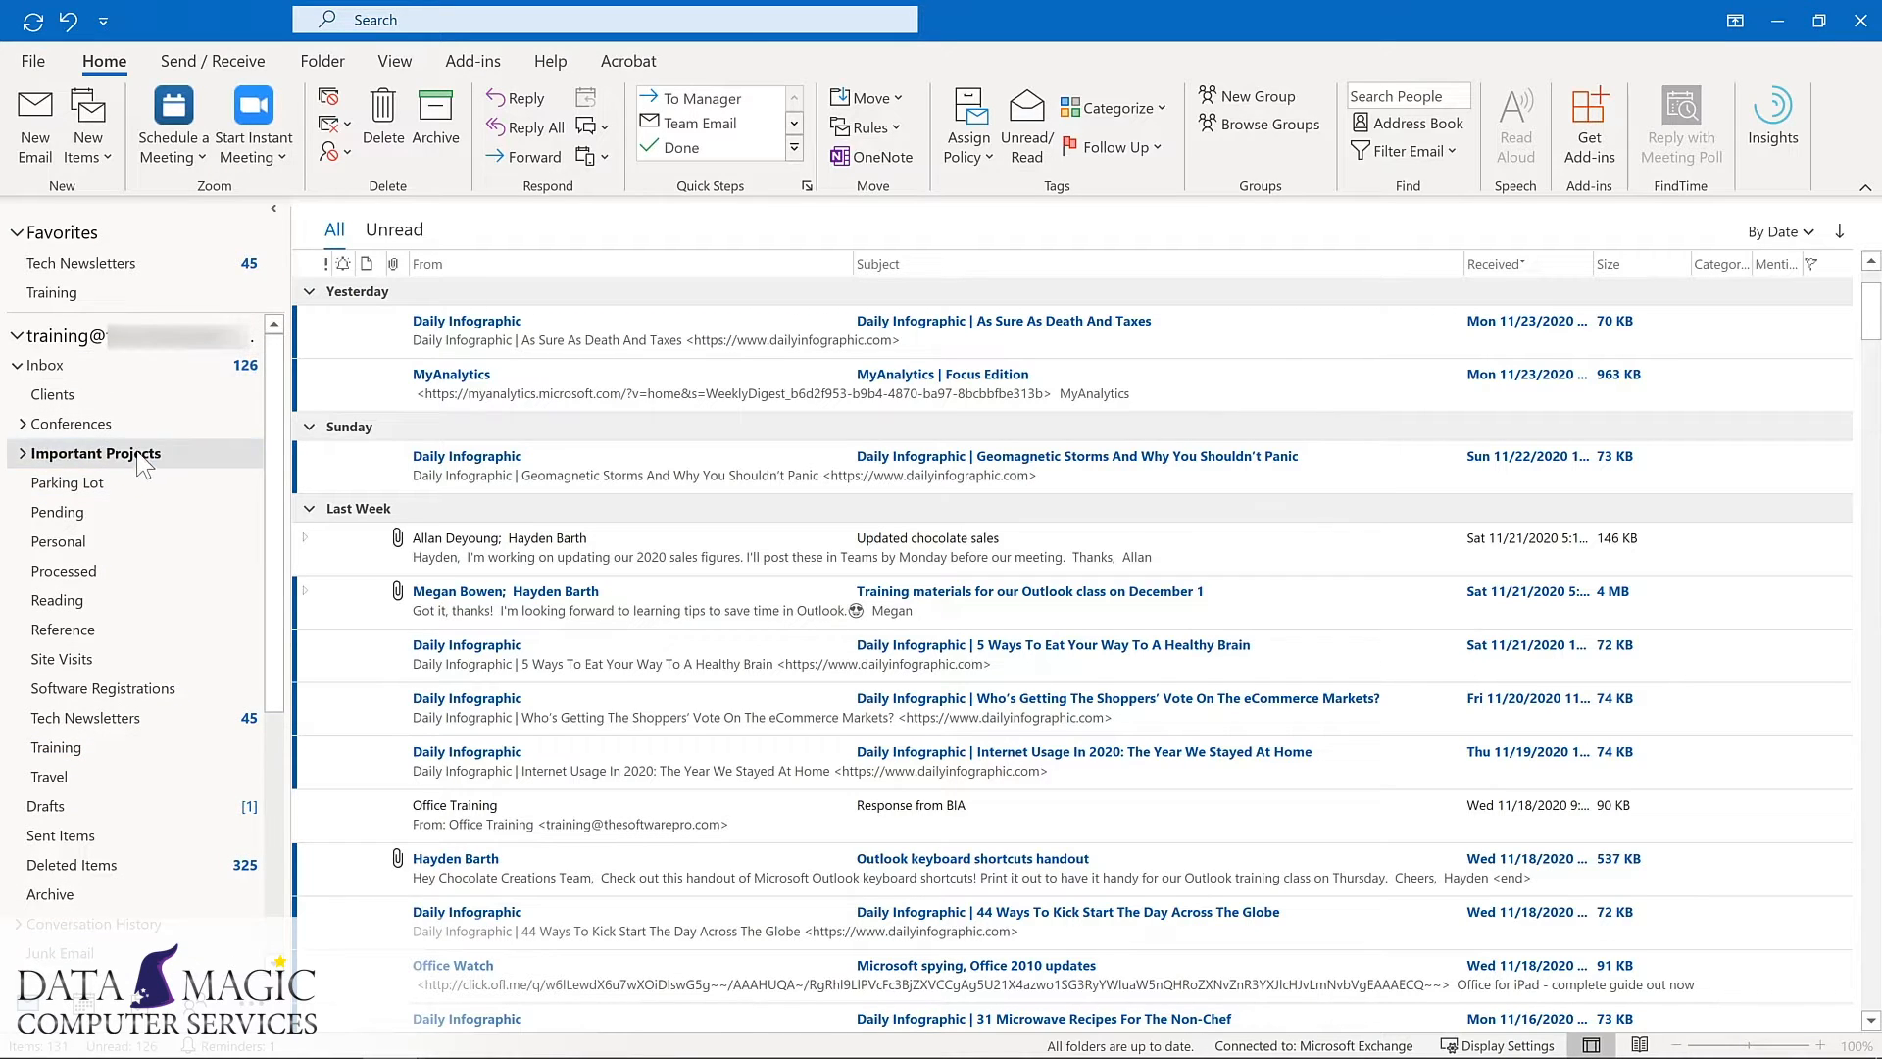
left_click(325, 63)
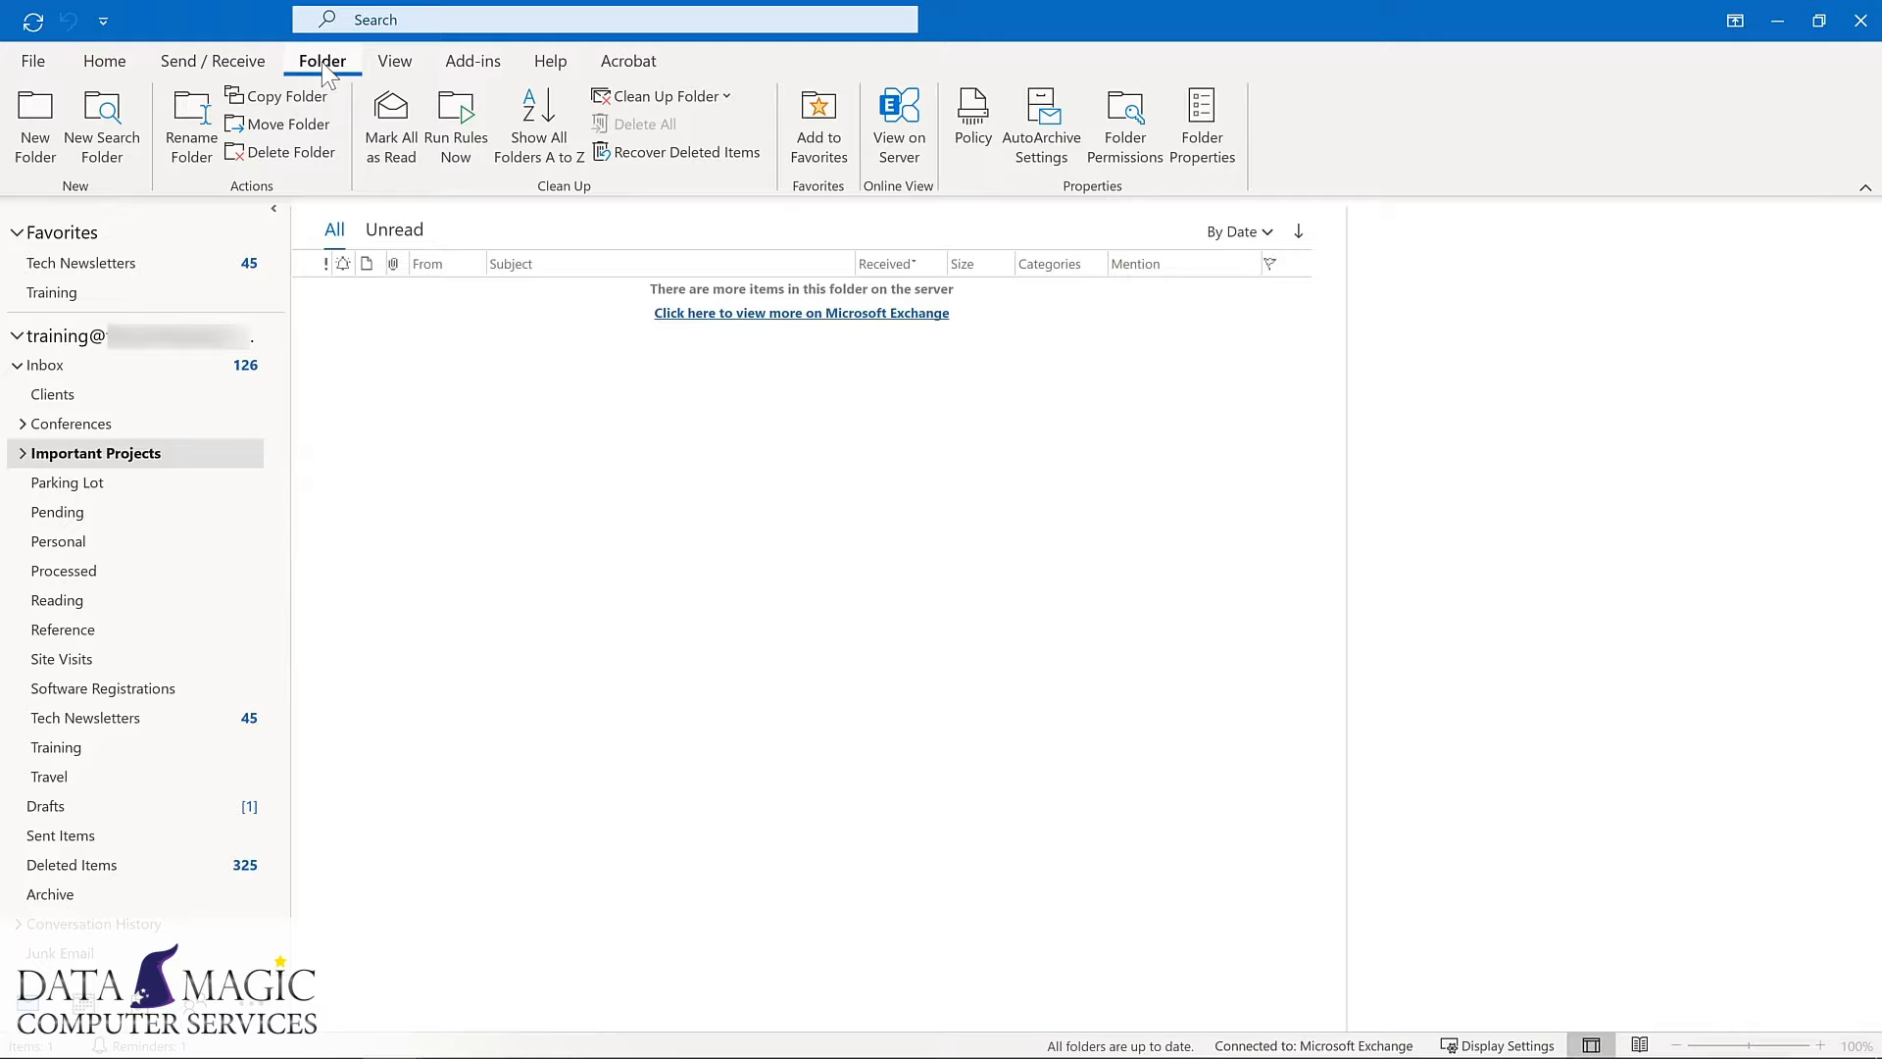
left_click(804, 144)
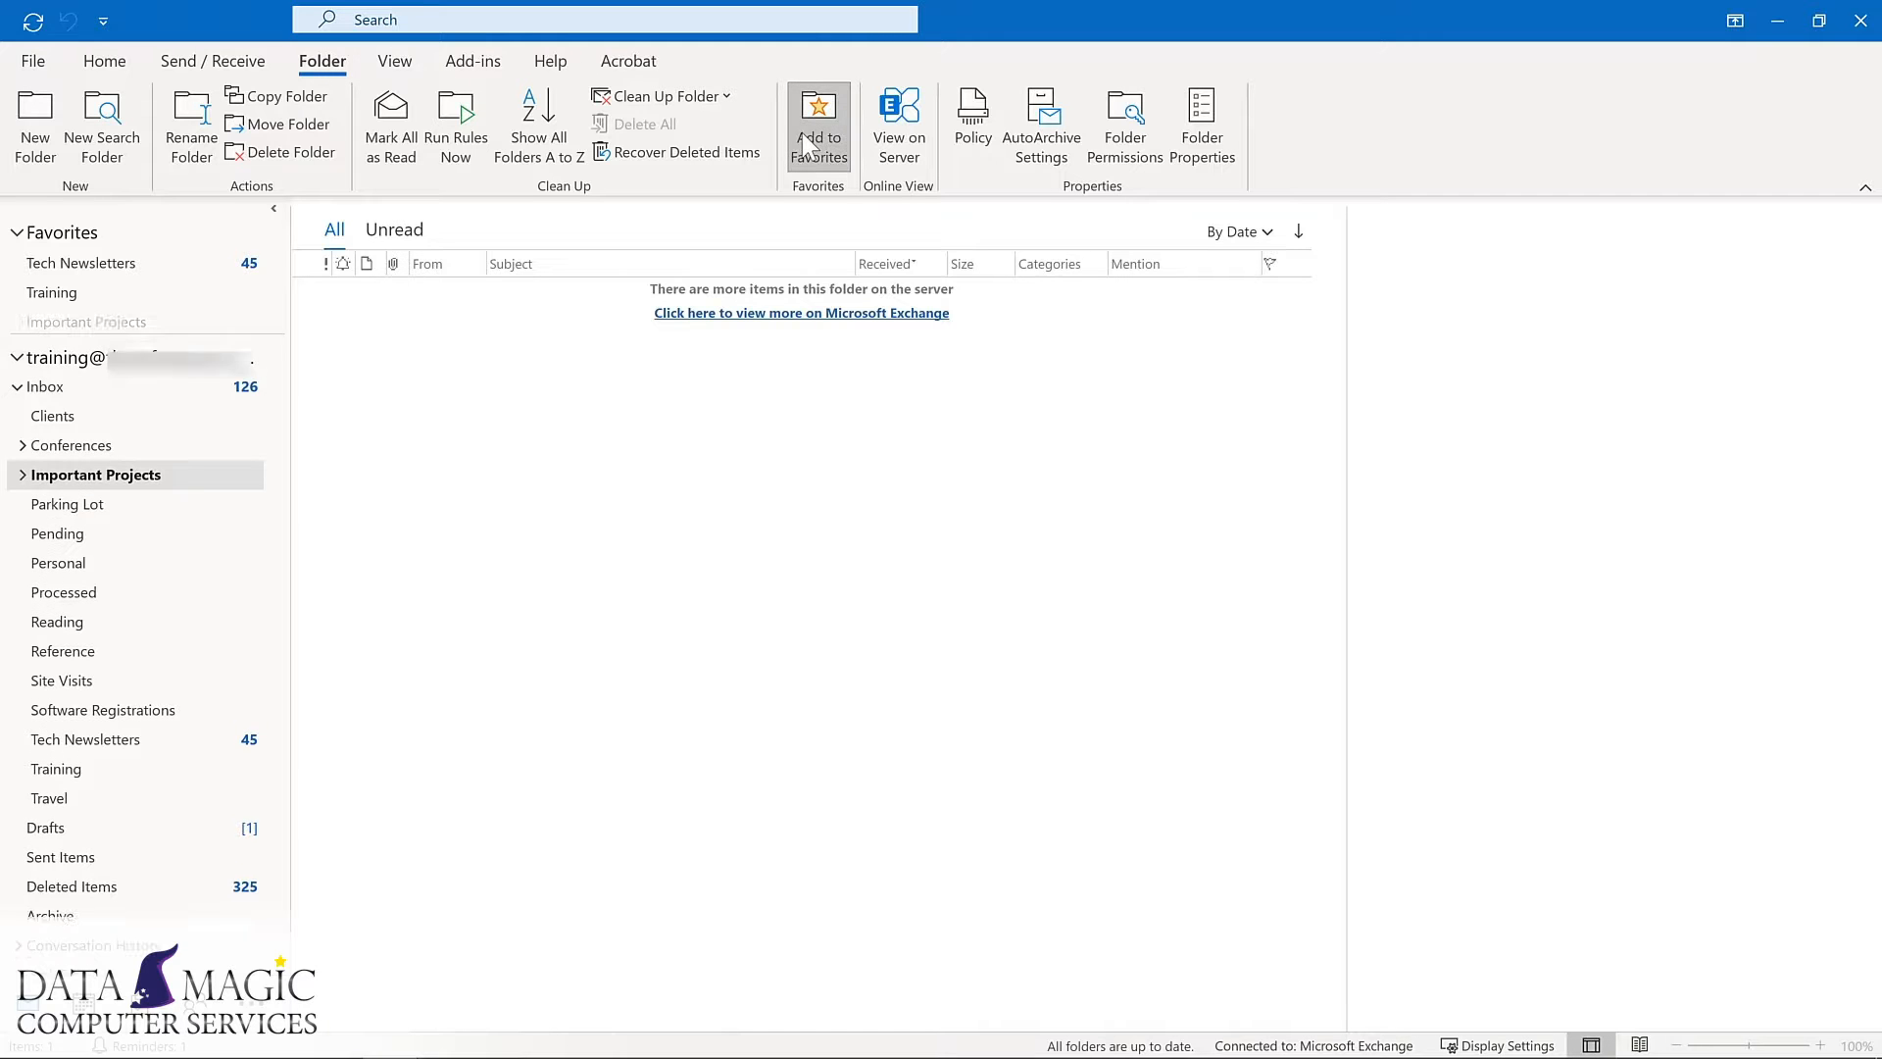
- Move Tech Newsletters to the end of the Favorites list and remove Important Projects from Favorites
left_click(77, 265)
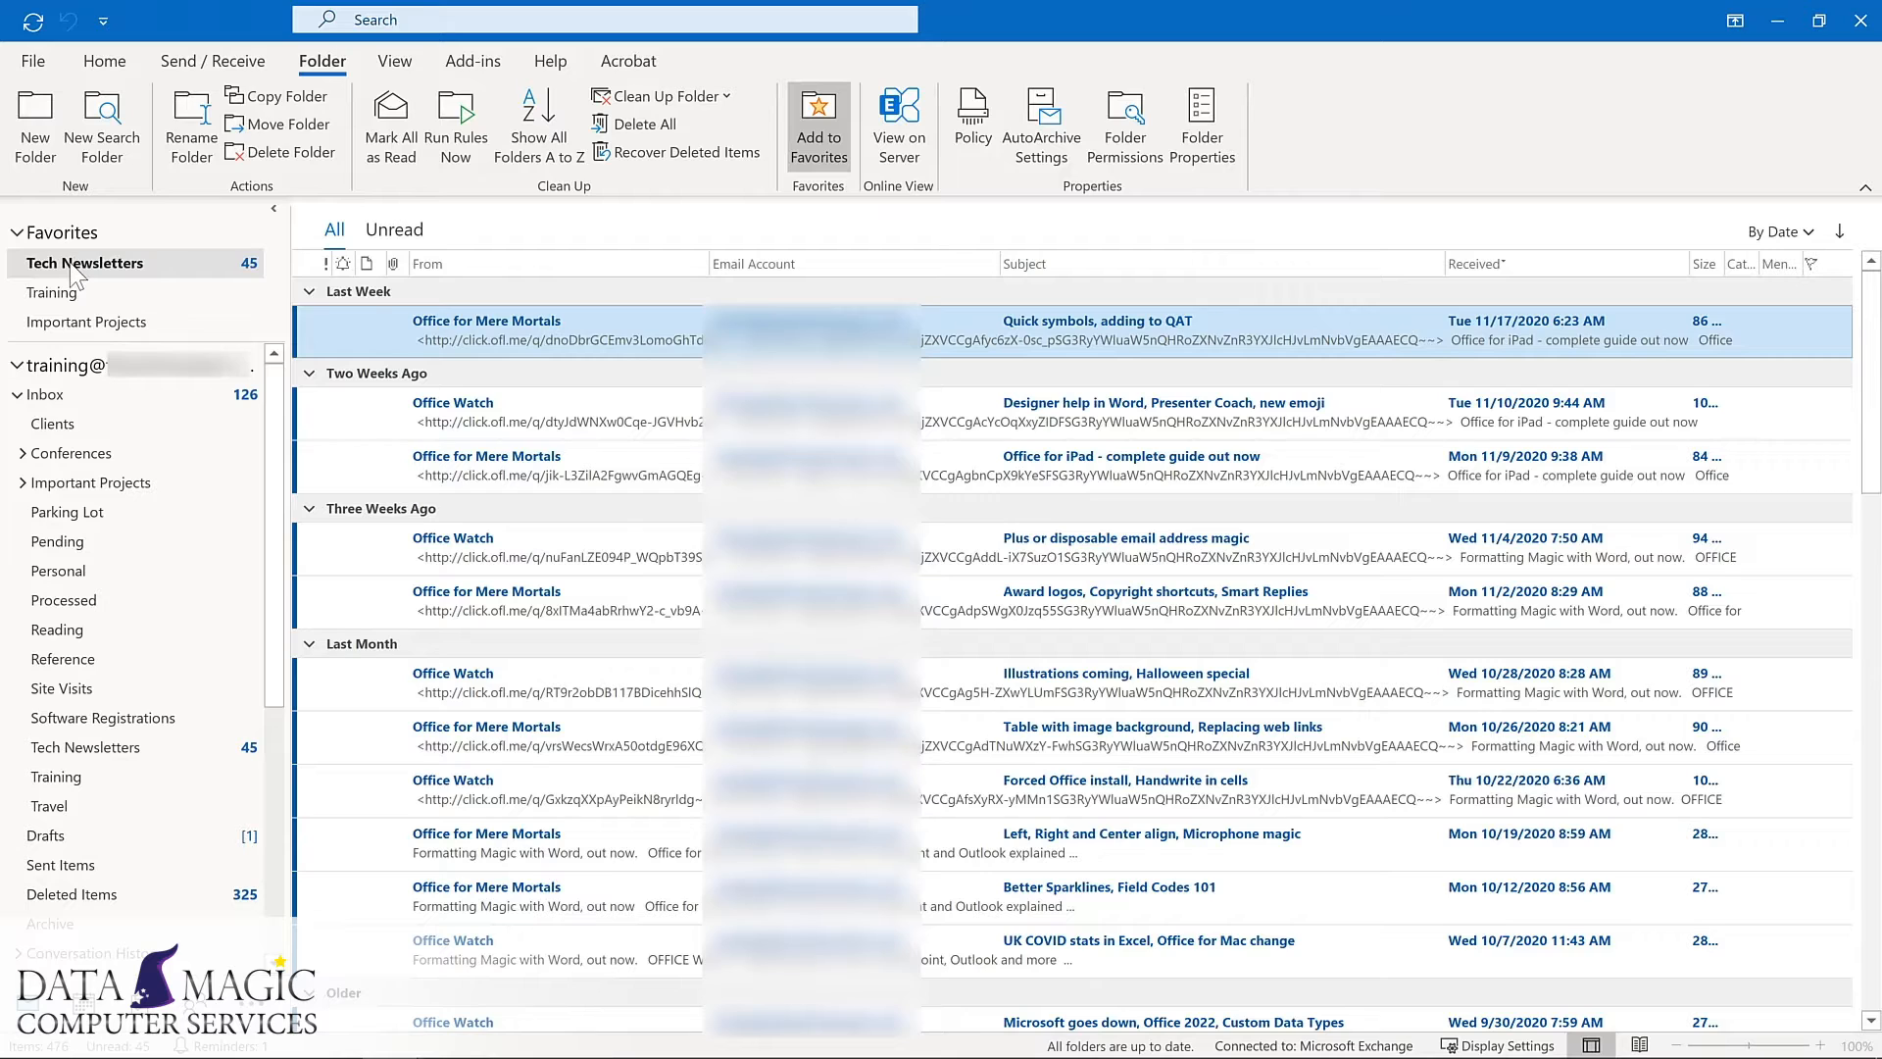
left_click_drag(72, 268, 75, 335)
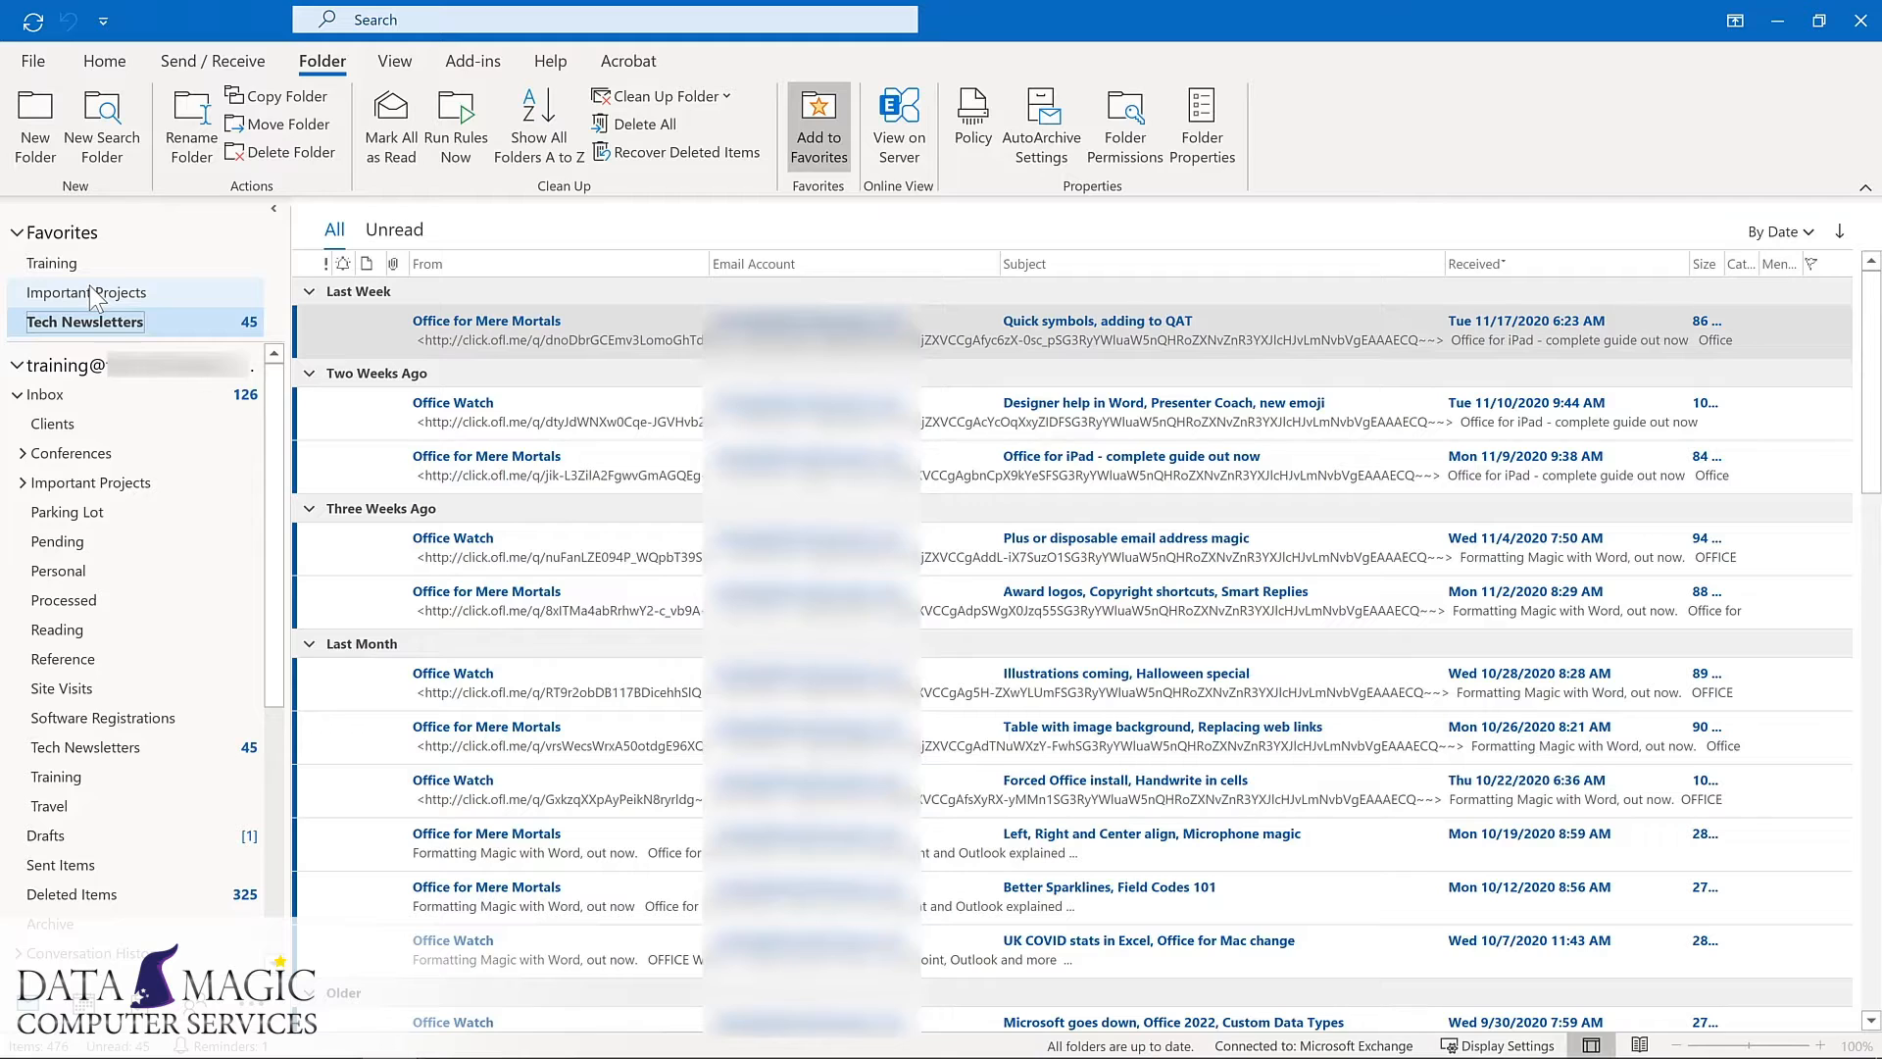
right_click(91, 294)
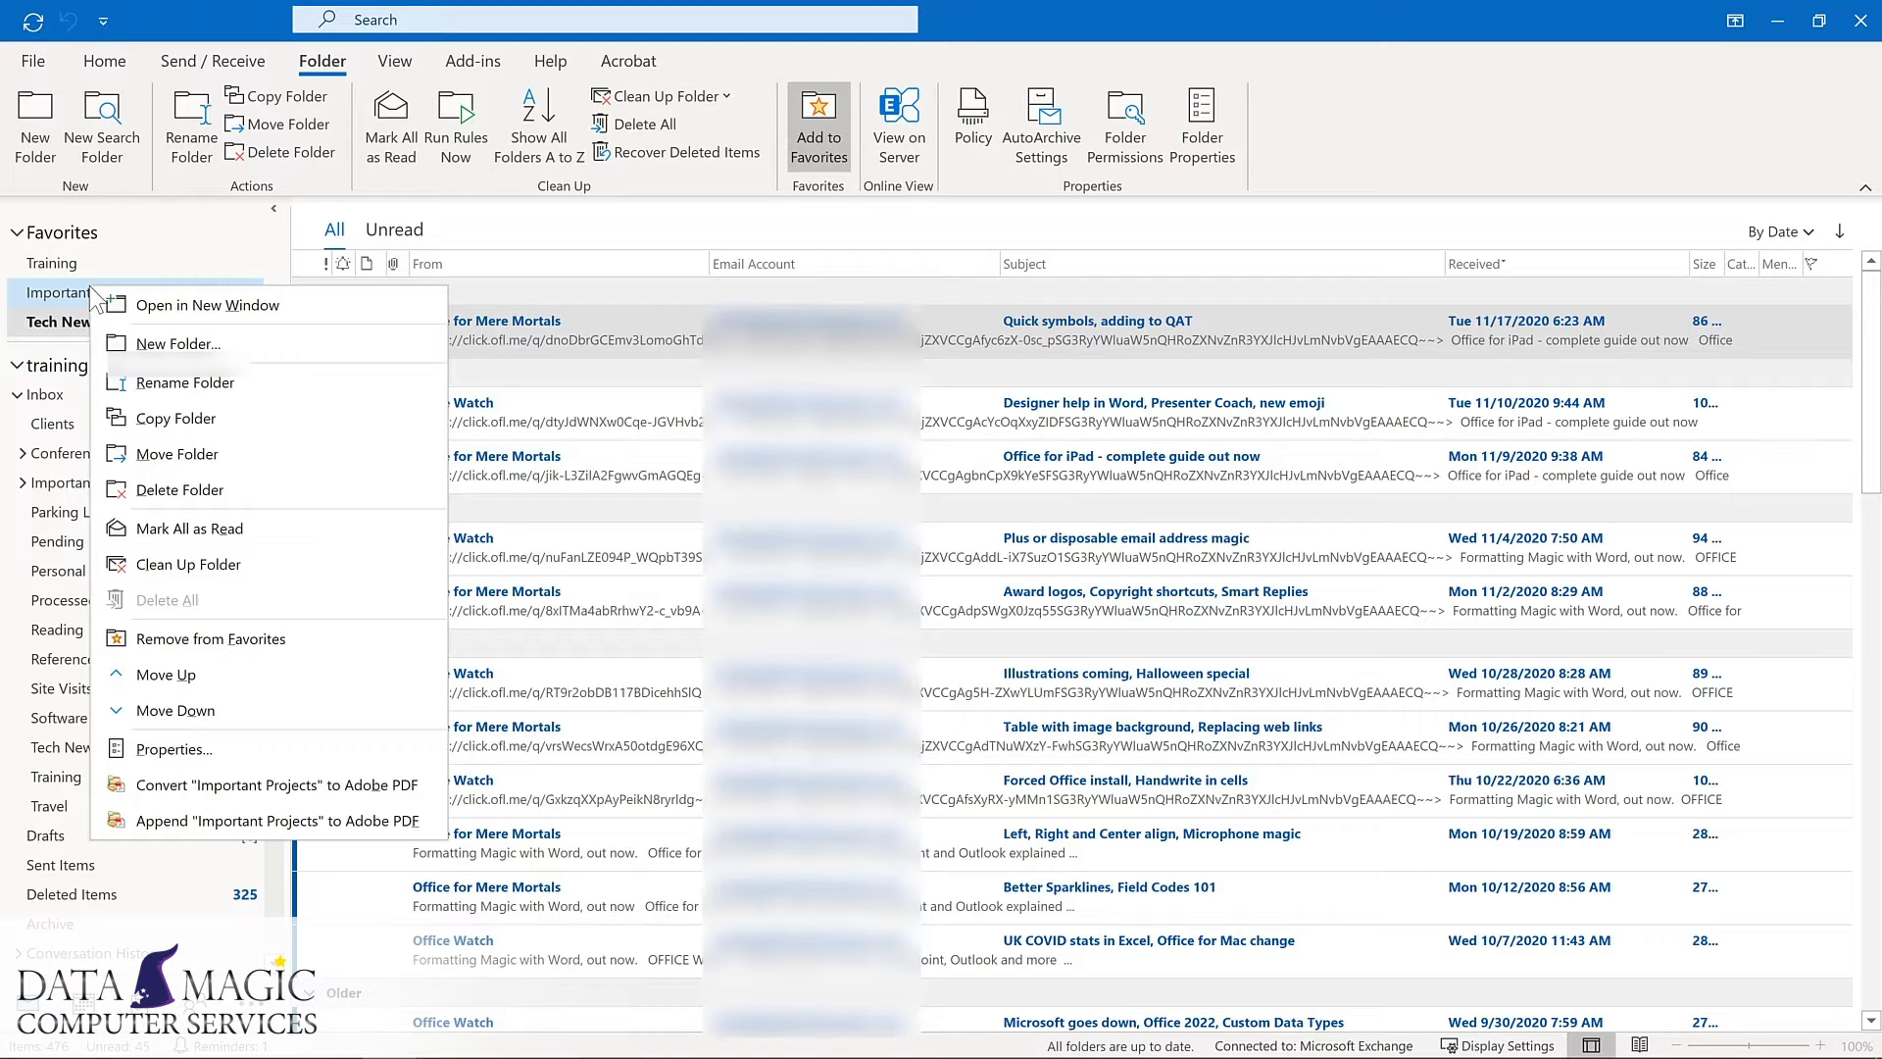
left_click(191, 632)
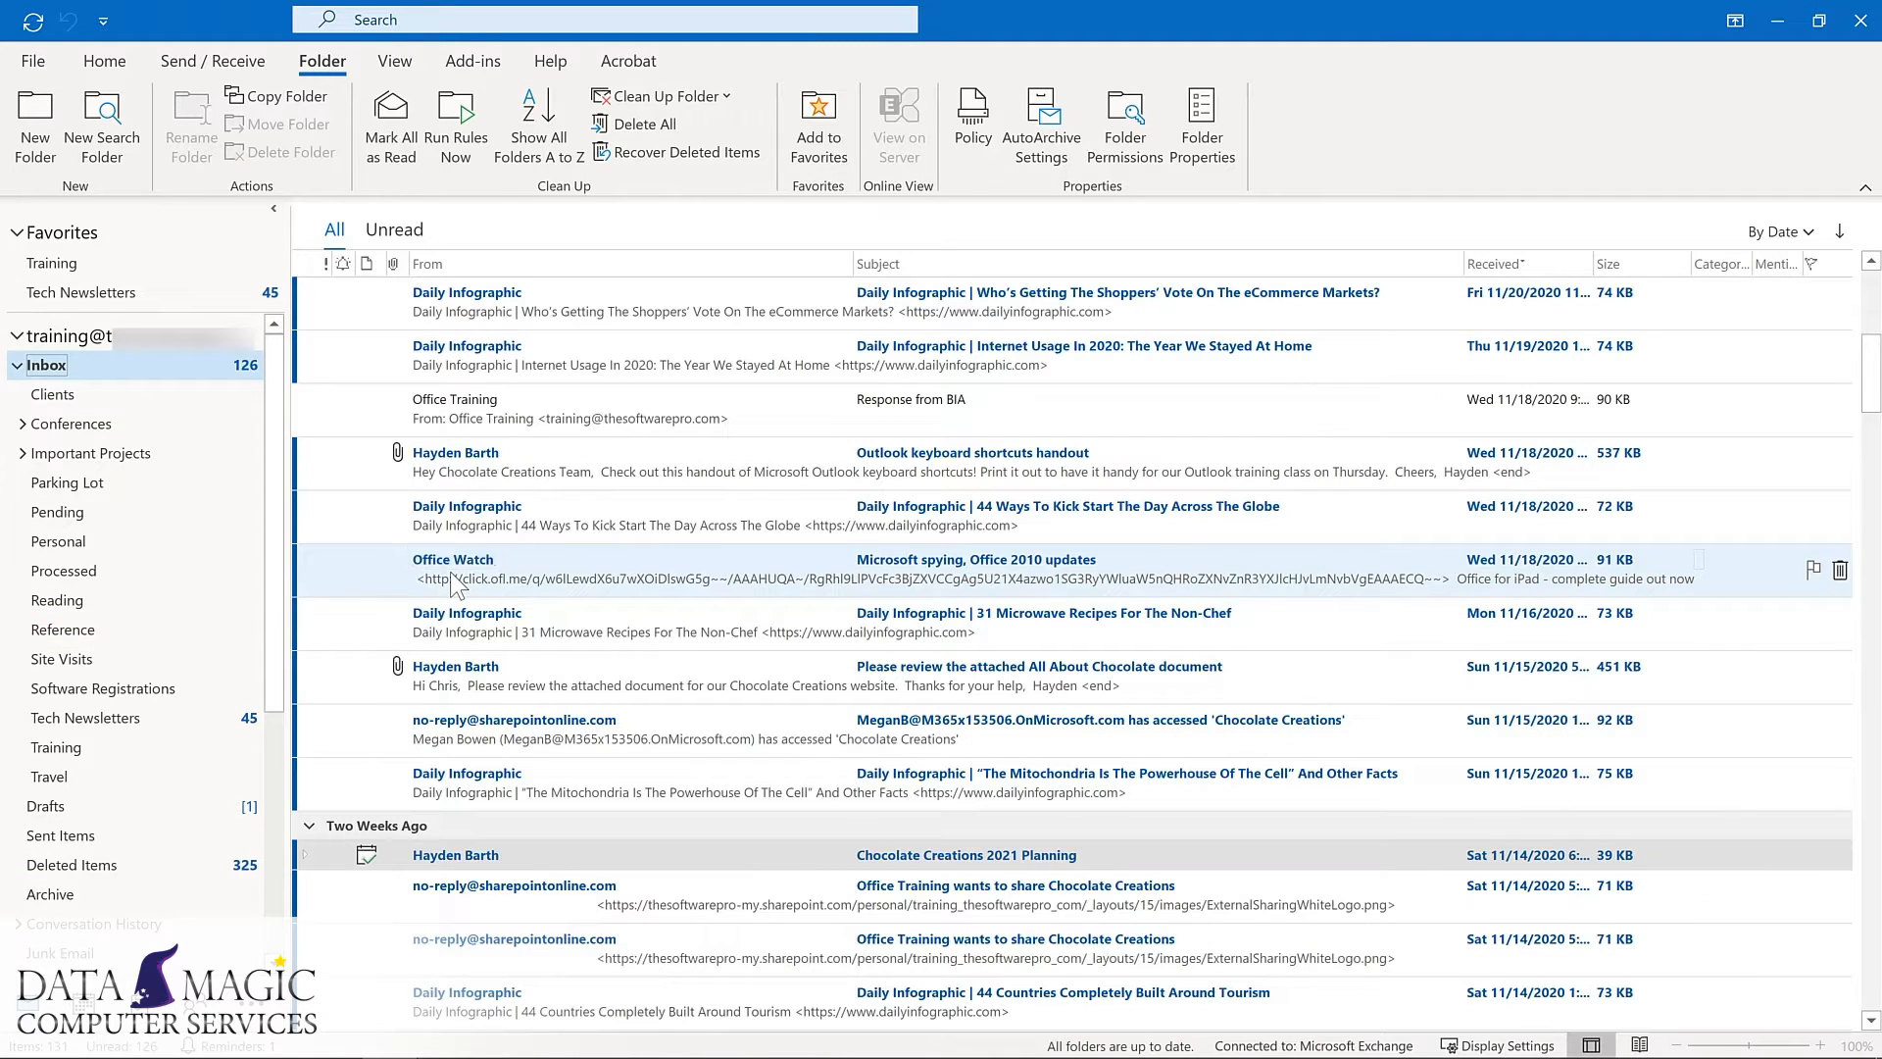
- Move the Office Watch message "Microsoft spying, Office 2010 updates" from the Inbox into the Tech Newsletters favorite folder
left_click_drag(454, 585, 159, 304)
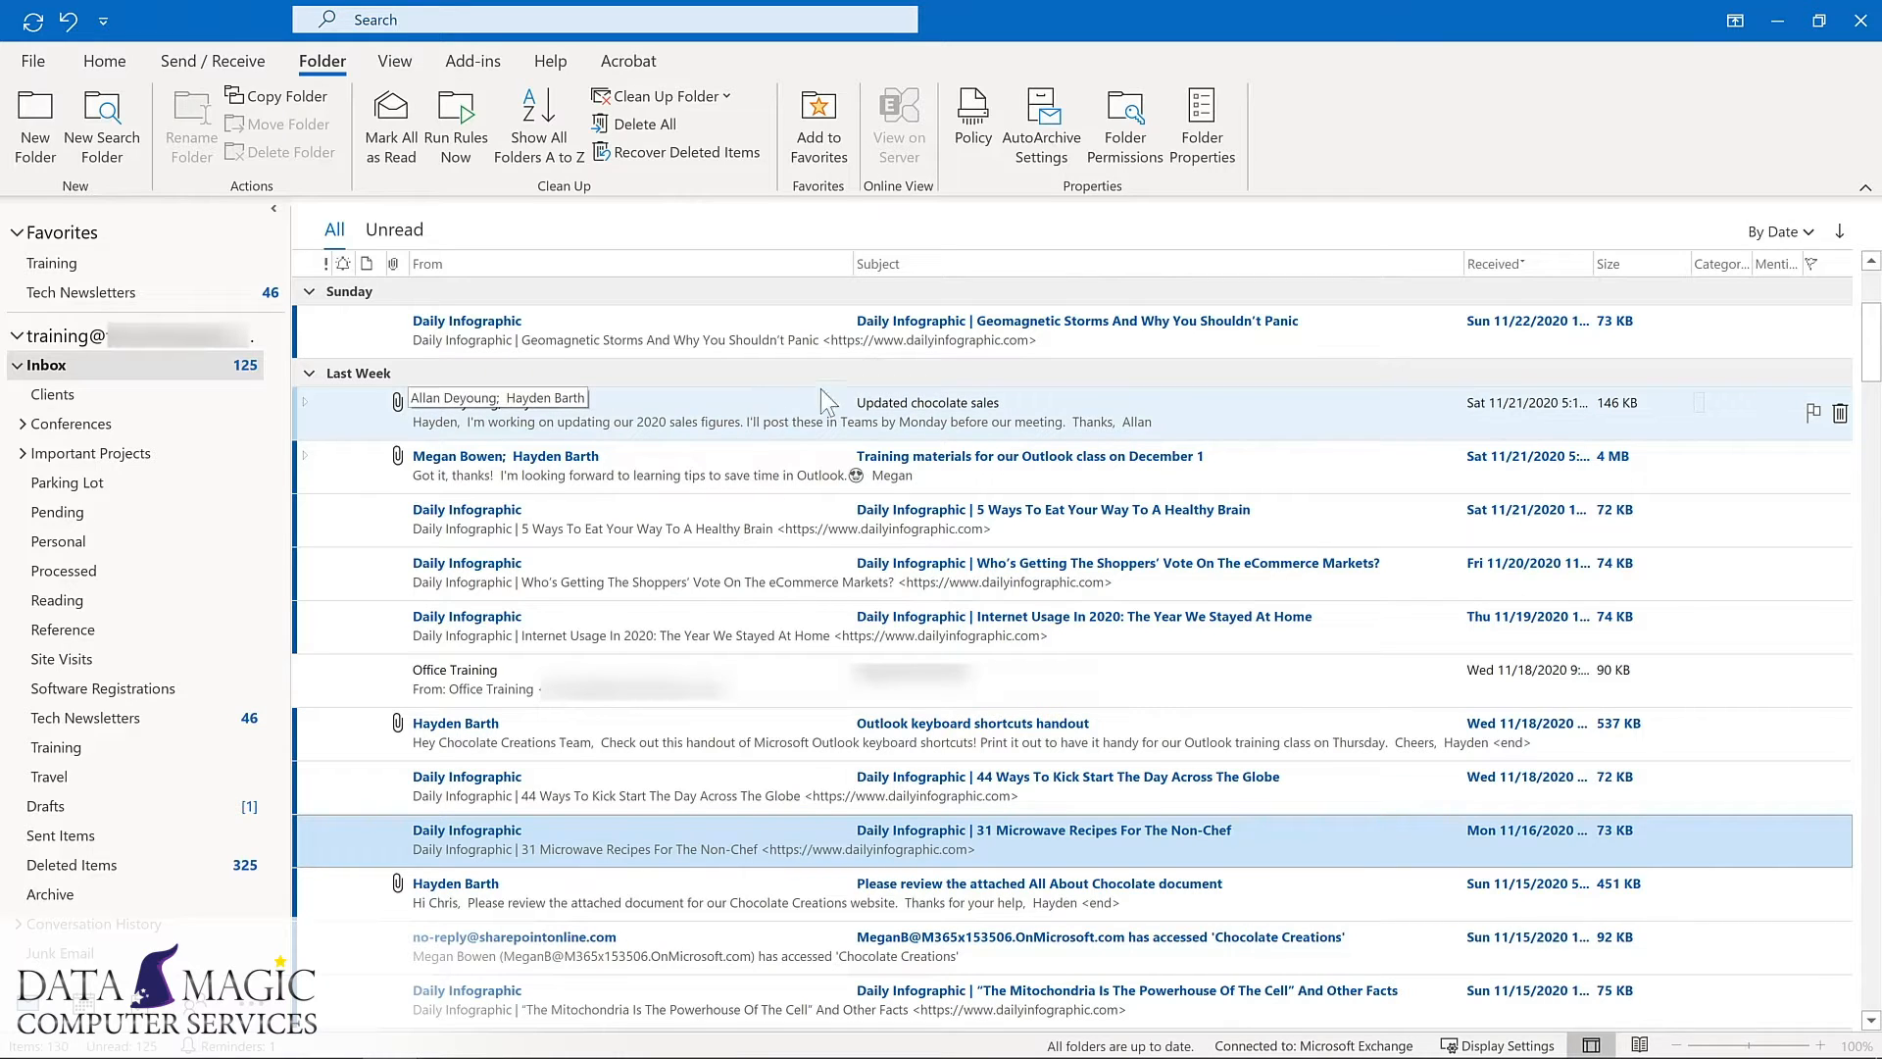
- Flag the "Updated chocolate sales" message for follow-up with a reminder, setting the start date to Monday, November 30, 2020
right_click(1814, 416)
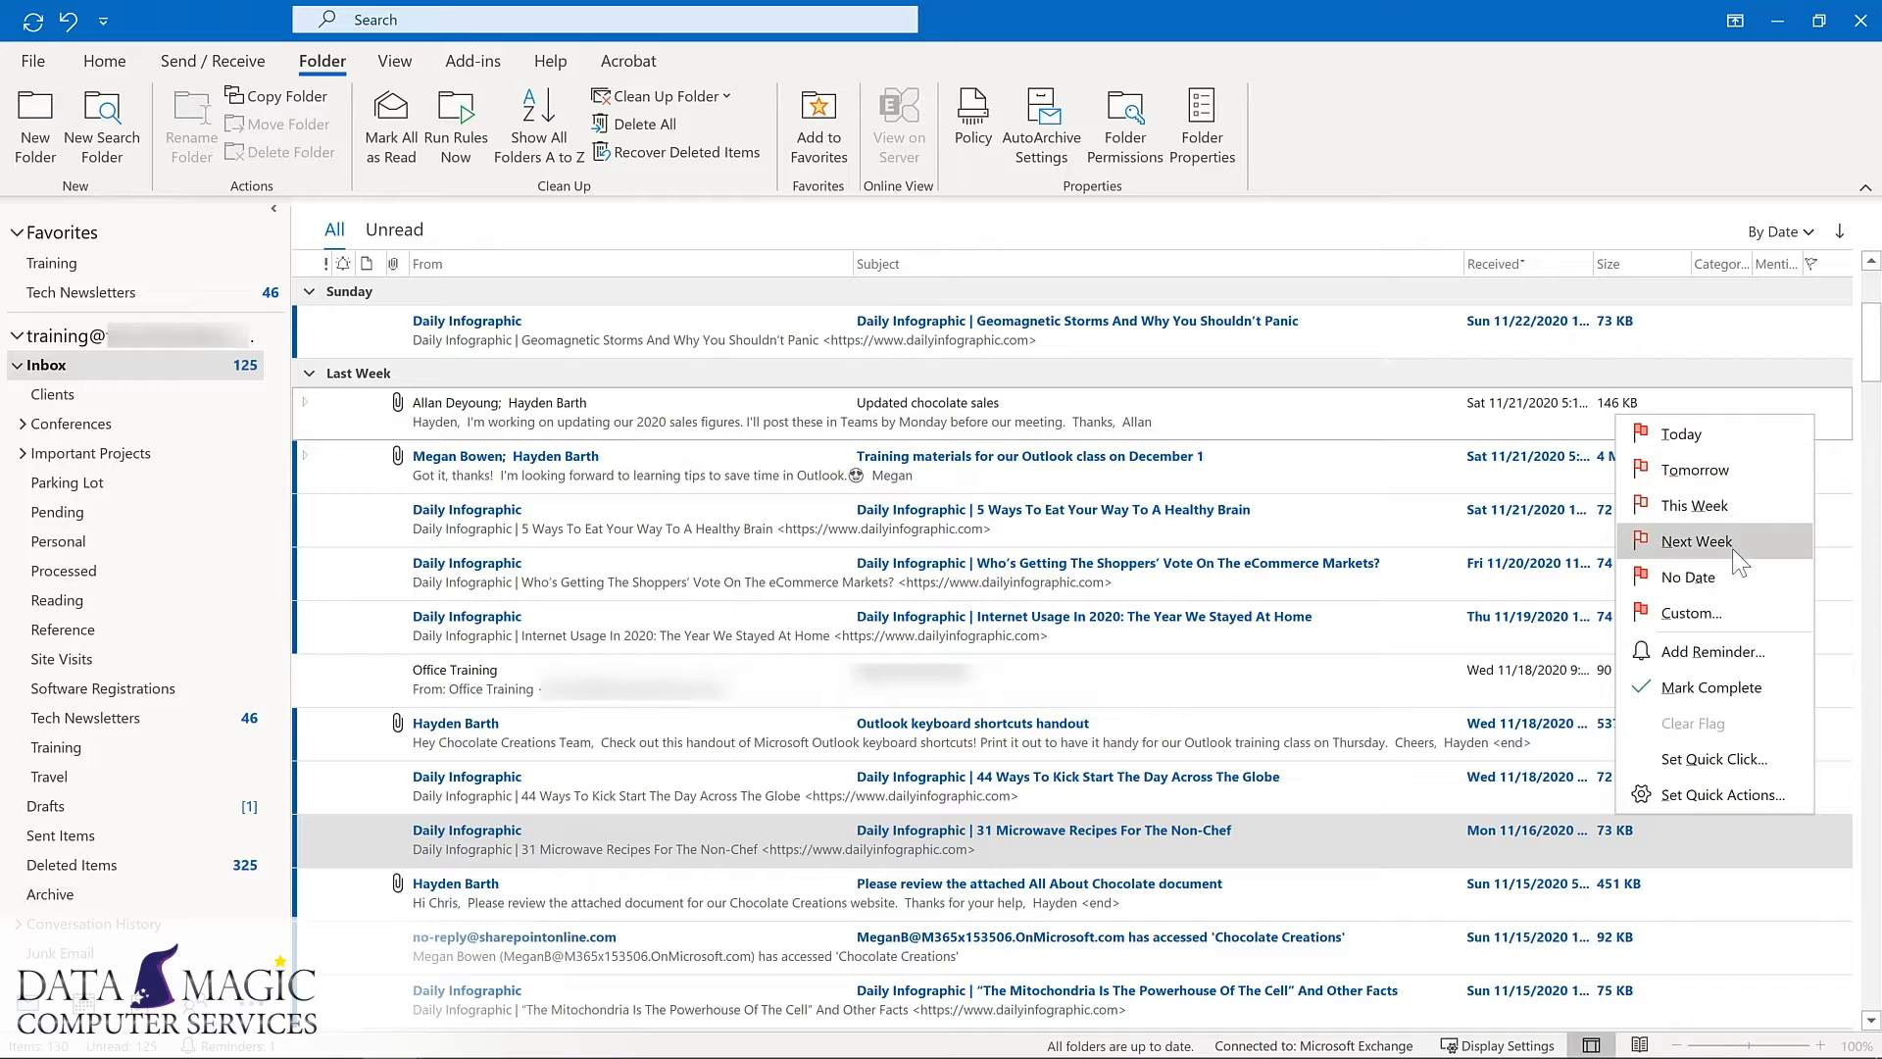
left_click(1709, 649)
left_click(1118, 505)
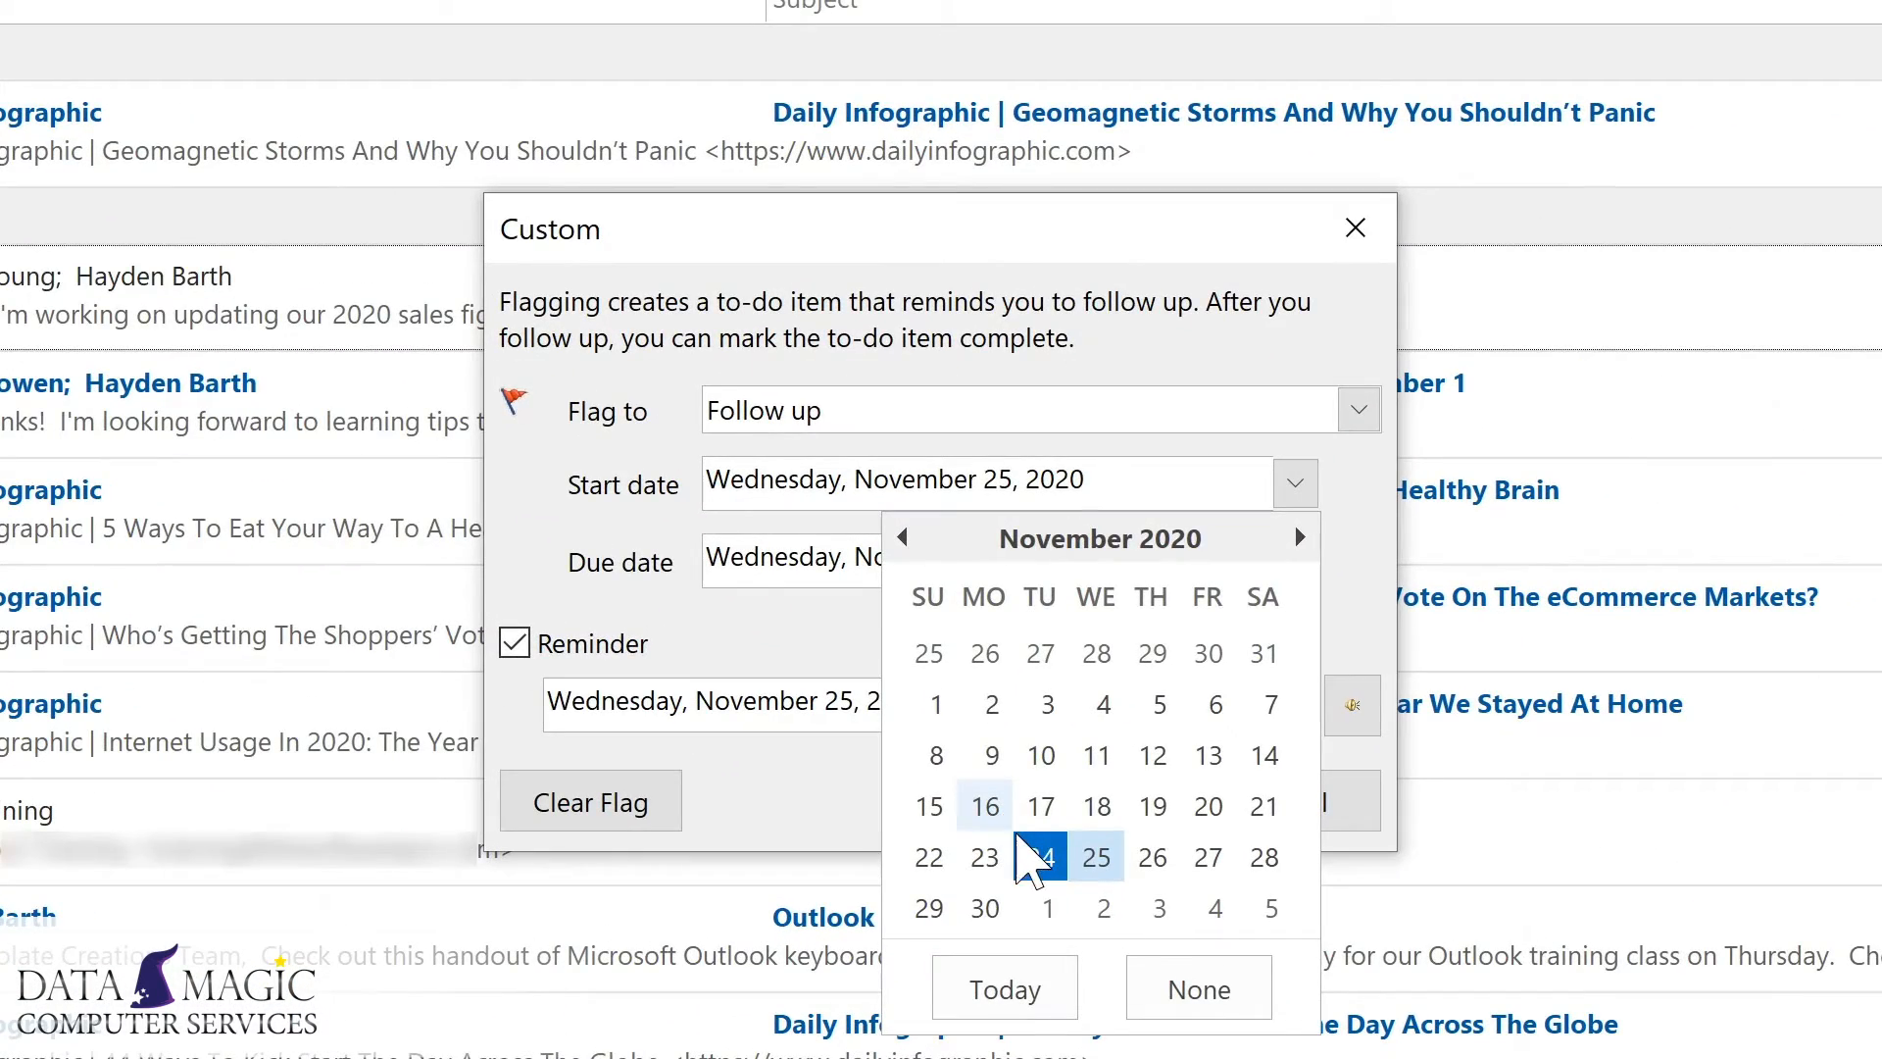
left_click(985, 908)
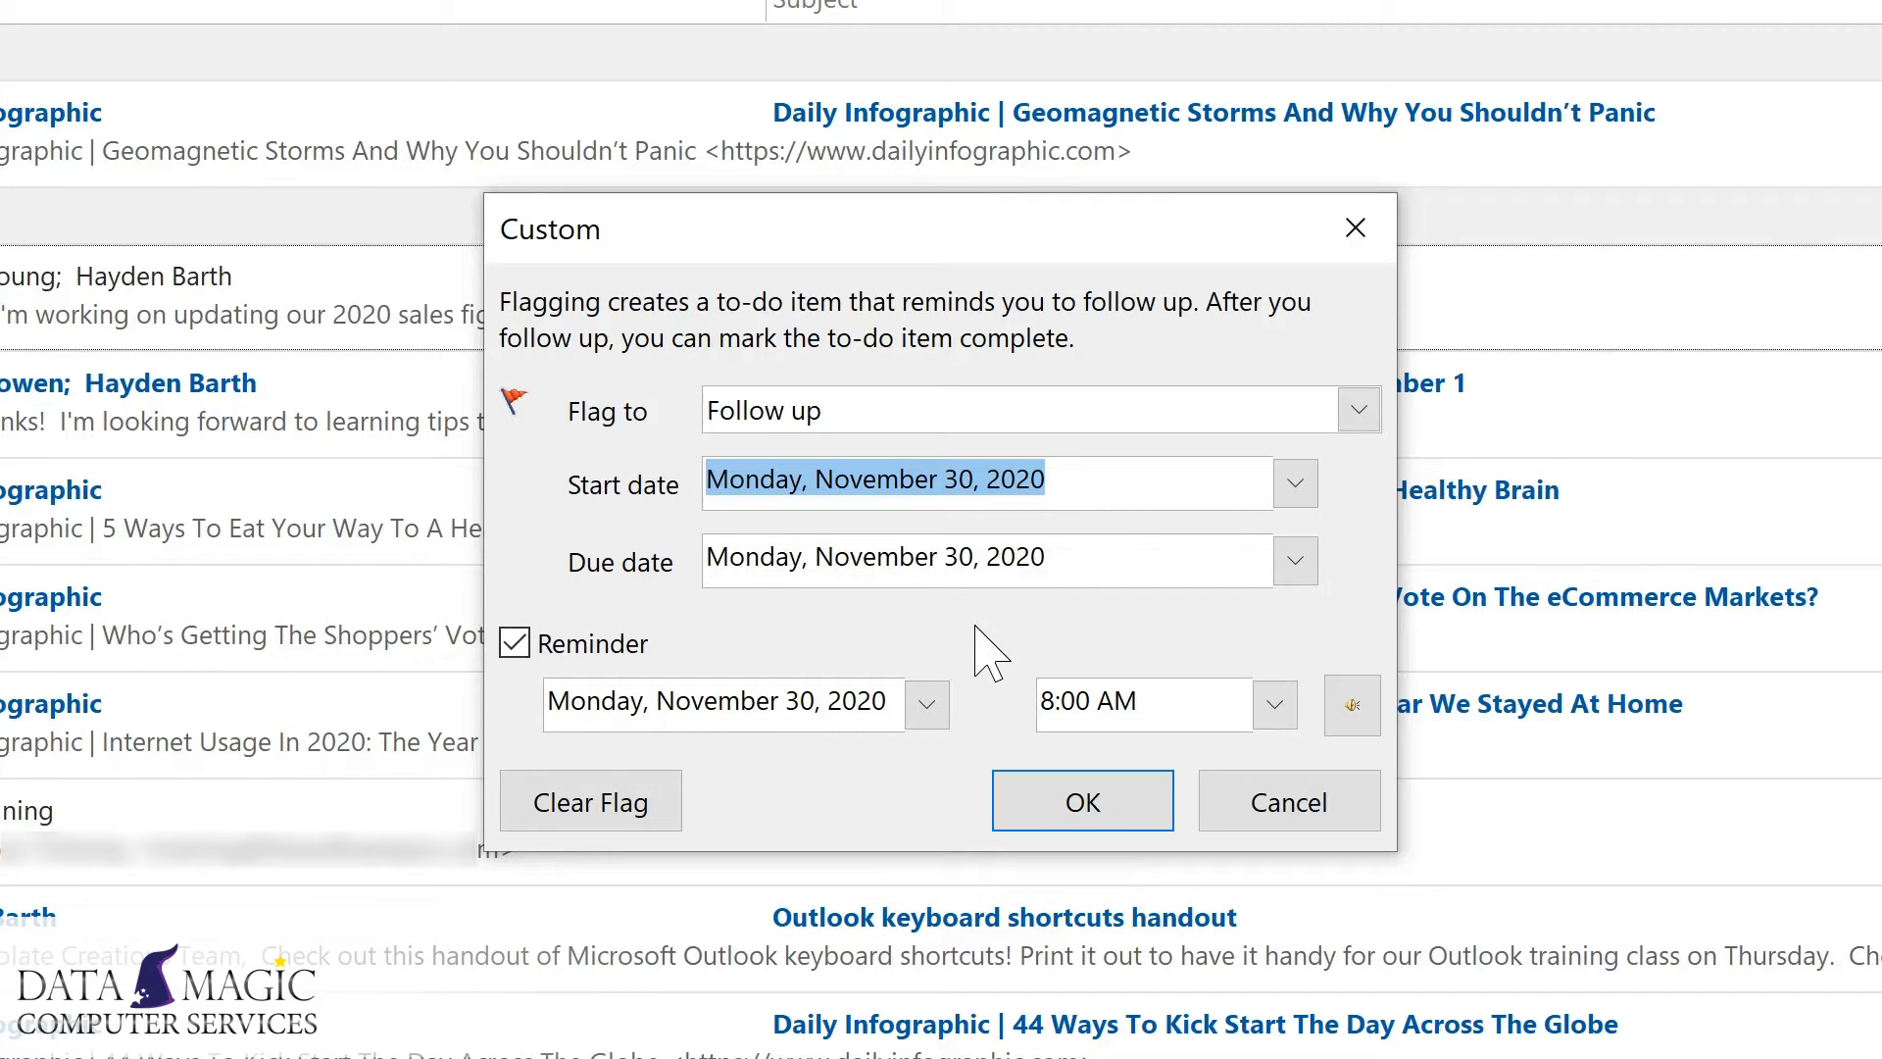
left_click(1097, 803)
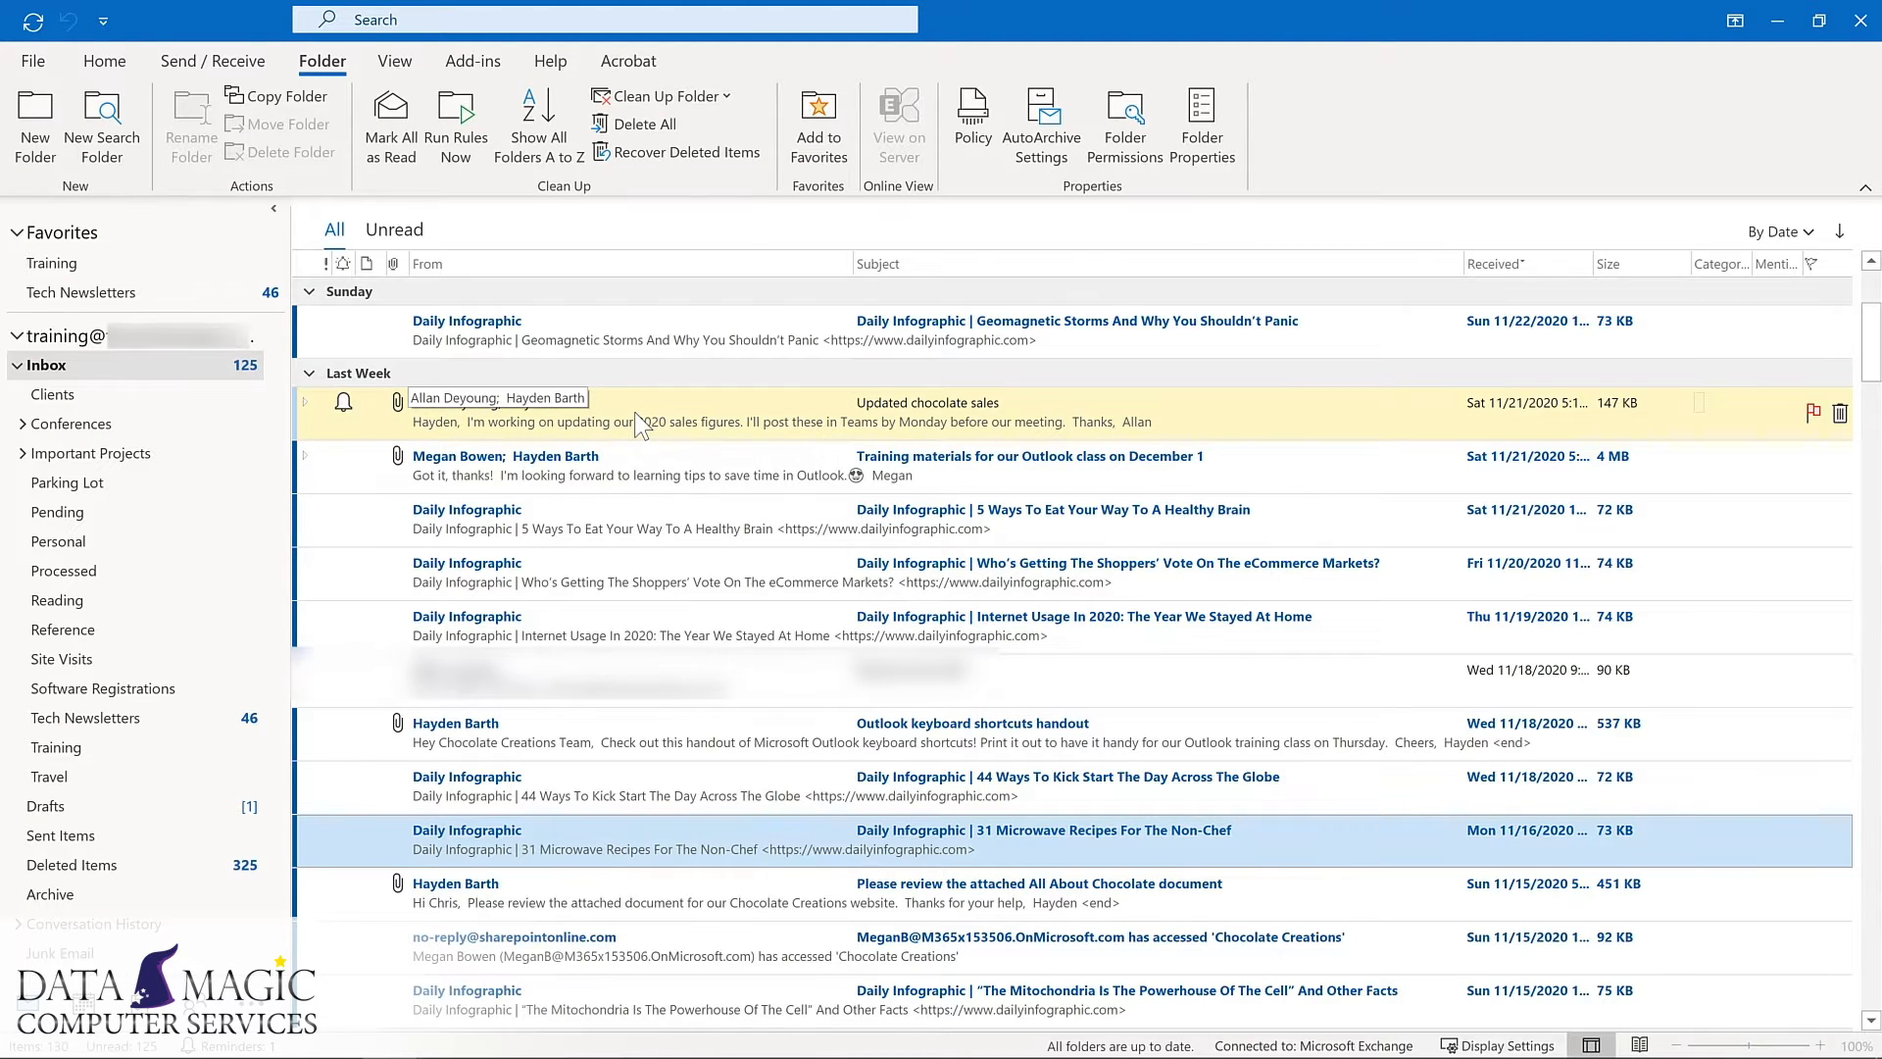
- Open the "Updated chocolate sales" message, review its follow-up details and flag options, and close it
double_click(640, 424)
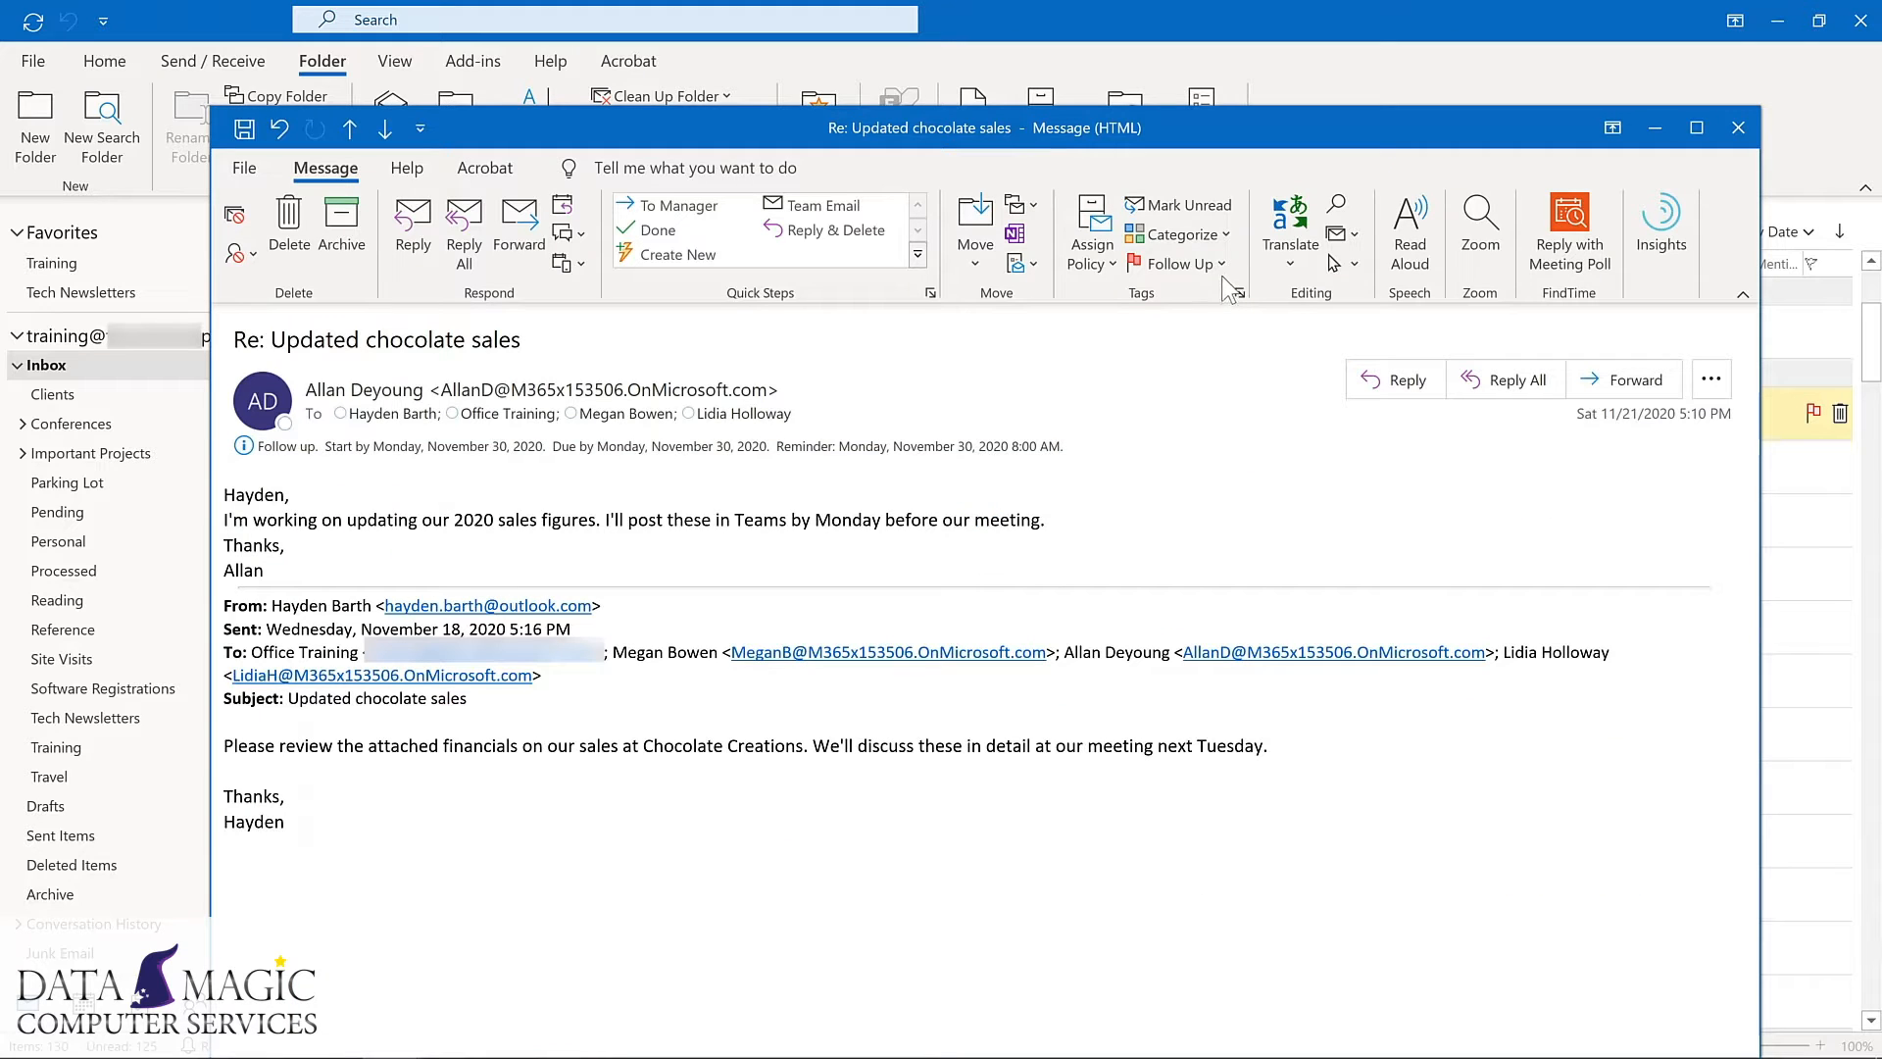
left_click(1220, 265)
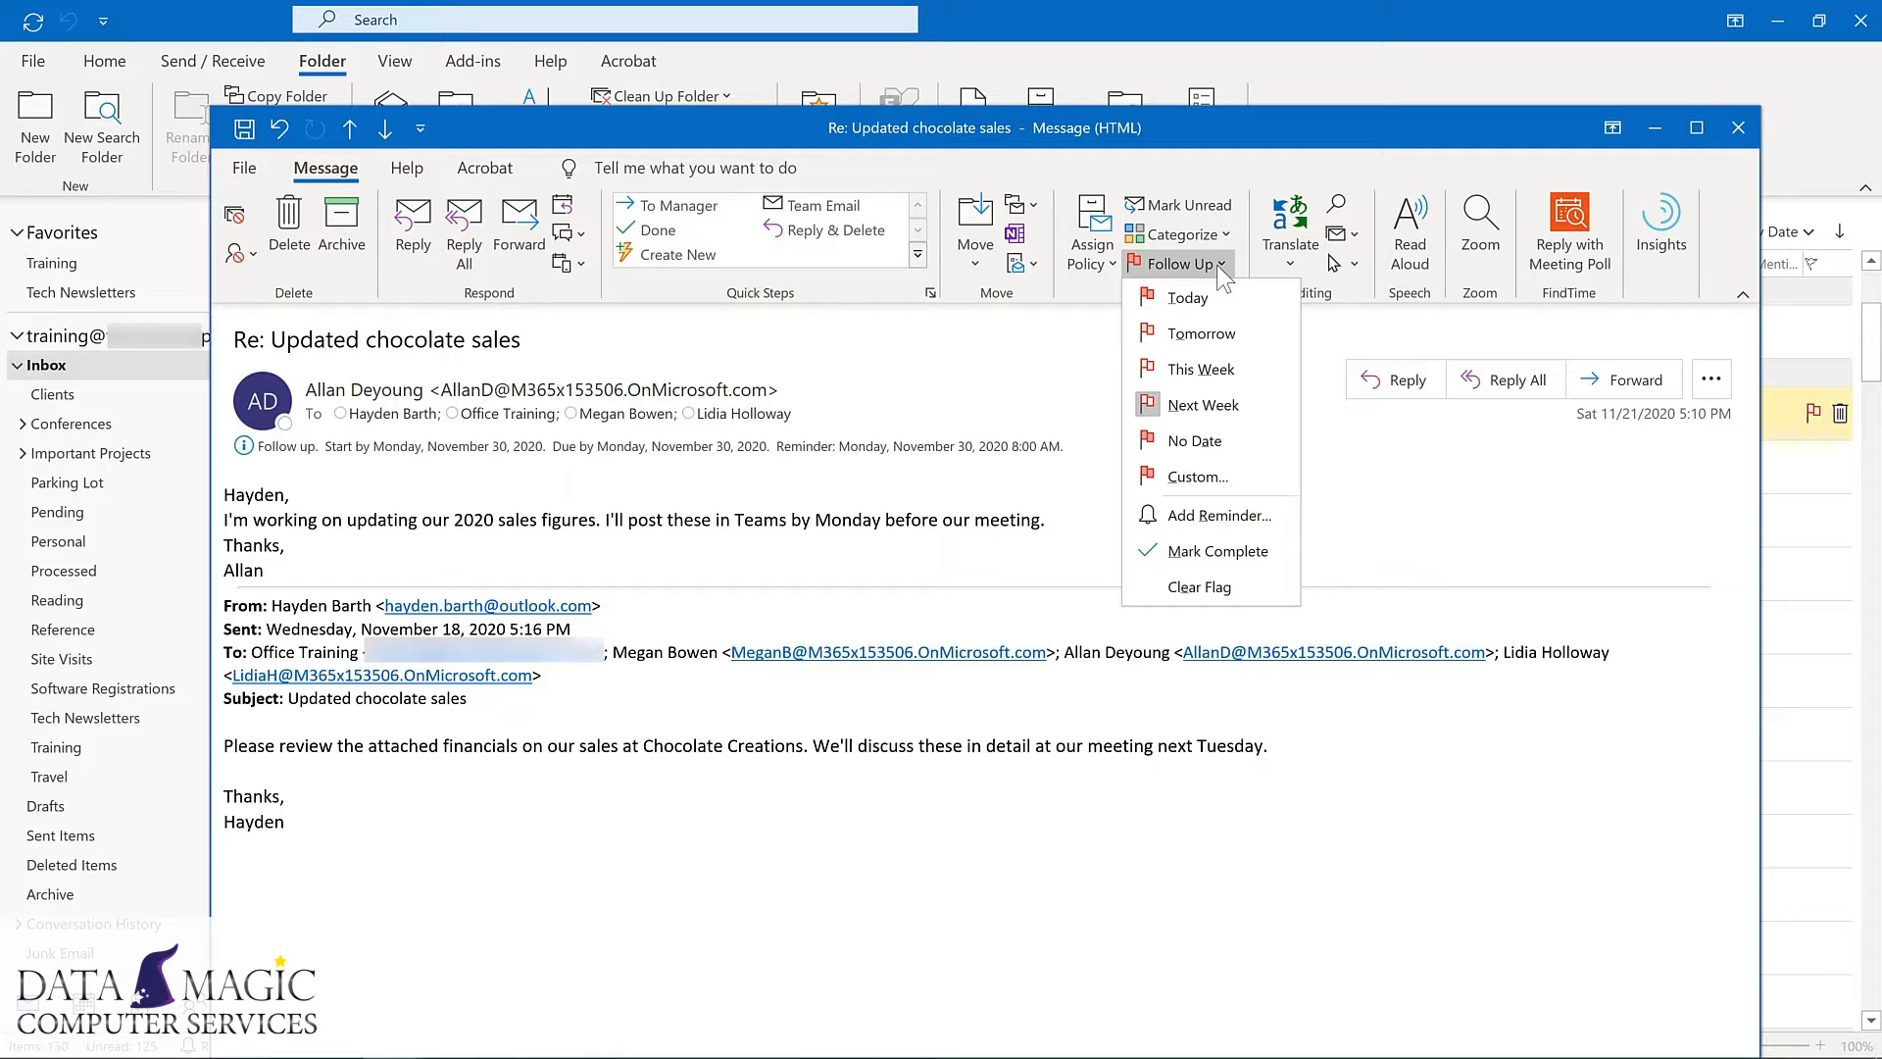
left_click(1738, 128)
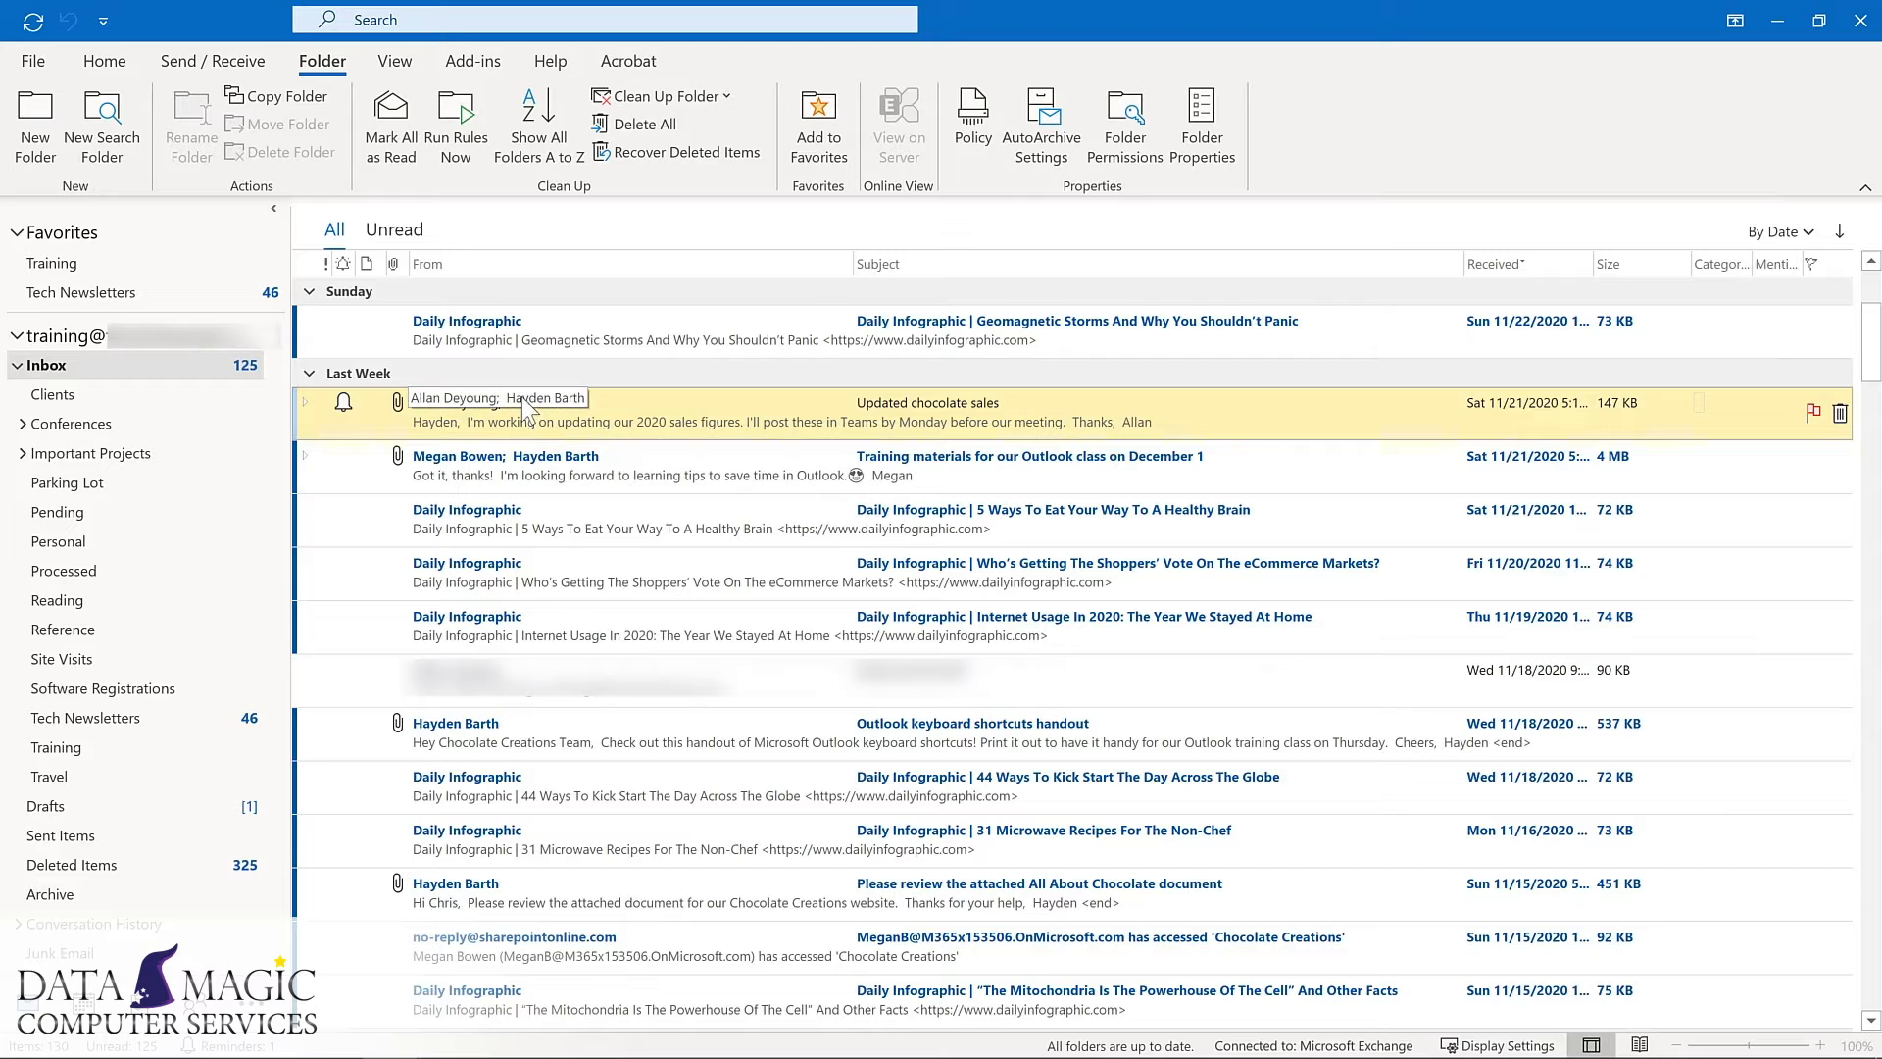
scroll(521, 397, "down", 3)
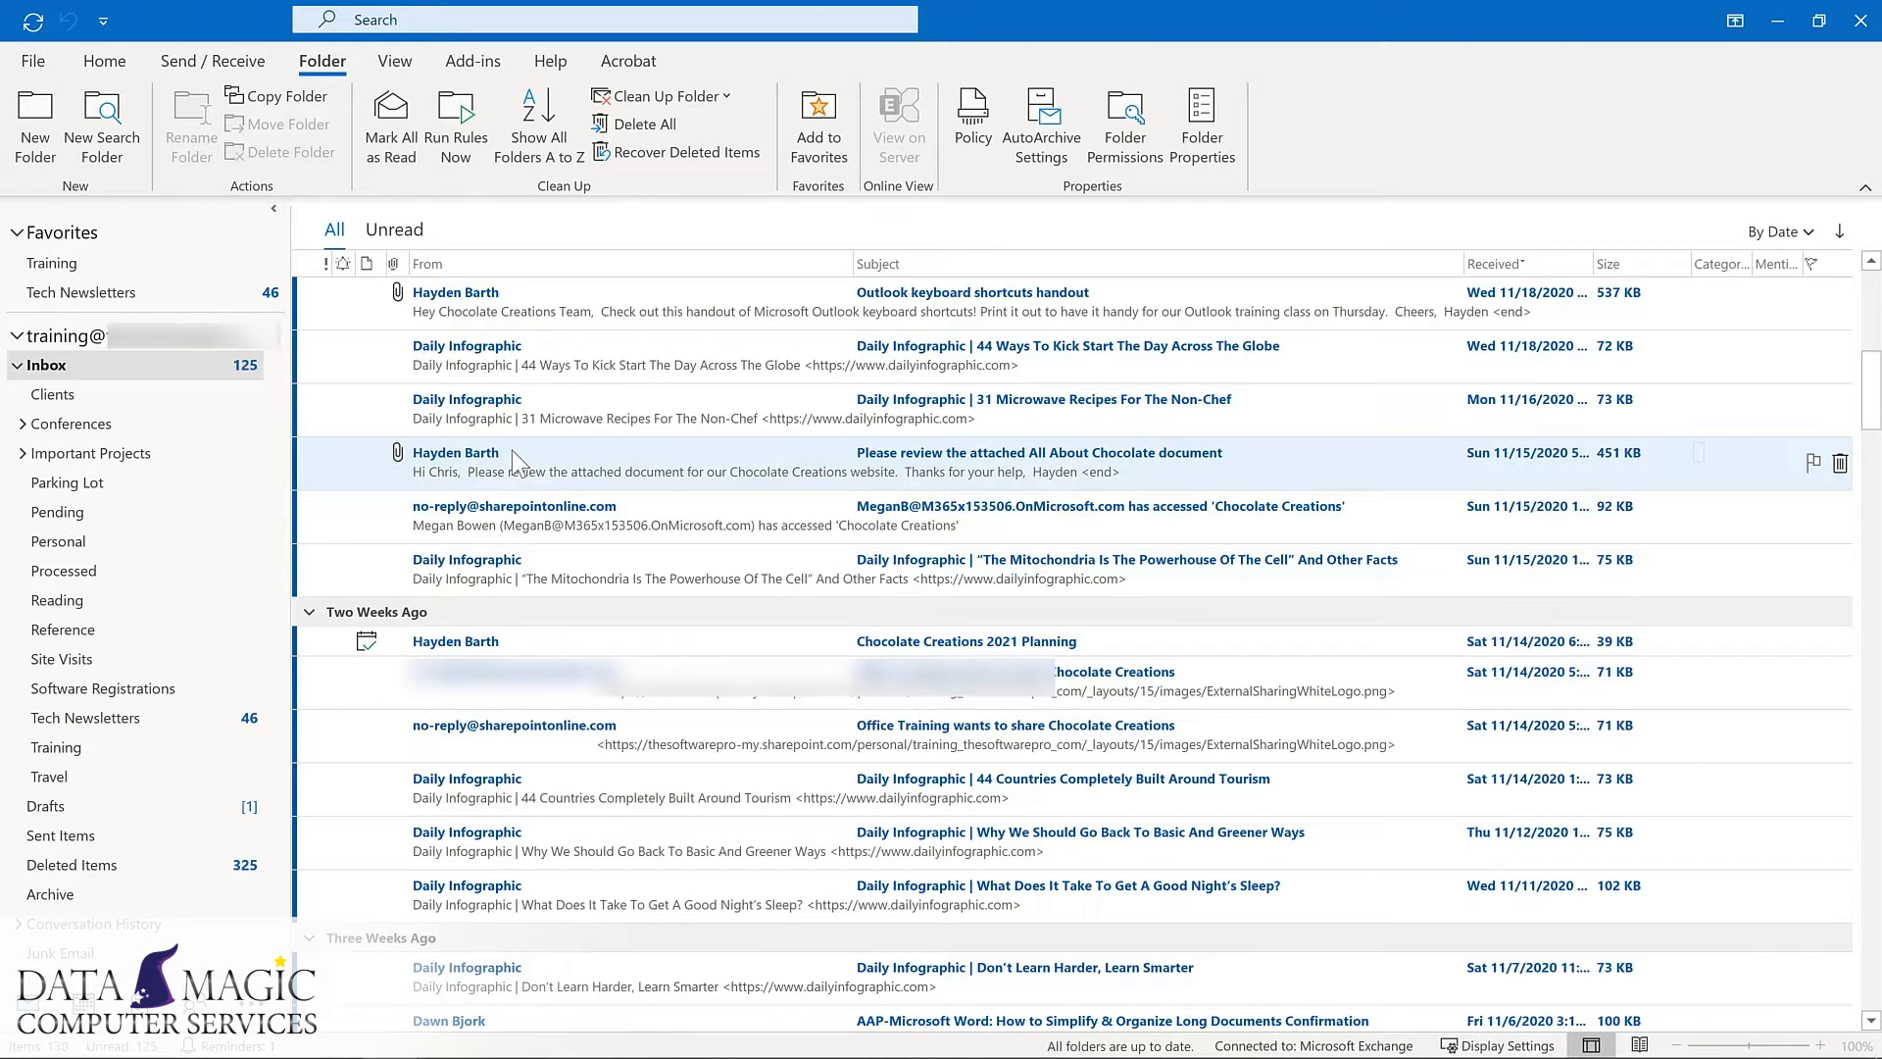
left_click_drag(511, 450, 140, 1003)
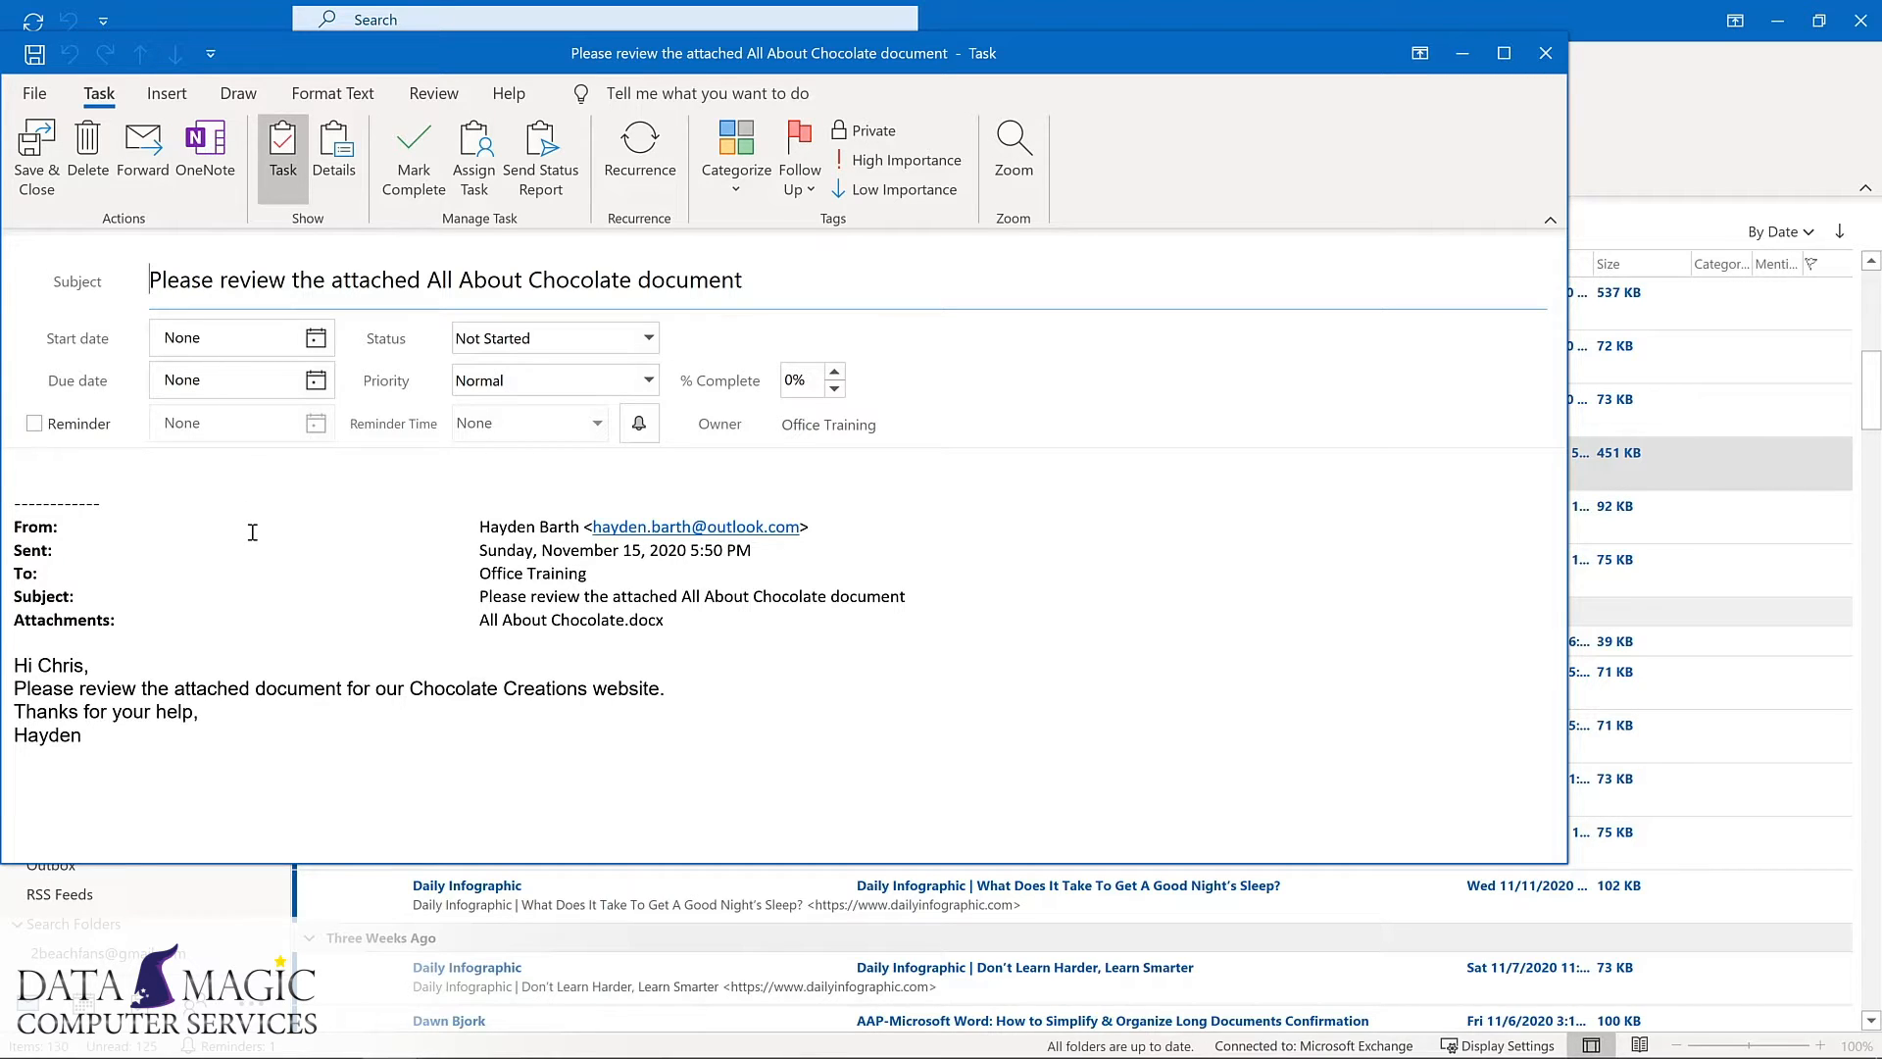
key("Escape")
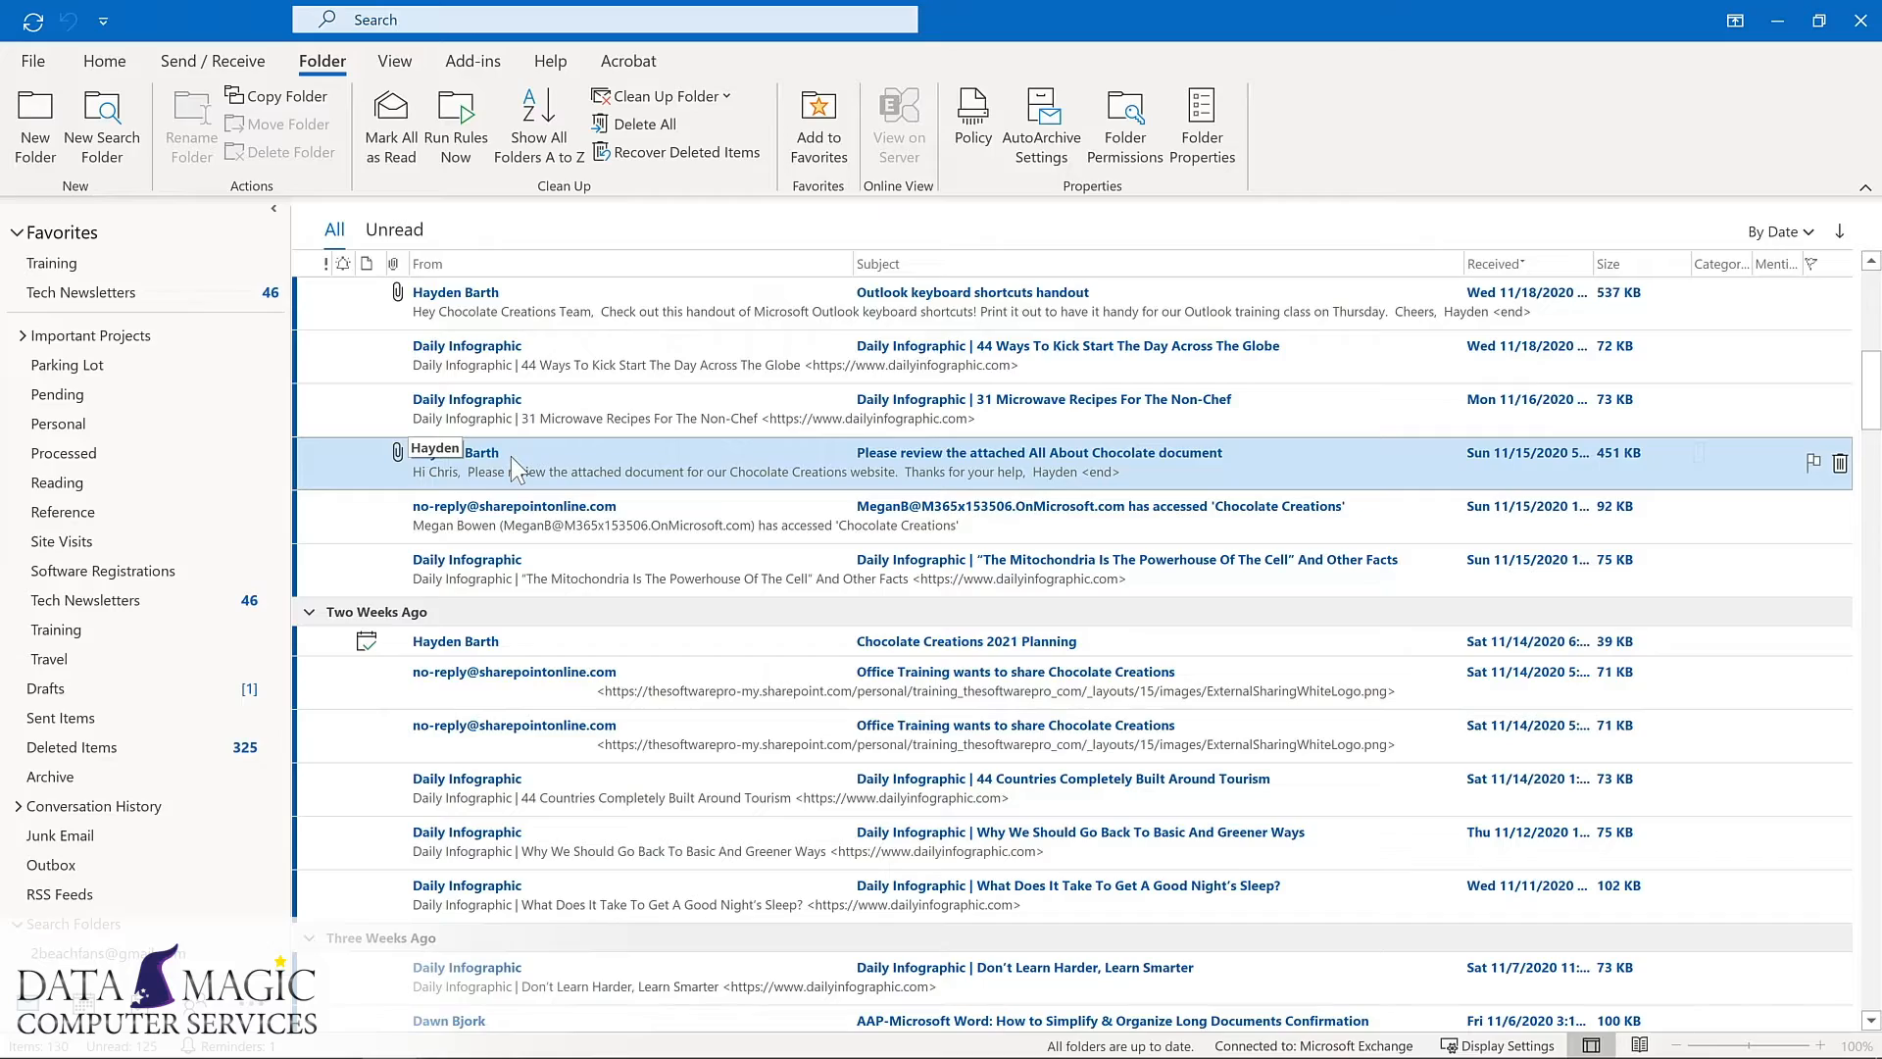
- Copy the "Please review the attached All About Chocolate document" message to Tasks as an attachment, with start date 12/3/2020 and a reminder
left_click_drag(509, 455, 131, 1002)
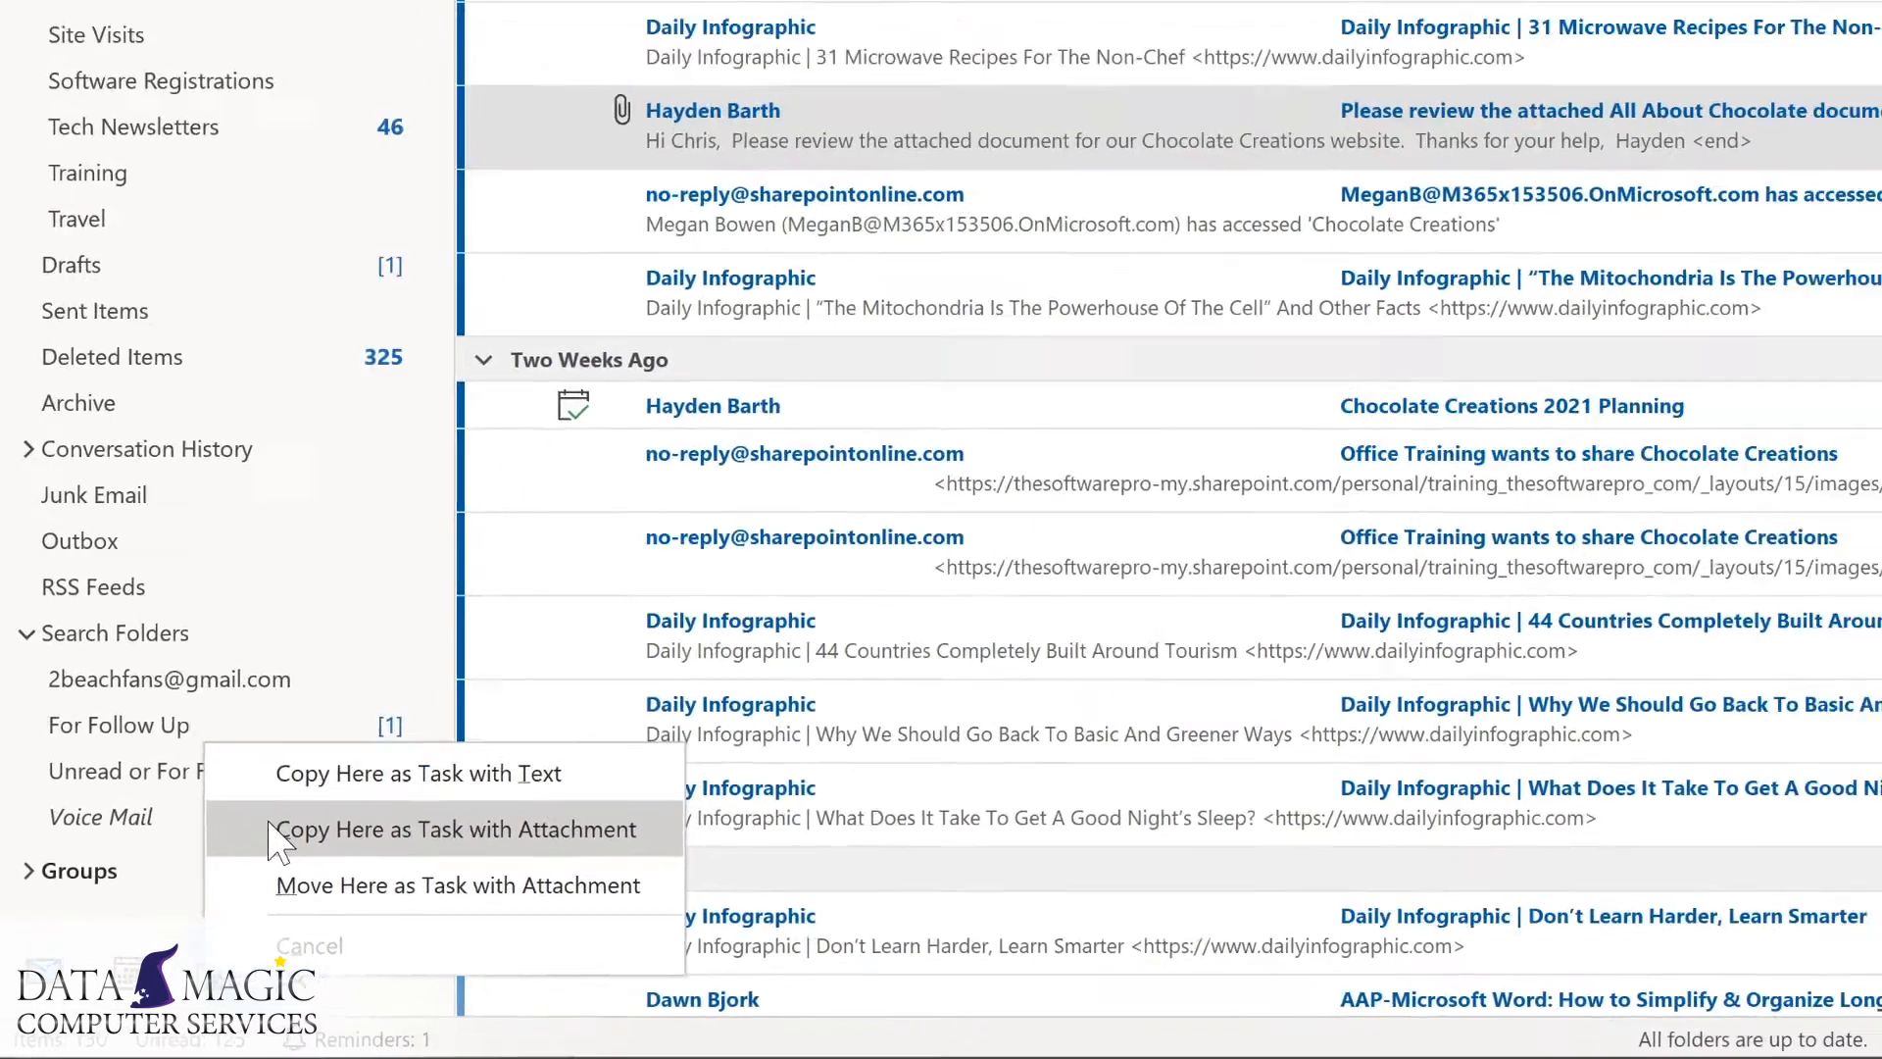
left_click(345, 772)
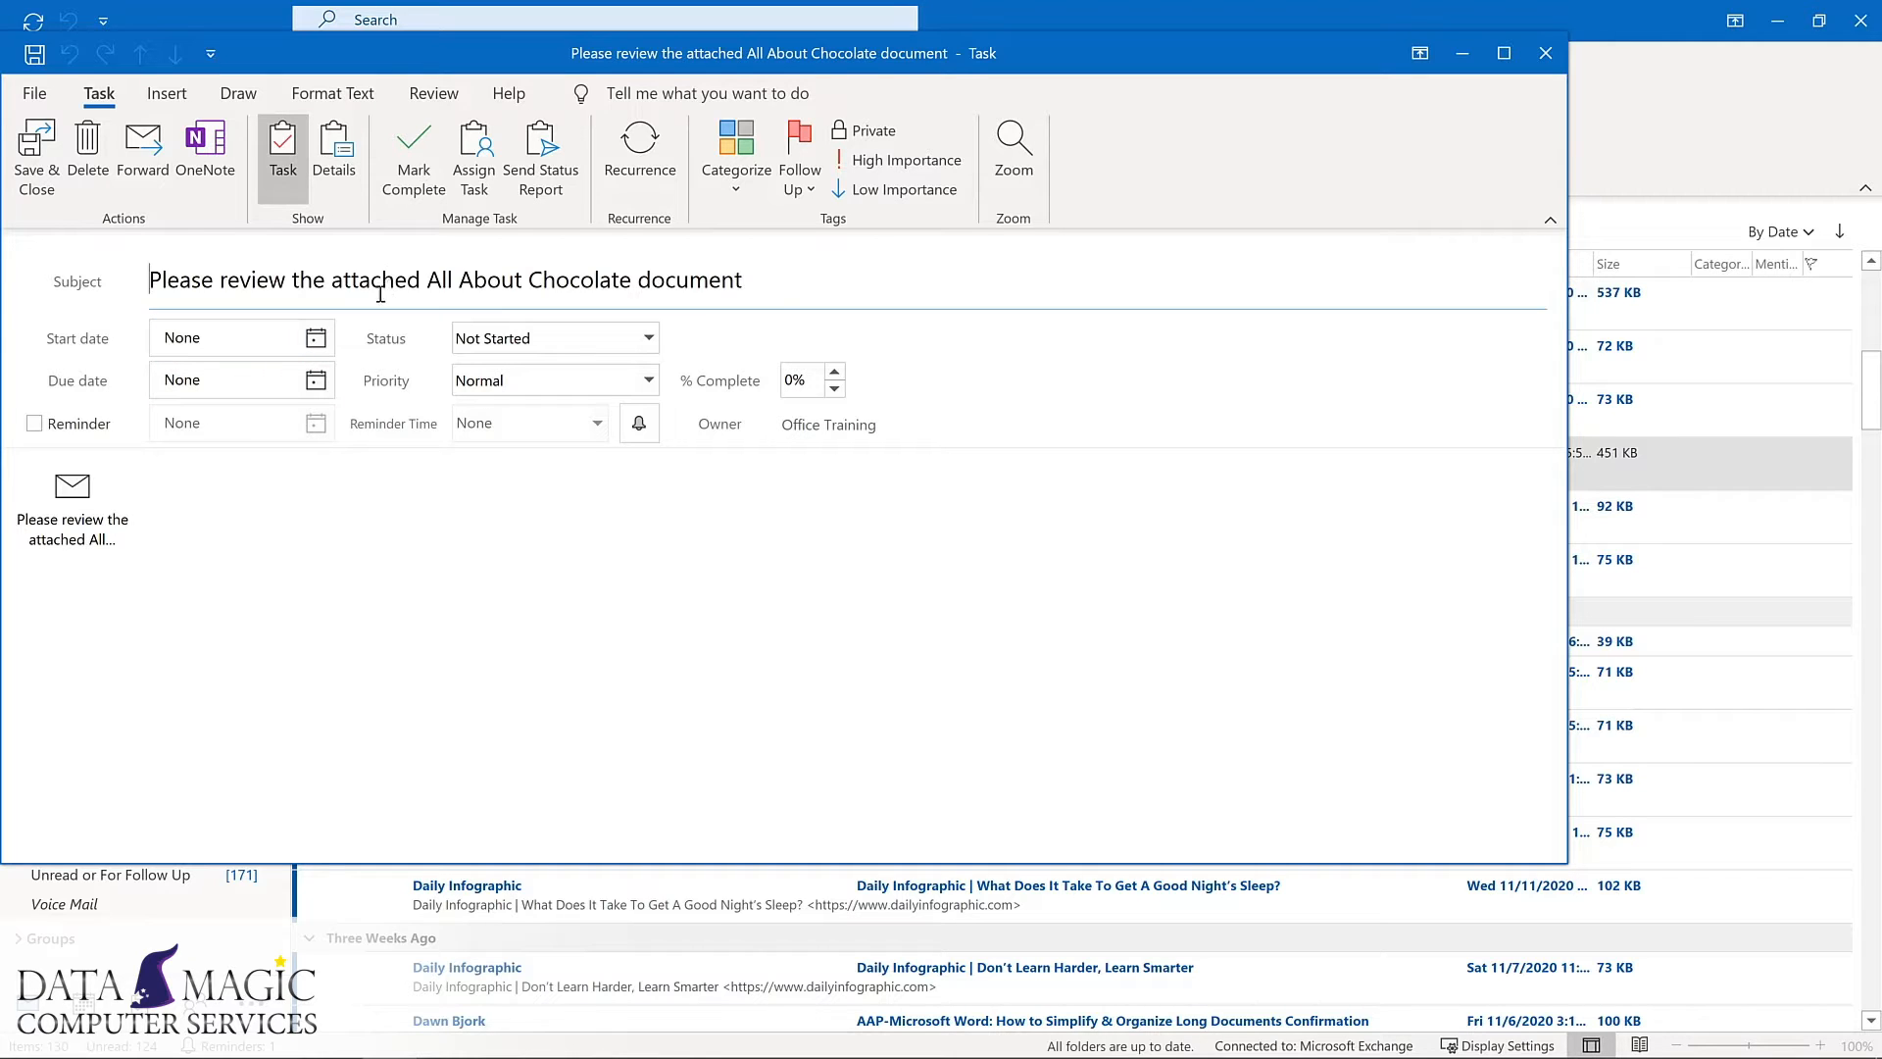
left_click(317, 338)
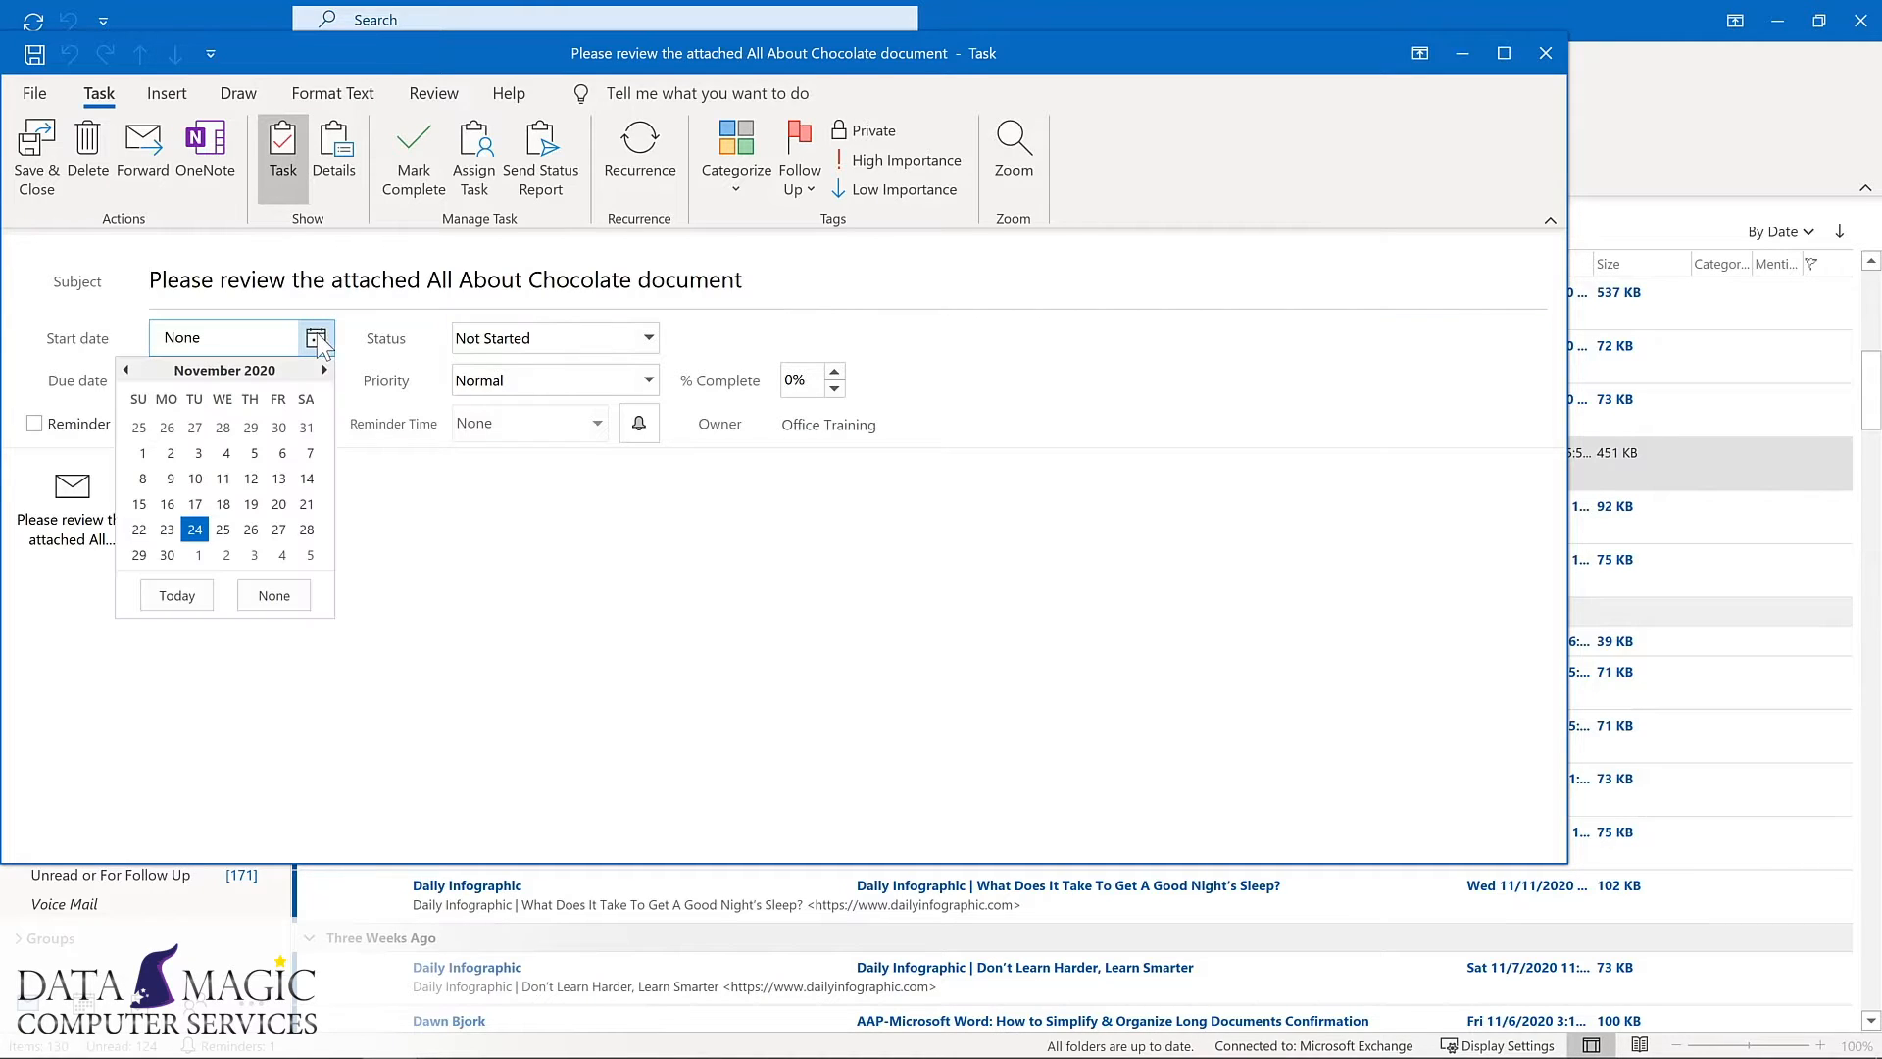
left_click(253, 554)
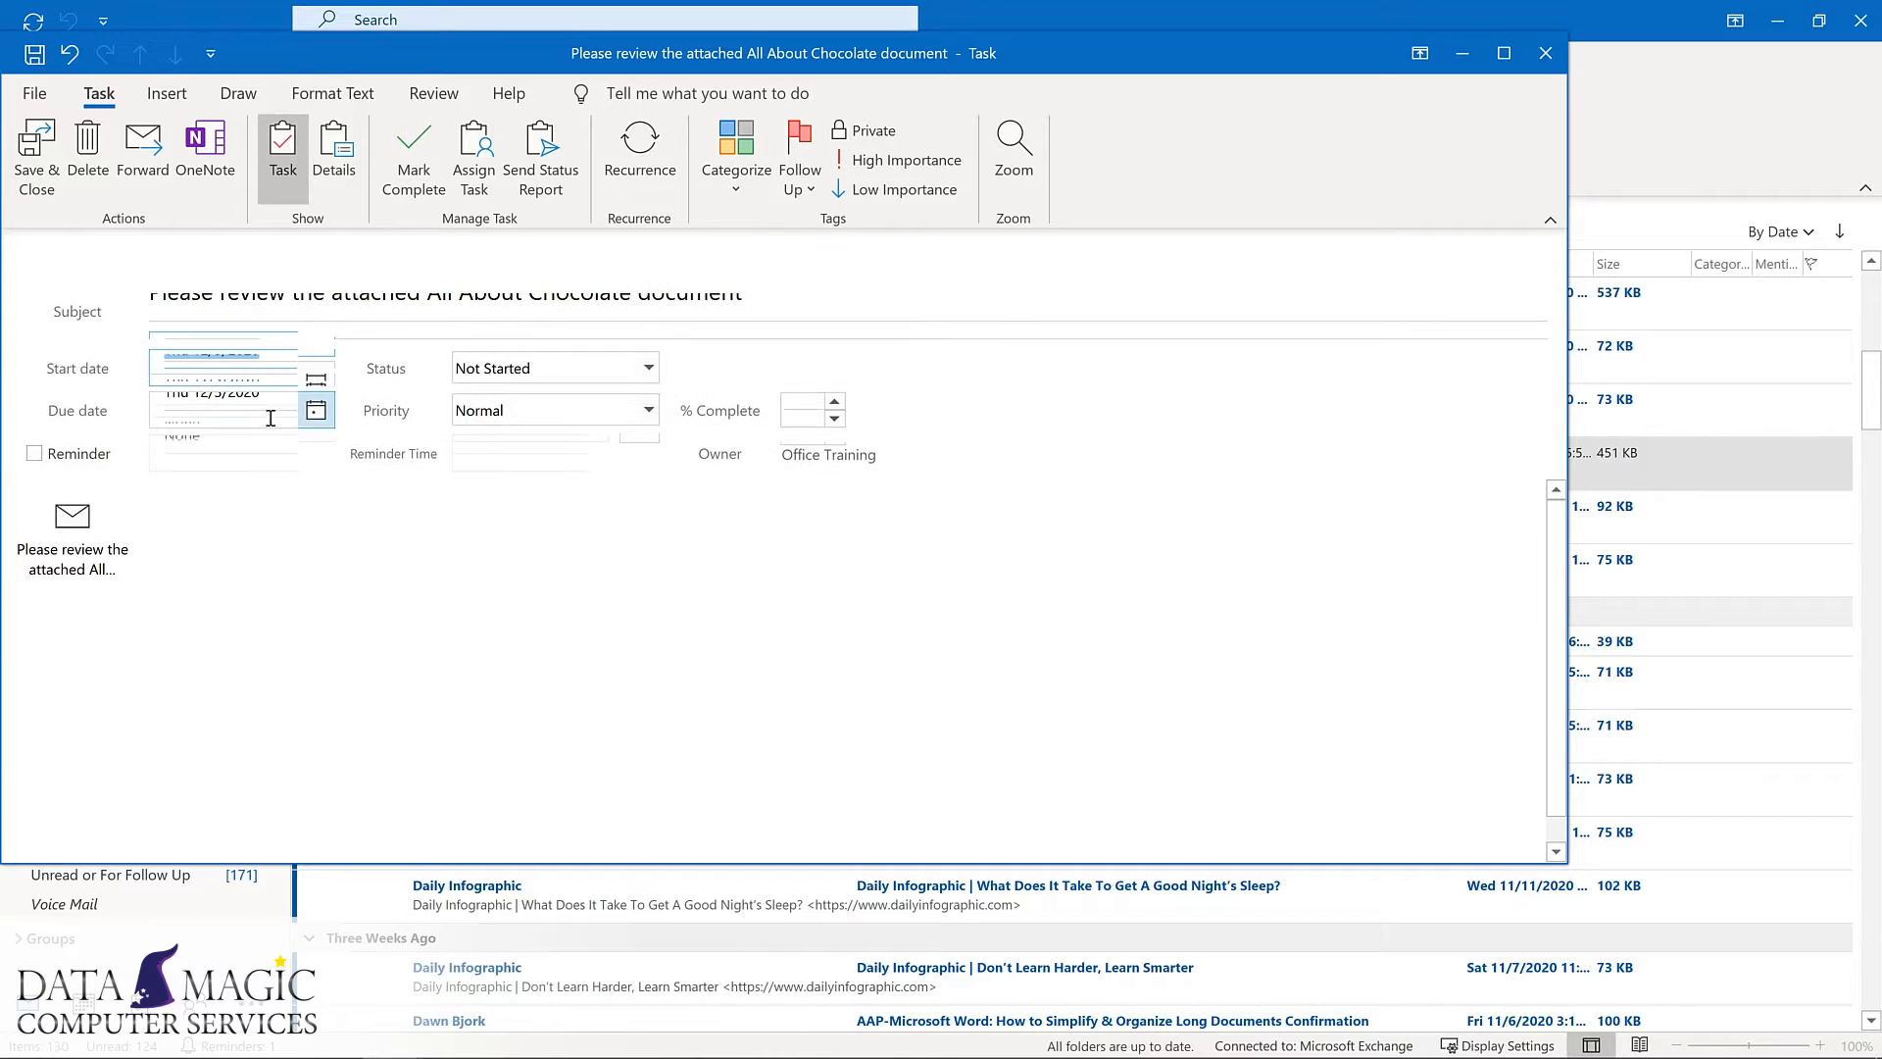
left_click(34, 453)
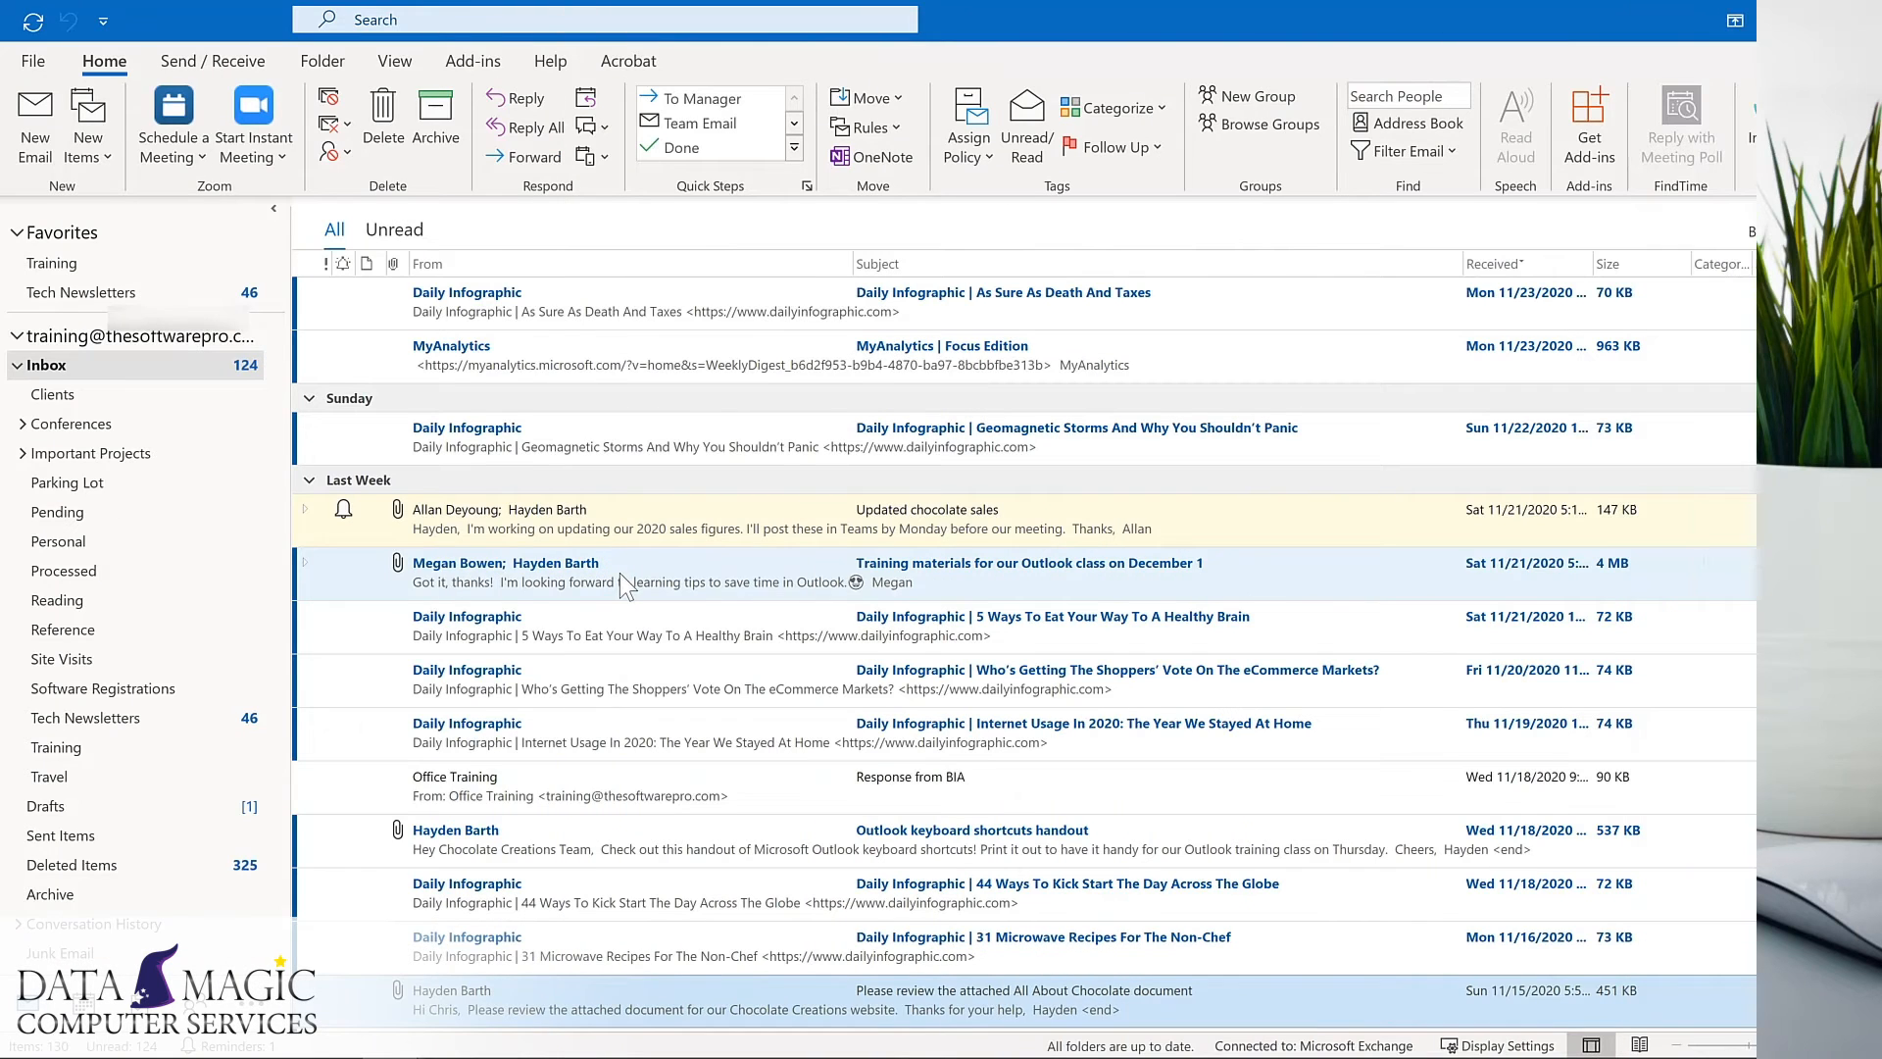
- Turn the Outlook class training materials message into a meeting titled "Review materials for Outlook training", 11/30/2020, 11:00 AM to 12:00 PM, location Virtual, and send it
left_click(410, 577)
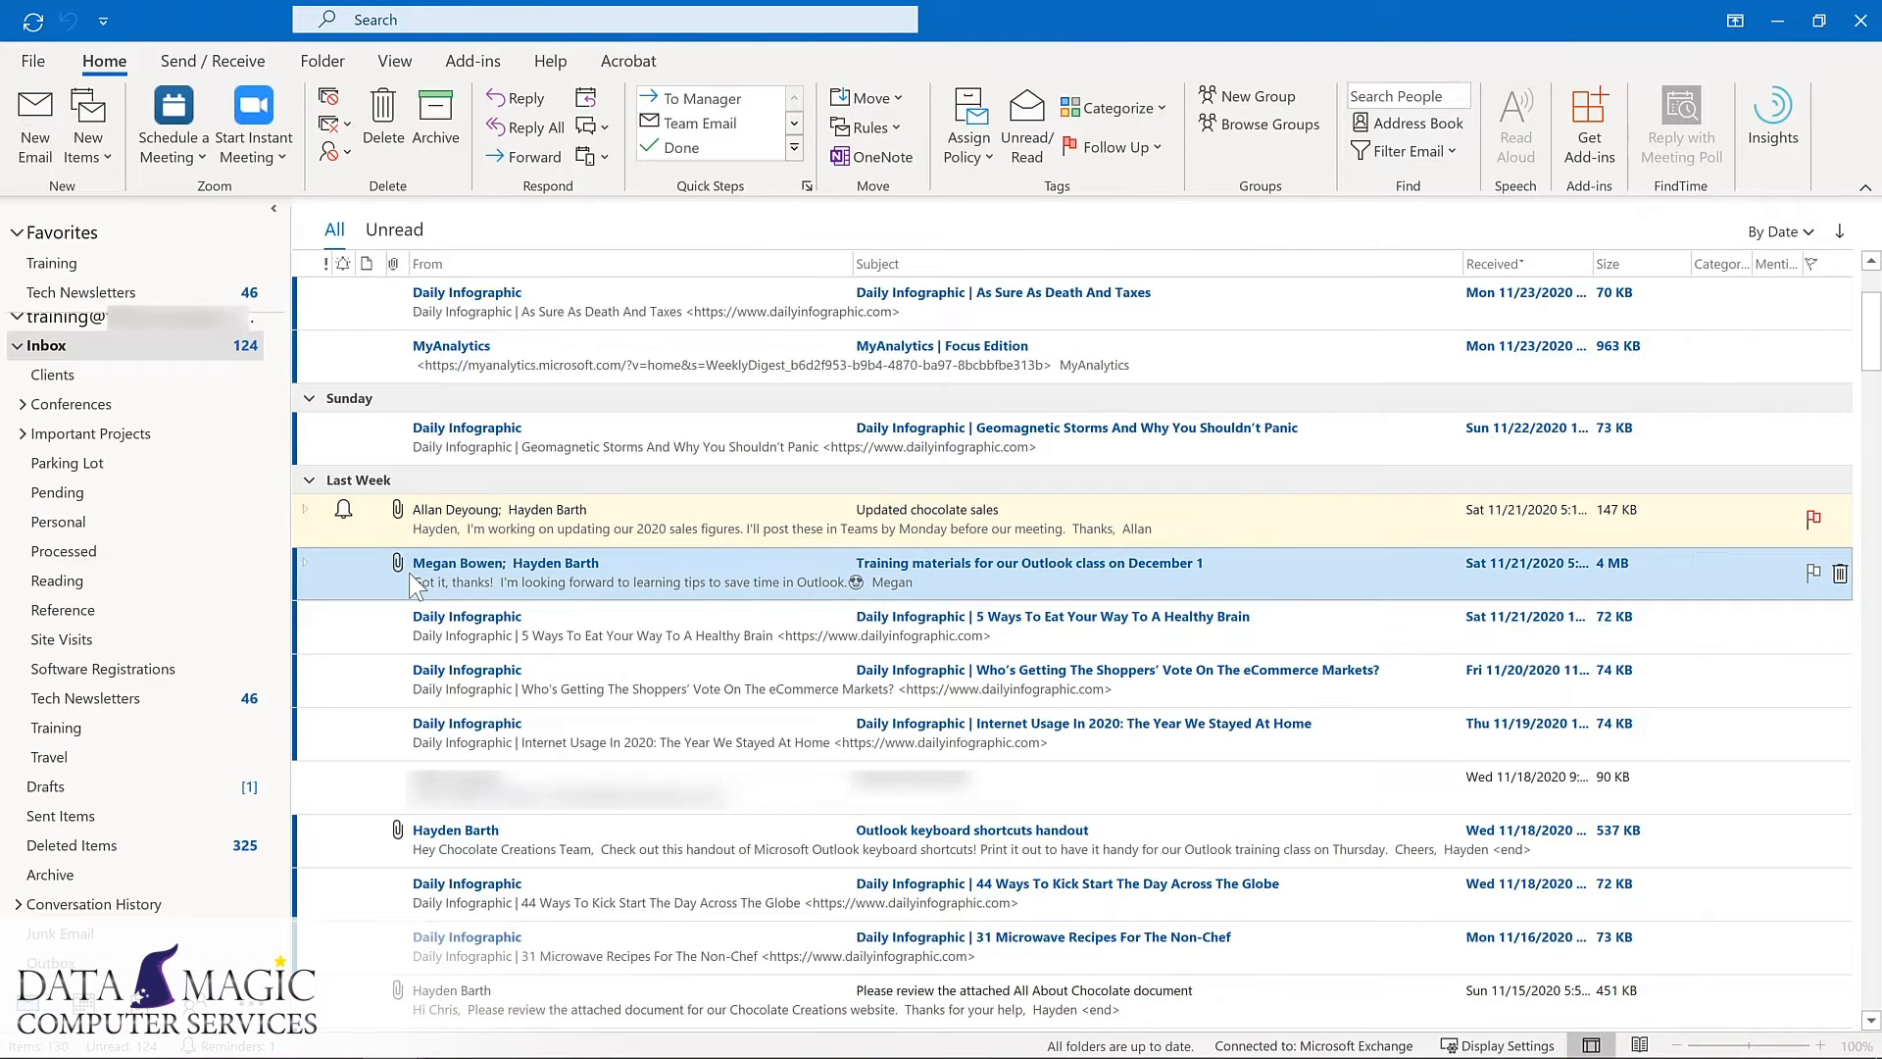
left_click_drag(411, 579, 102, 1035)
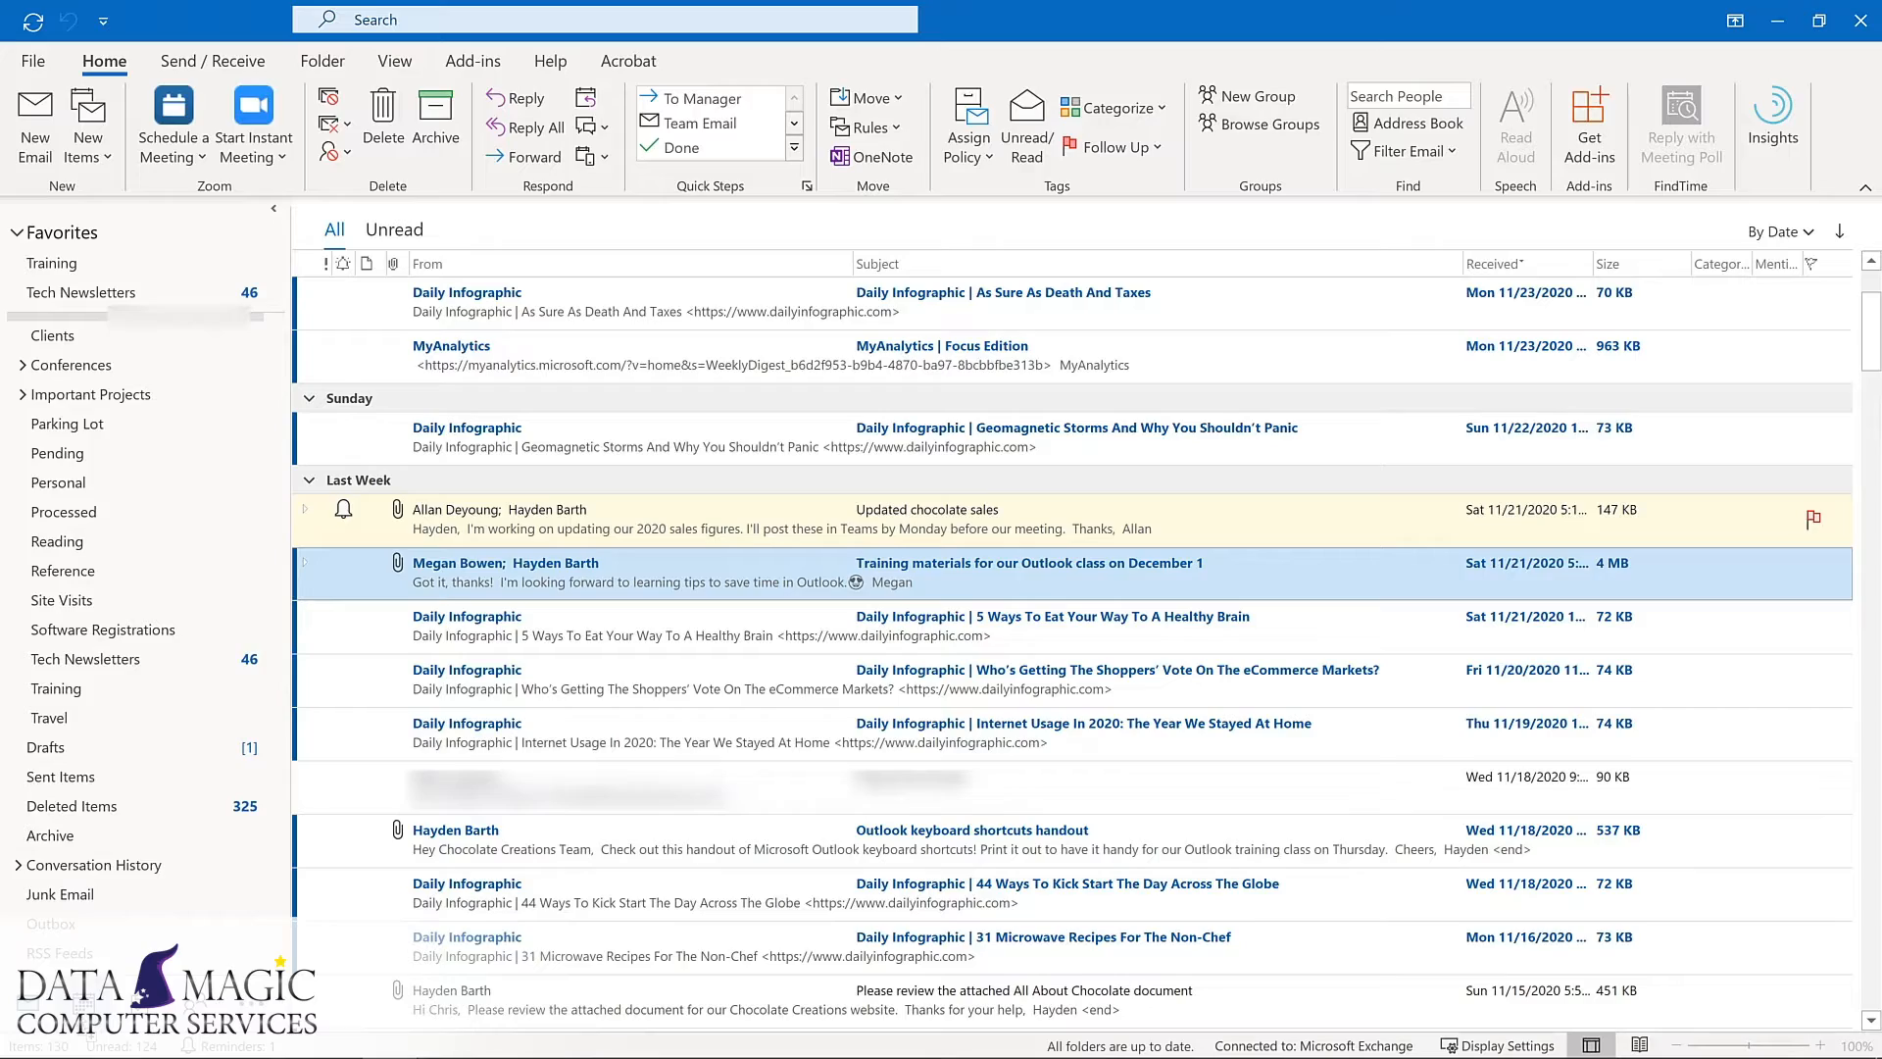
left_click_drag(102, 1035, 100, 999)
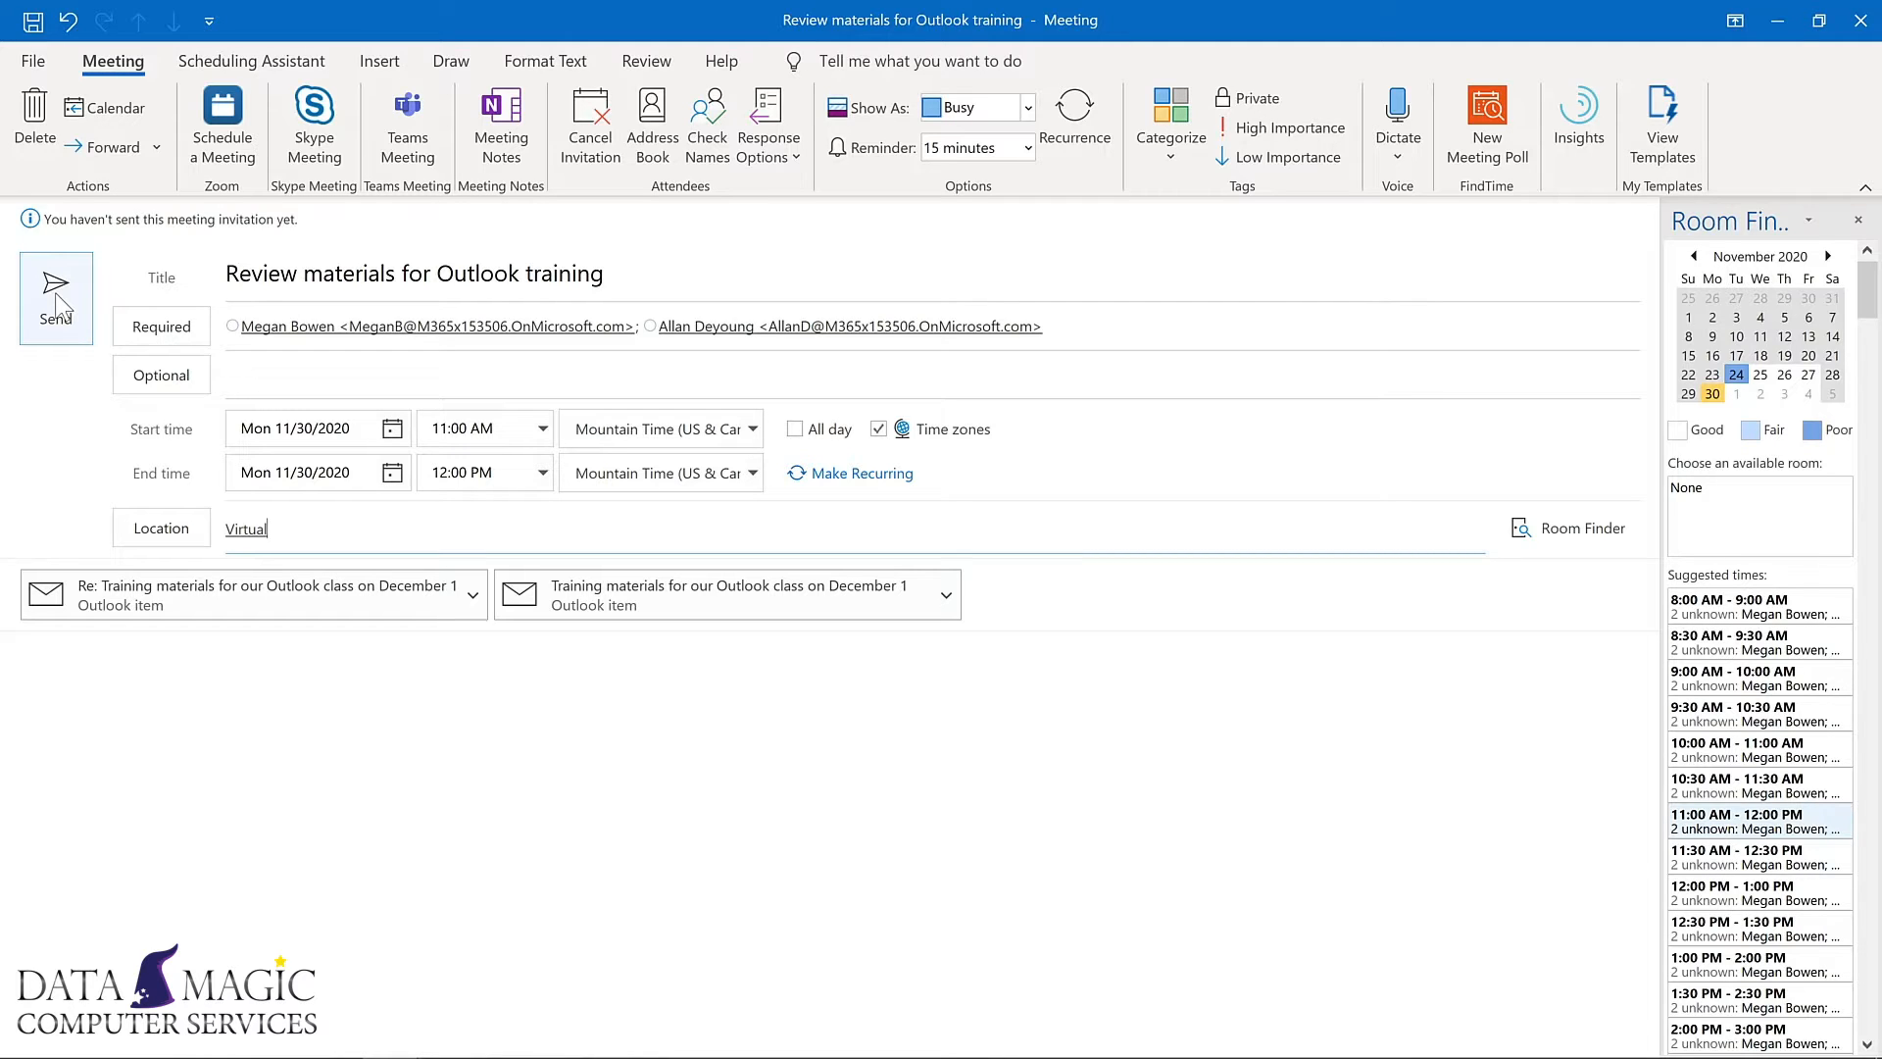
left_click(58, 307)
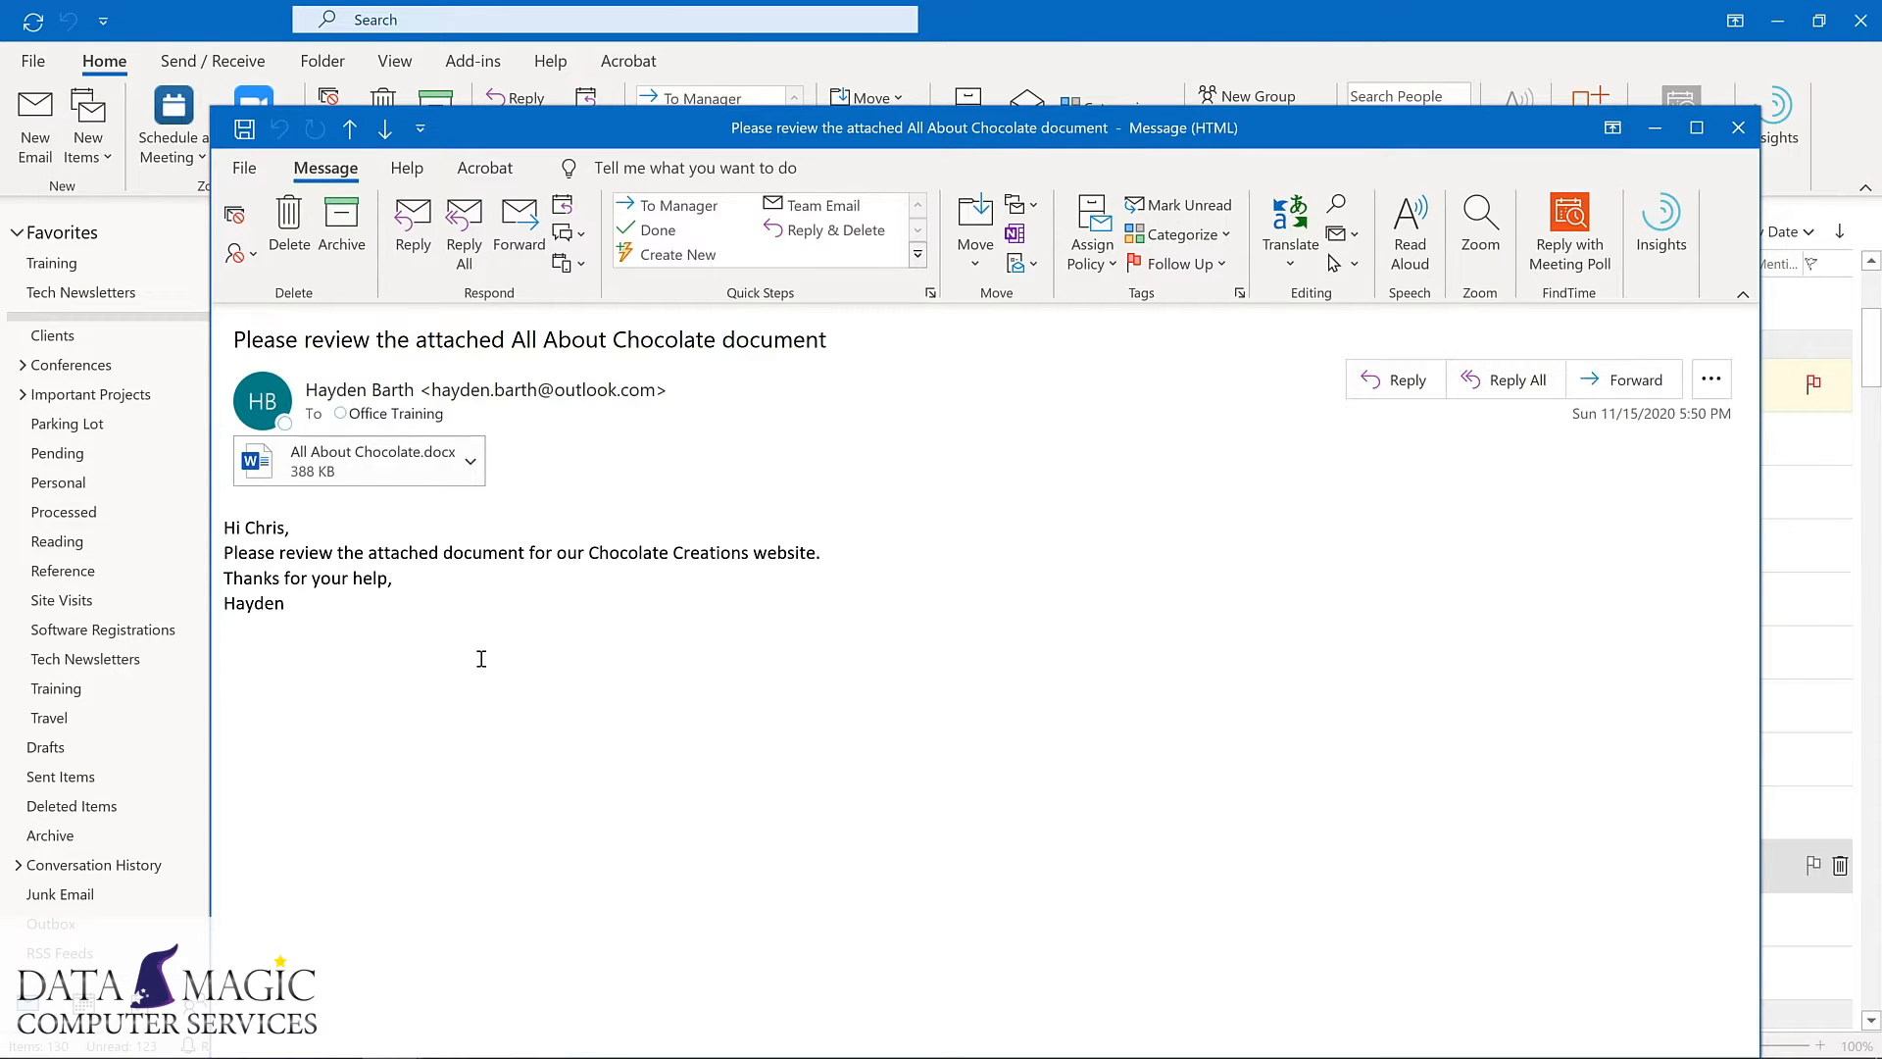
- Check the Show Read Aloud setting in the Ease of Access options from the opened chocolate document message, and accept the options
left_click(244, 168)
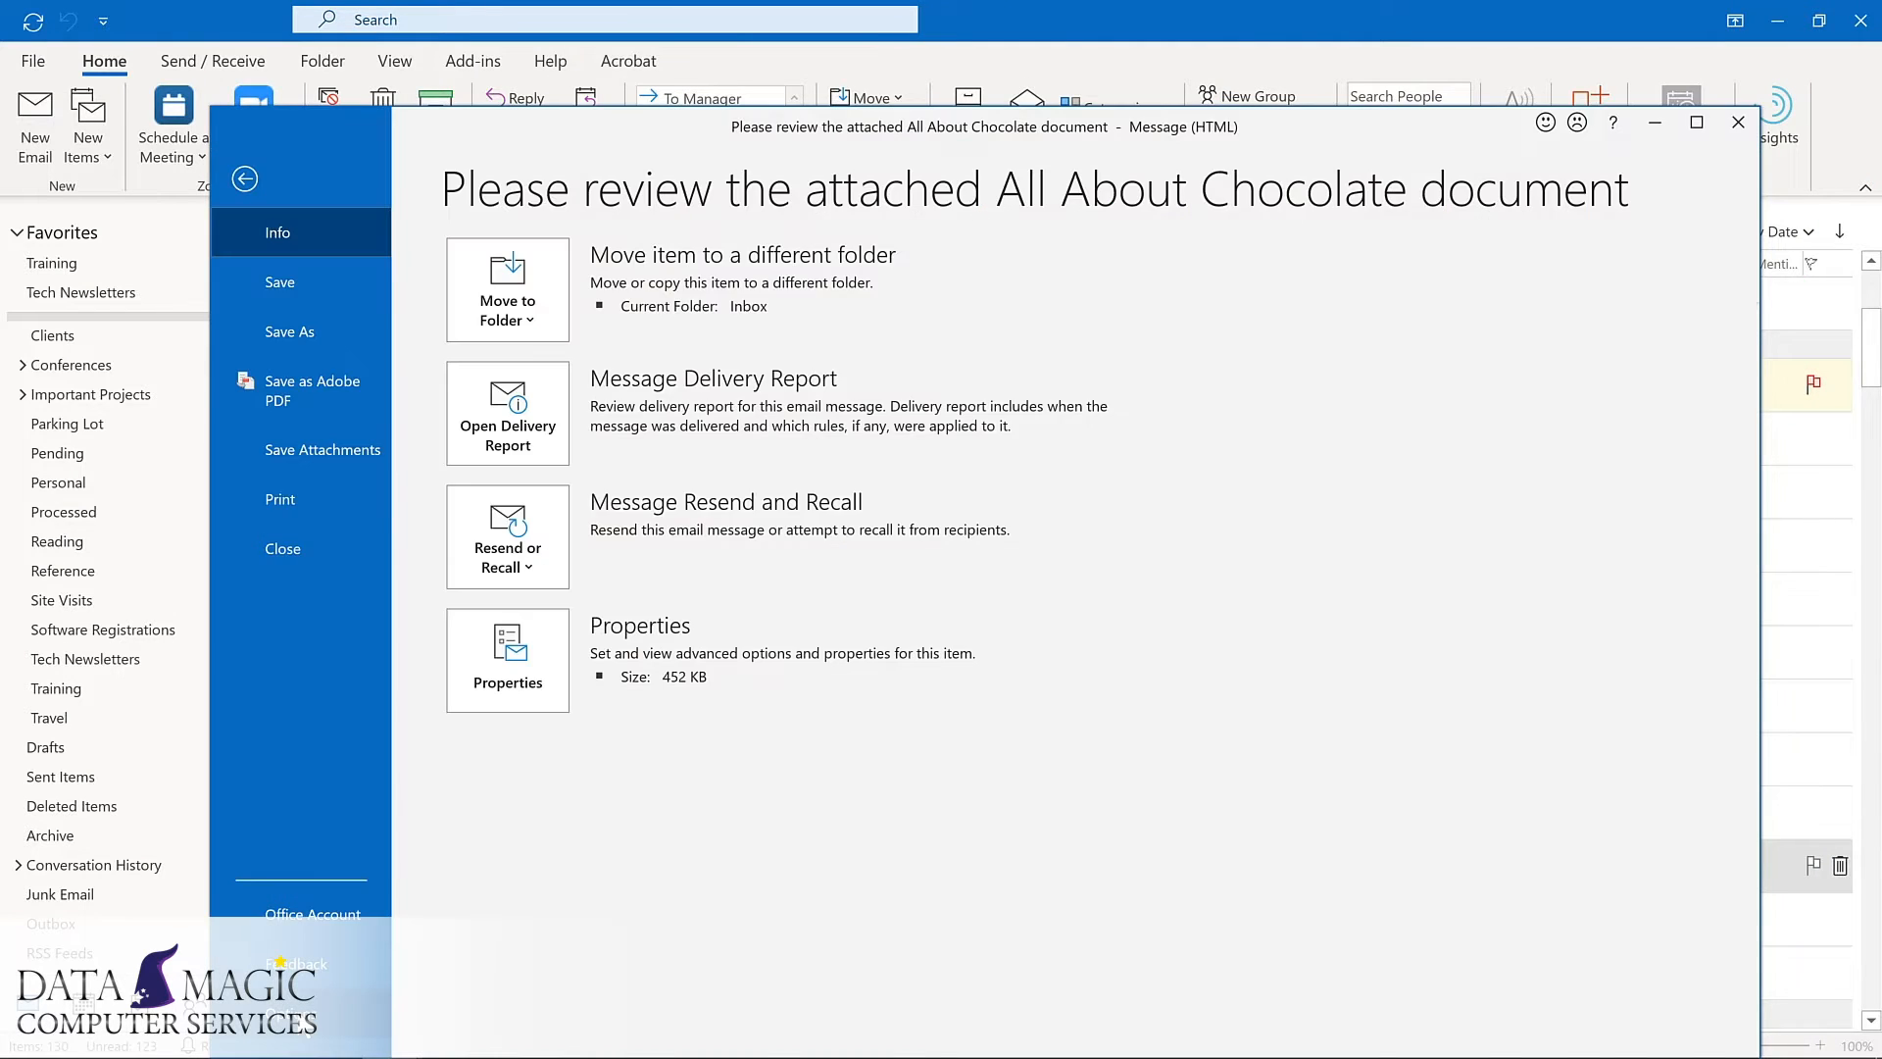
left_click(283, 1012)
left_click(575, 496)
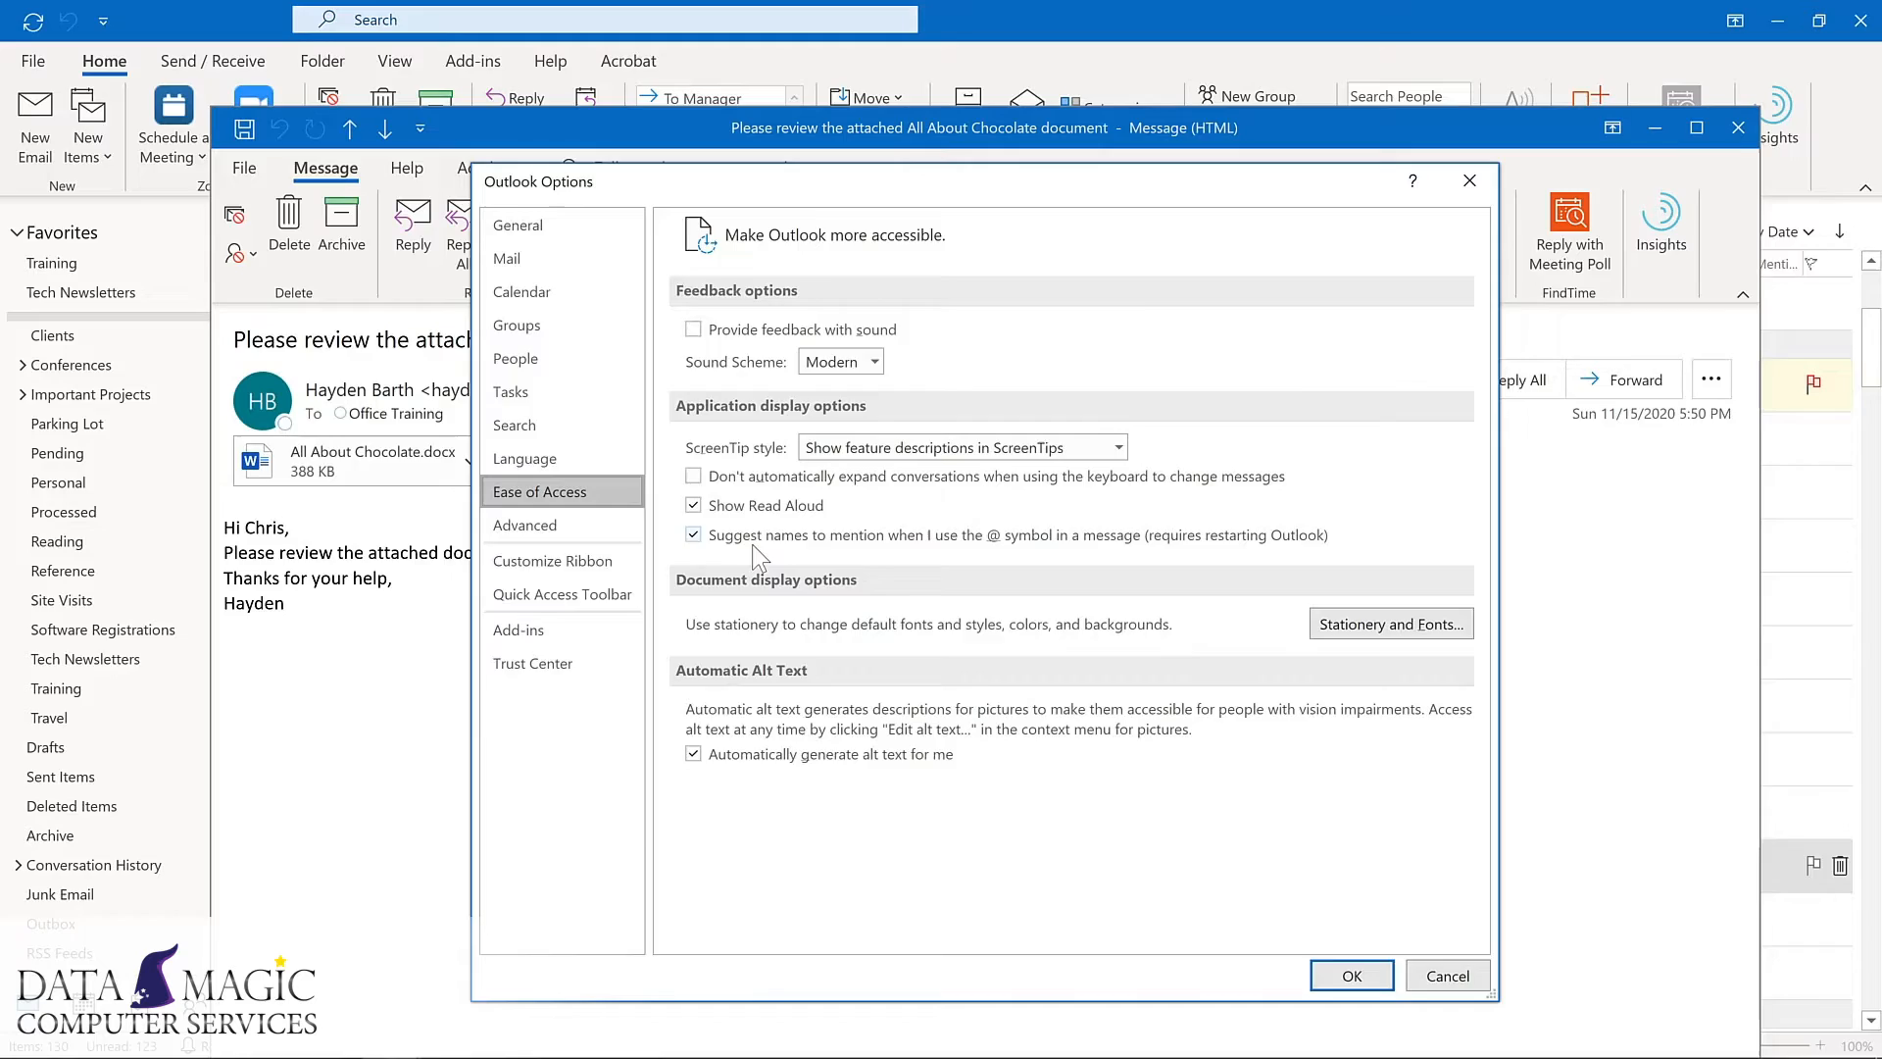
key("Return")
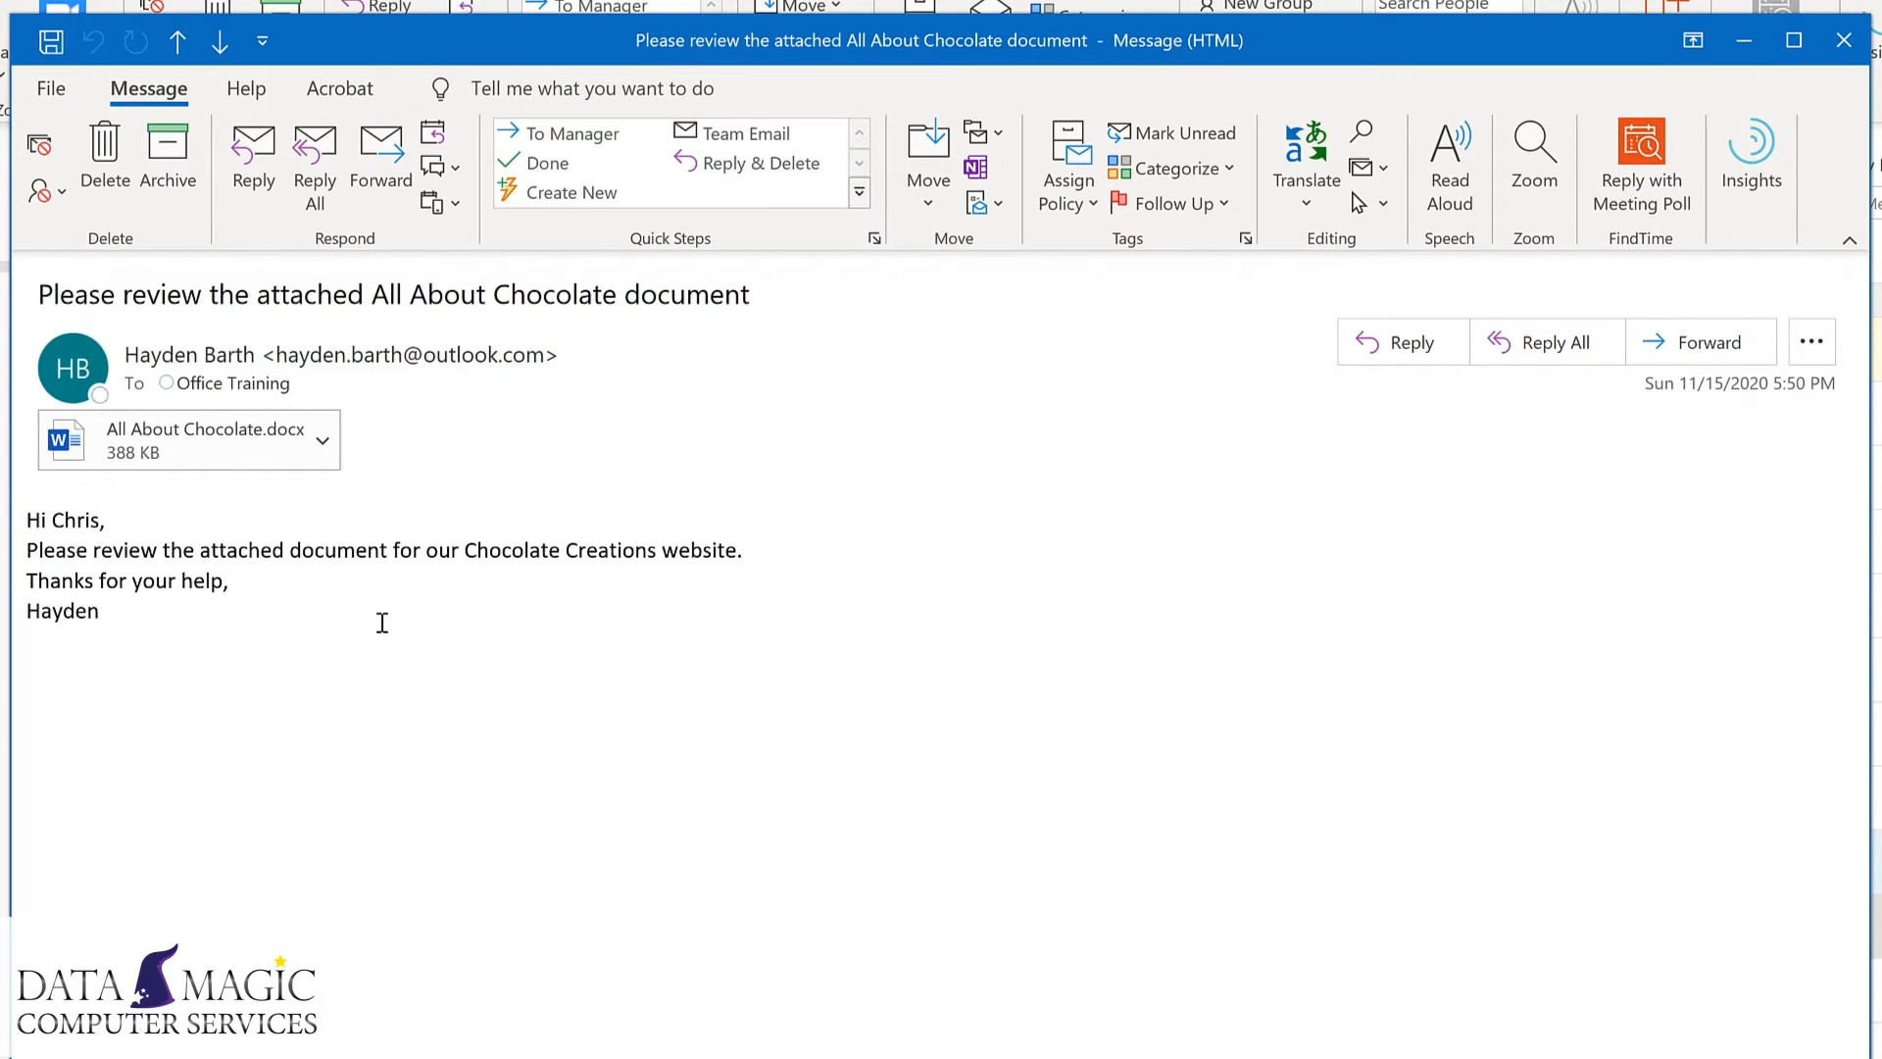
- Have the message read aloud, pause it, resume from the word "attached" in the body, and pause again
left_click(1449, 167)
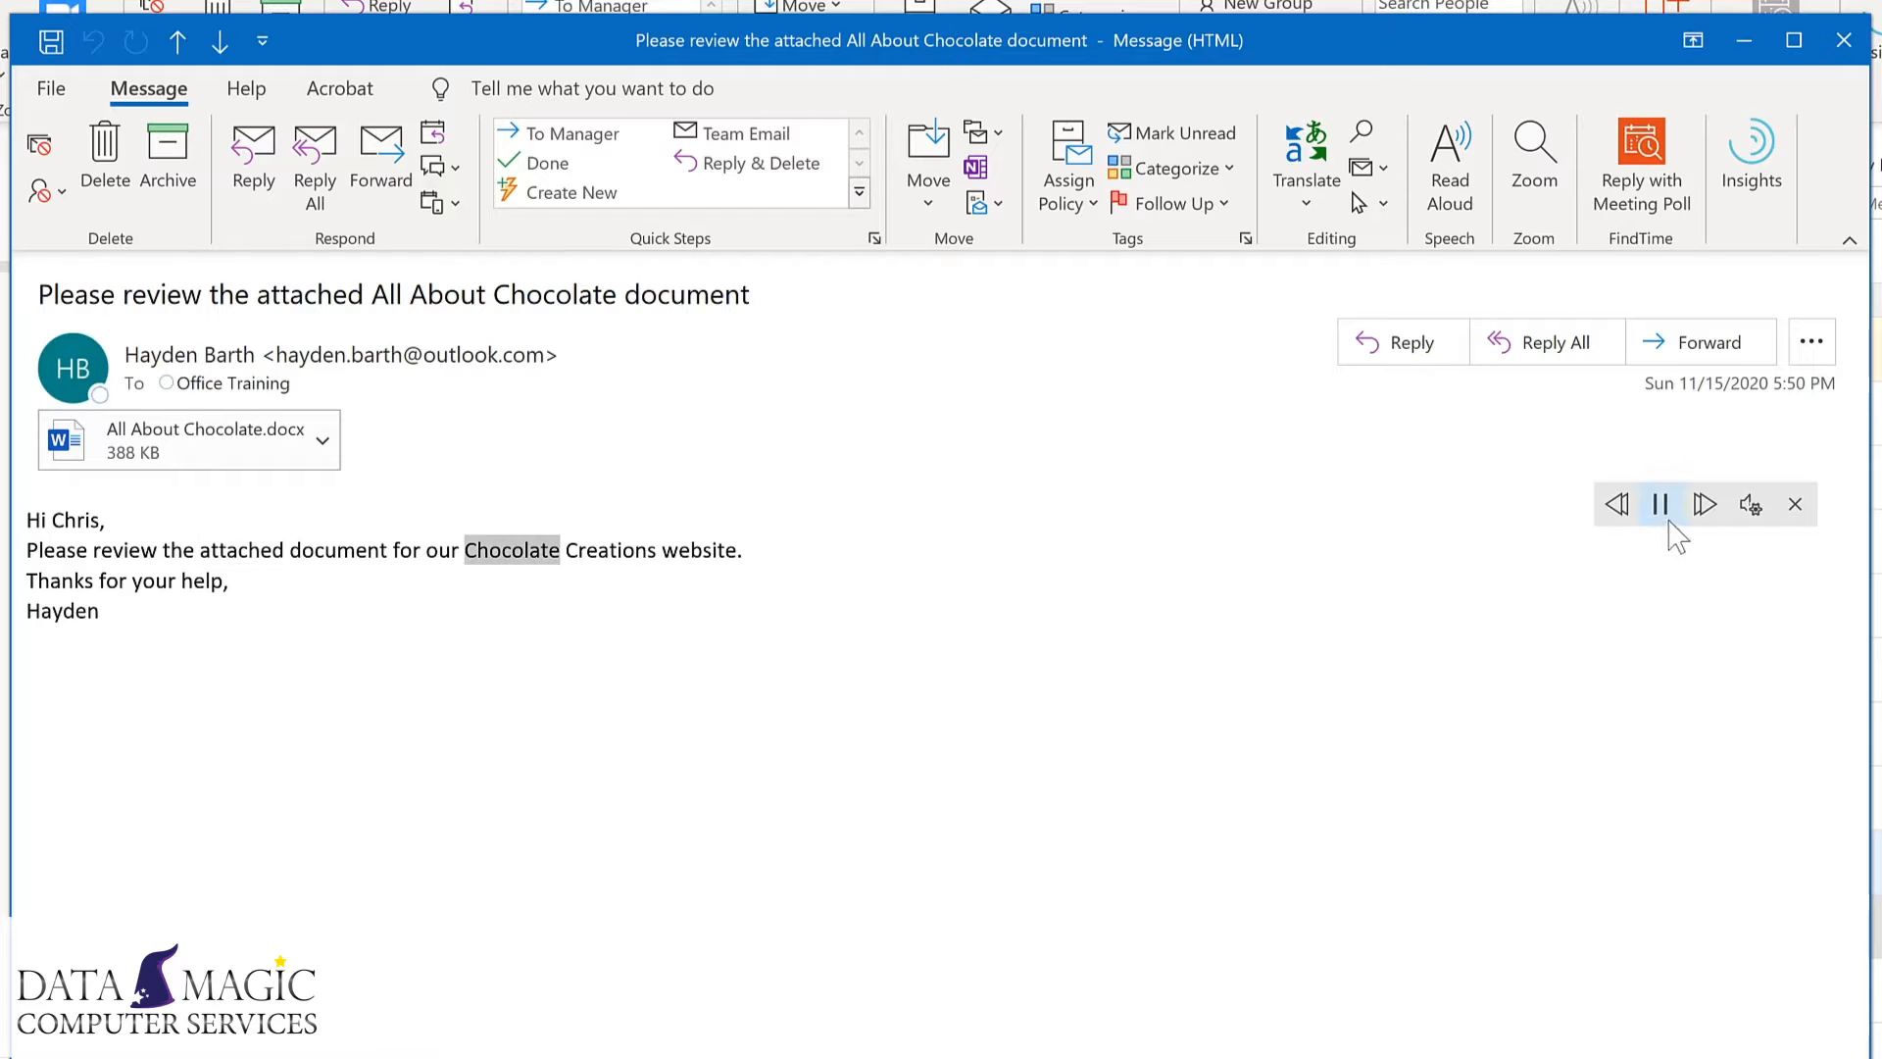
left_click(1661, 508)
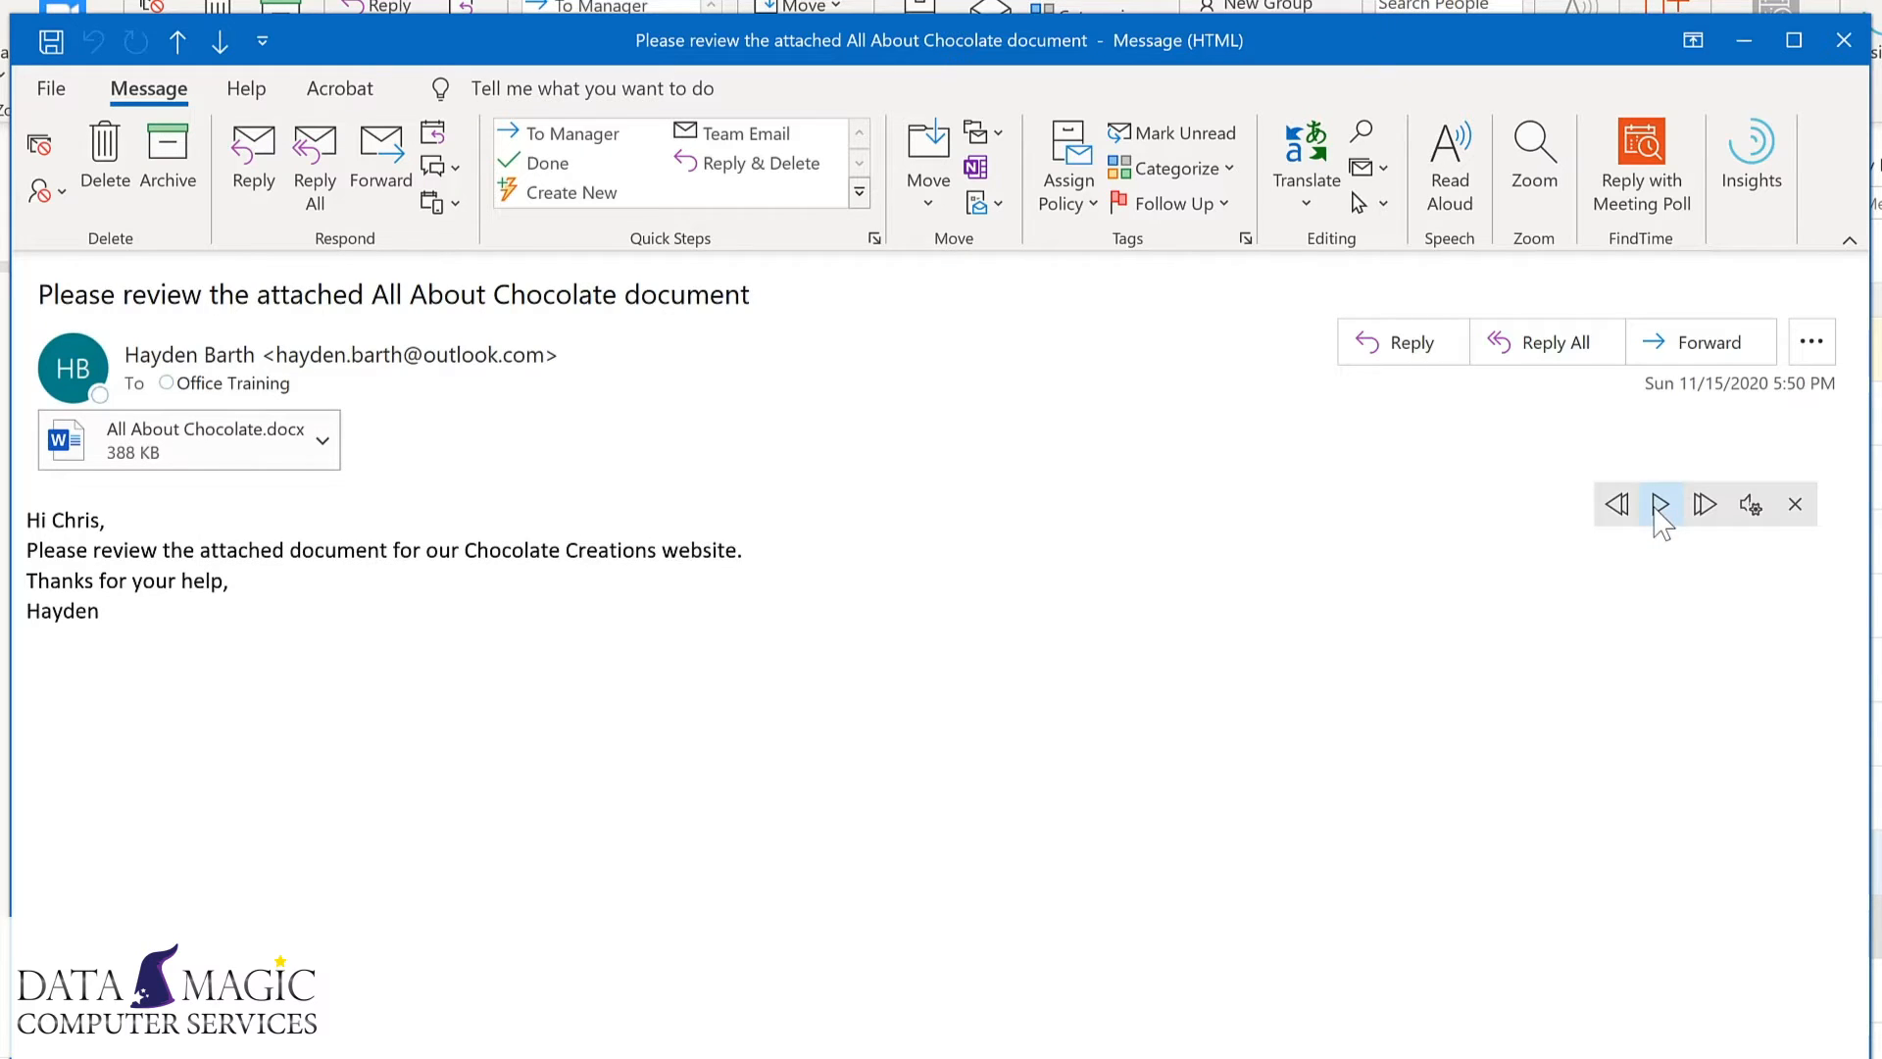
double_click(328, 549)
left_click(1659, 504)
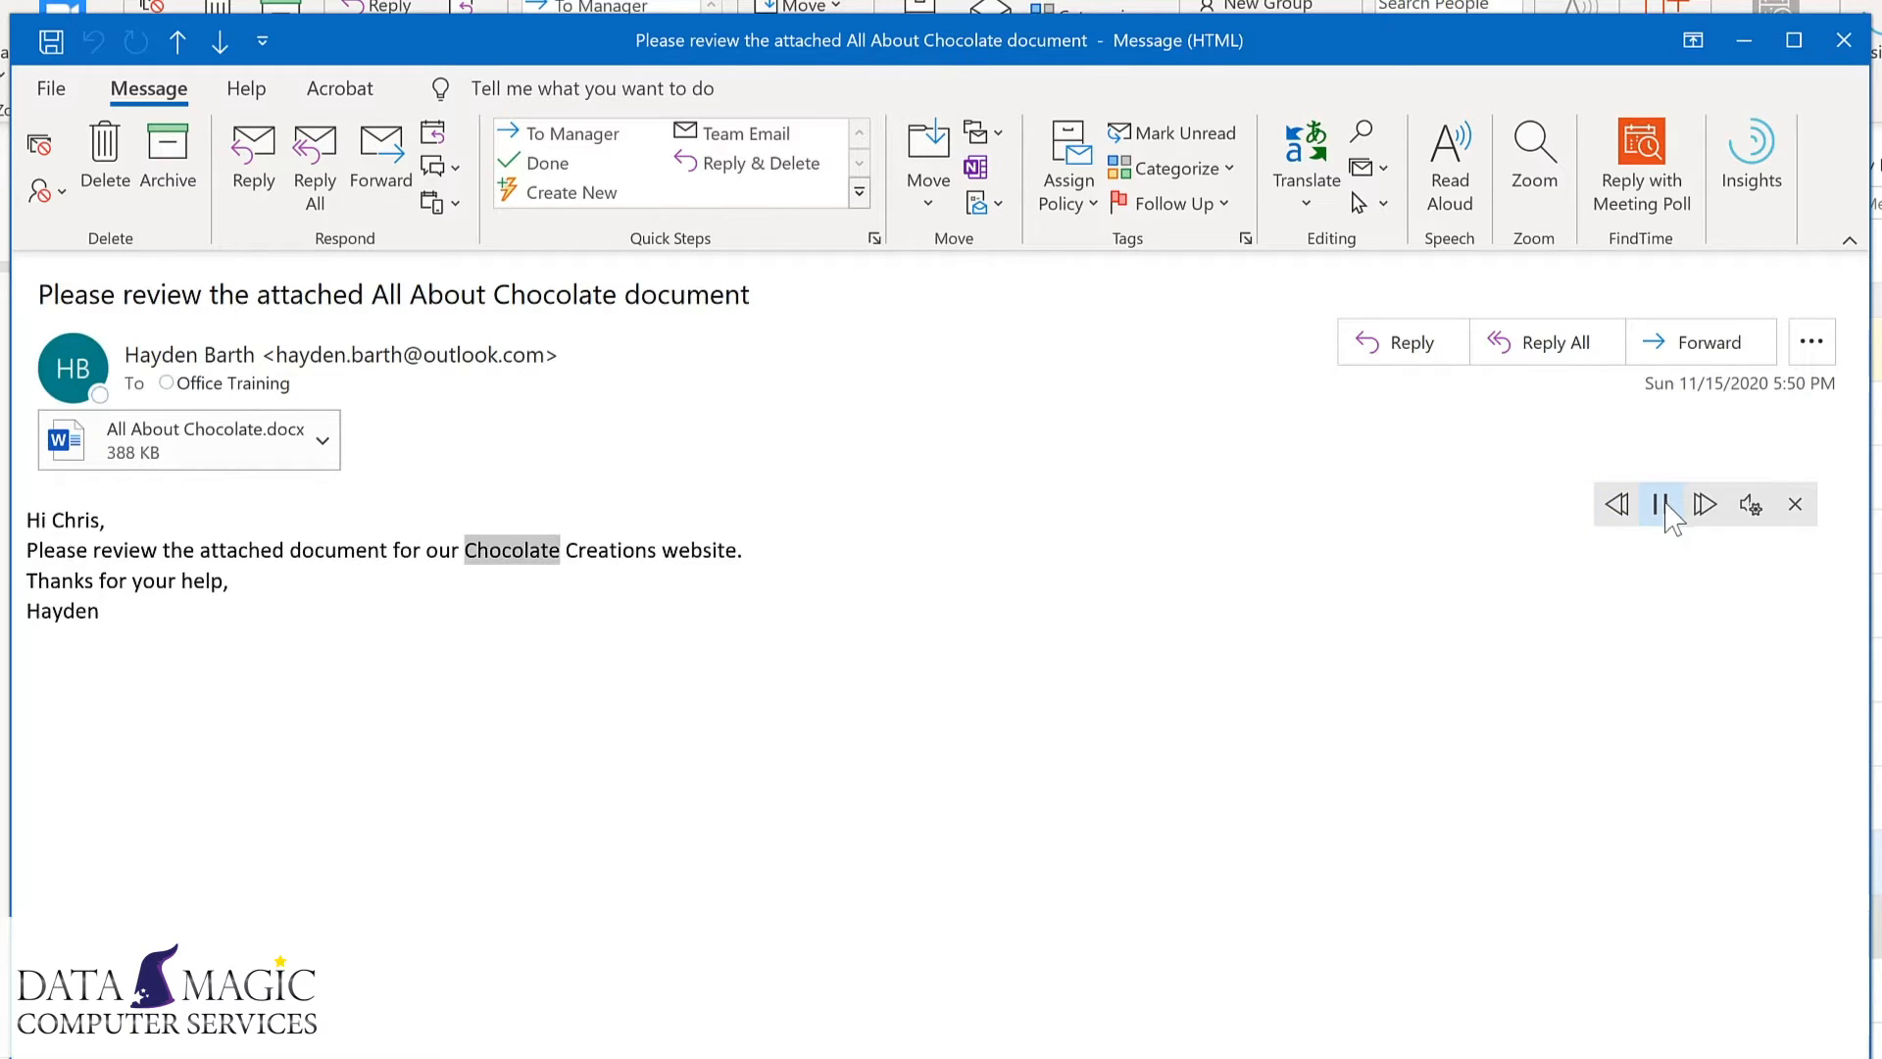
left_click(1663, 504)
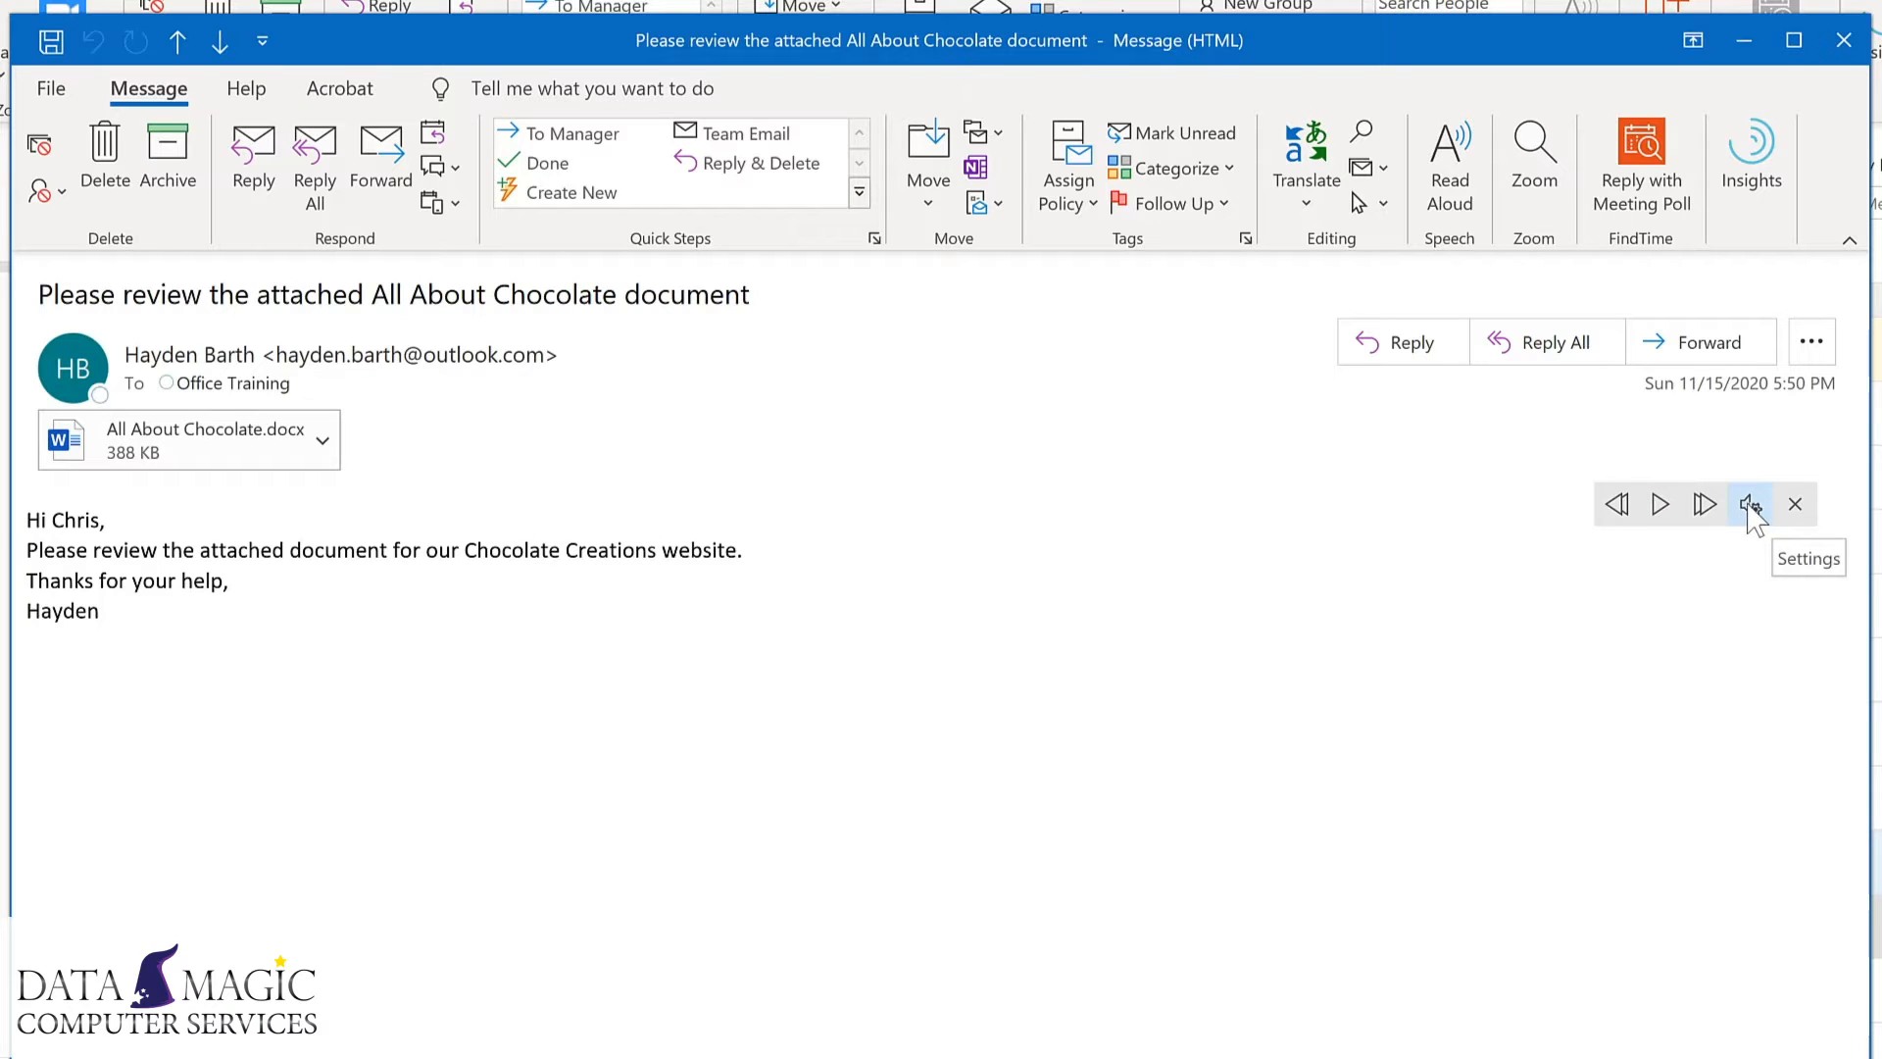
- Make the Read Aloud speed slightly faster, switch the voice to Microsoft Mark, and play the message
left_click(1746, 506)
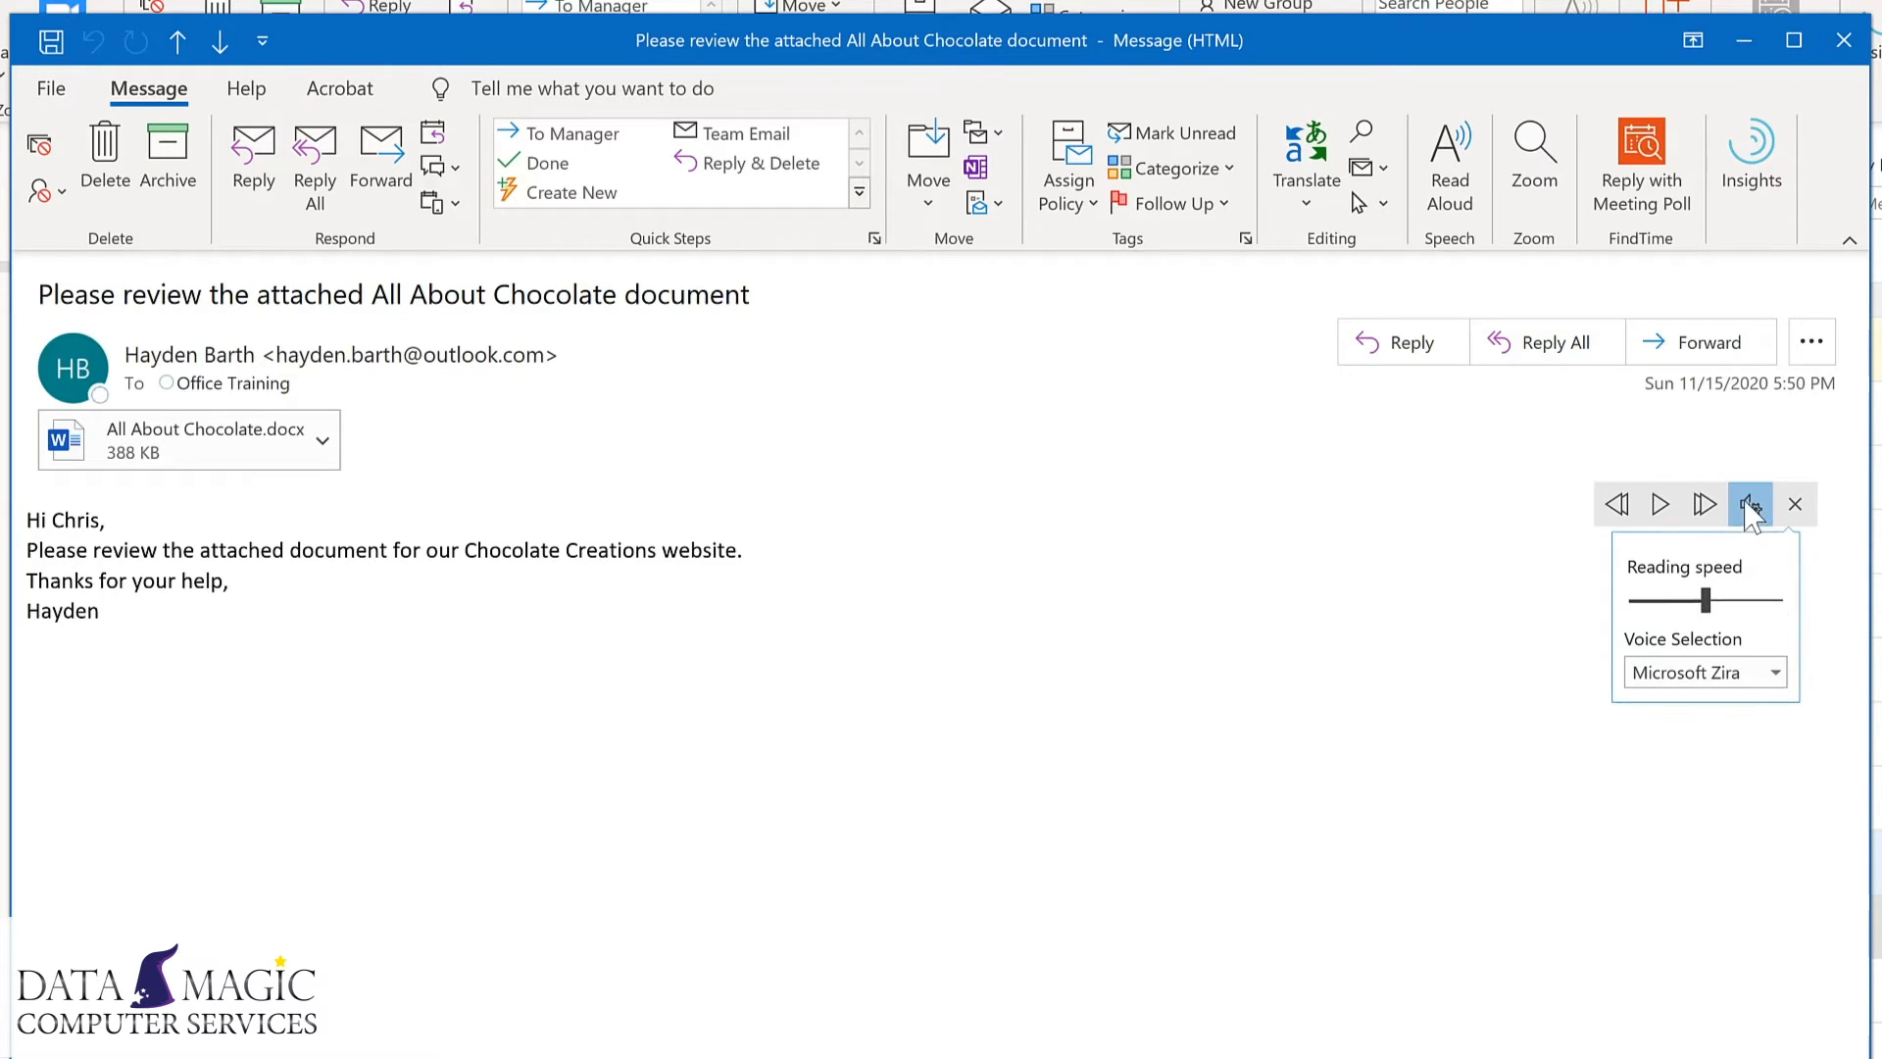
left_click_drag(1709, 605, 1728, 606)
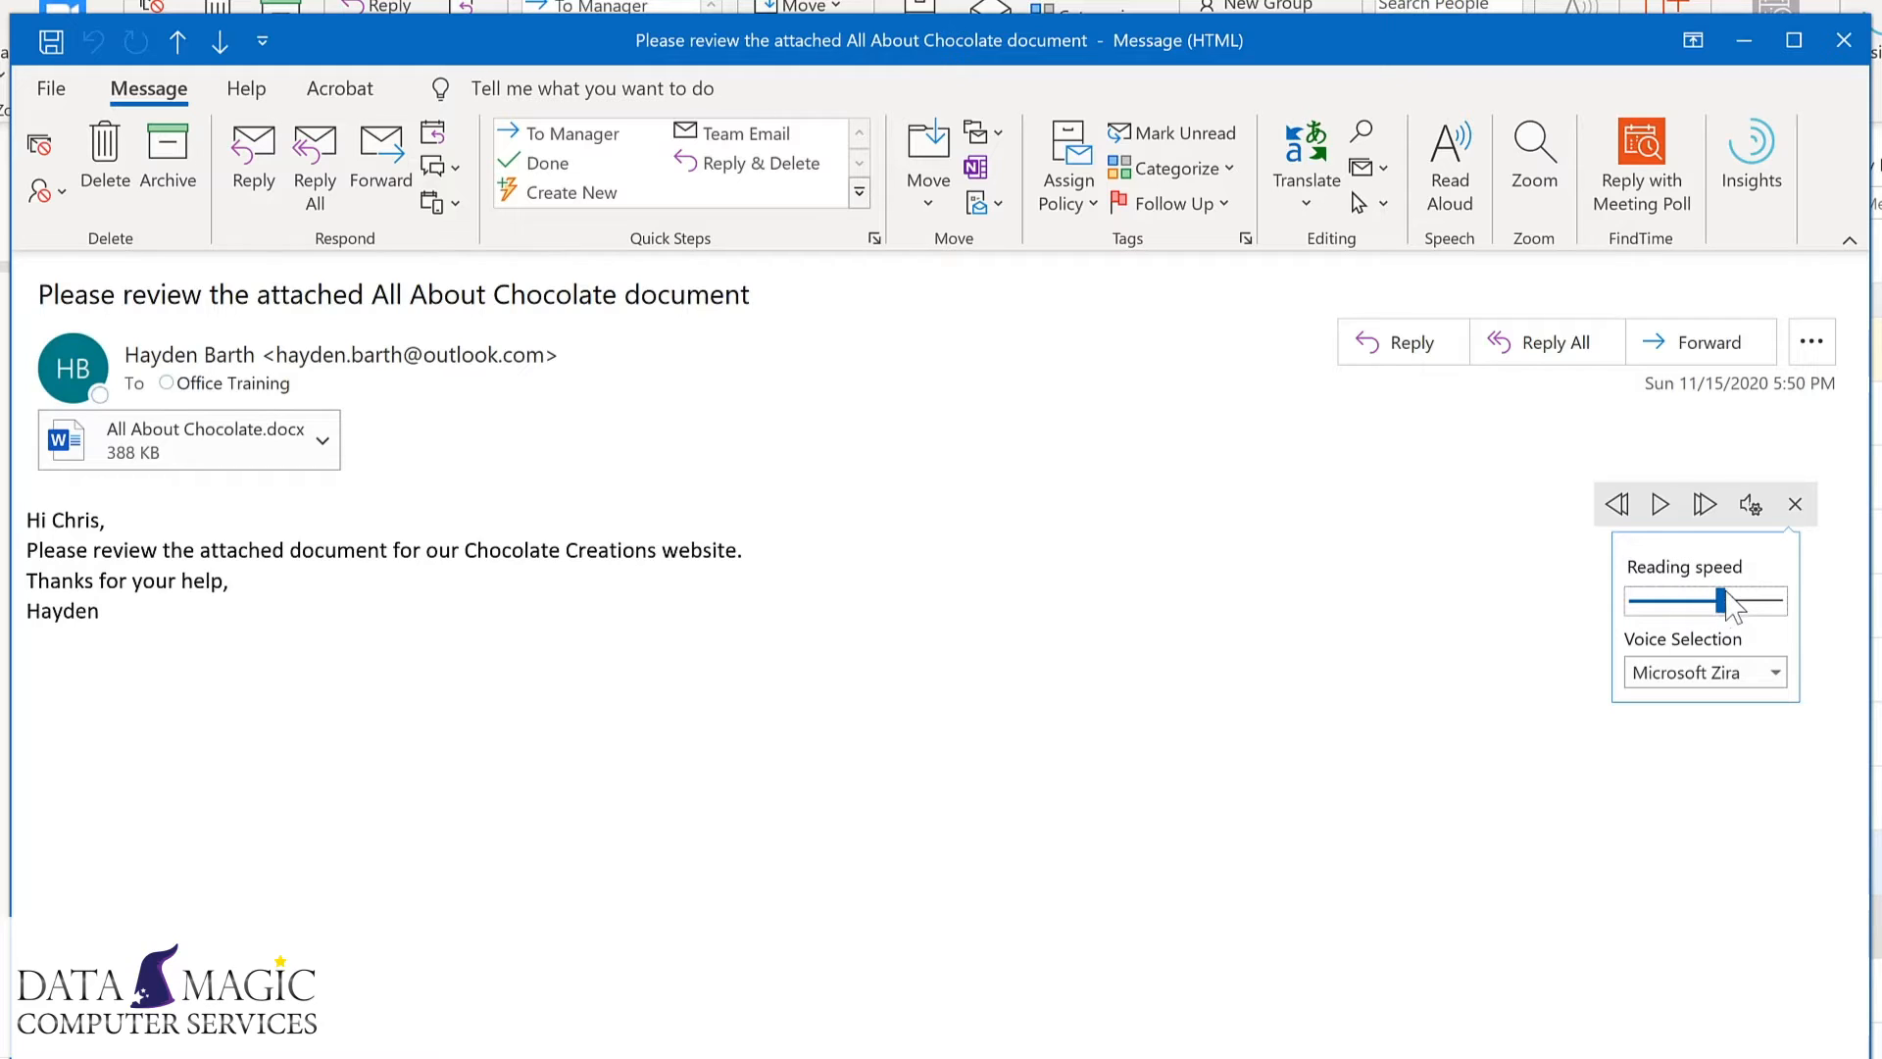
left_click(1776, 674)
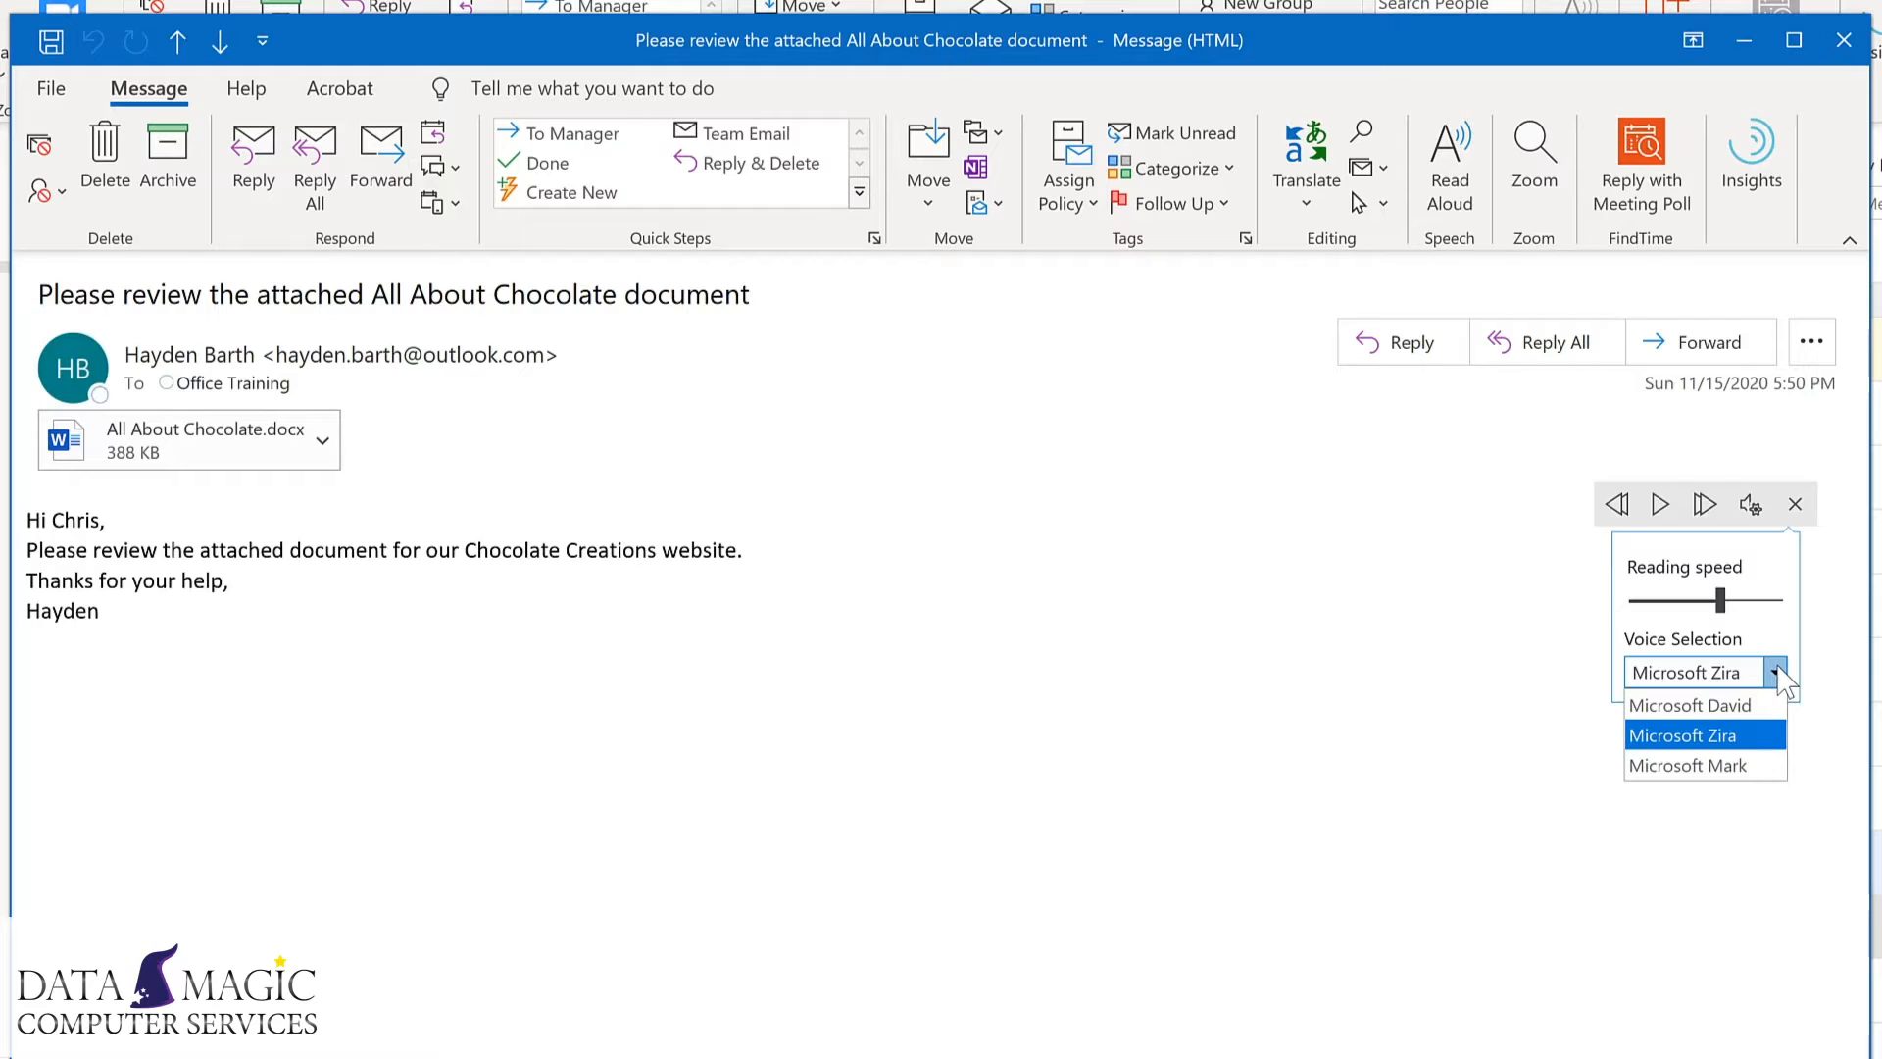
left_click(1759, 767)
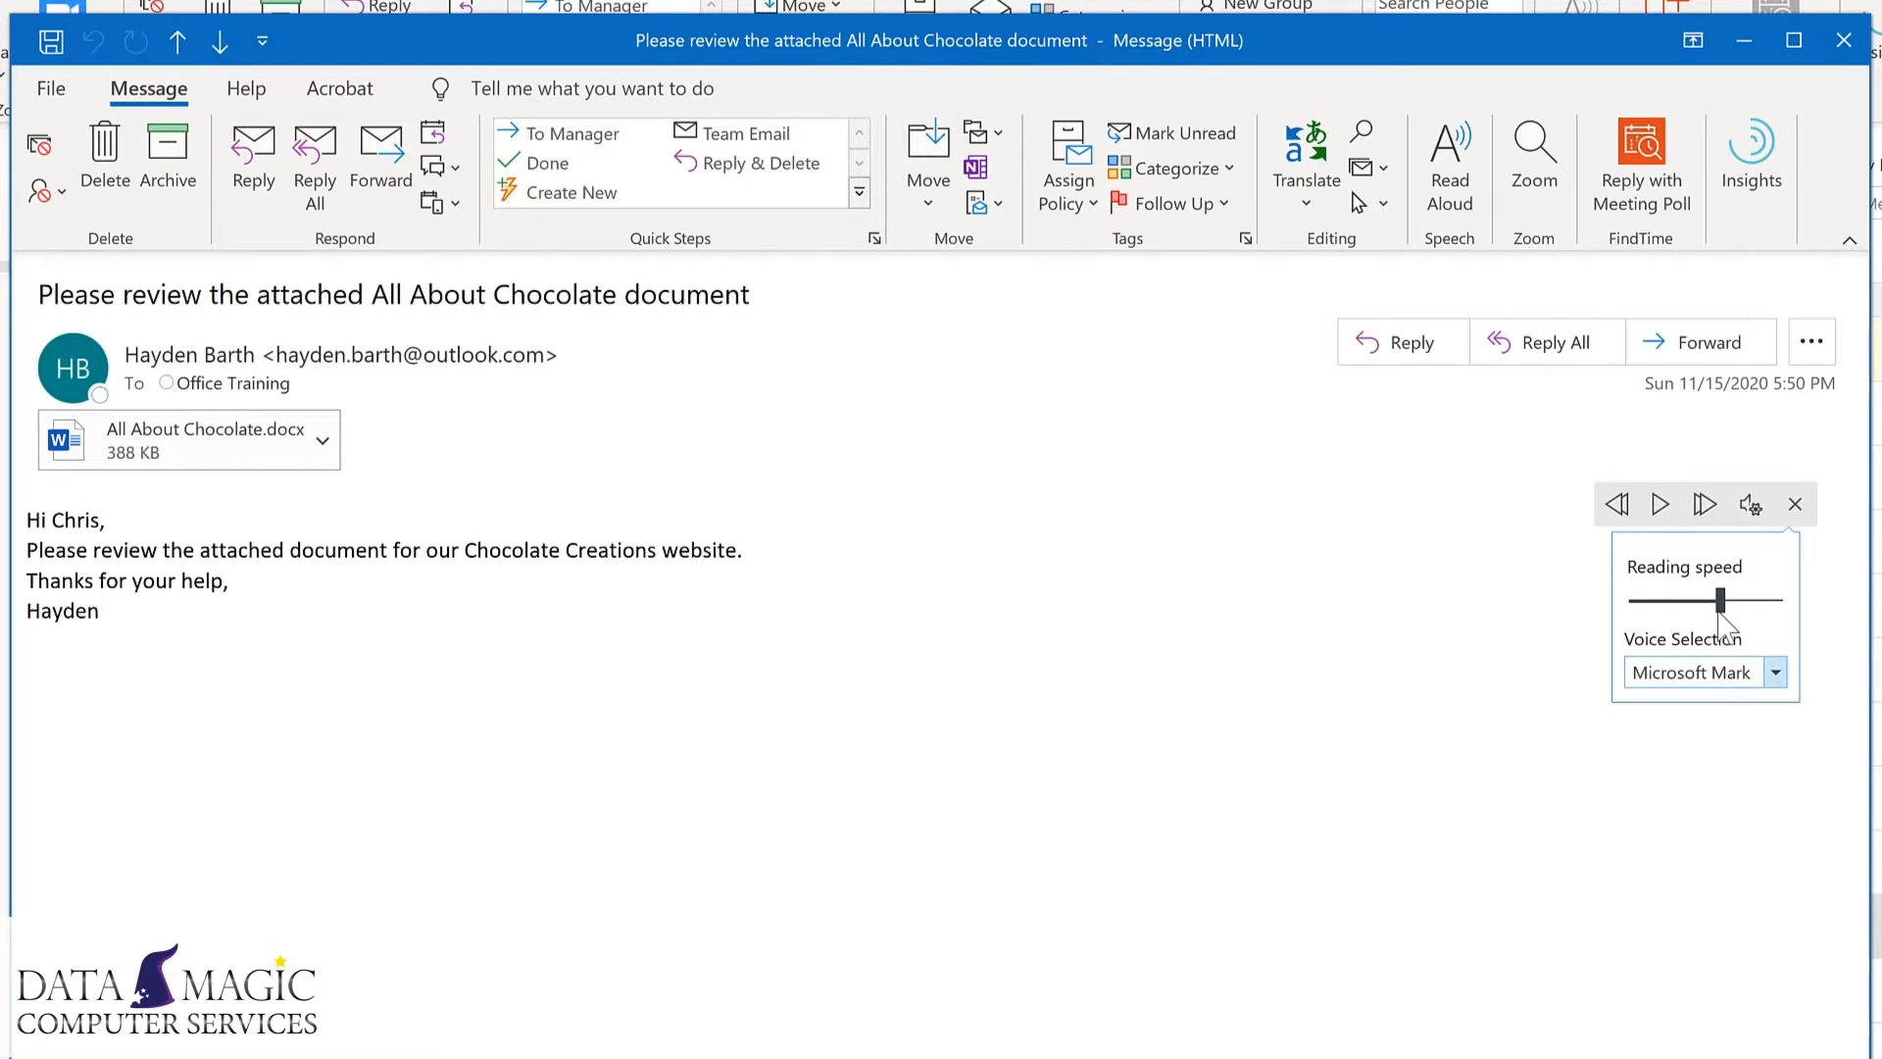
left_click(1661, 505)
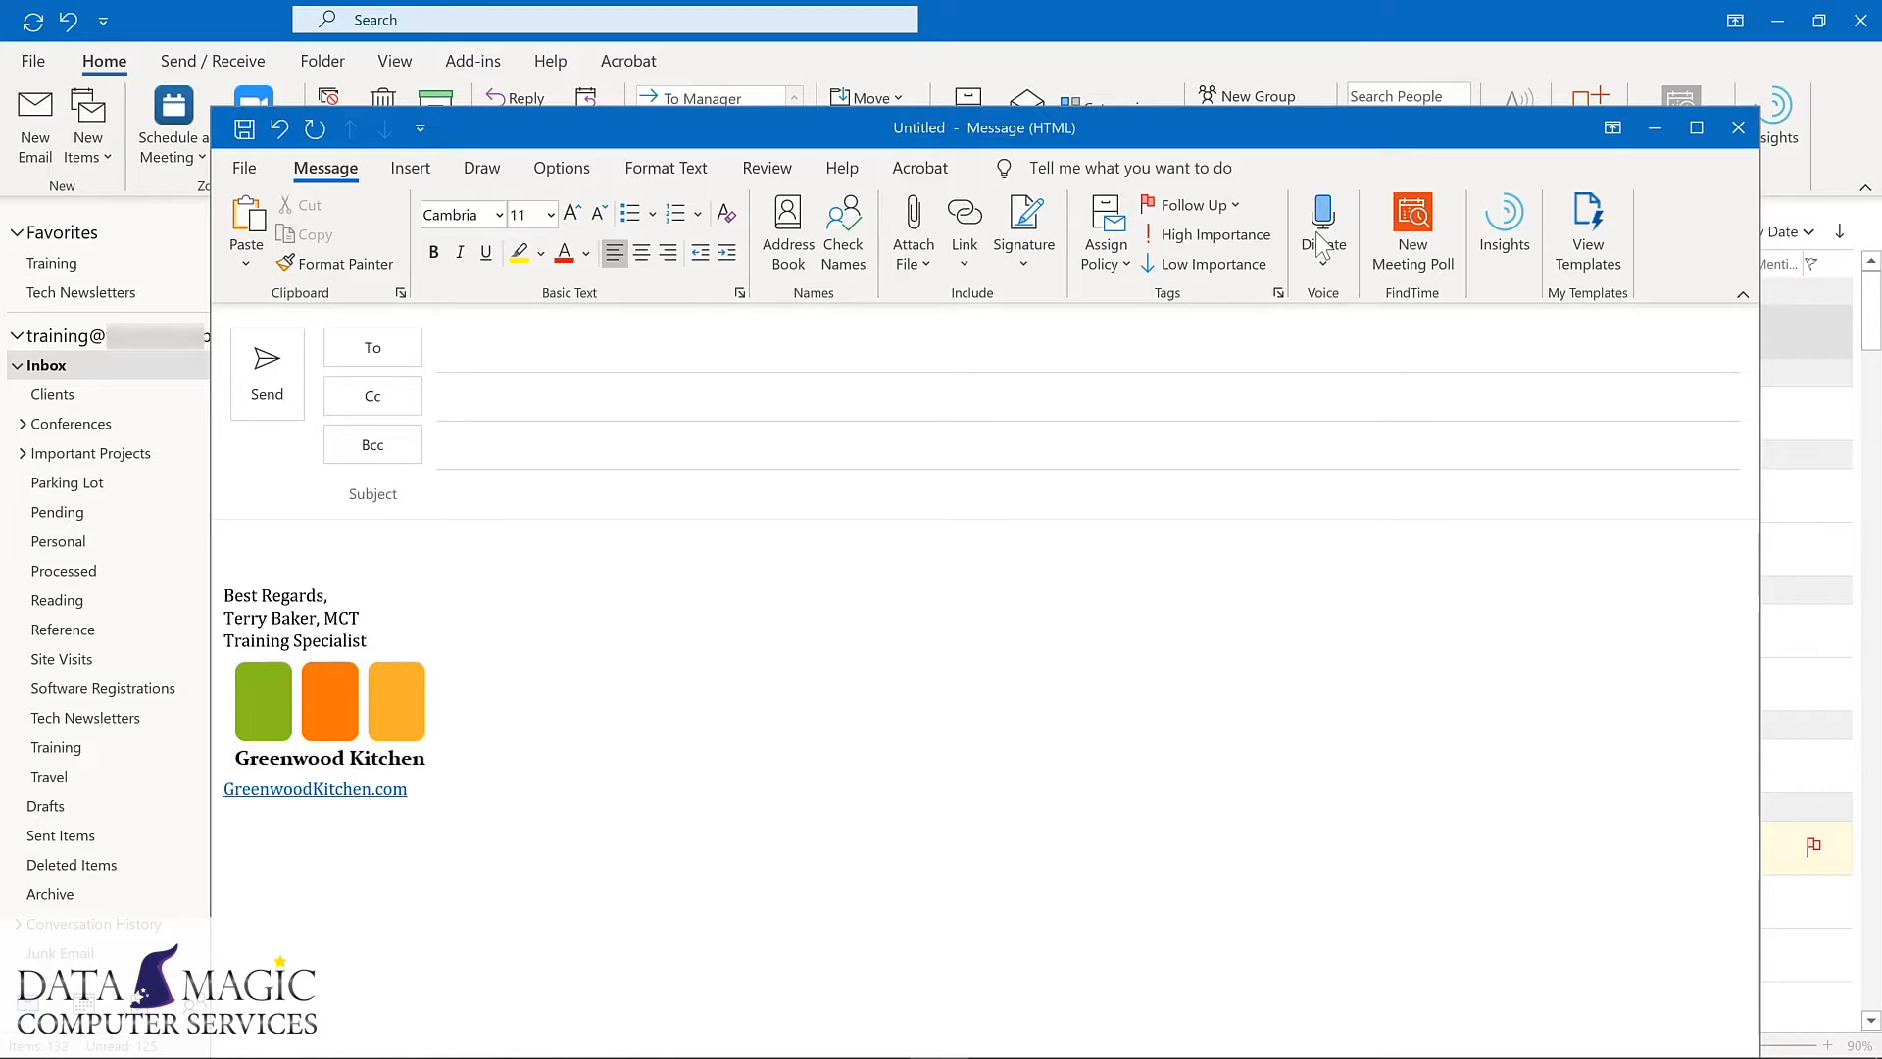
- Start dictation in the new untitled message and place the cursor in the body above the signature
left_click(1321, 240)
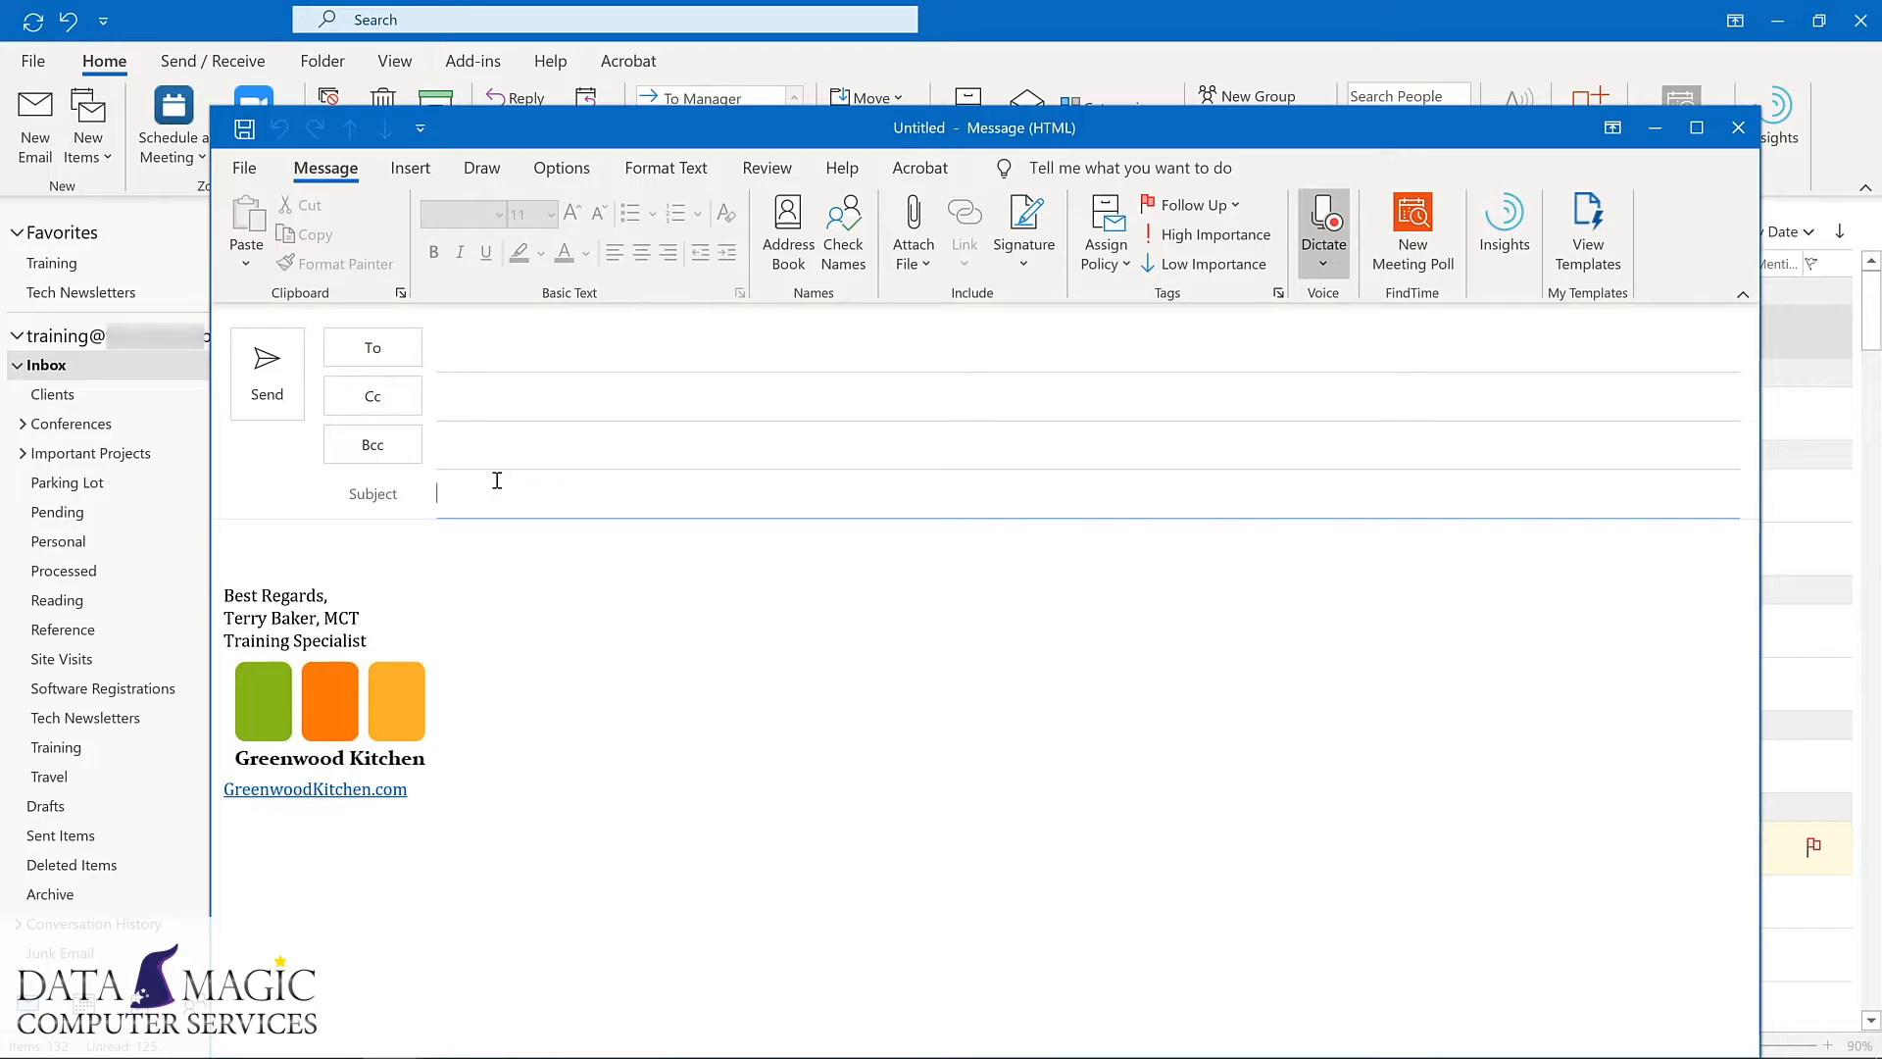
left_click(384, 554)
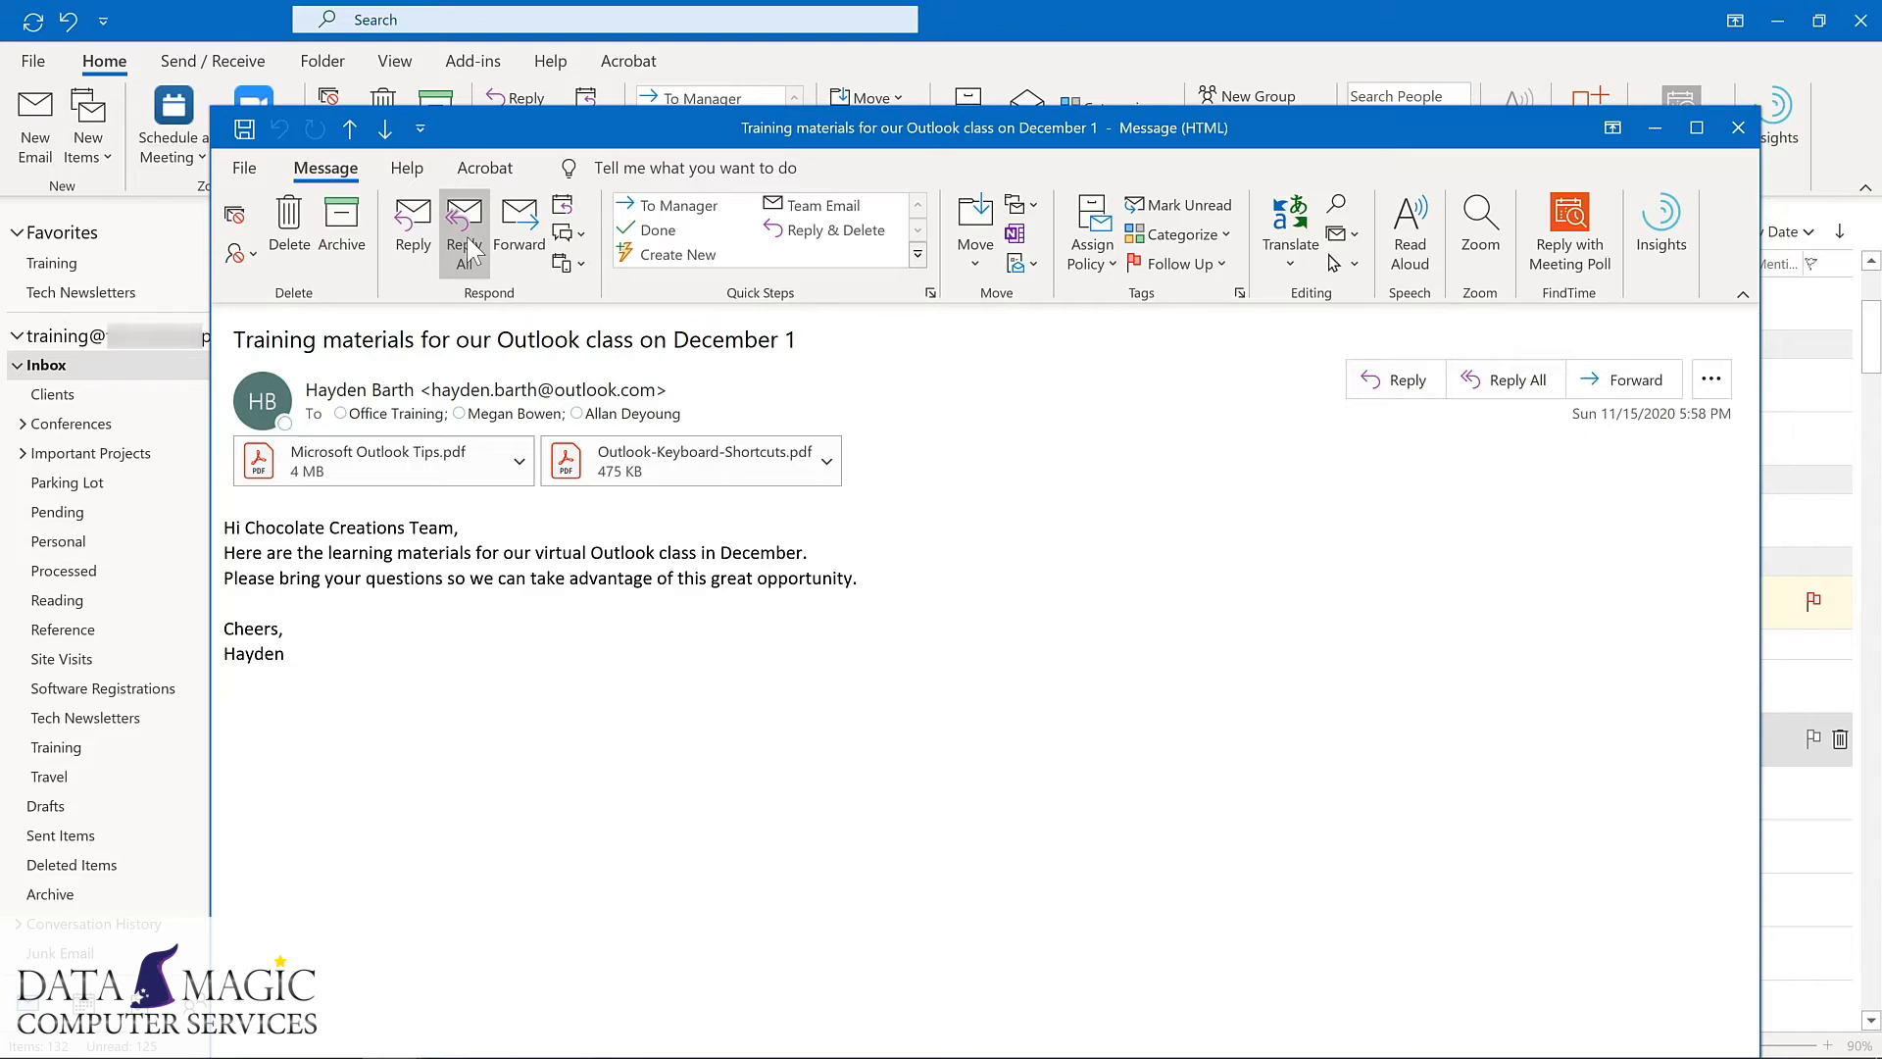
- Reply to all on the training materials message: "Thanks so much! I’m looking forward to working together to learn how to be more productive with Outlook."
left_click(467, 237)
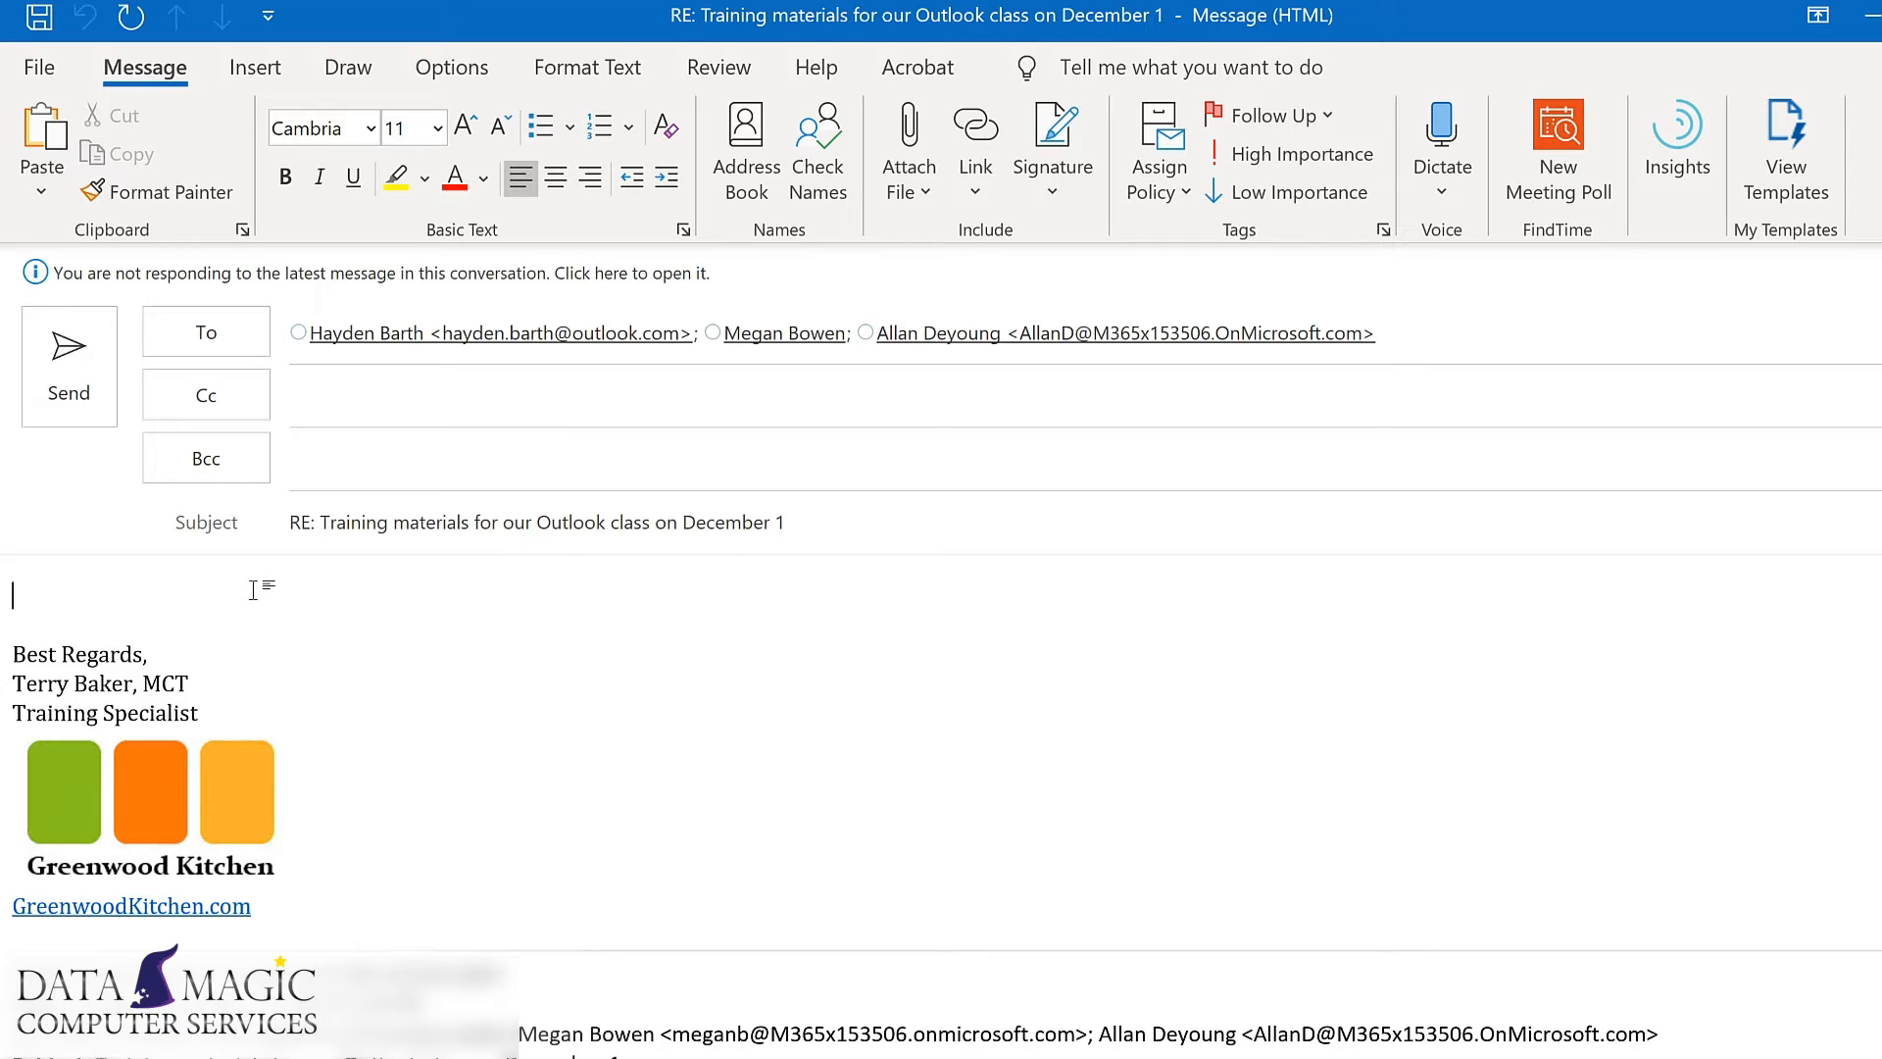
type("Thanks so much! I’m looking forward to working together to learn how to be more productive with Outlook.")
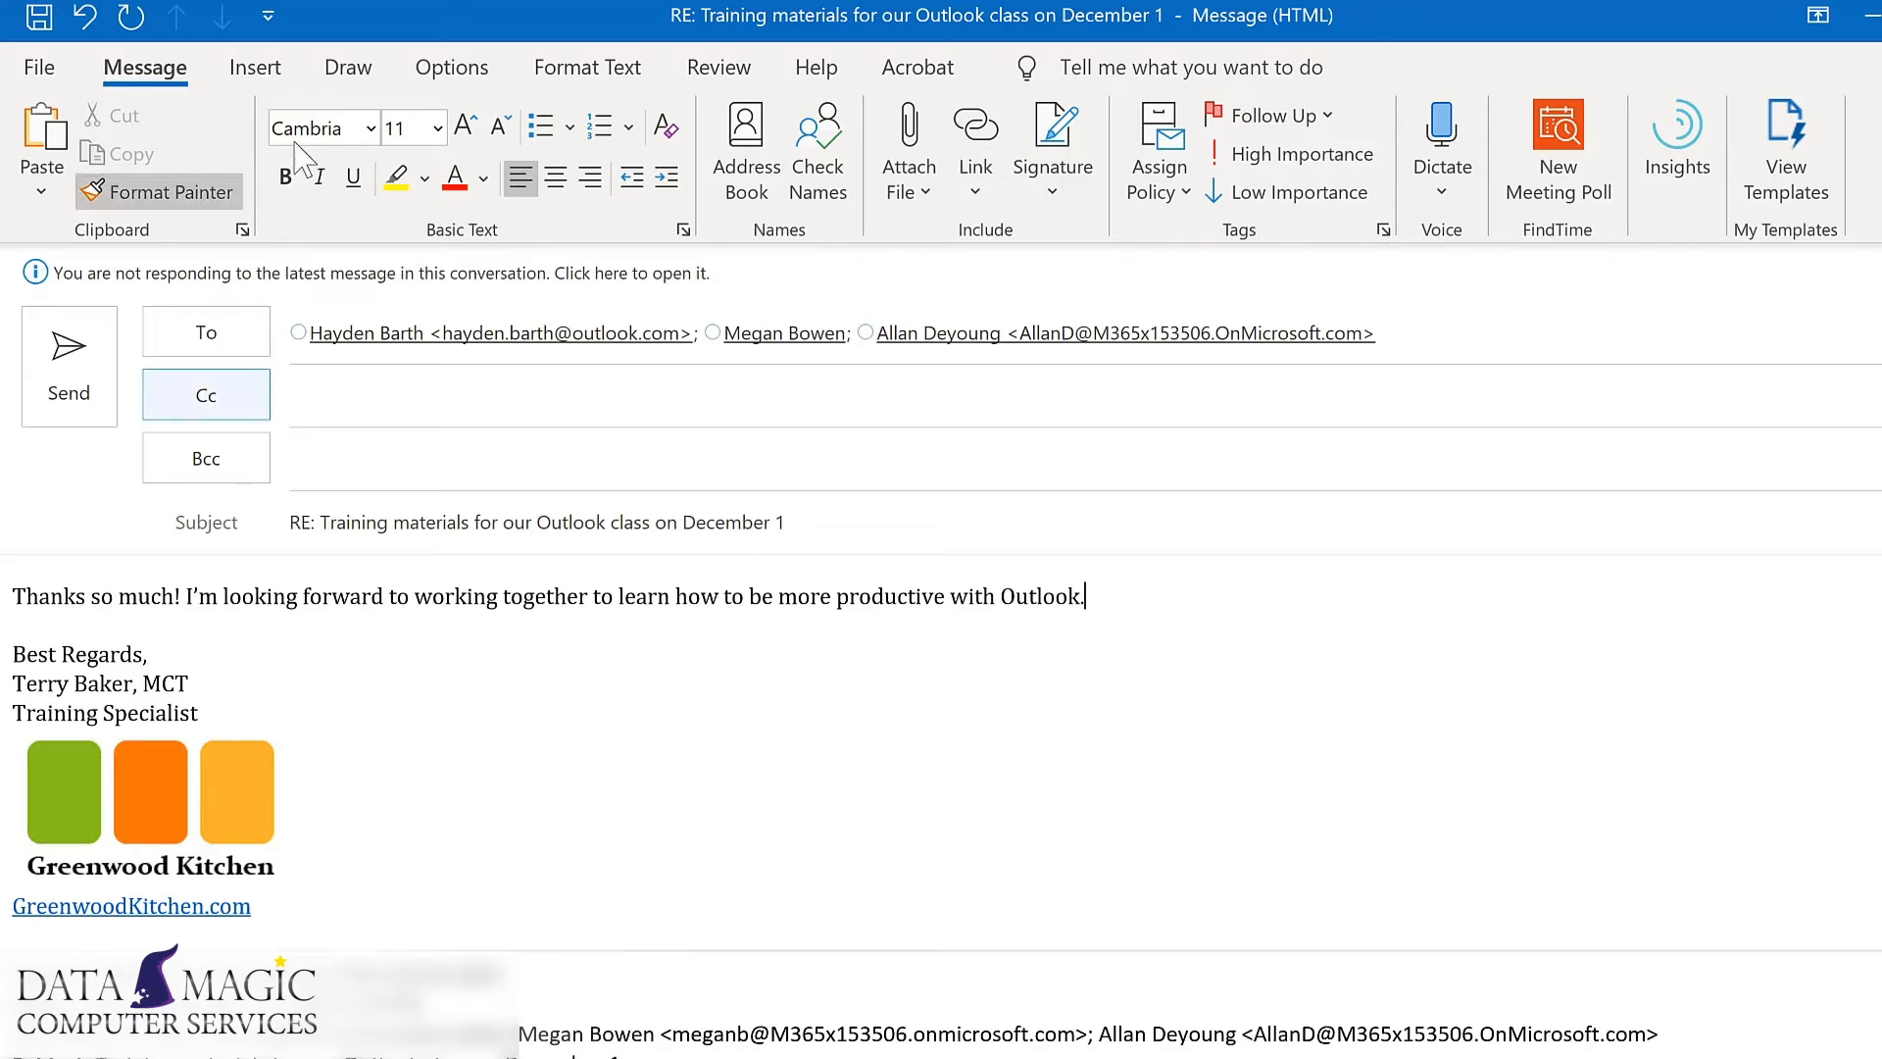
- Delay delivery of the reply so it is not delivered before 11/30/2020 at 7:00 AM
left_click(453, 69)
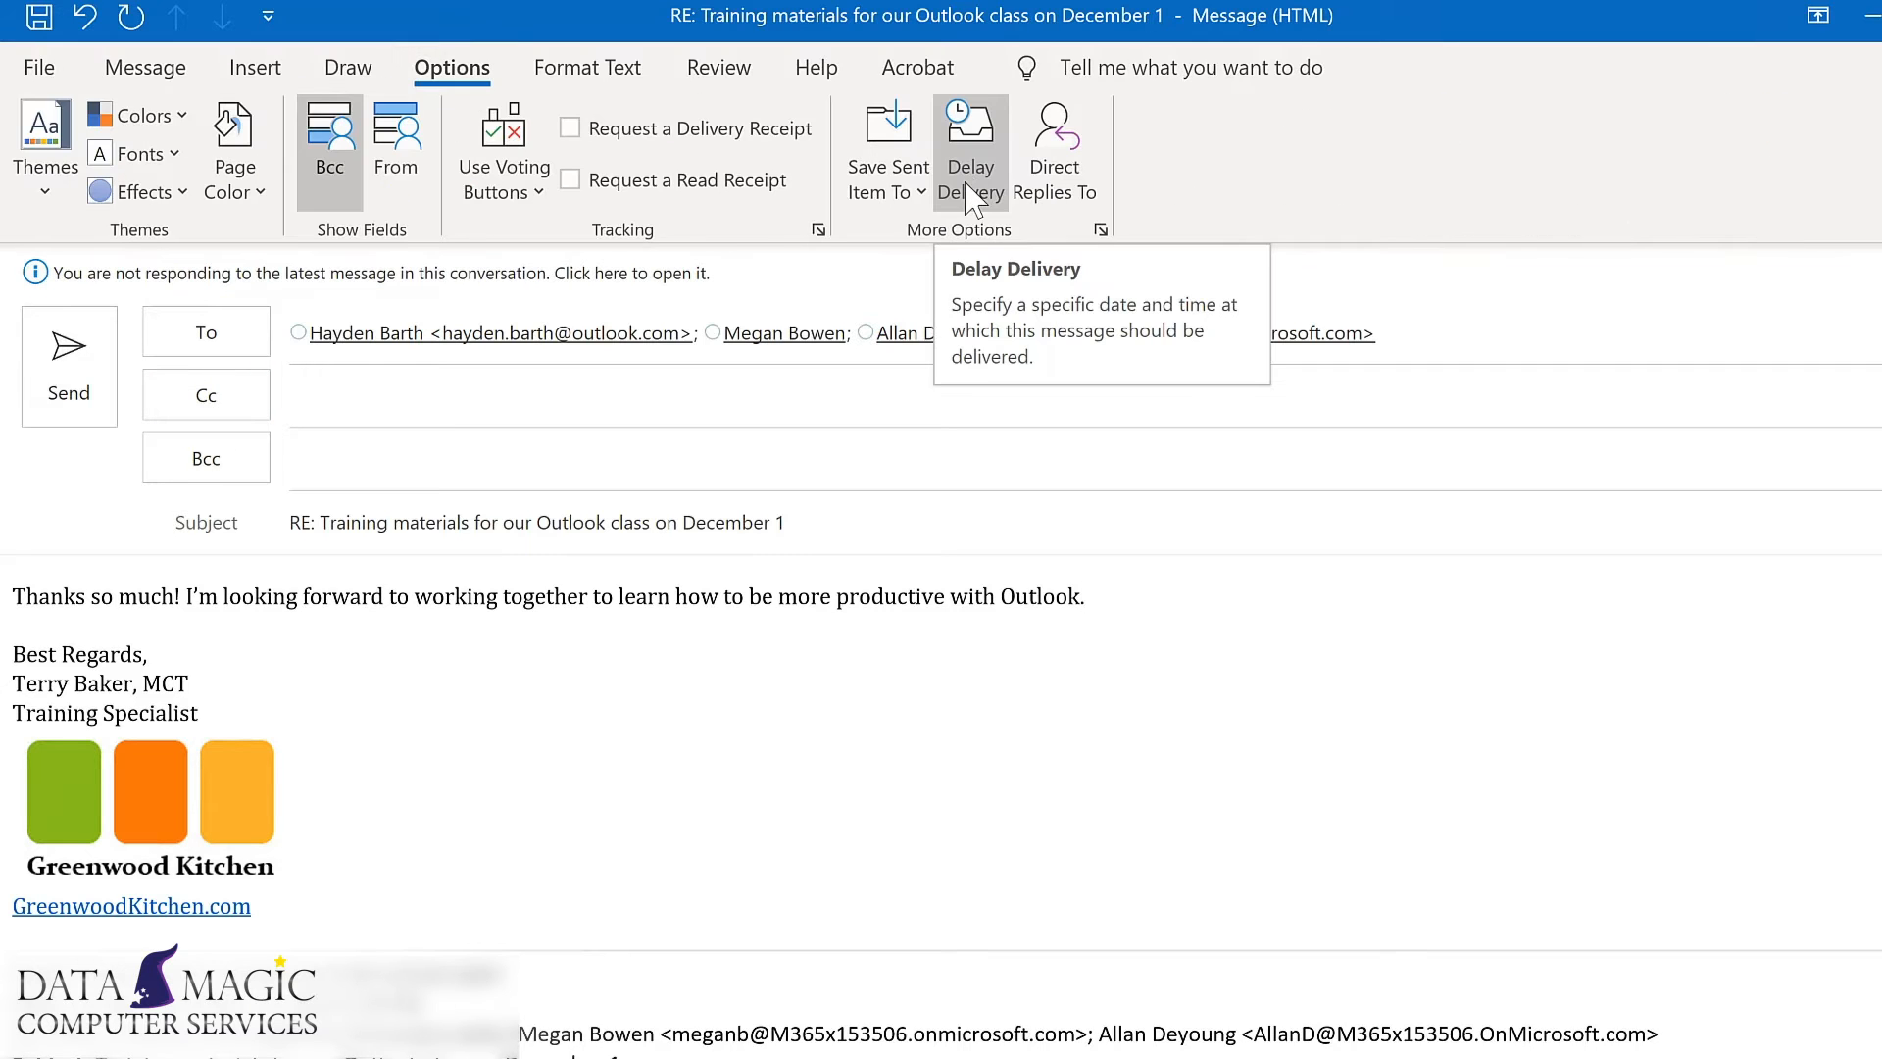
left_click(970, 199)
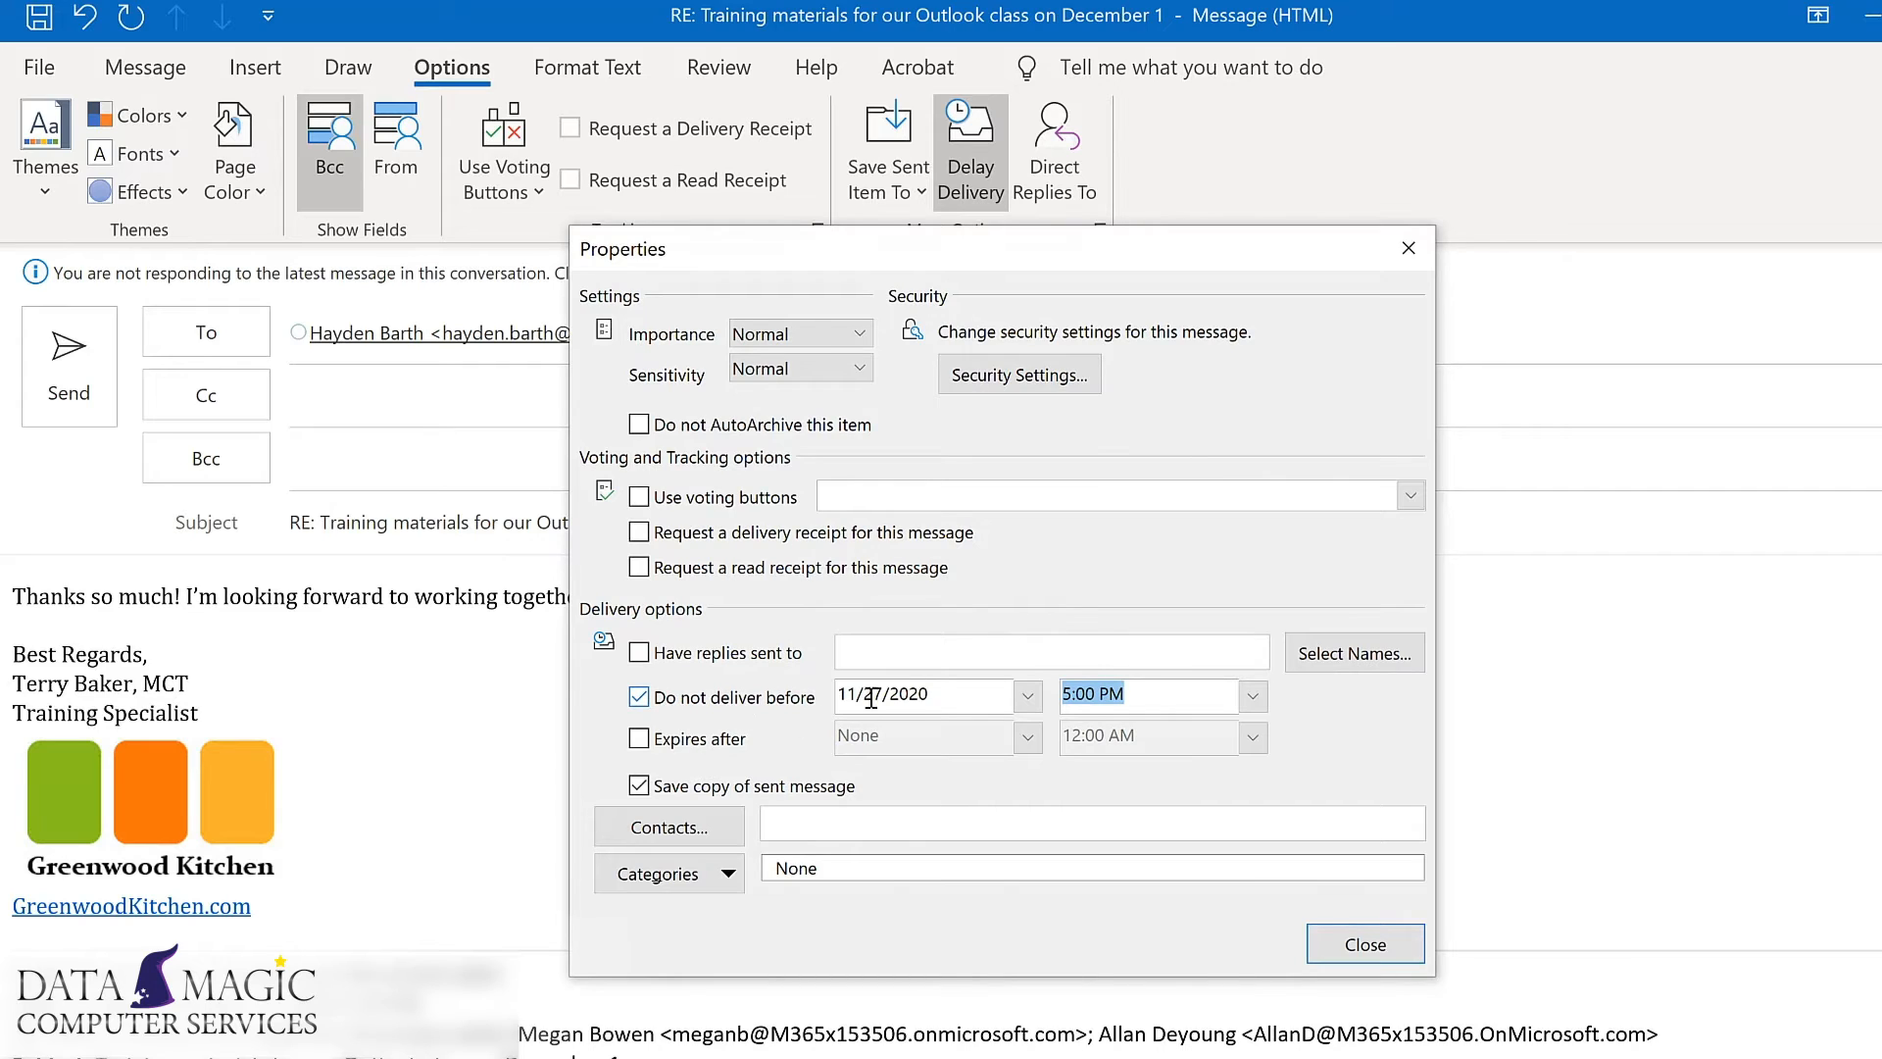
left_click(1029, 697)
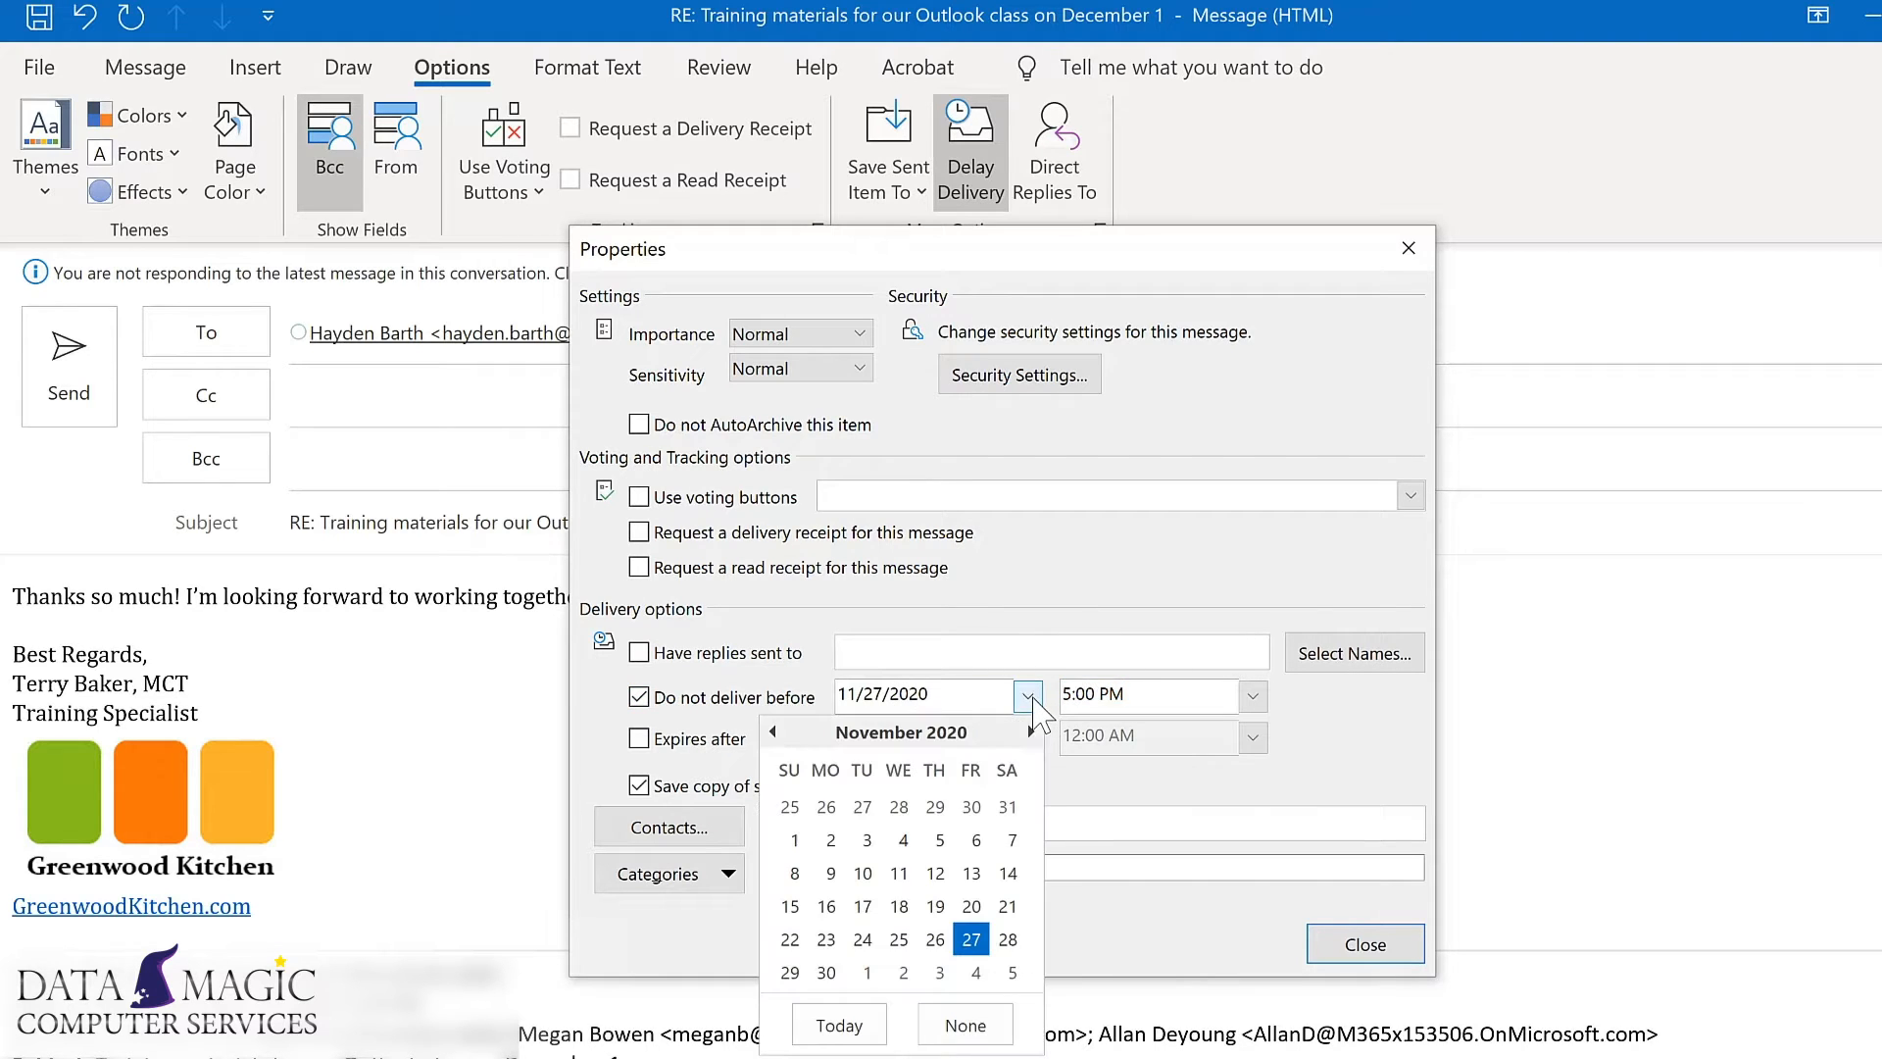
left_click(826, 972)
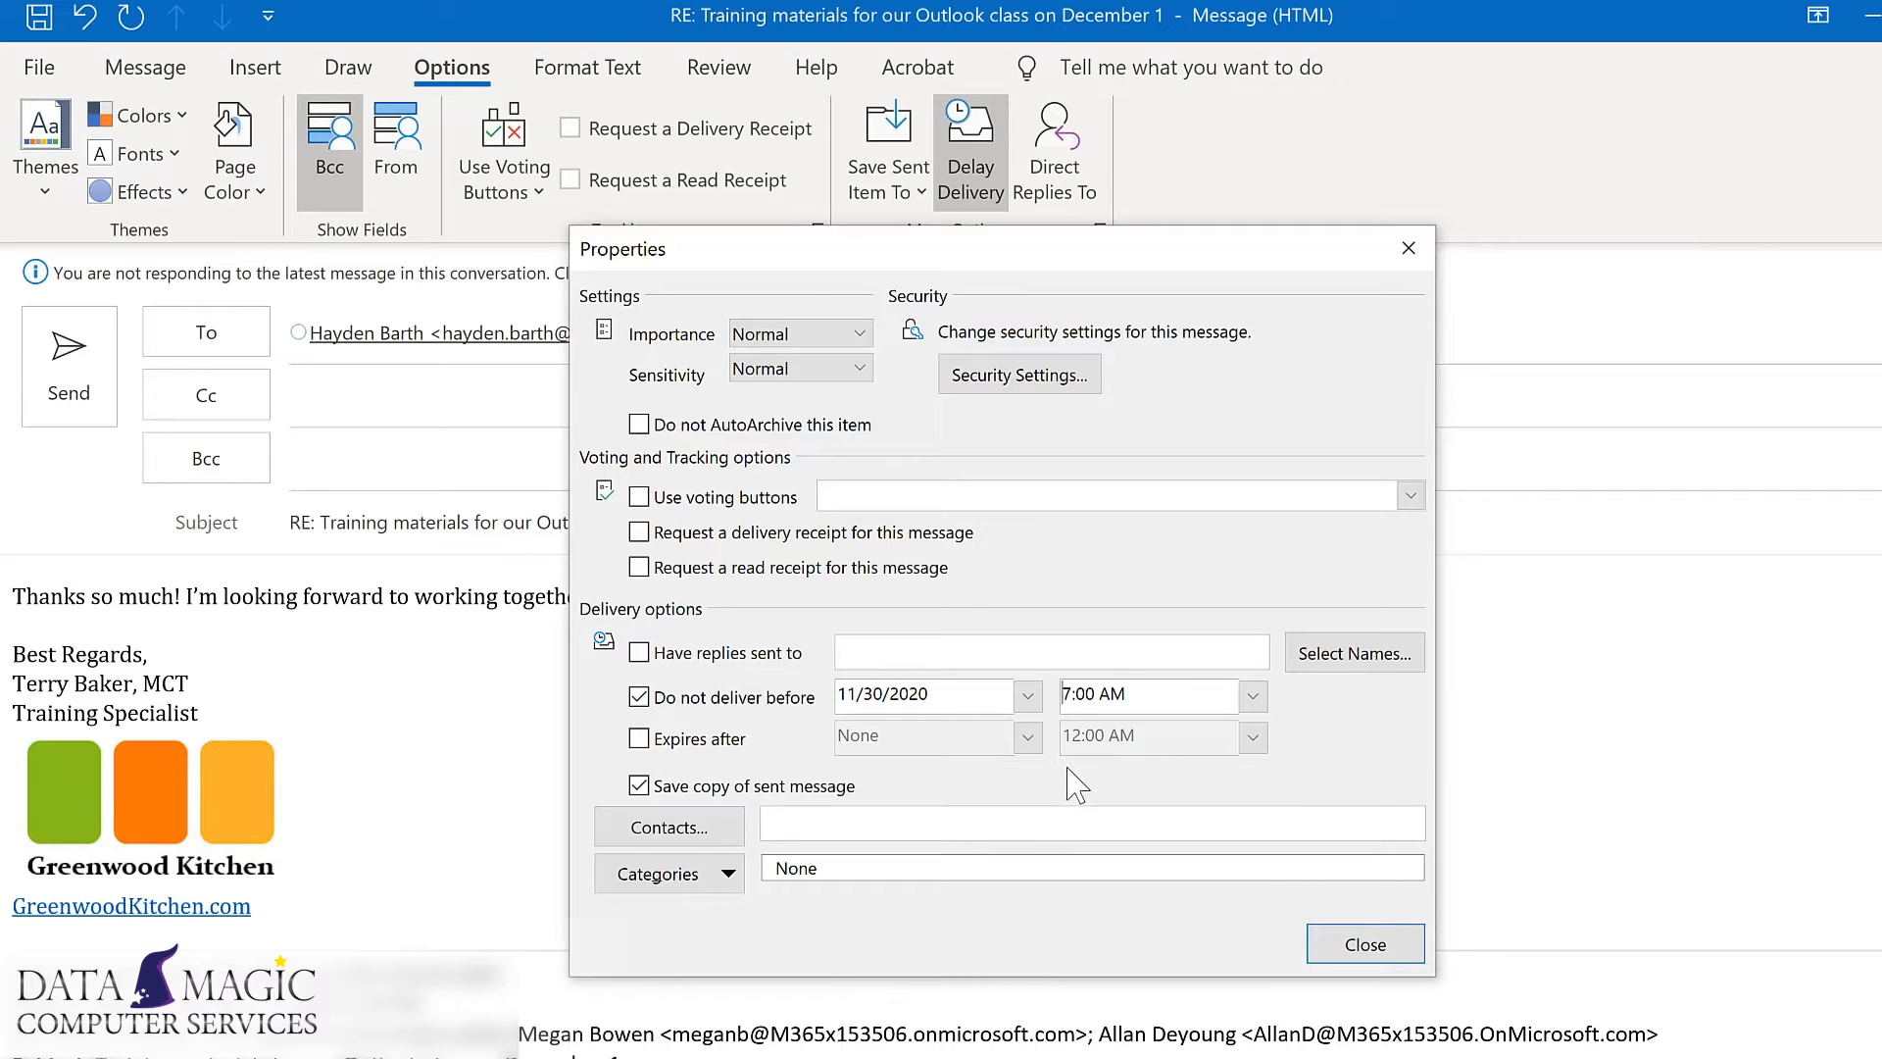
left_click(1368, 945)
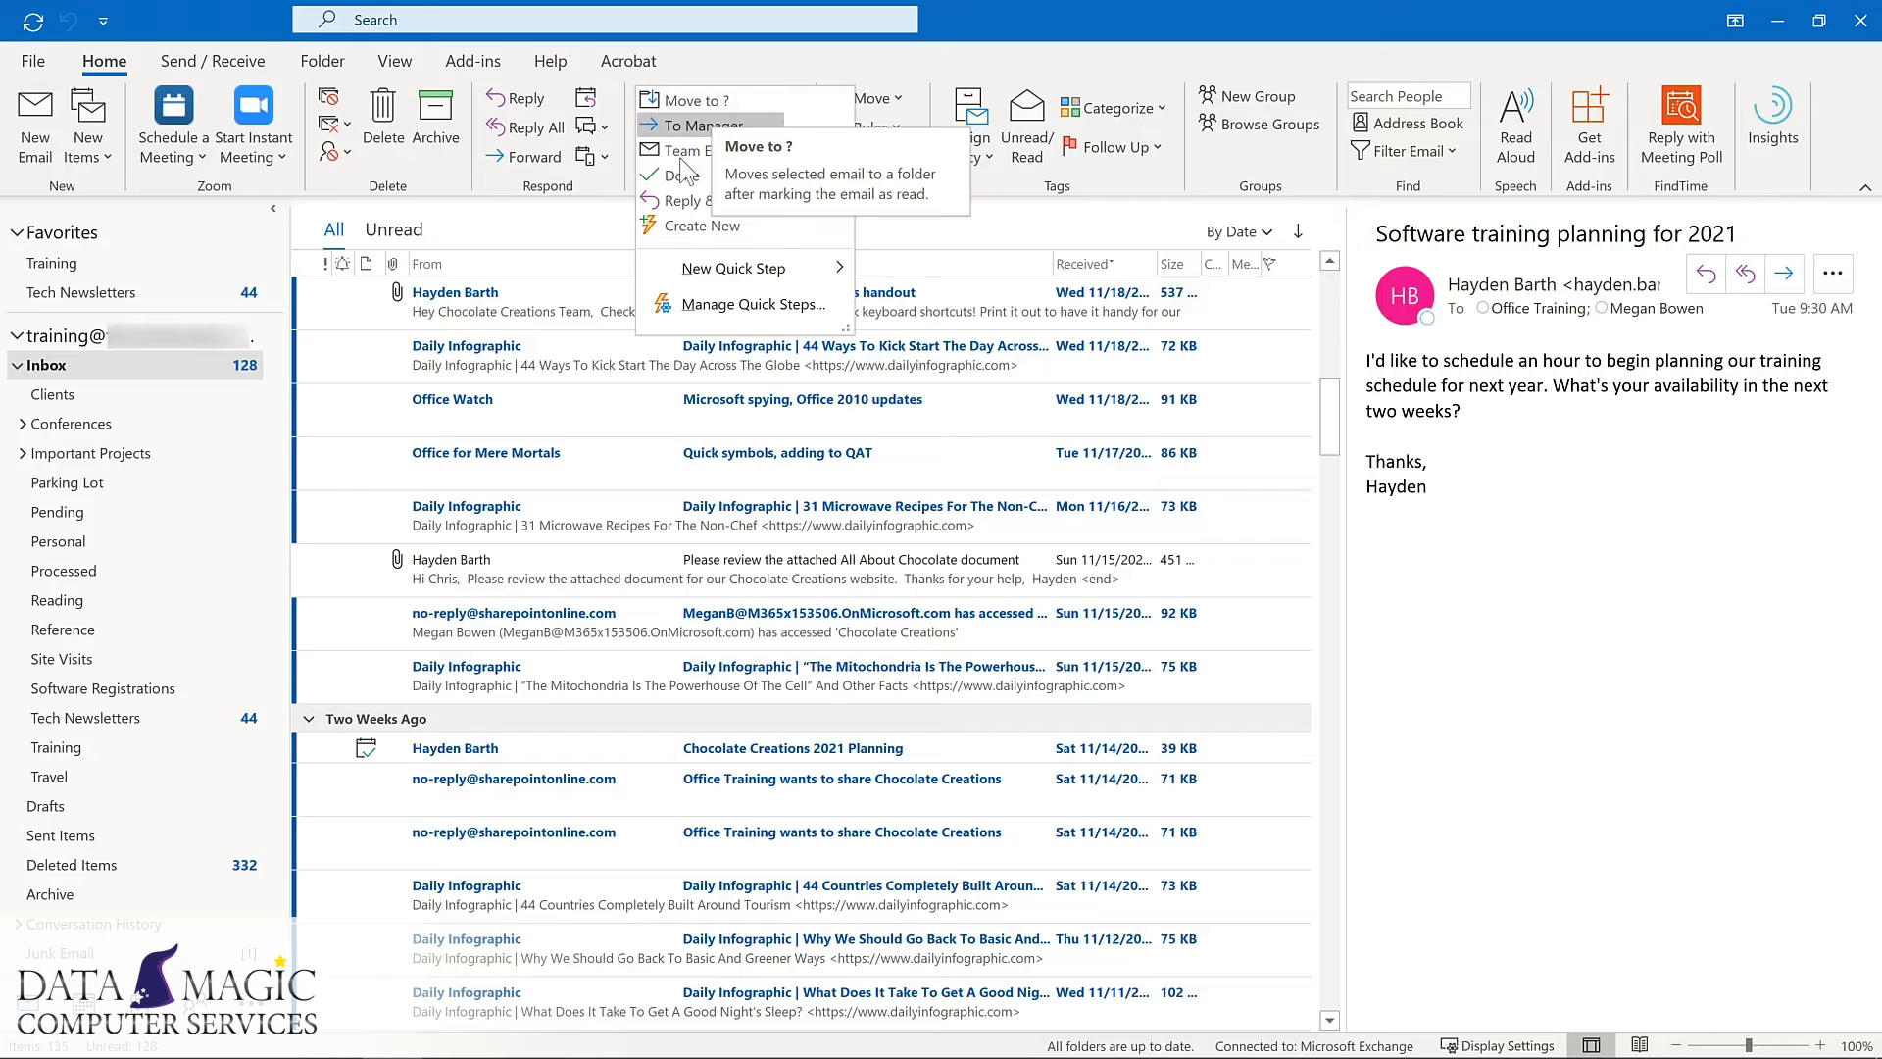
- Create a new Quick Step named Tech Newsletters that moves messages to the Tech Newsletters folder
left_click(662, 227)
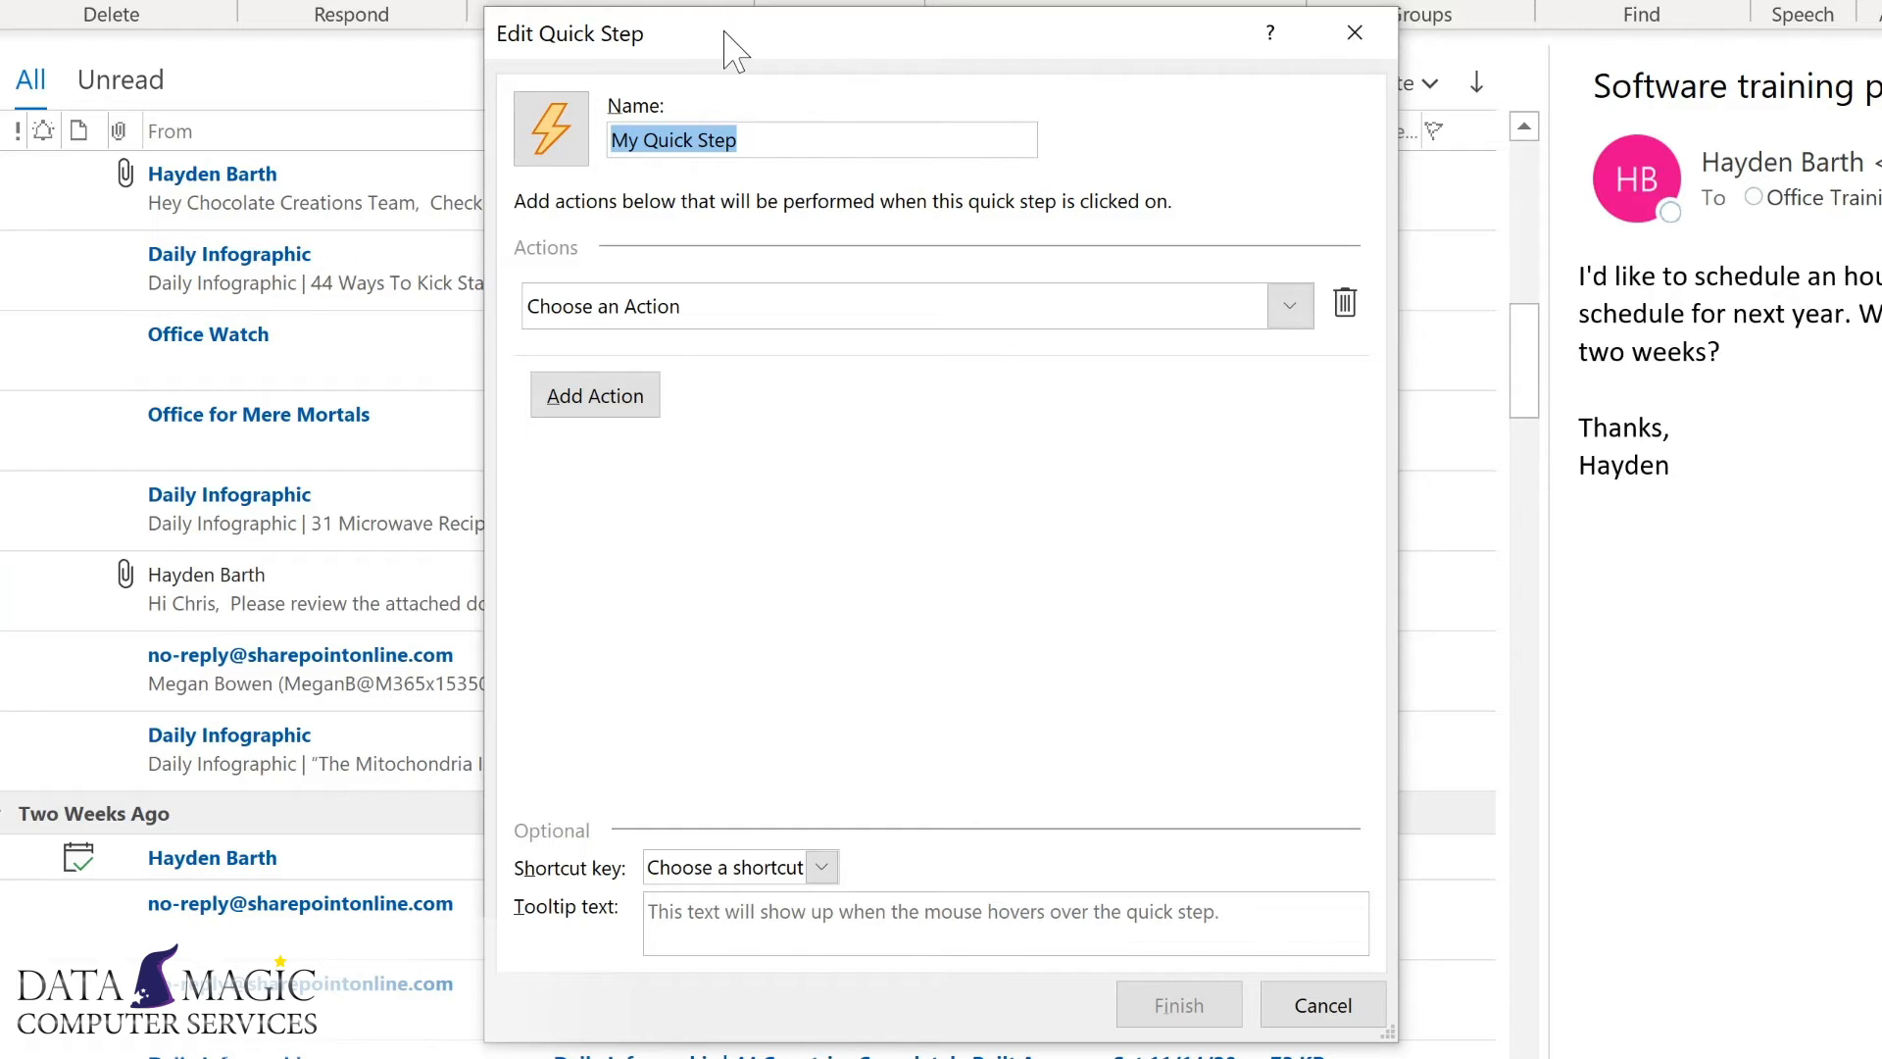
type("Tech Newsletters")
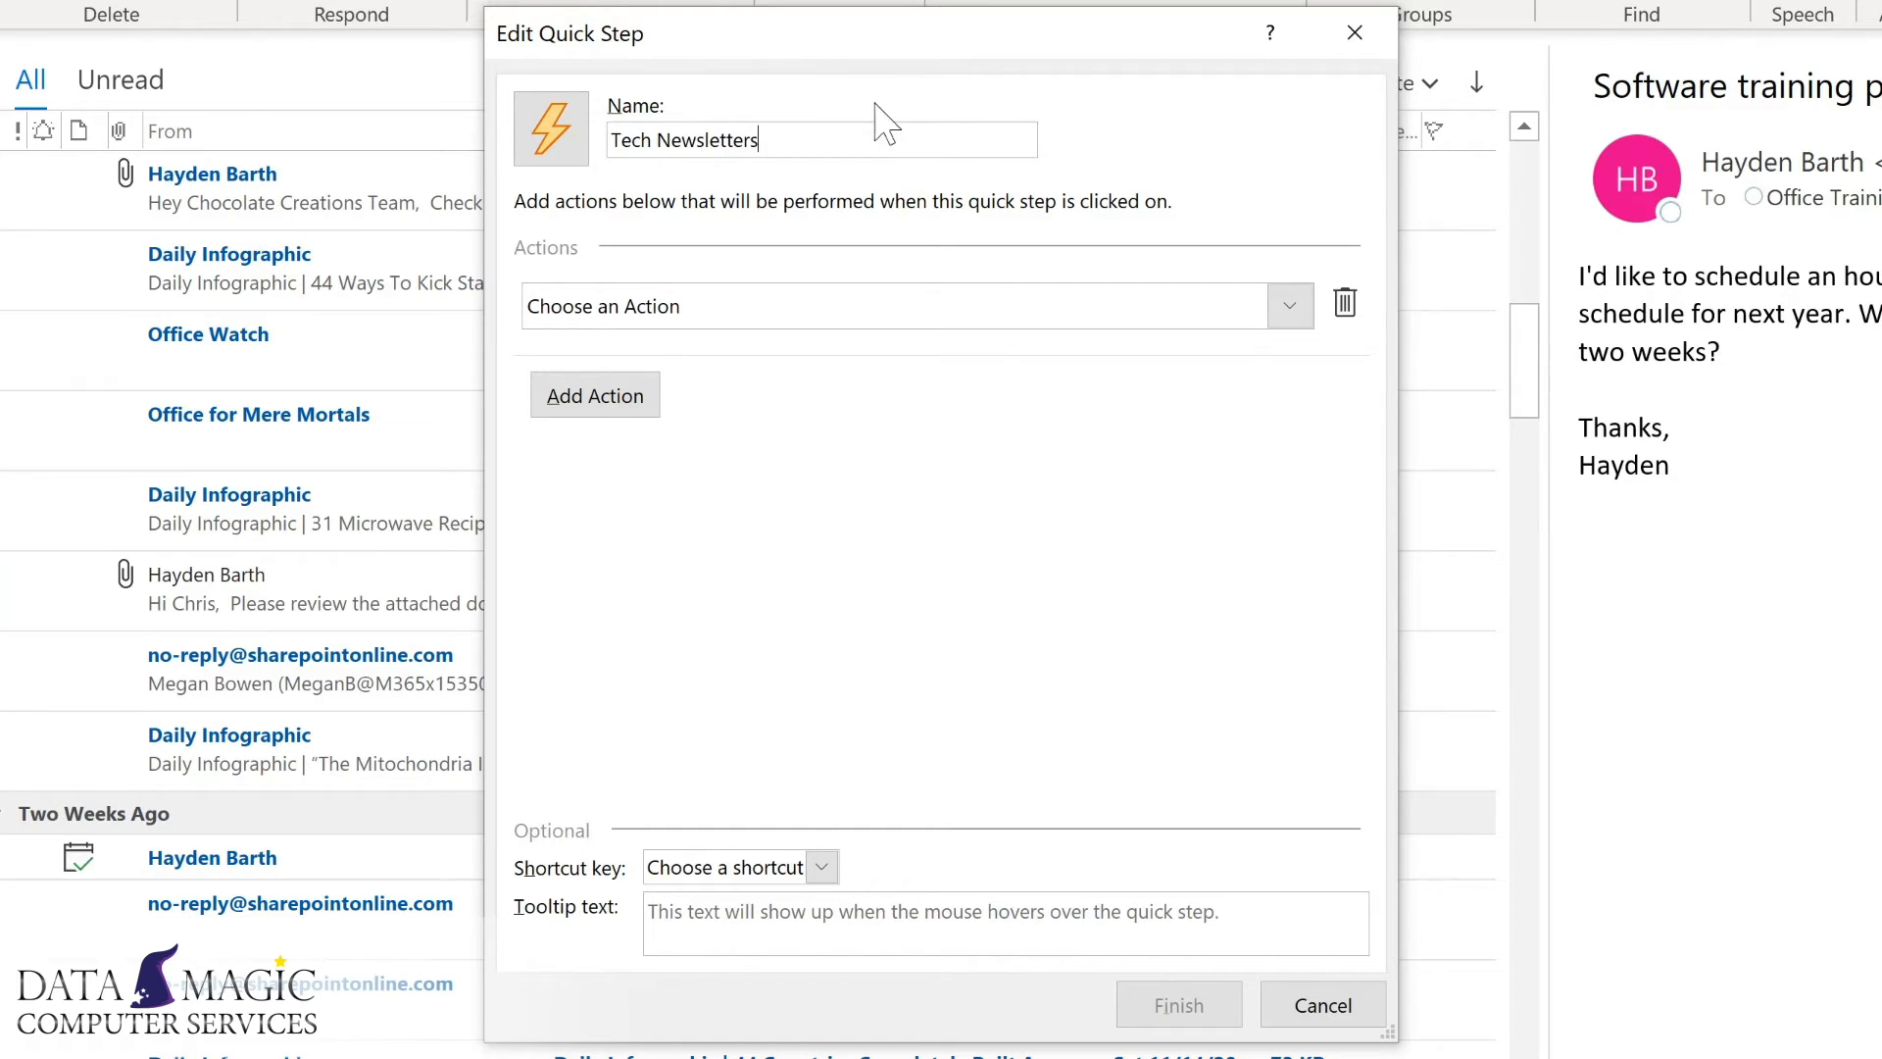
left_click(1287, 311)
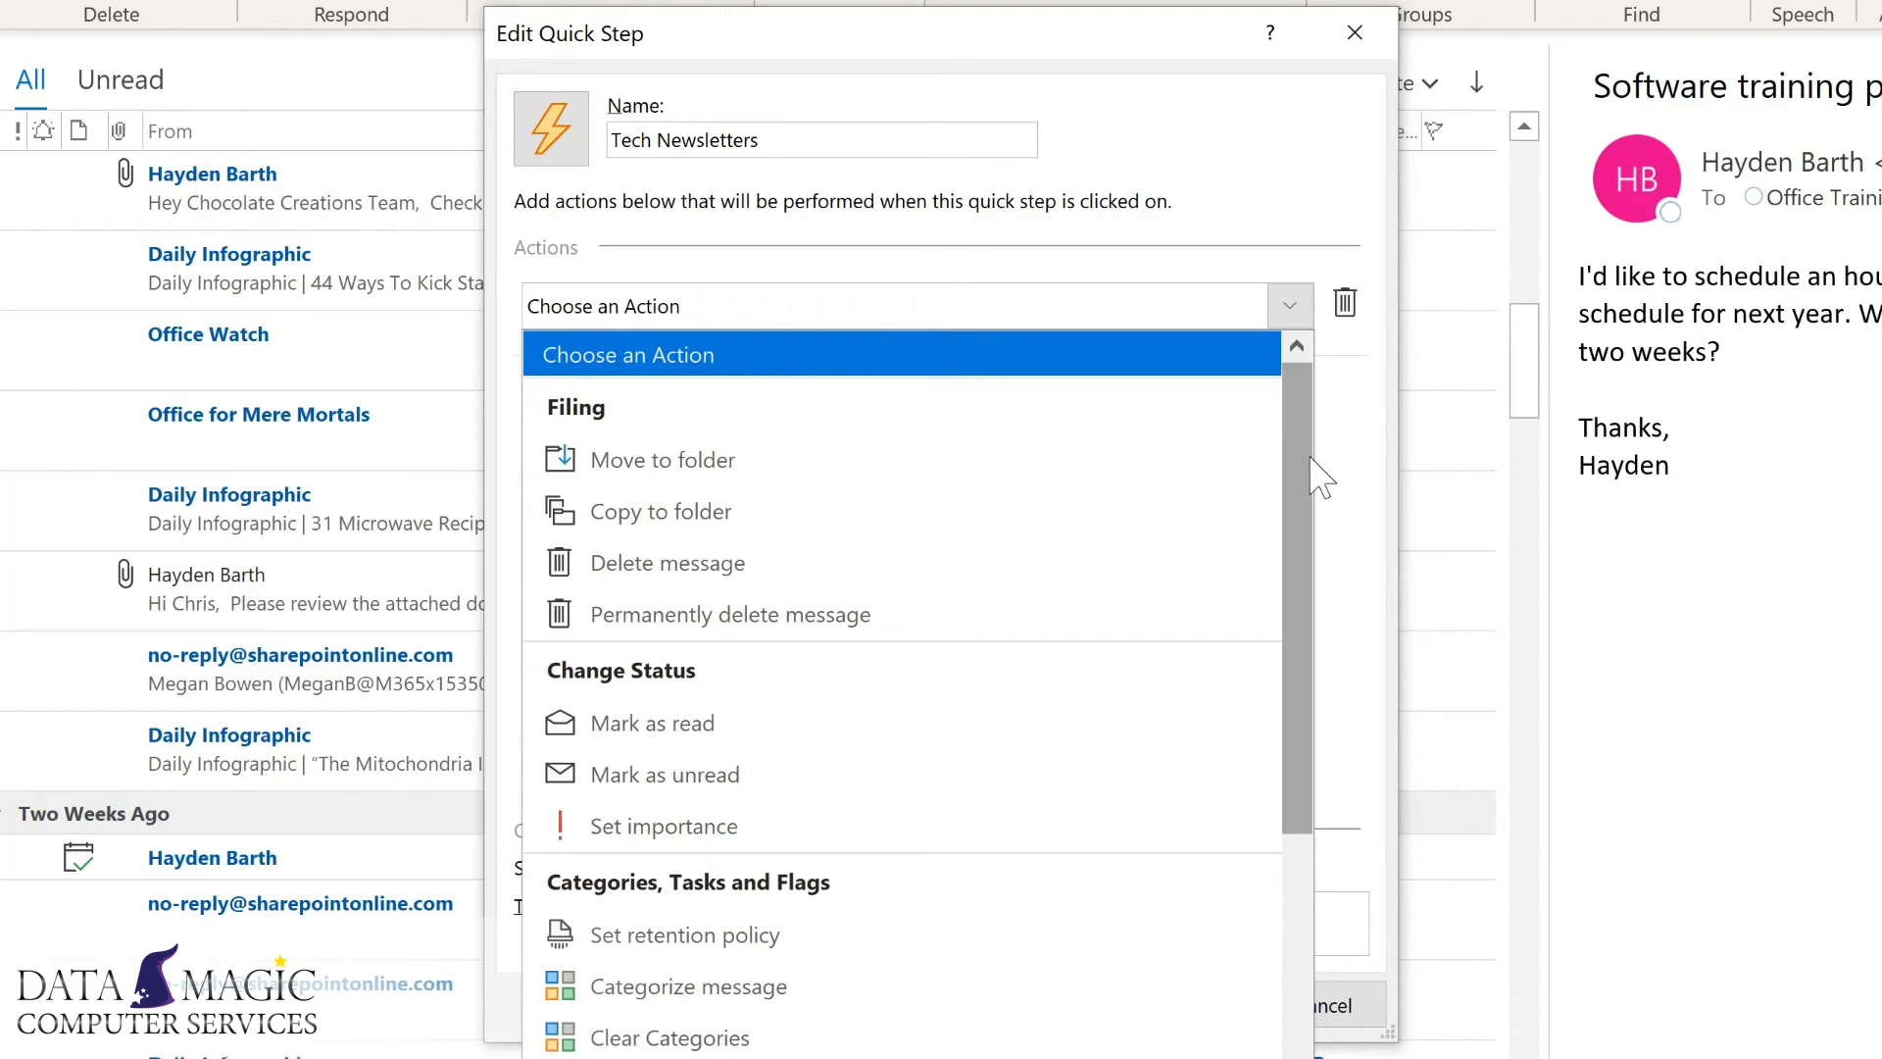
left_click_drag(1299, 464, 1293, 751)
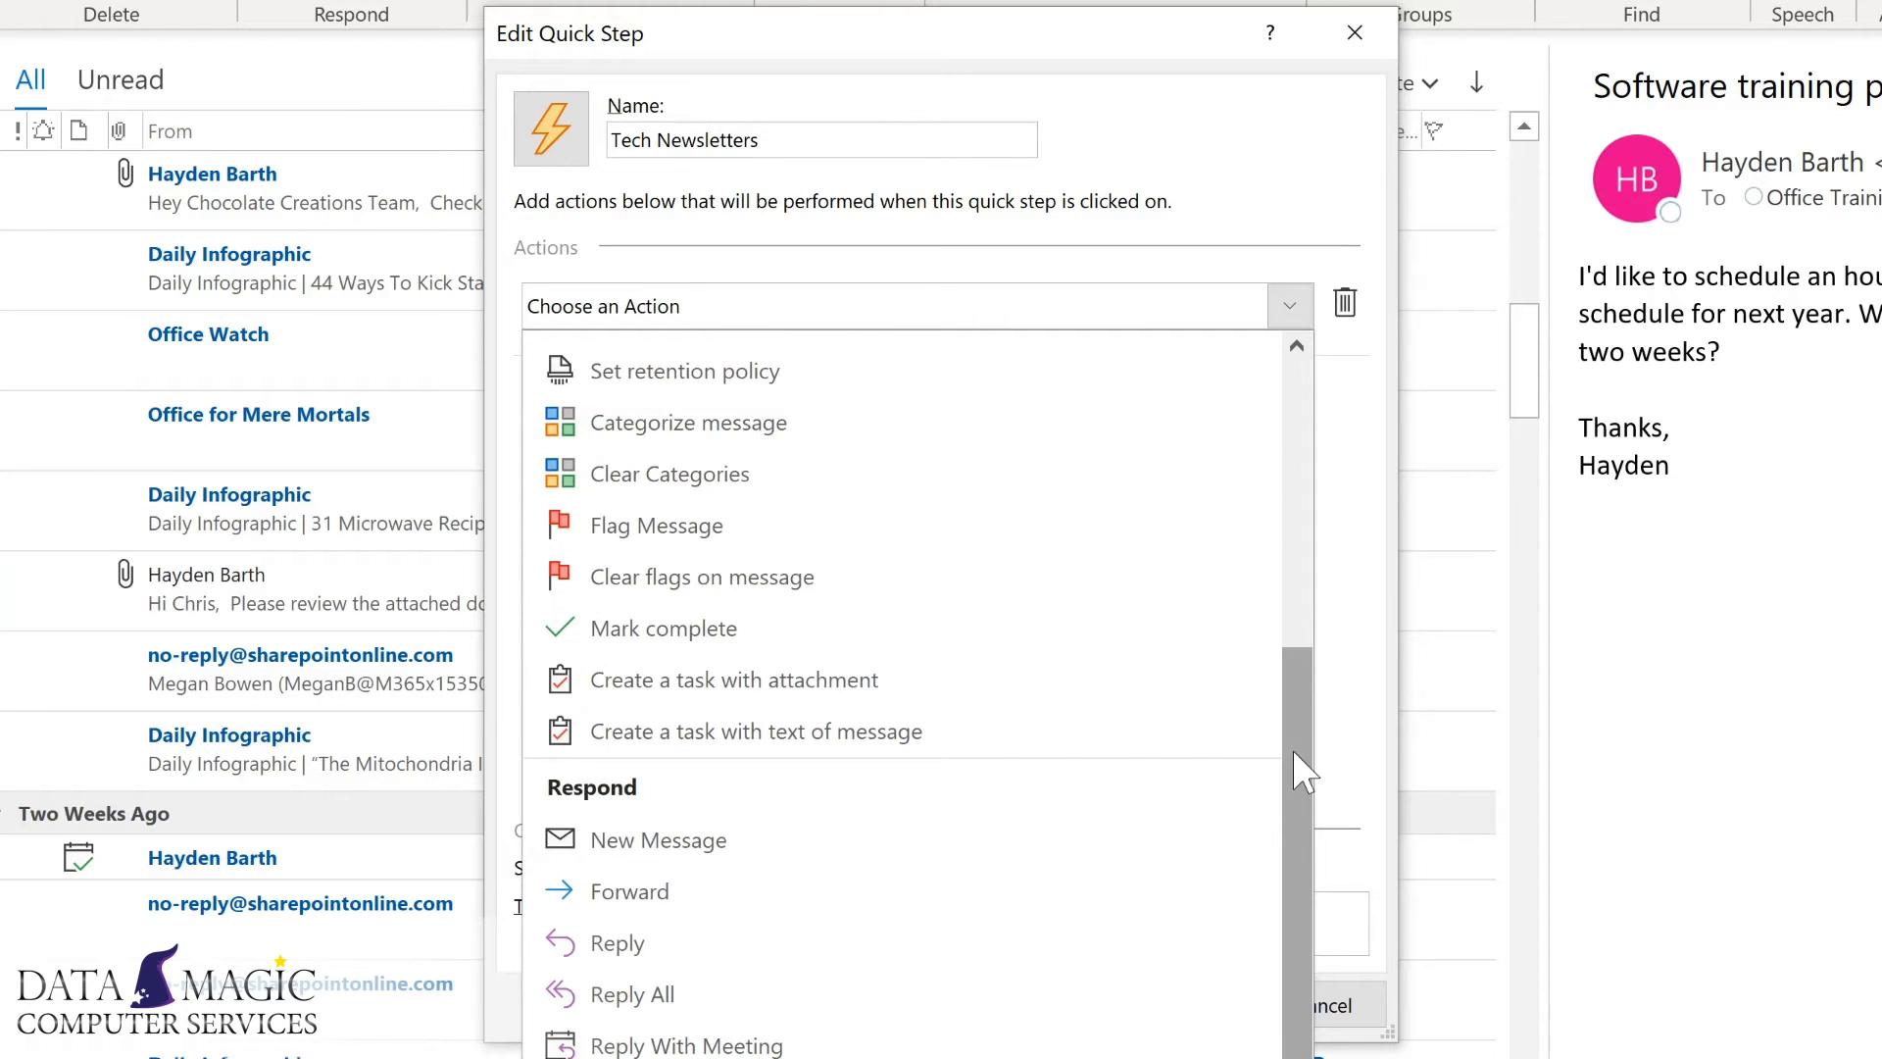
left_click_drag(1294, 751, 1284, 917)
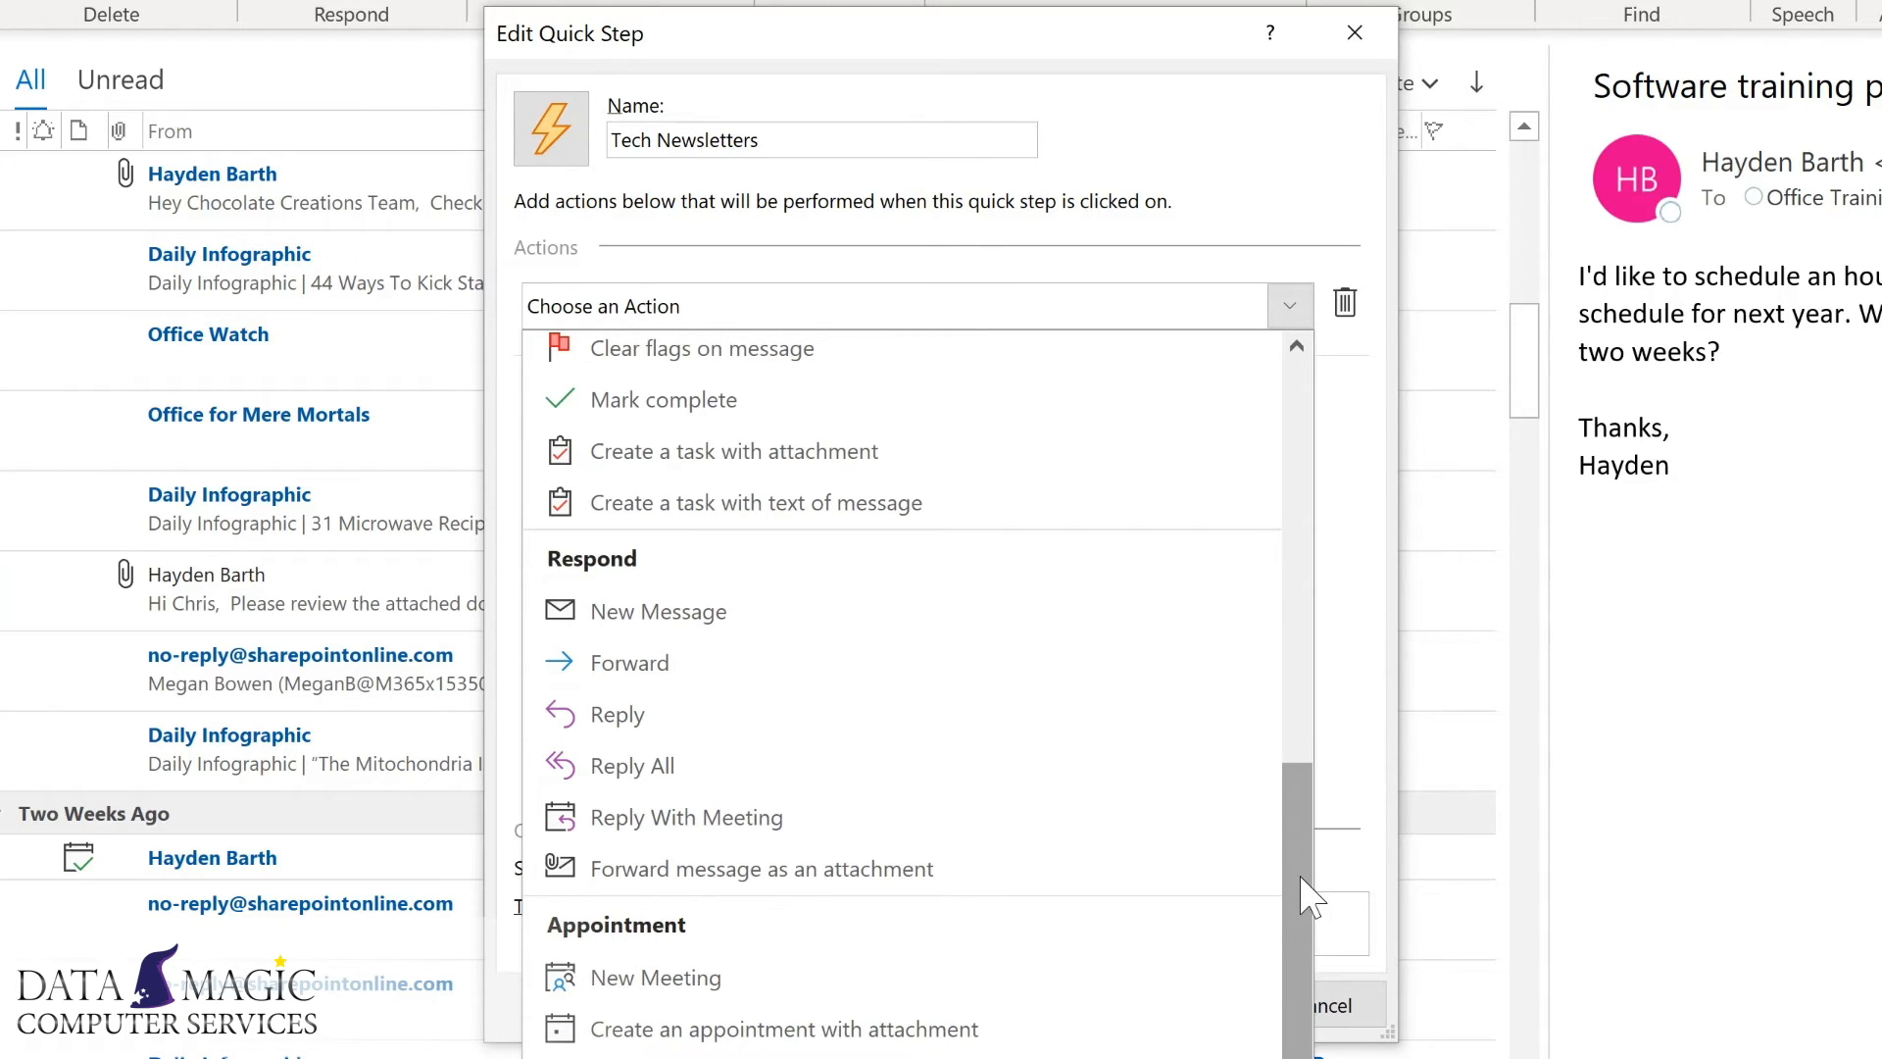
scroll(1310, 896, "up", 10)
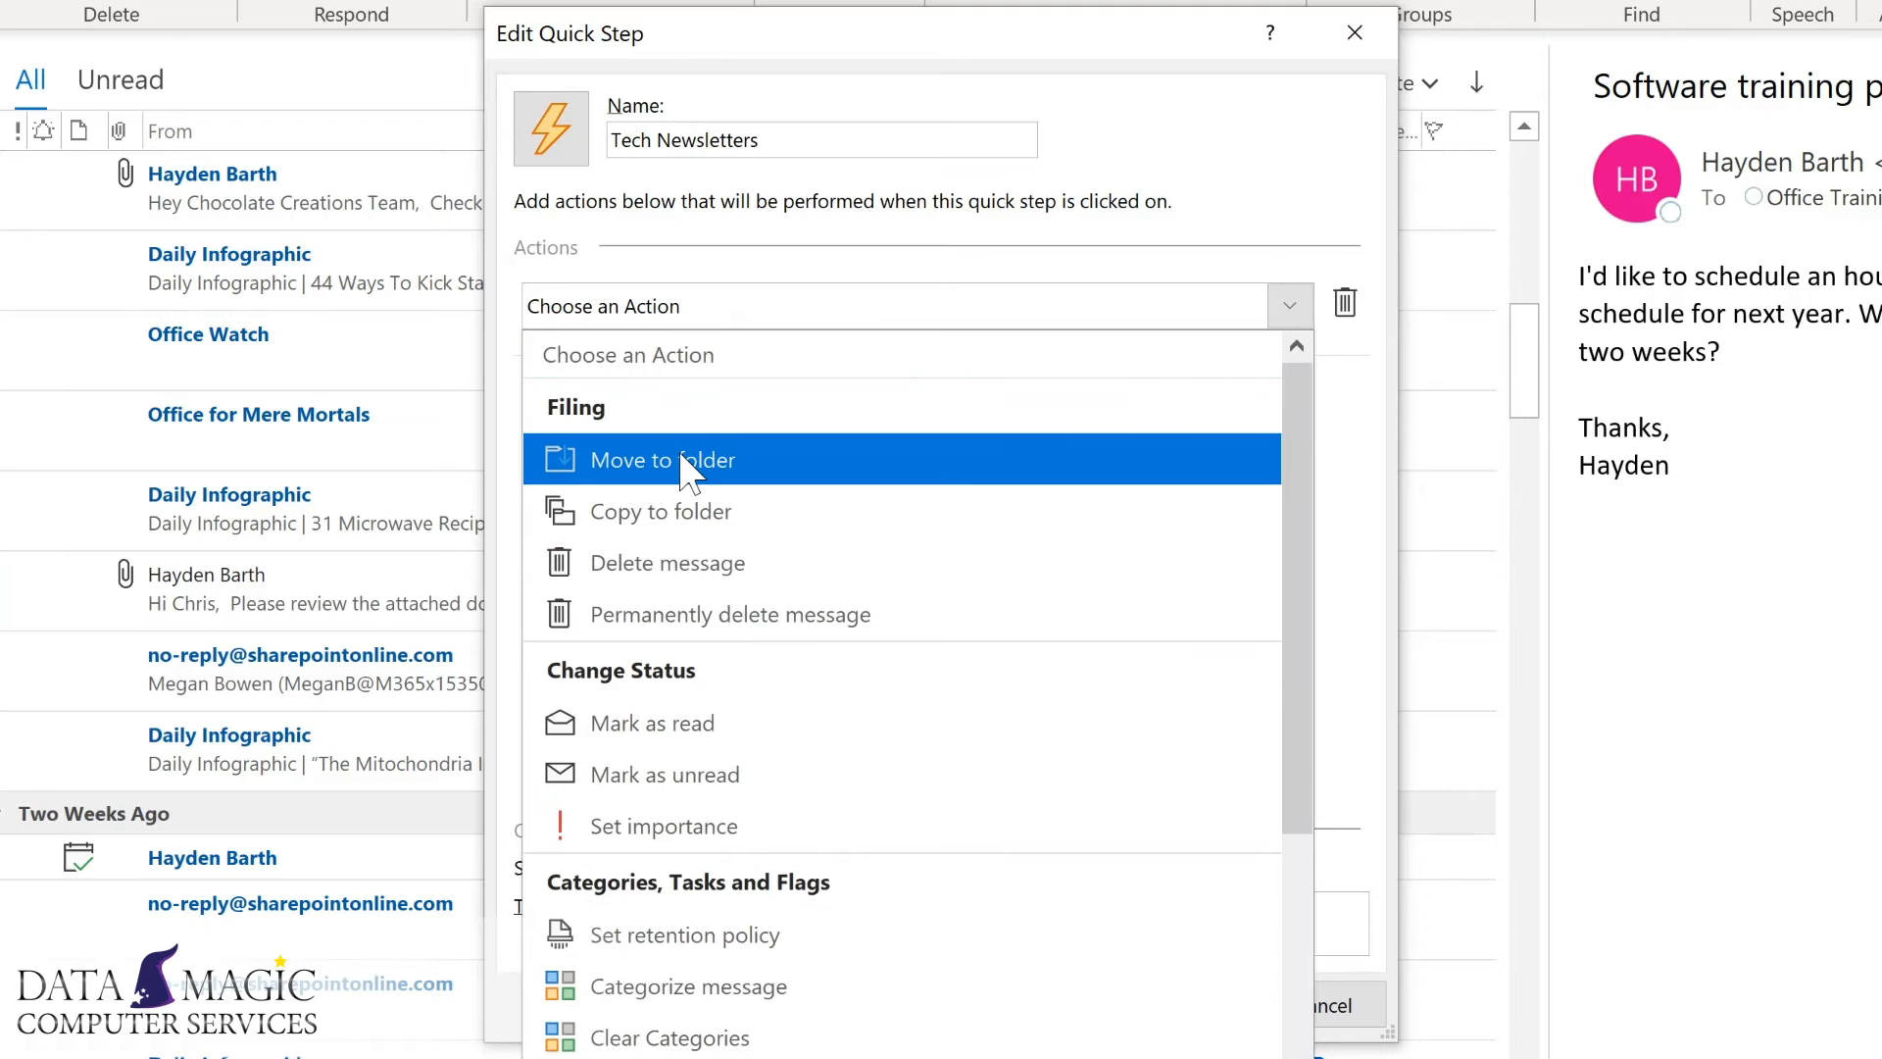
left_click(689, 358)
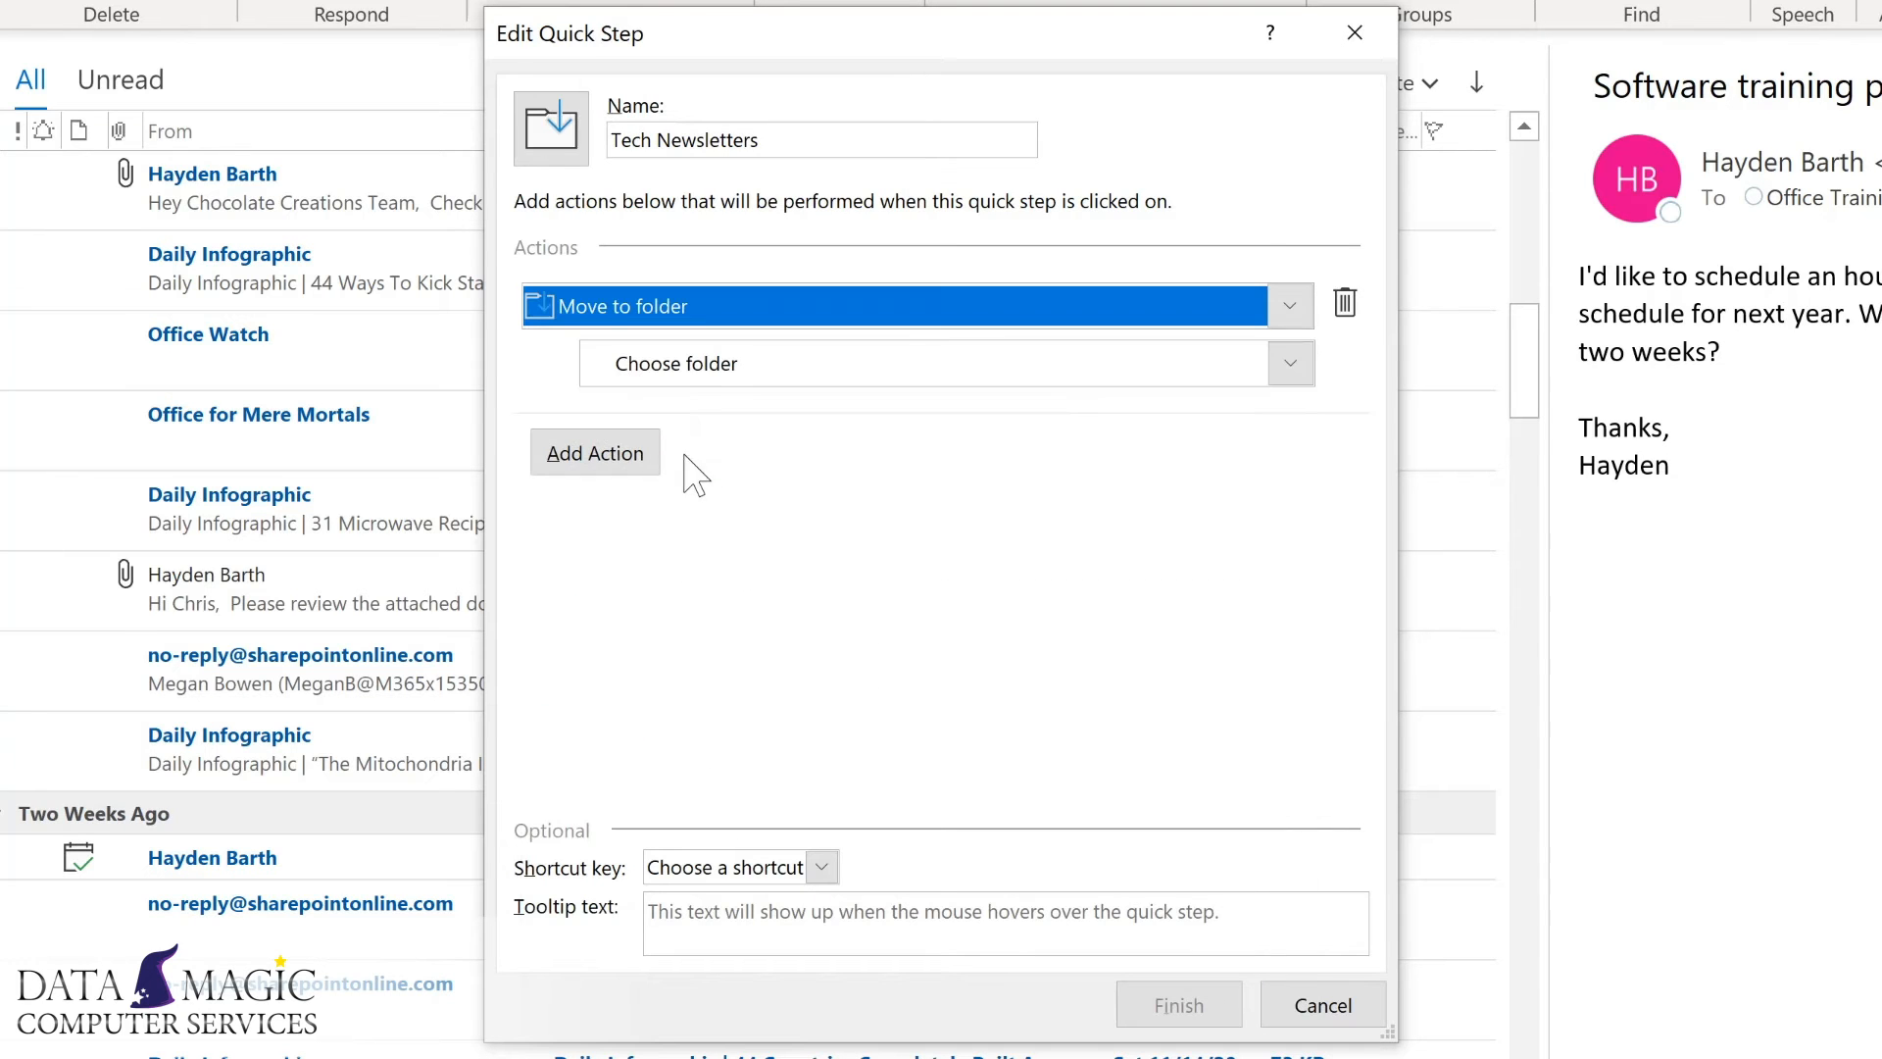
left_click(1291, 365)
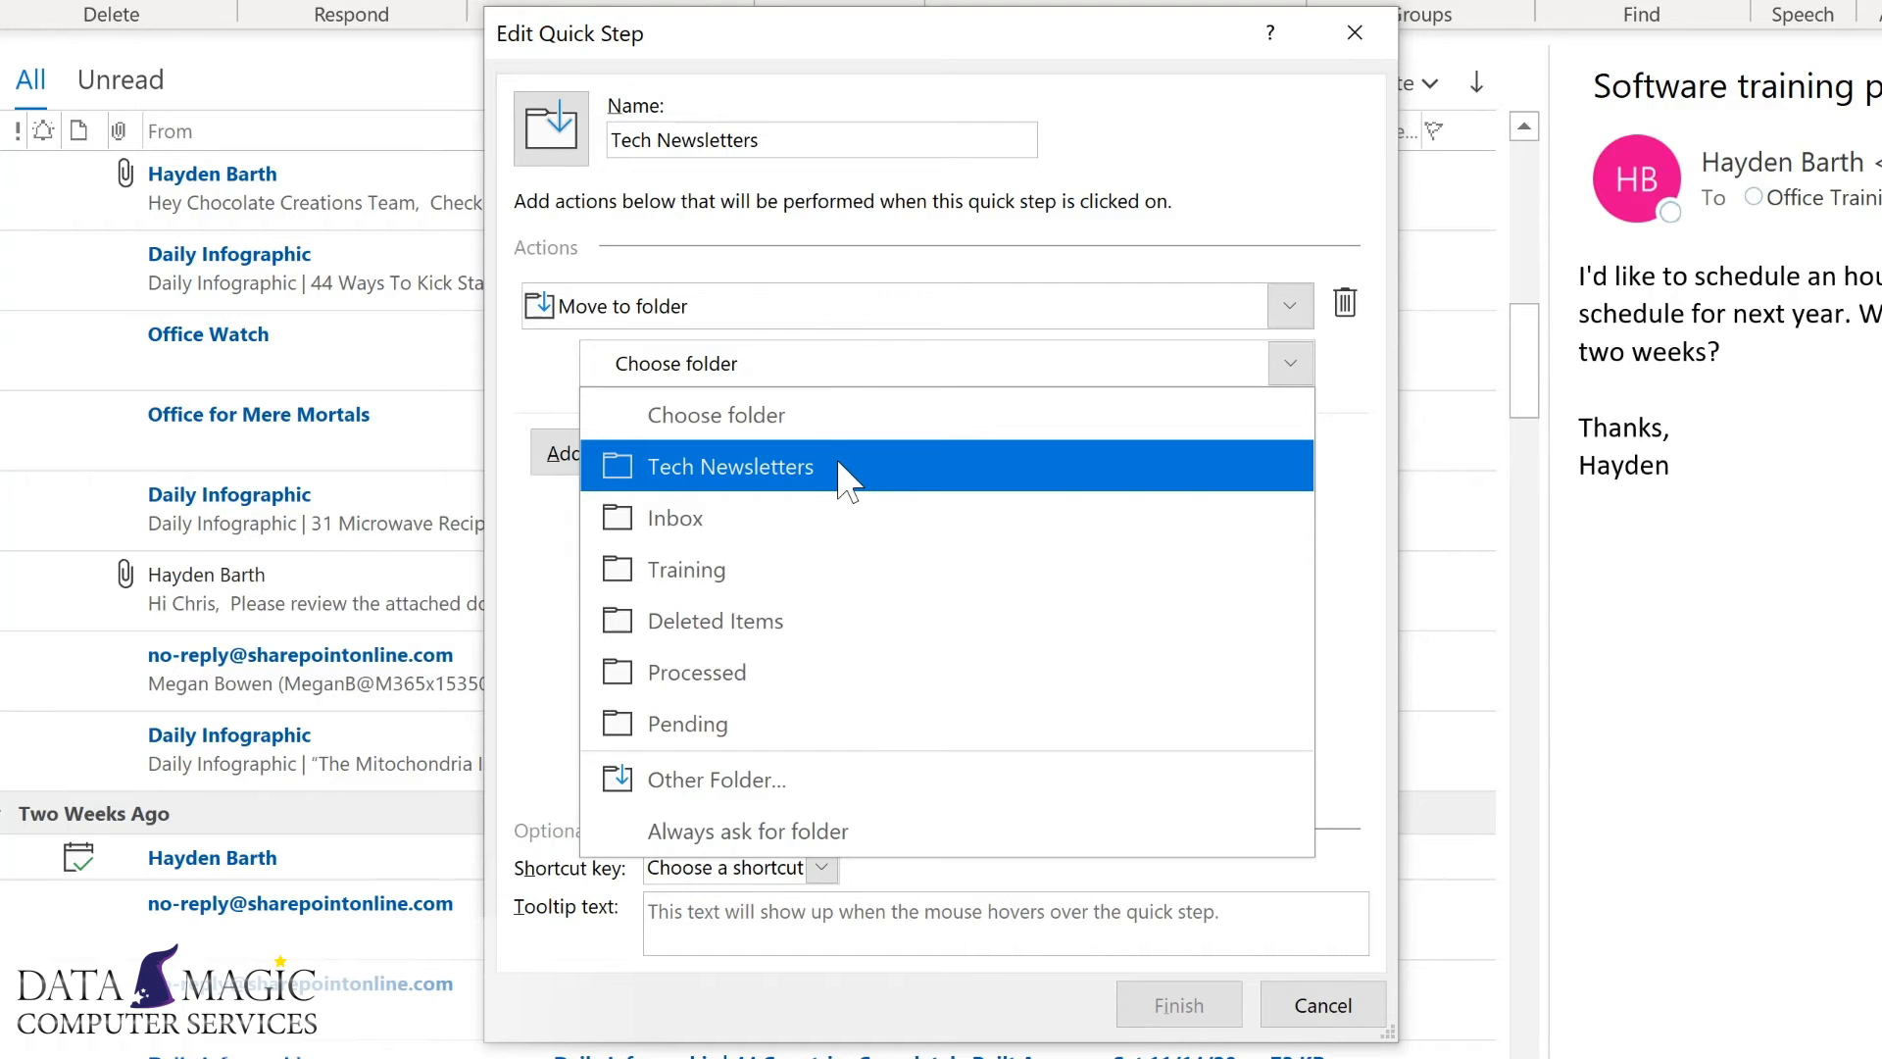
left_click(840, 467)
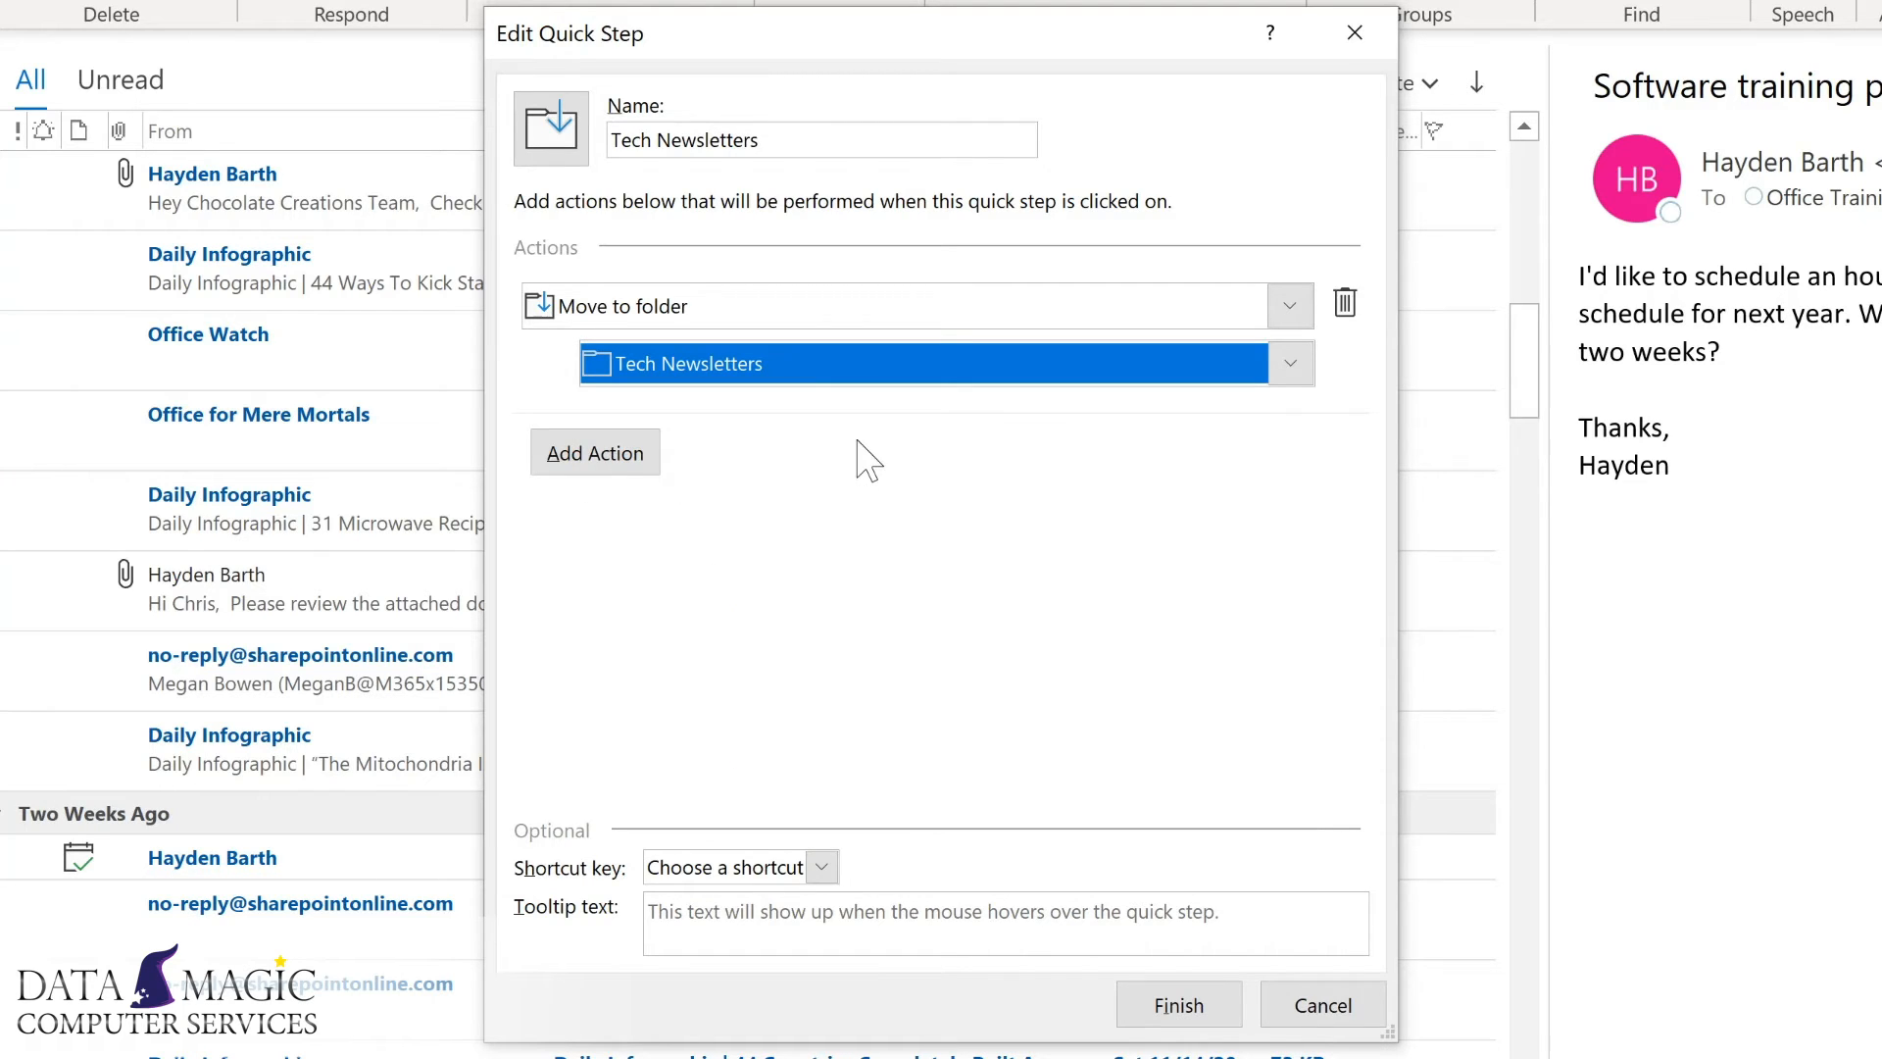
- Add a Mark as read action, the shortcut CTRL+SHIFT+1 and the tooltip "Move to Tech Newsletter folder", and finish the Quick Step
left_click(588, 456)
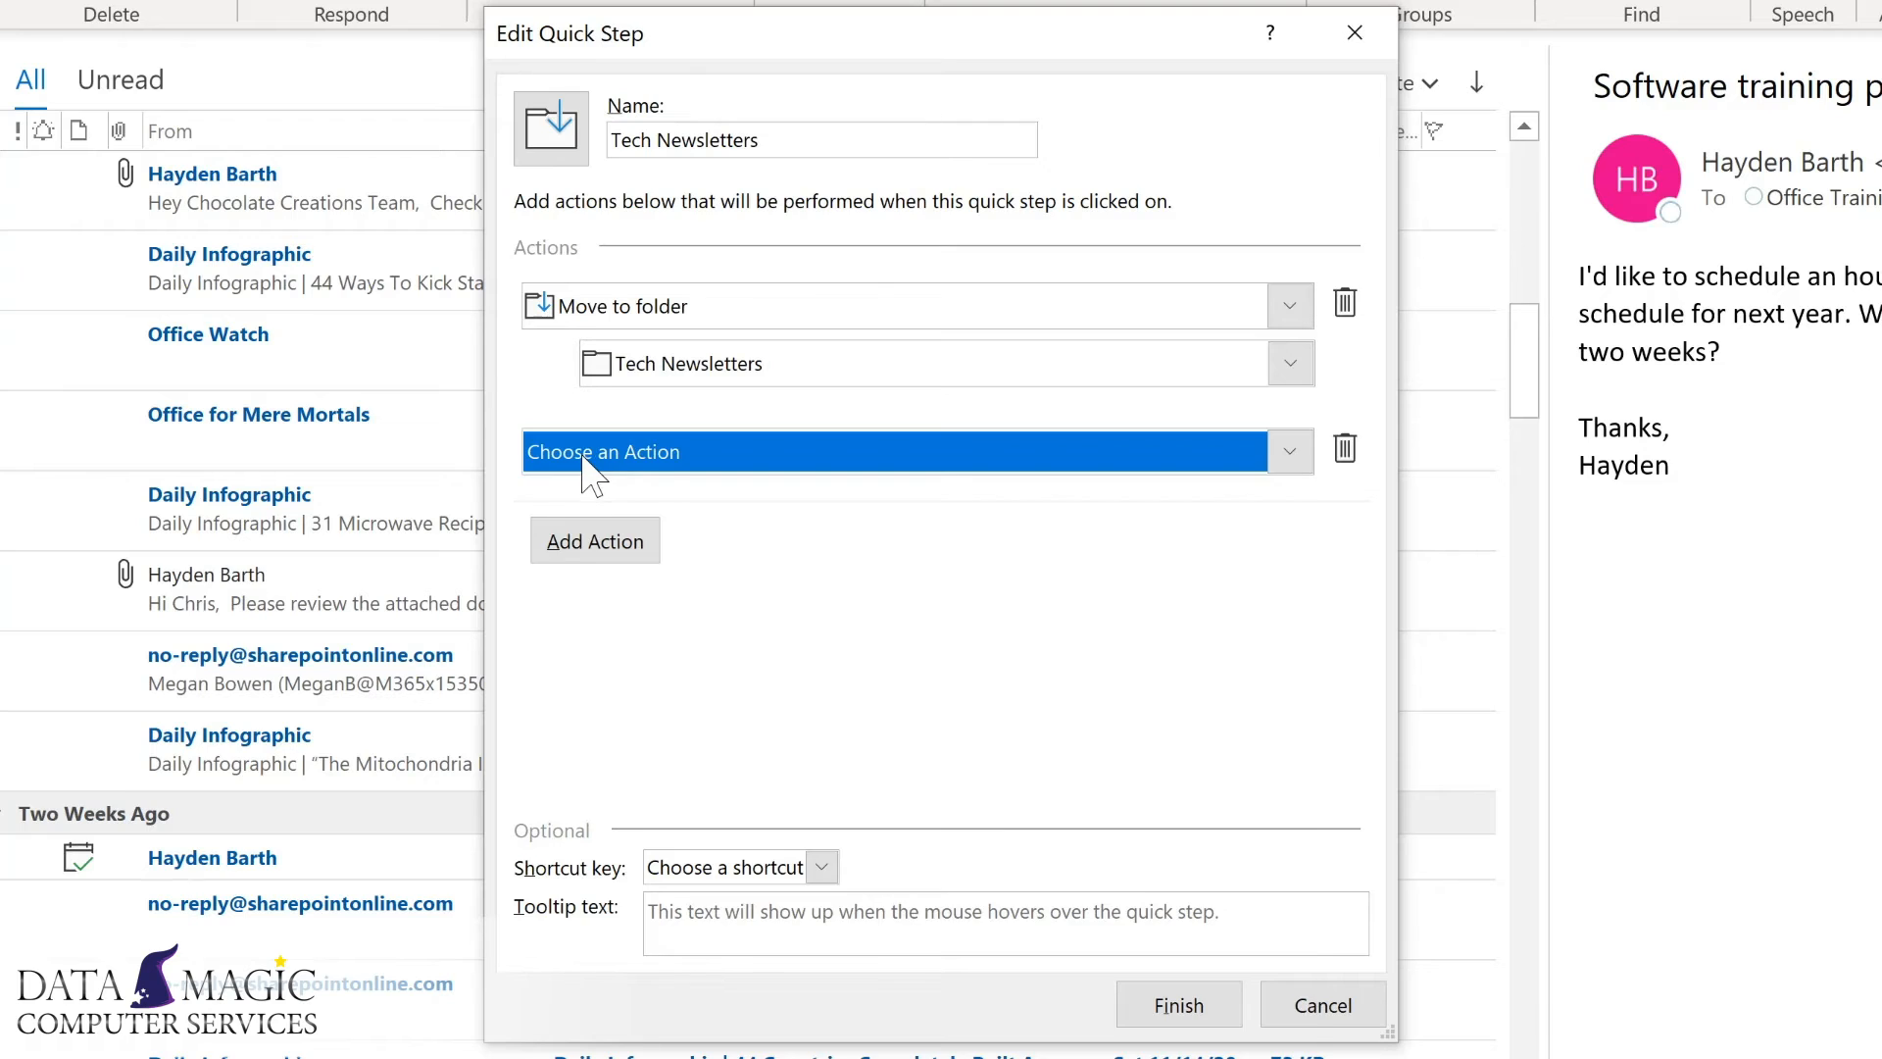
left_click(653, 452)
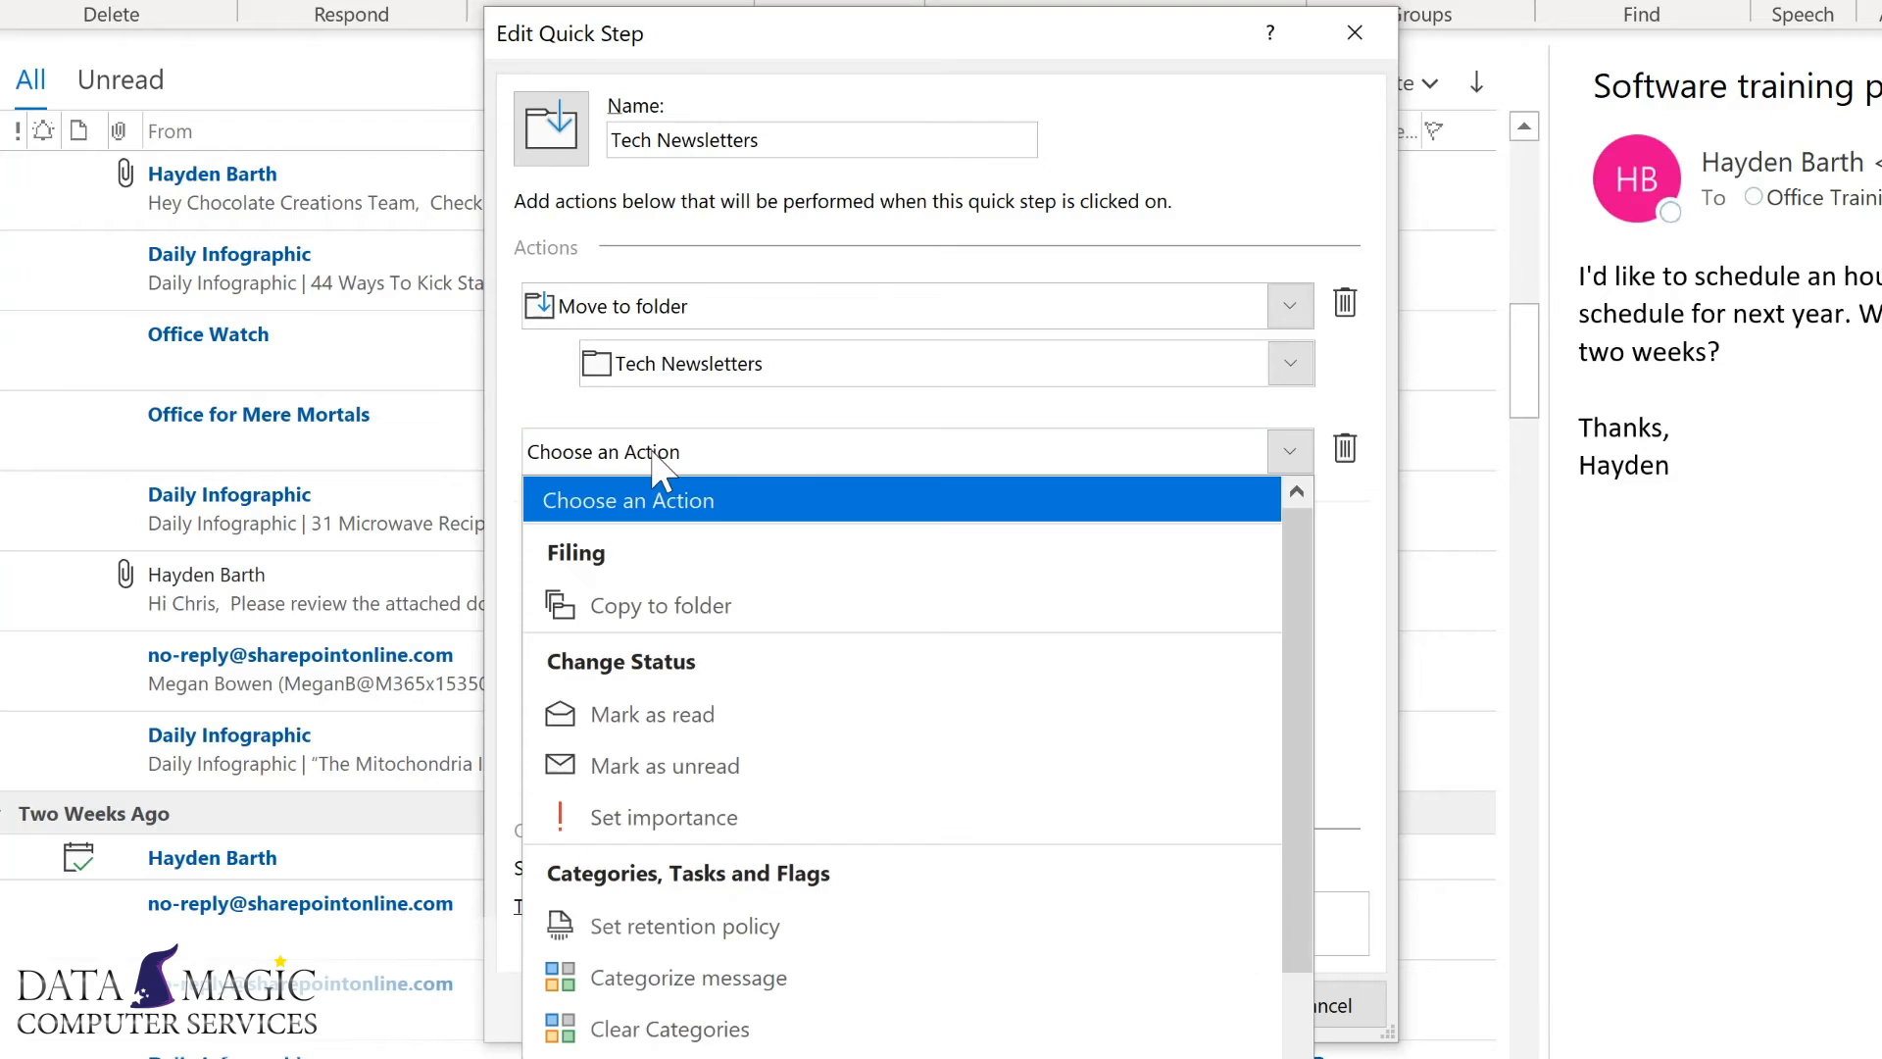
left_click(648, 713)
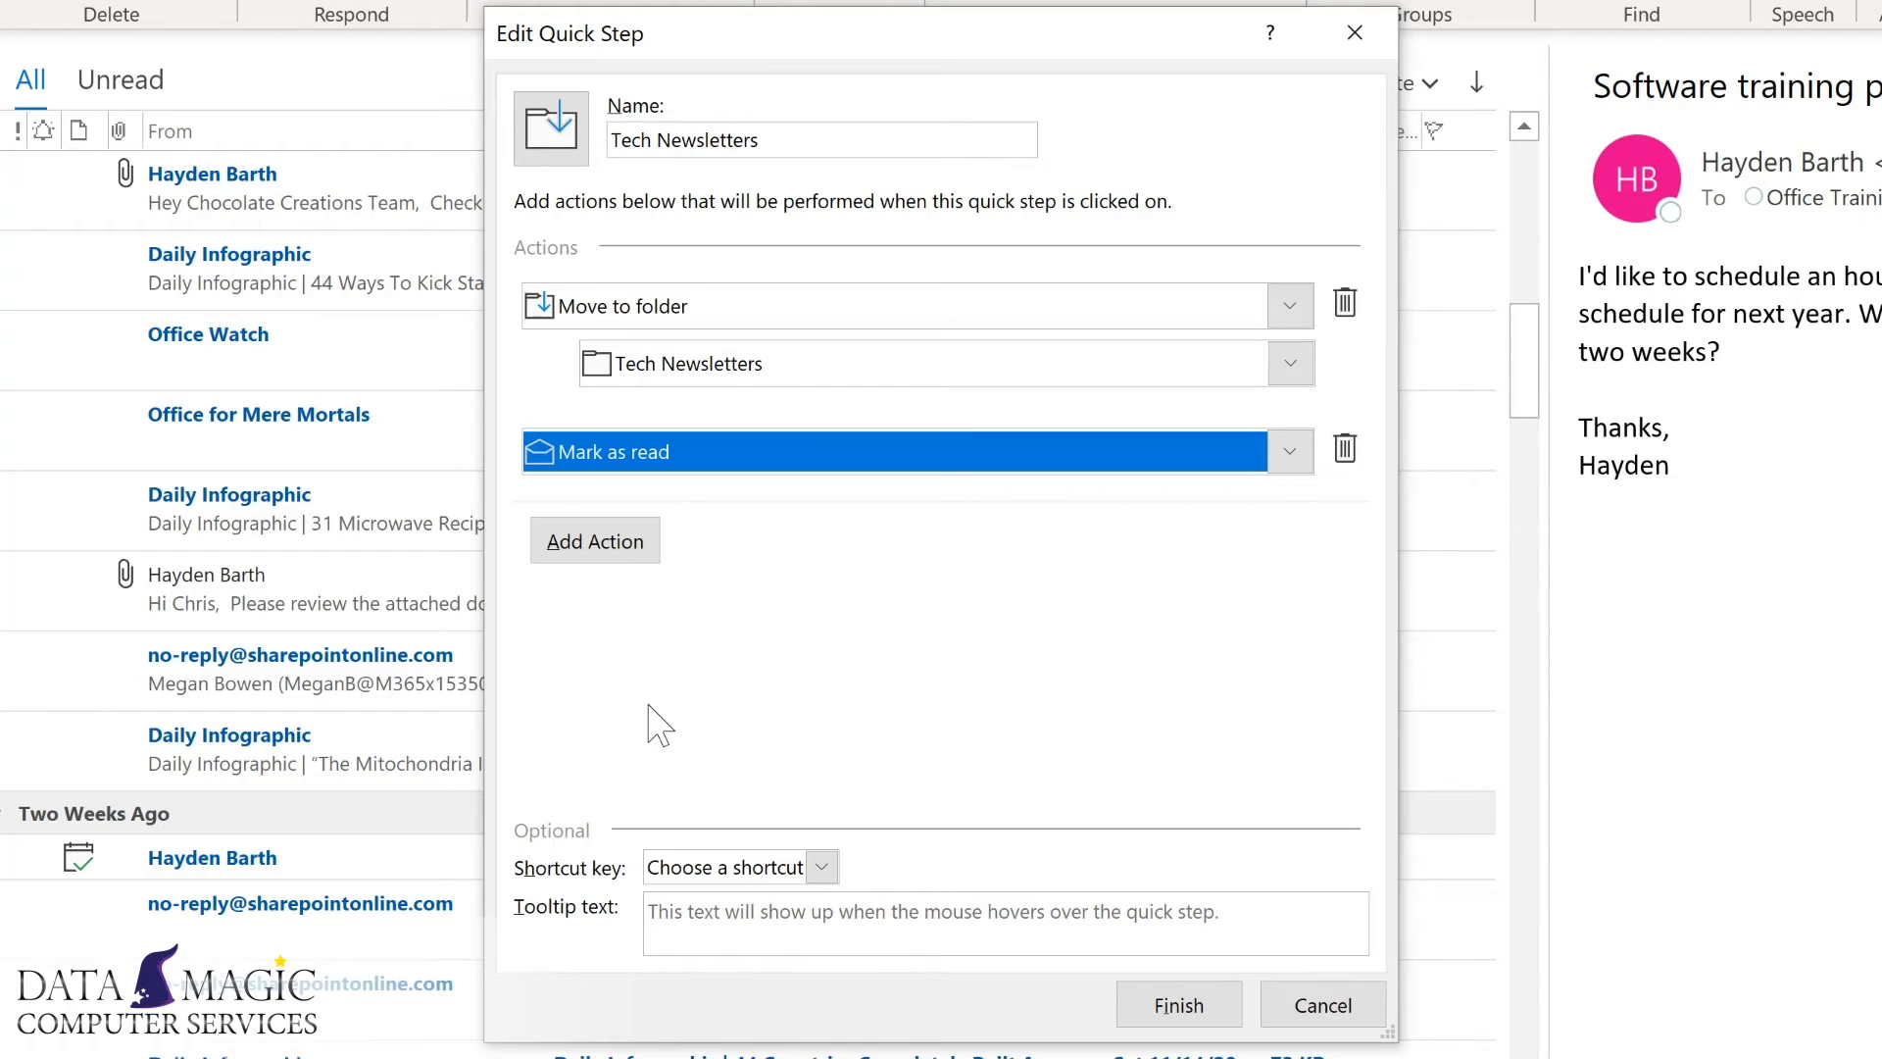
left_click(821, 867)
left_click(706, 947)
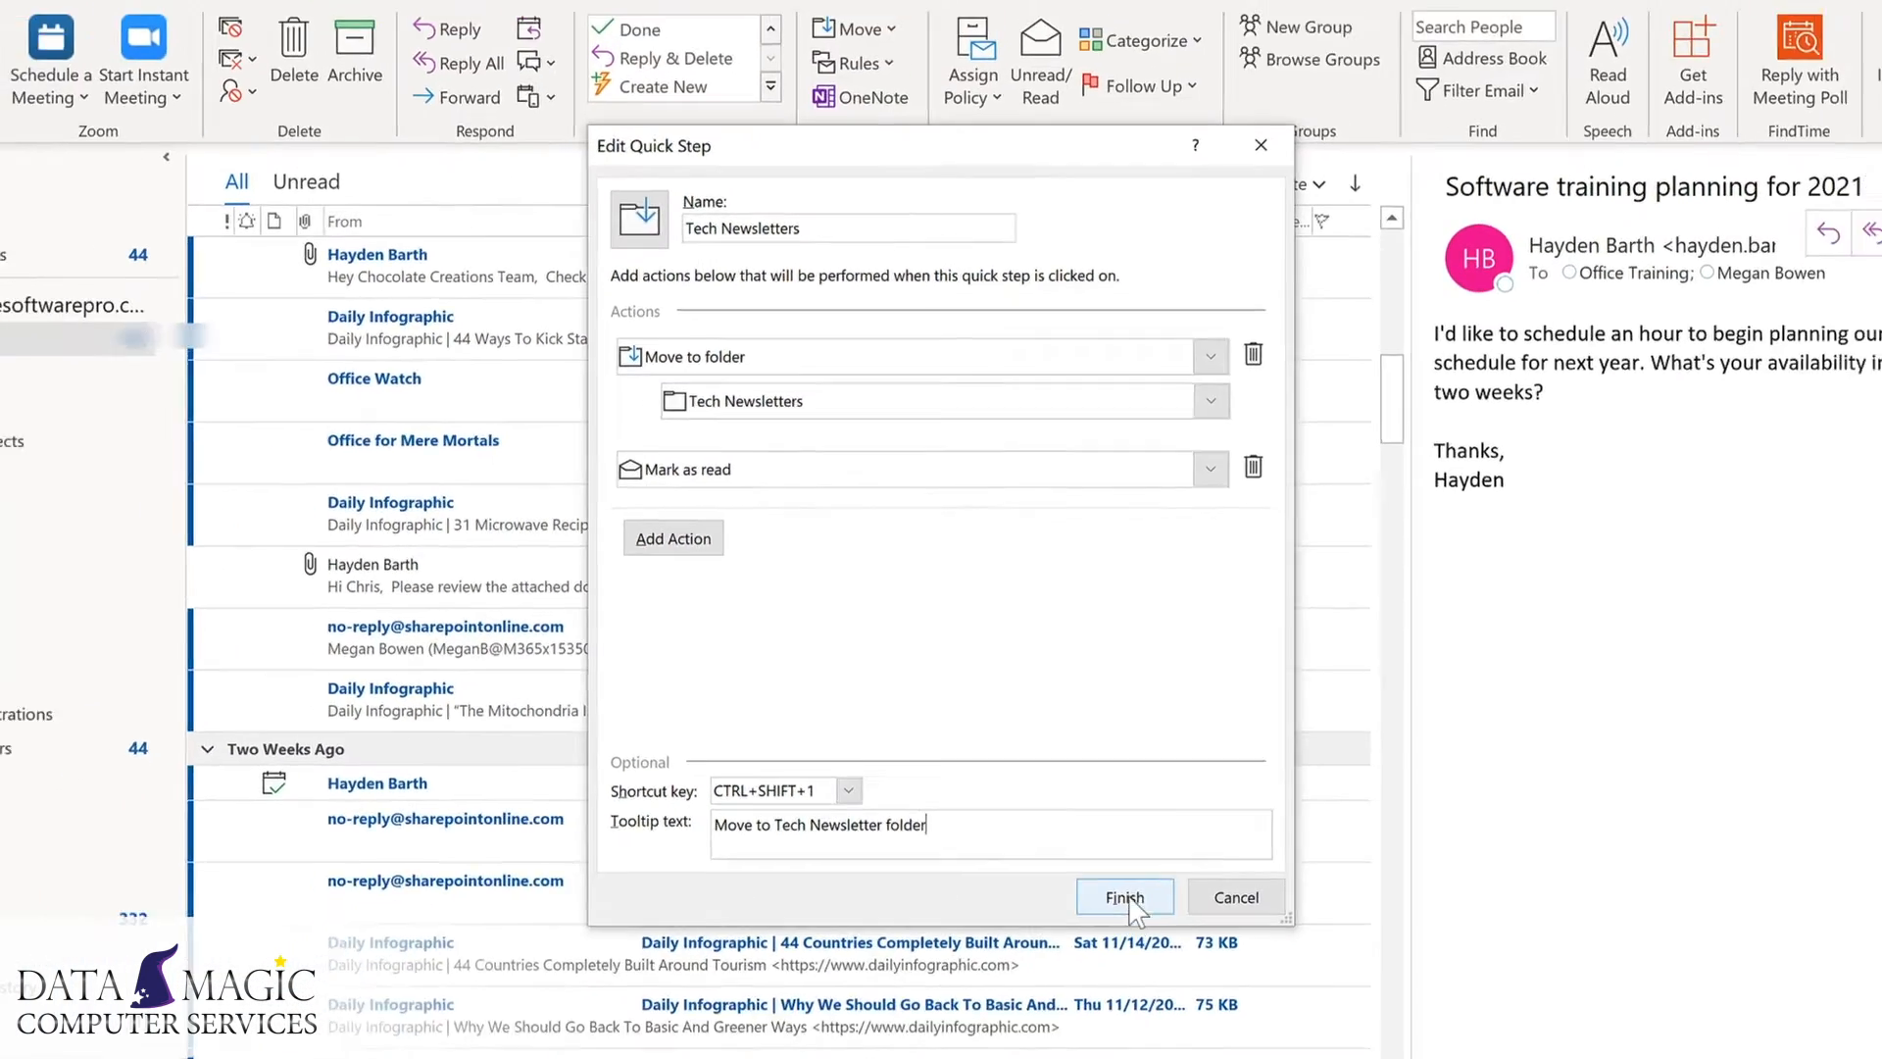
left_click(1127, 898)
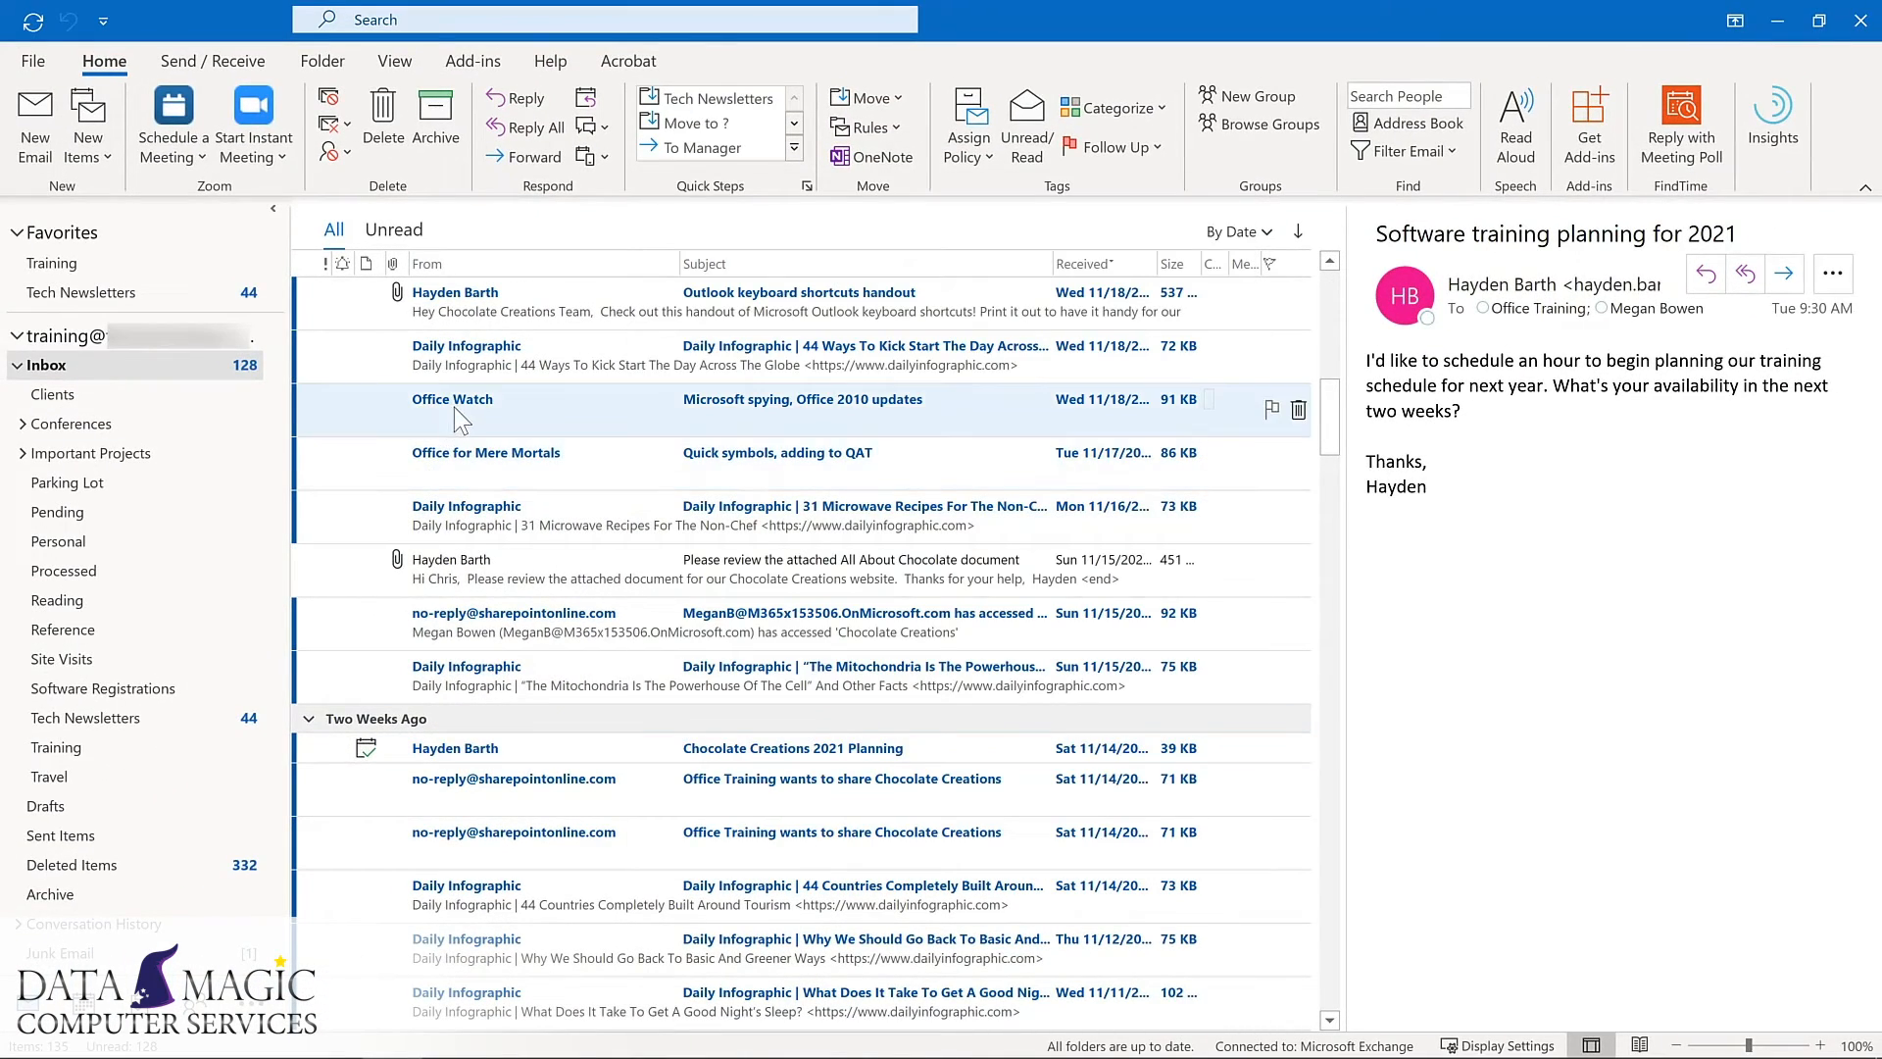
- File the Office Watch "Microsoft spying" message and the Office for Mere Mortals "Quick symbols" message with the Tech Newsletters Quick Step
left_click(462, 419)
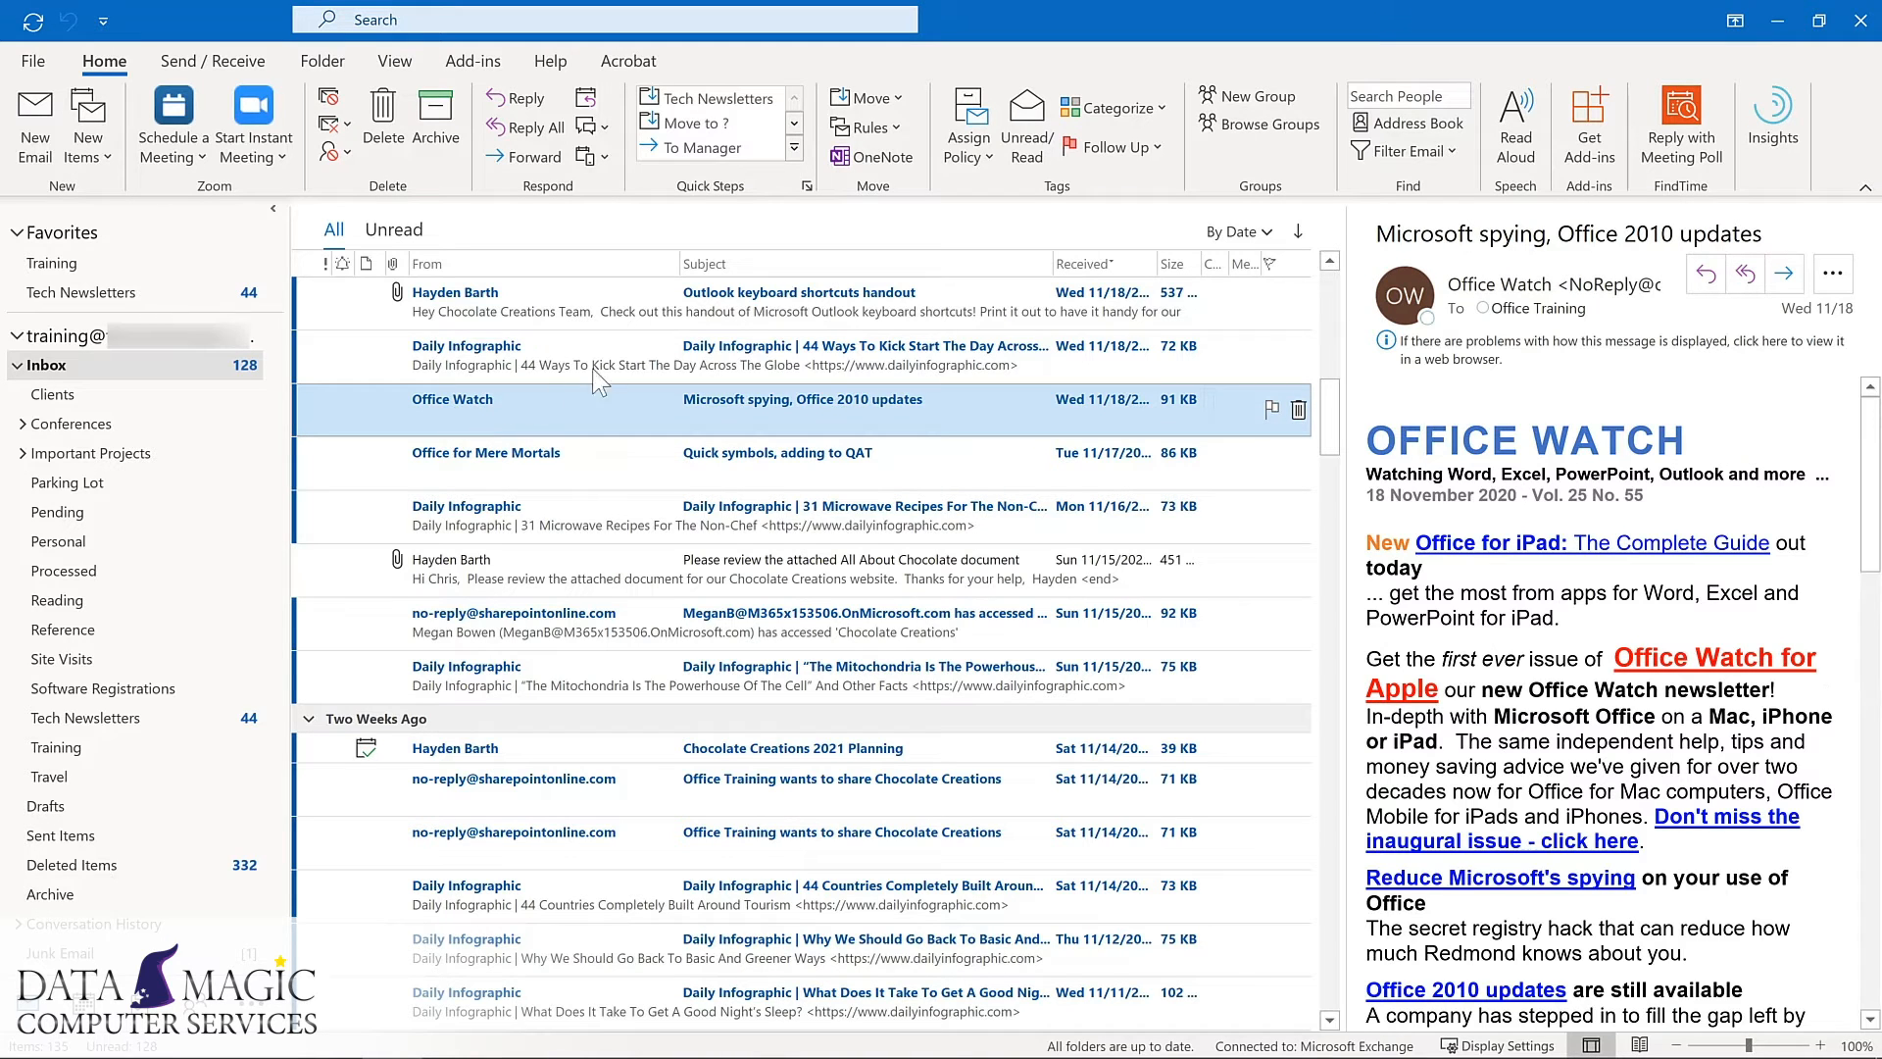
left_click(744, 98)
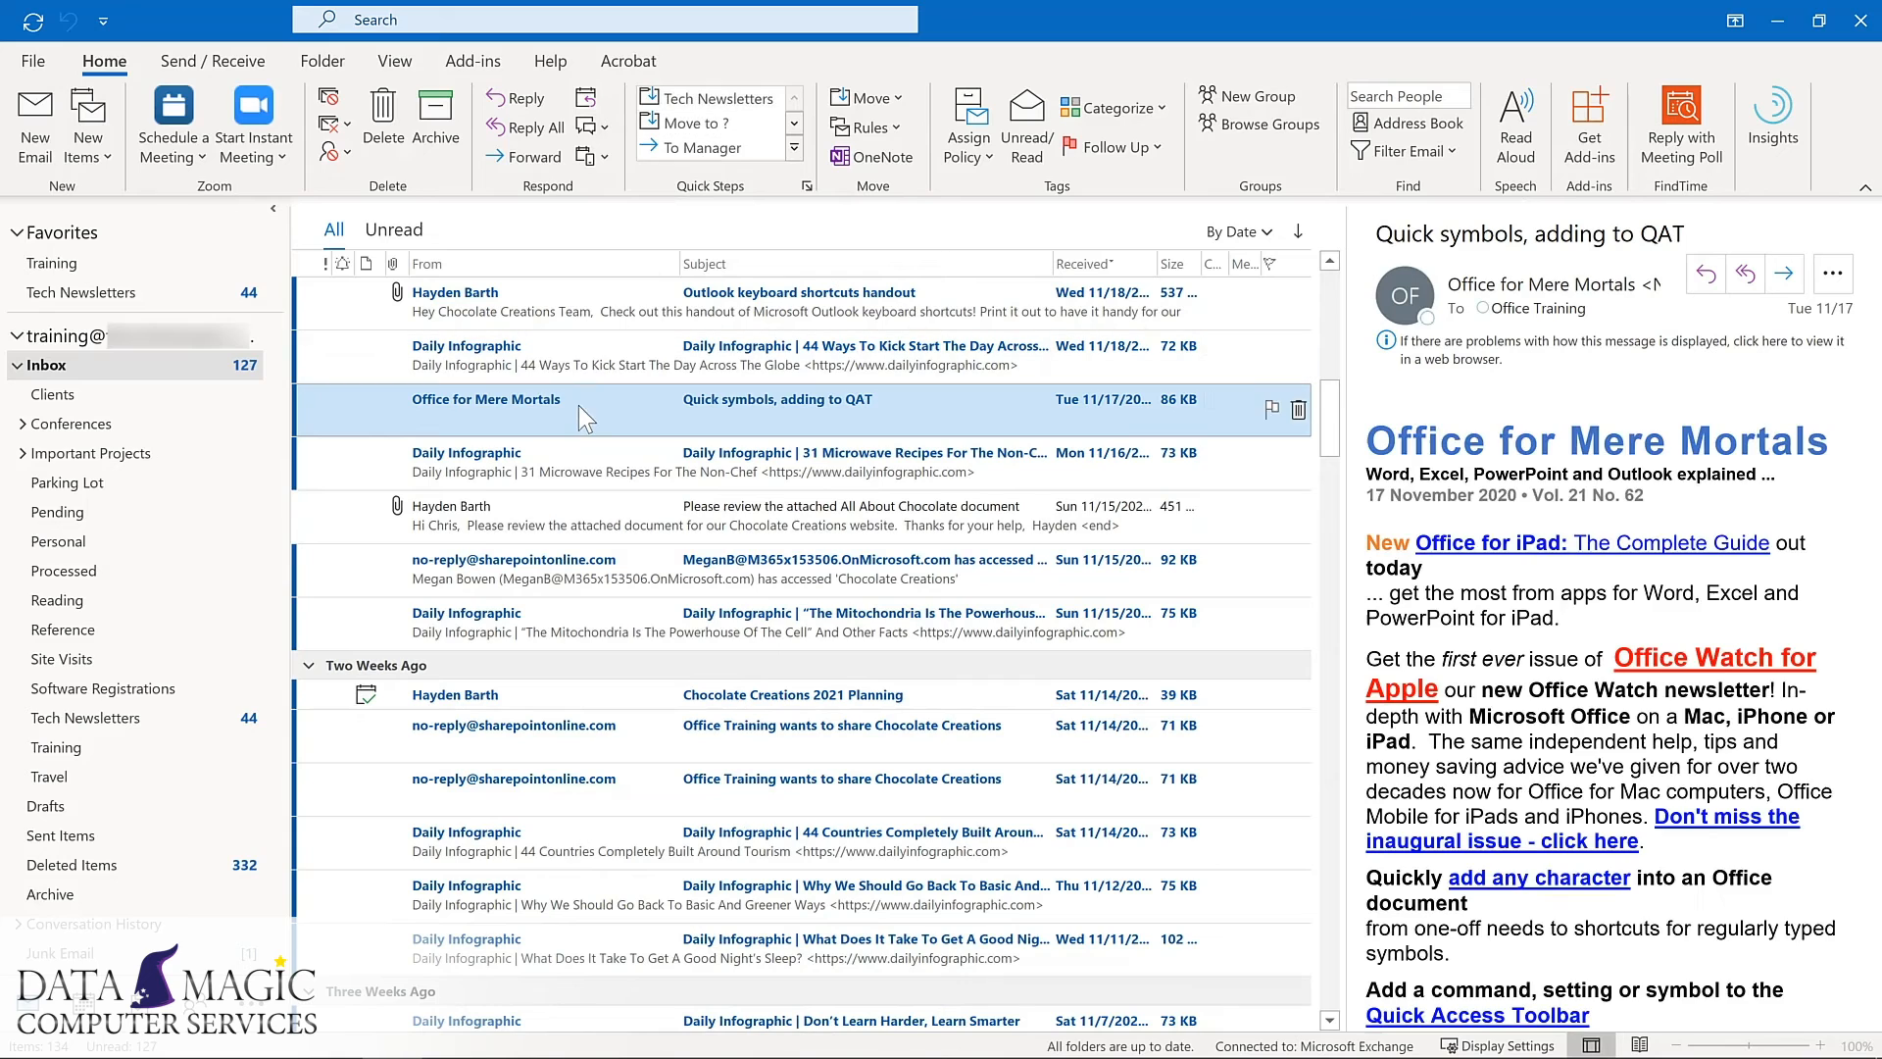
key("ctrl+shift+1")
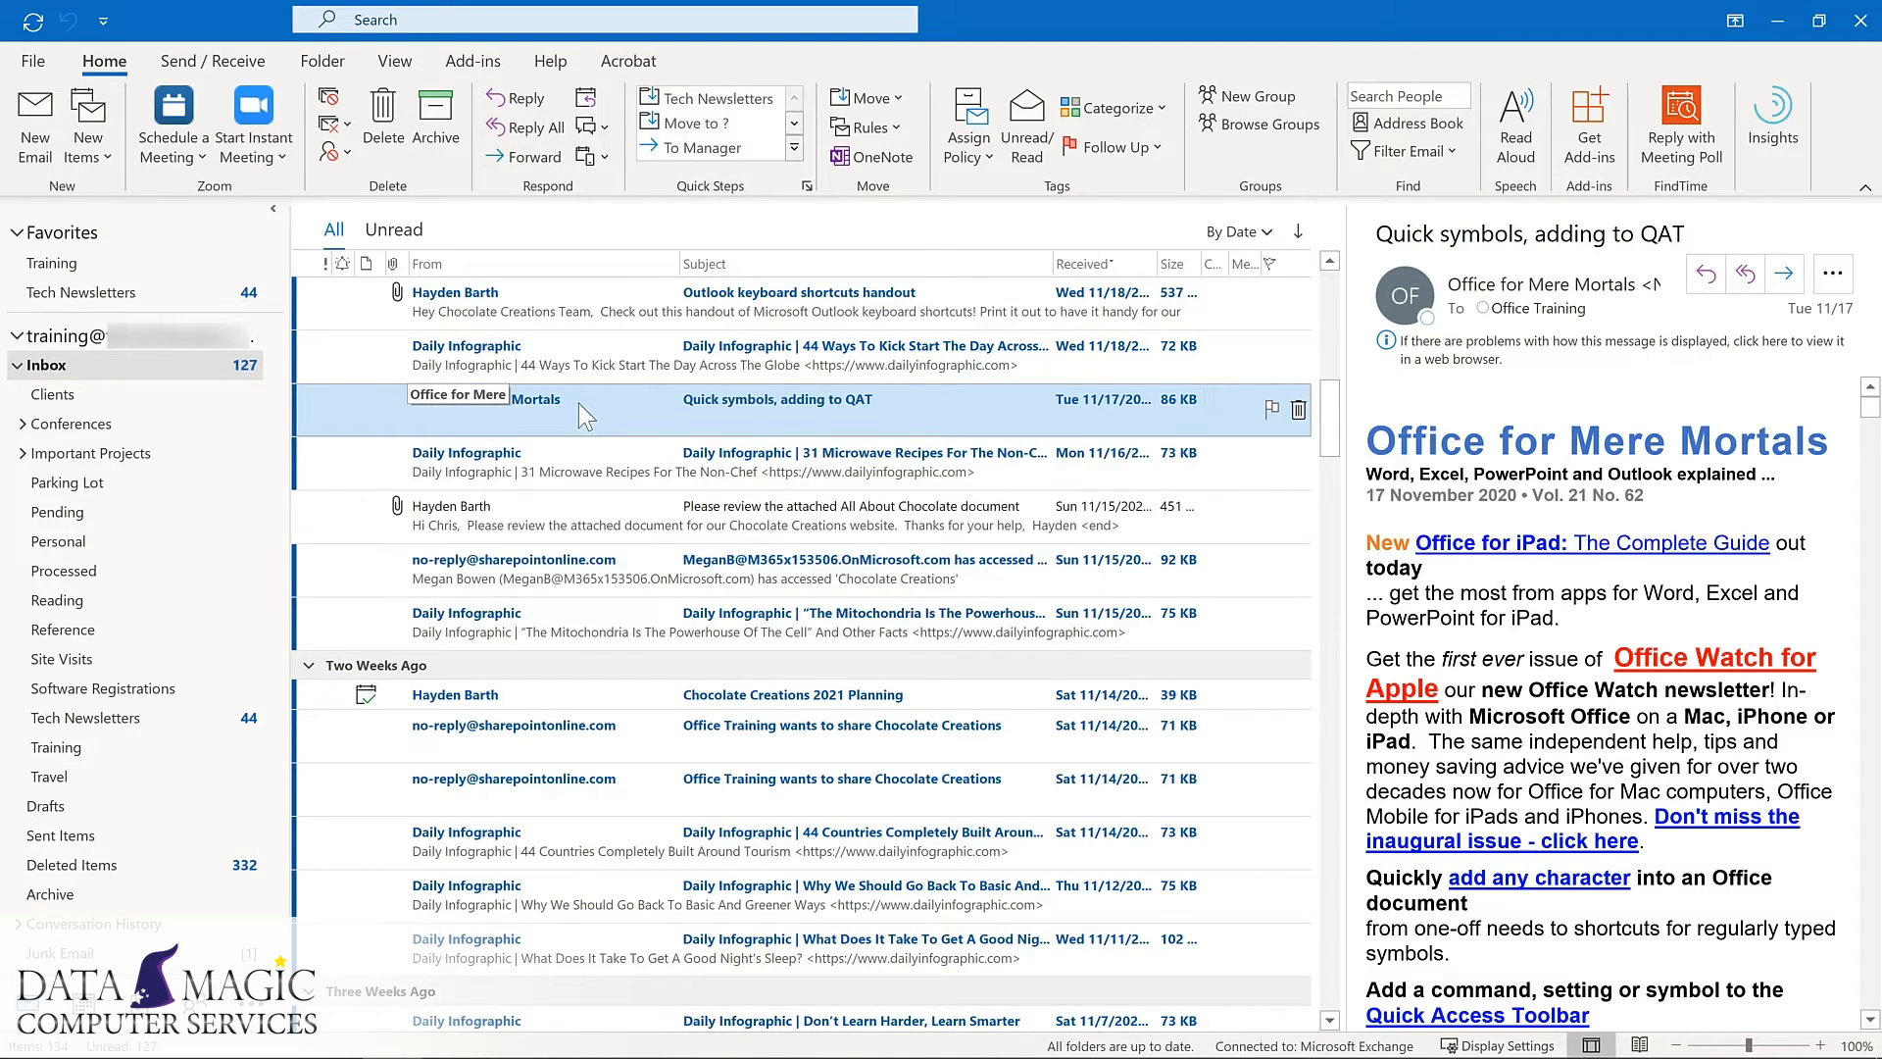
key("ctrl+shift+1")
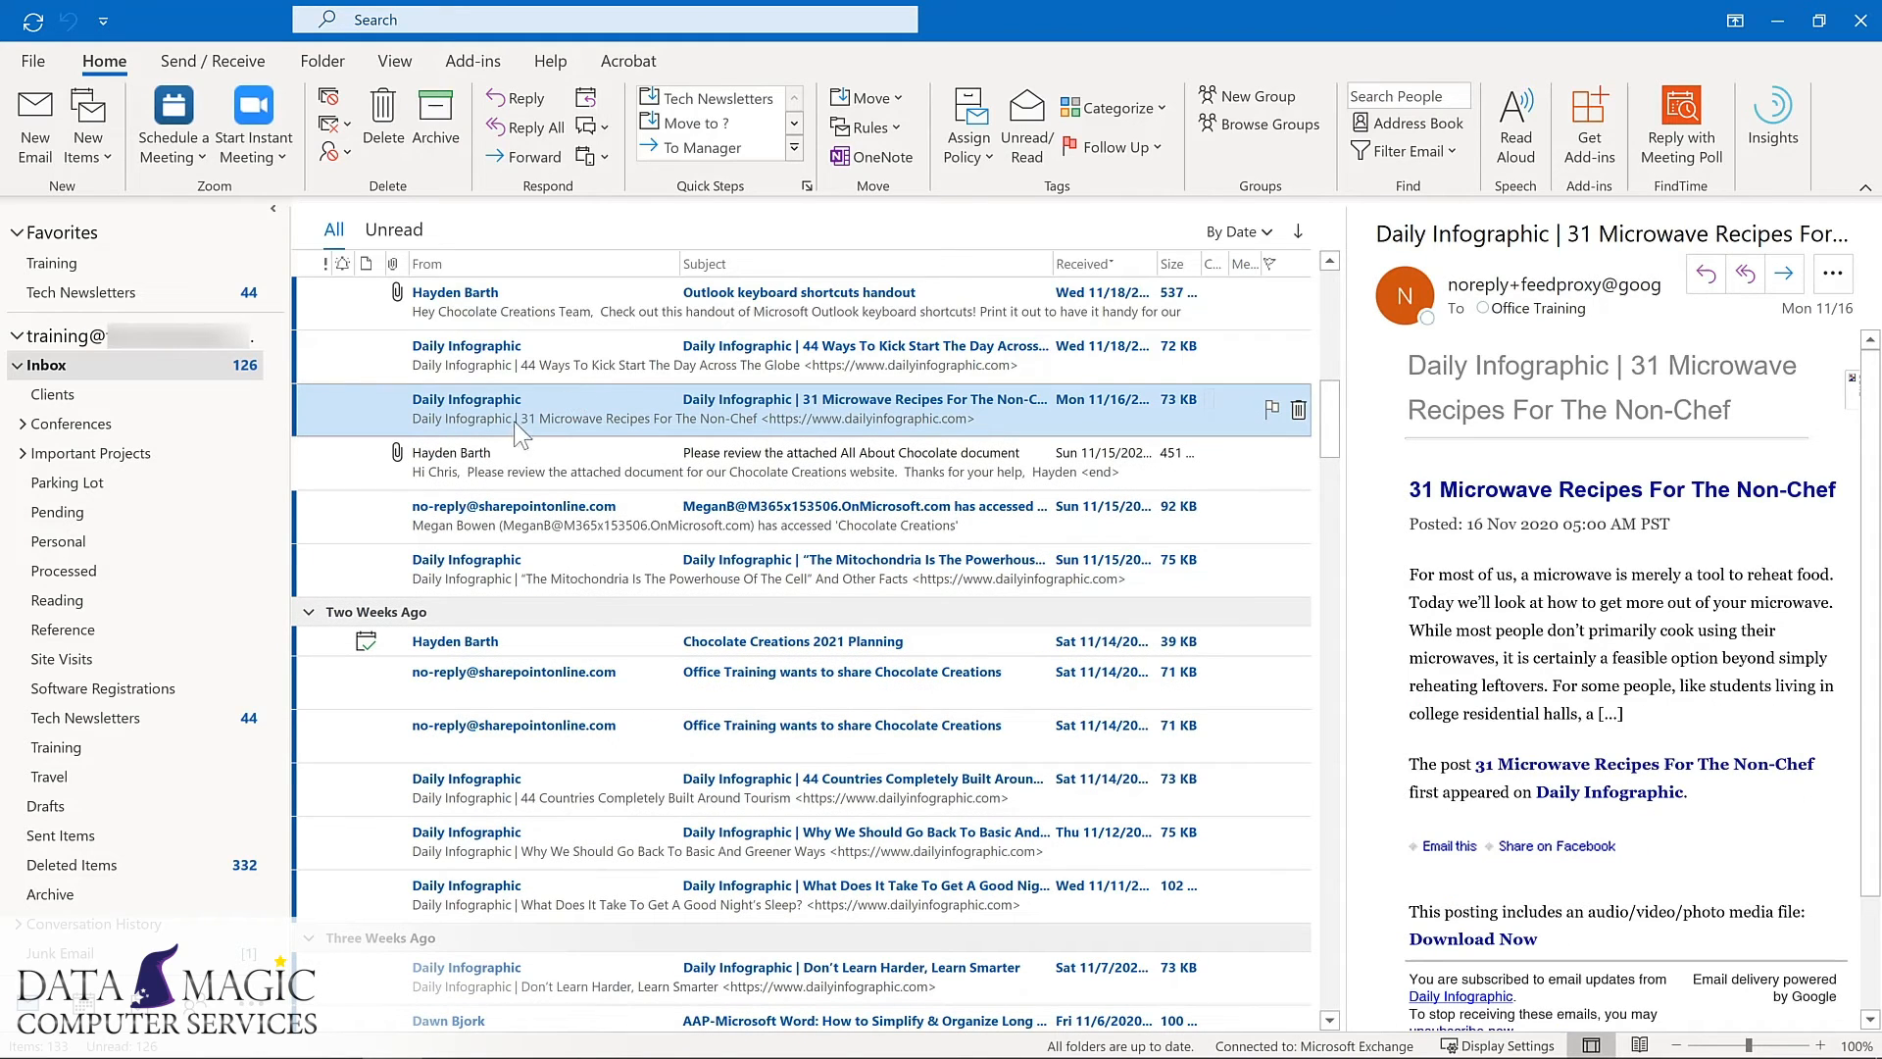
- Check the Tech Newsletters folder for the filed messages and open the Quick Steps management dialog
left_click(160, 726)
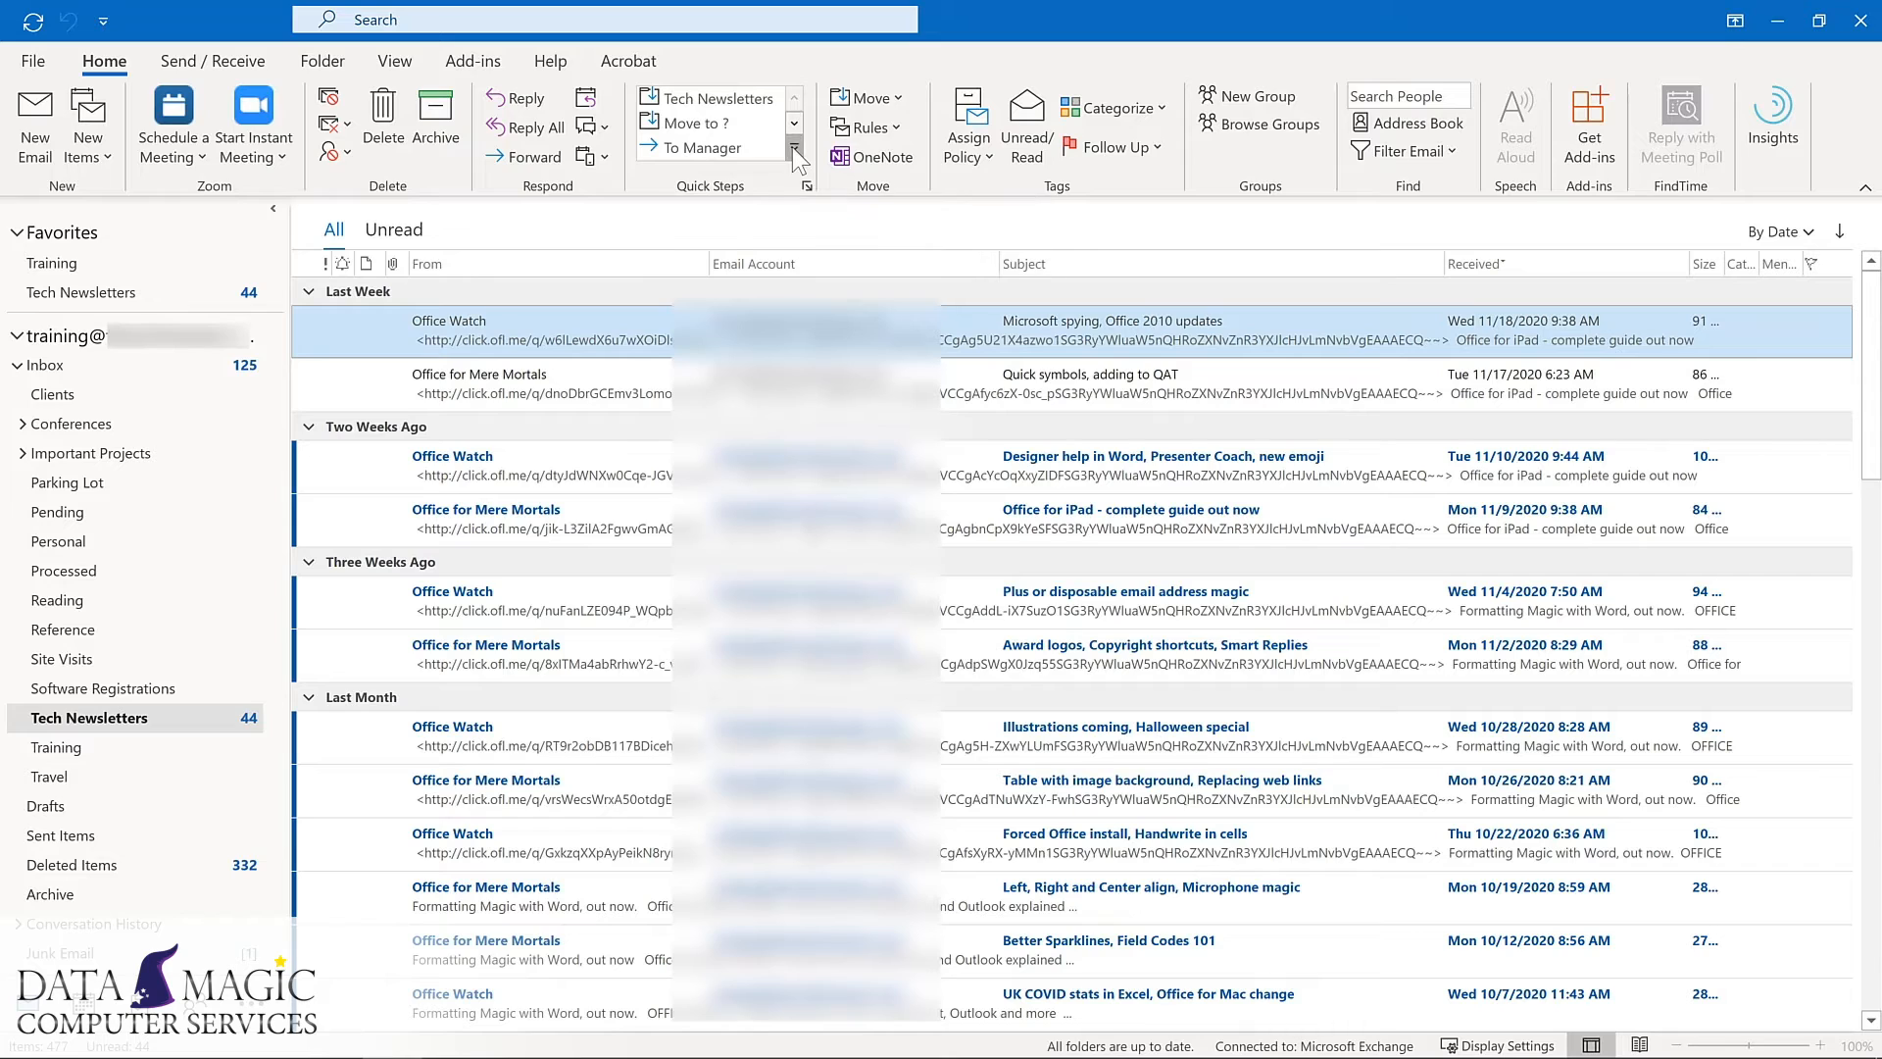
left_click(792, 147)
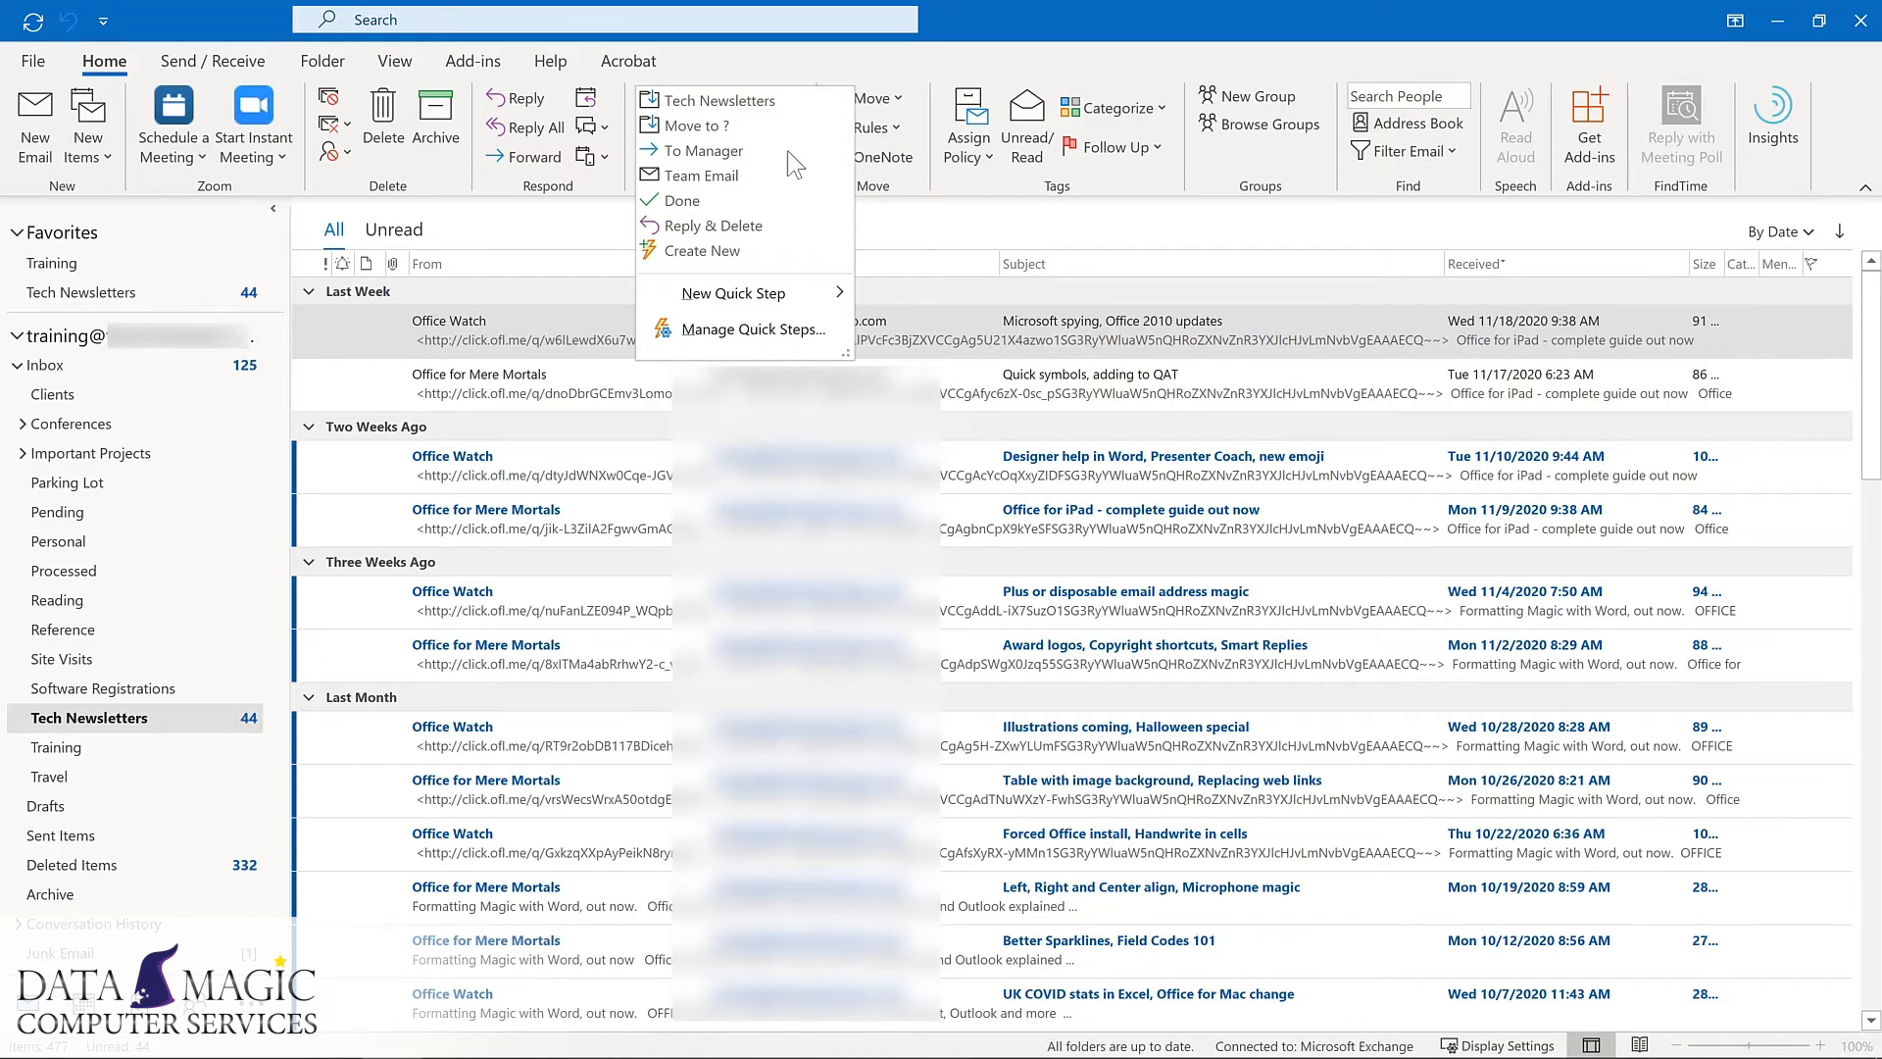
left_click(724, 329)
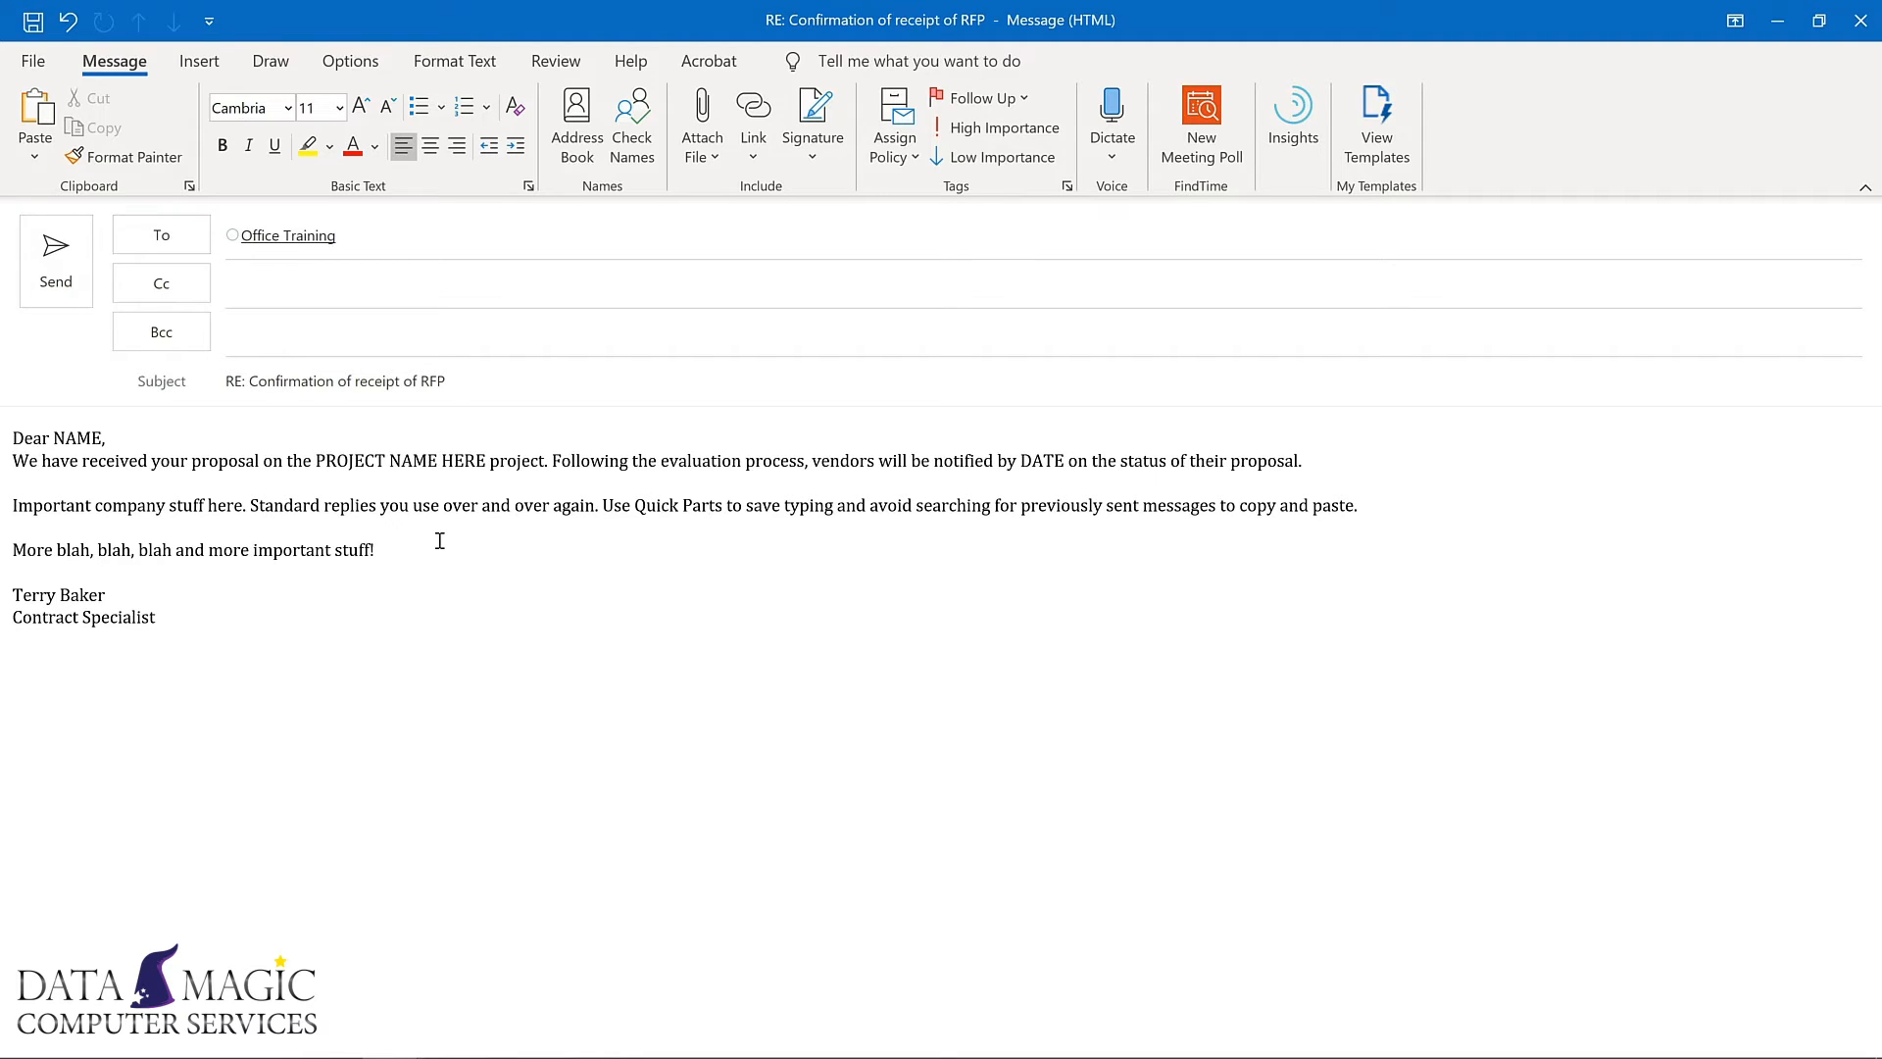
- Start saving the whole body of the RFP receipt reply as a Quick Part named "Proposal response"
key("ctrl+a")
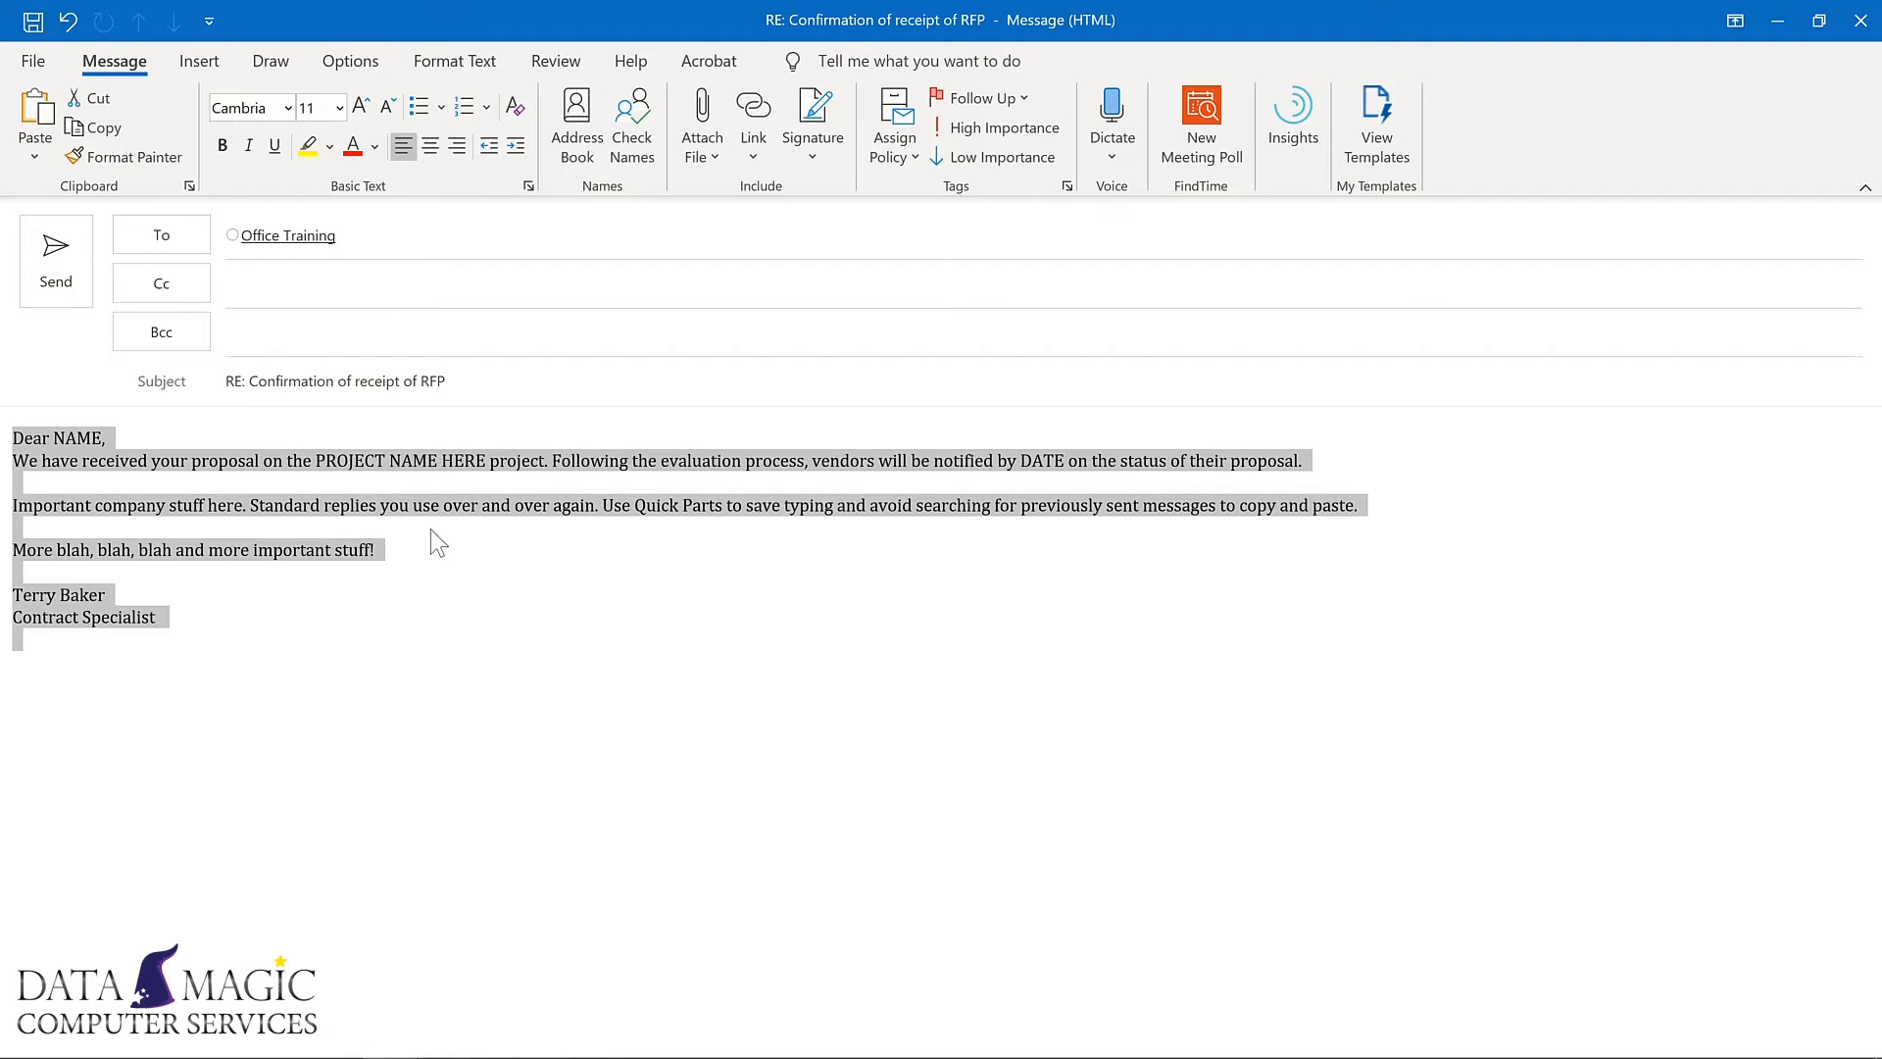
left_click(186, 61)
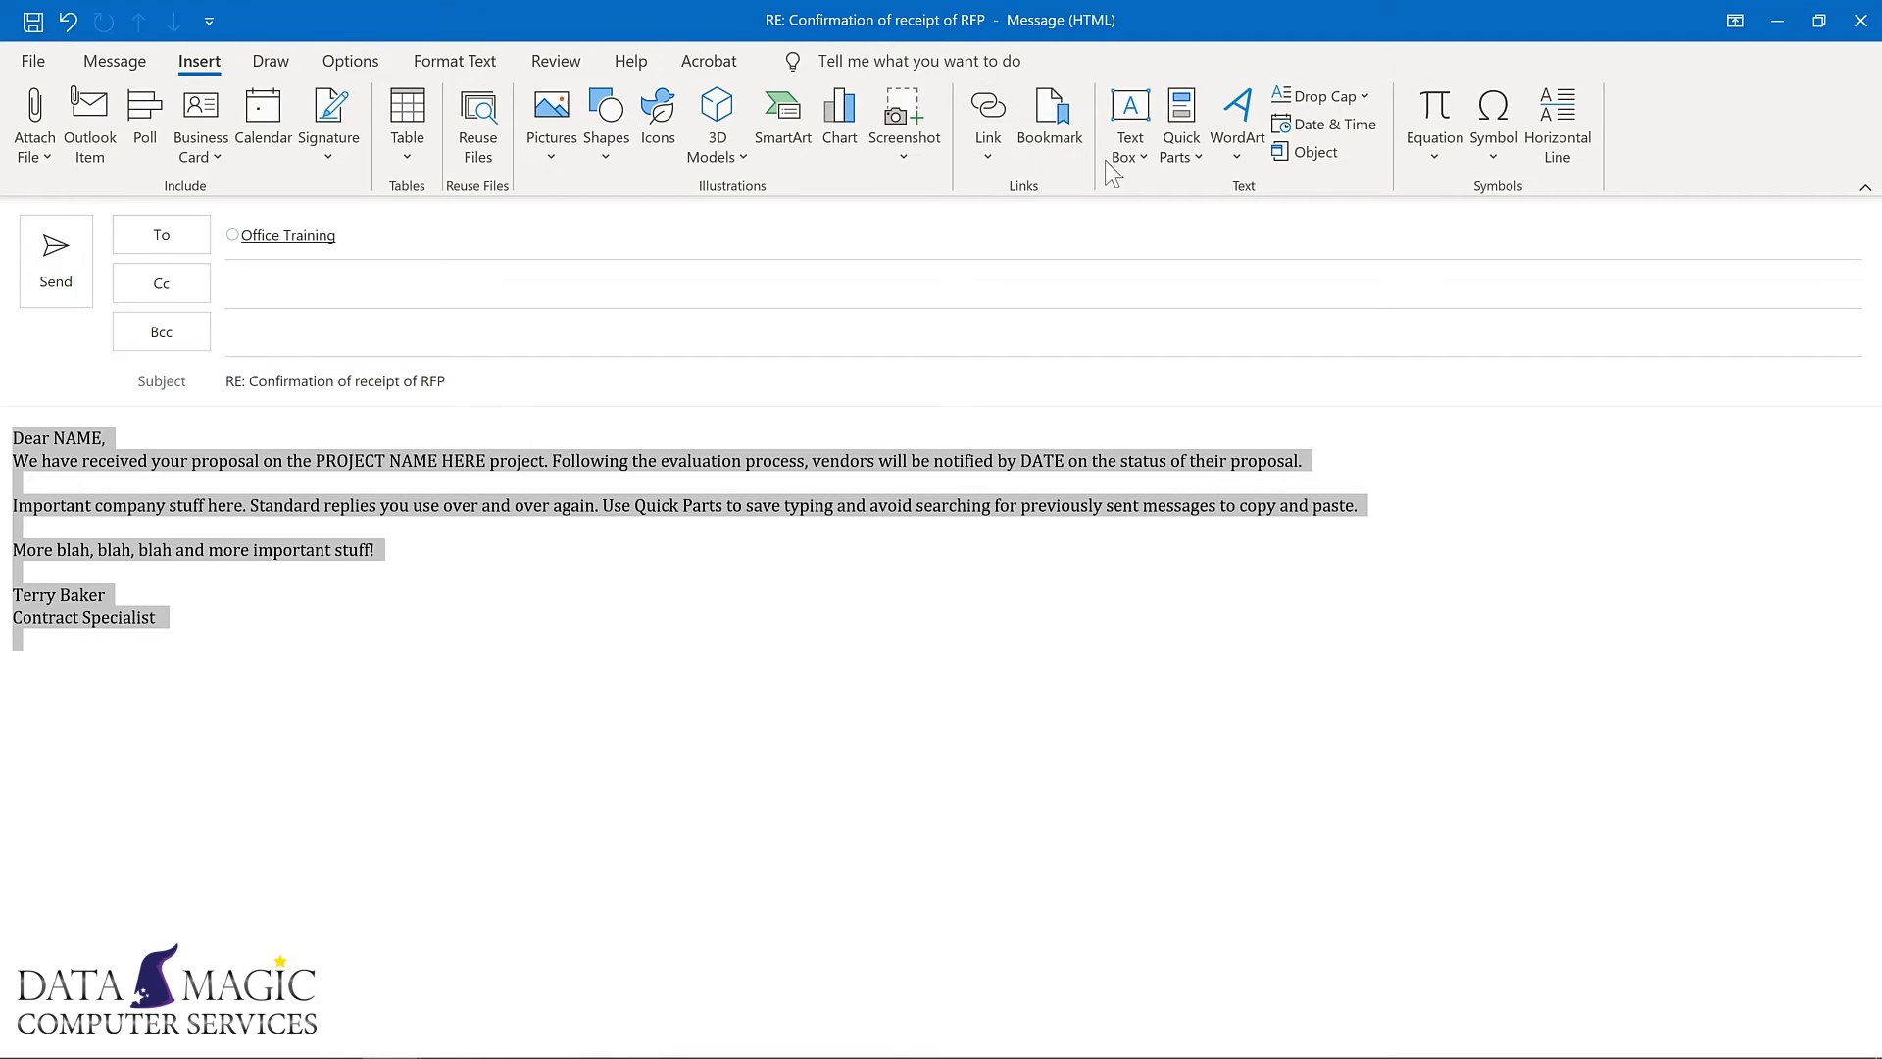
left_click(1198, 161)
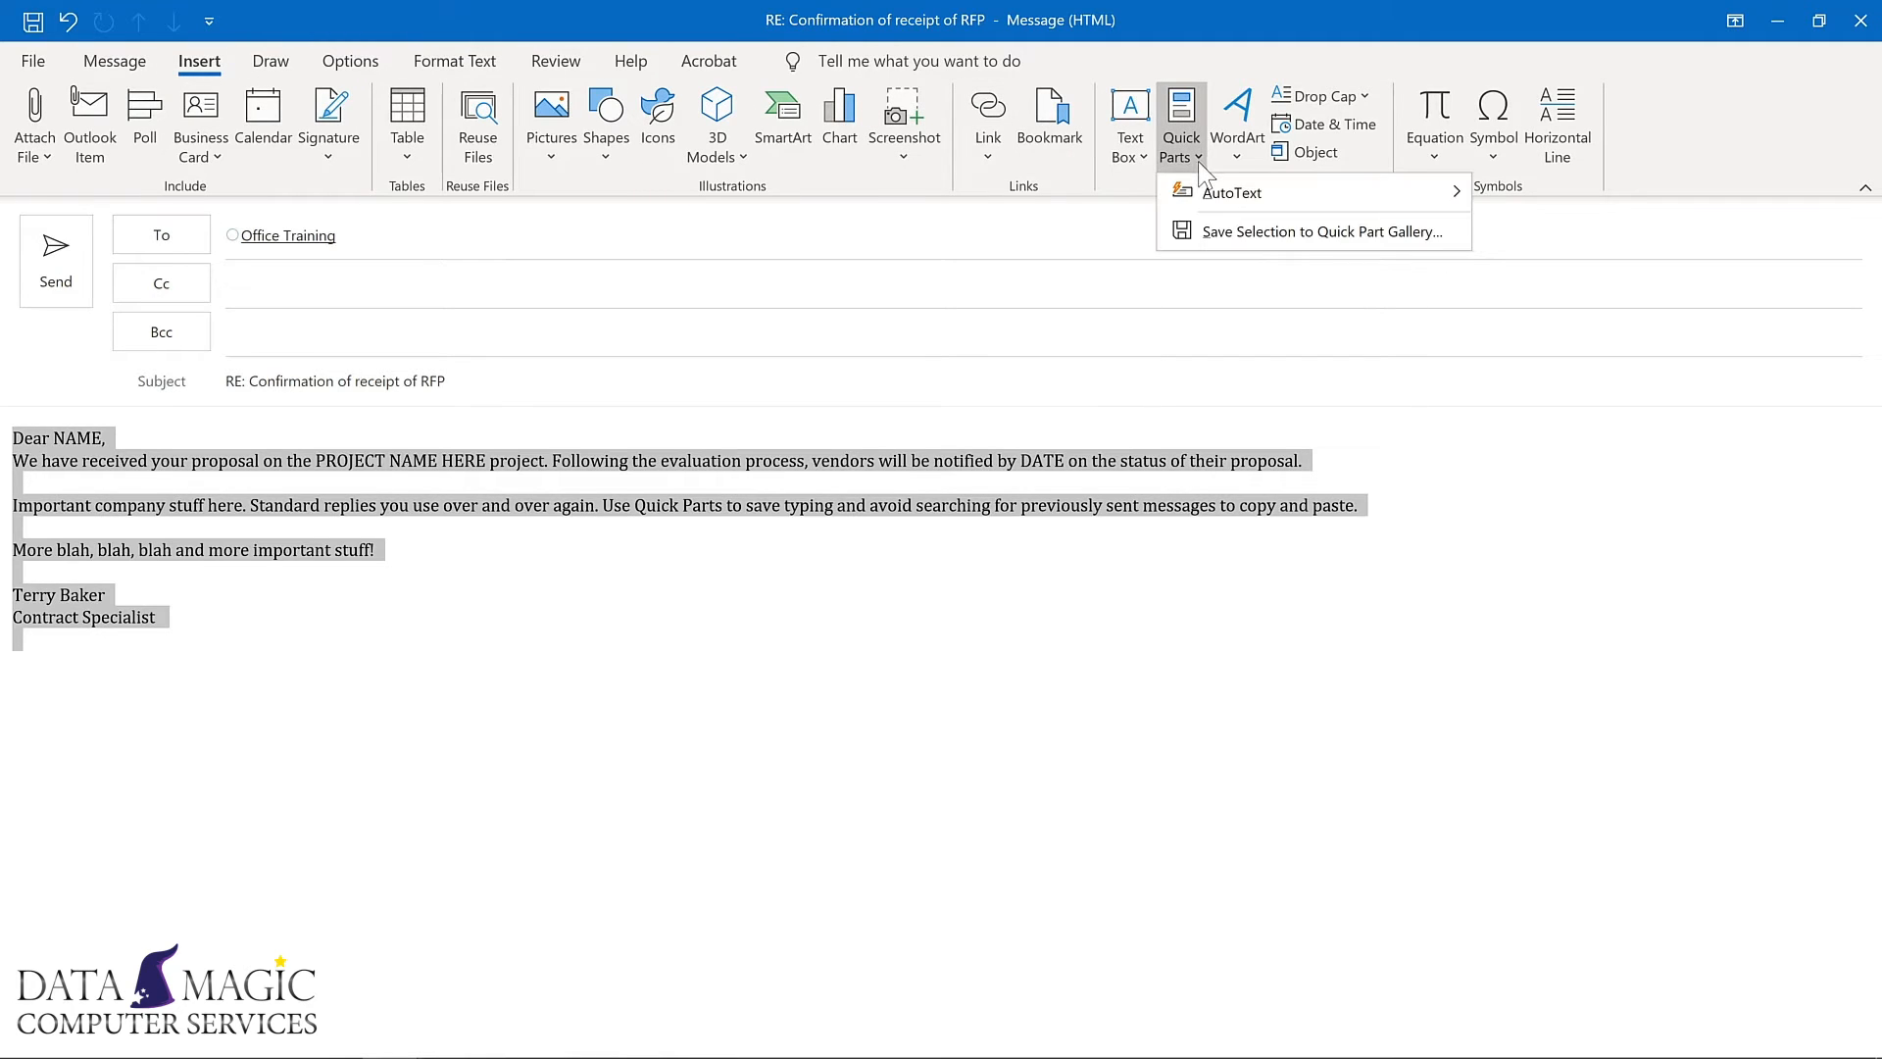
left_click(1227, 232)
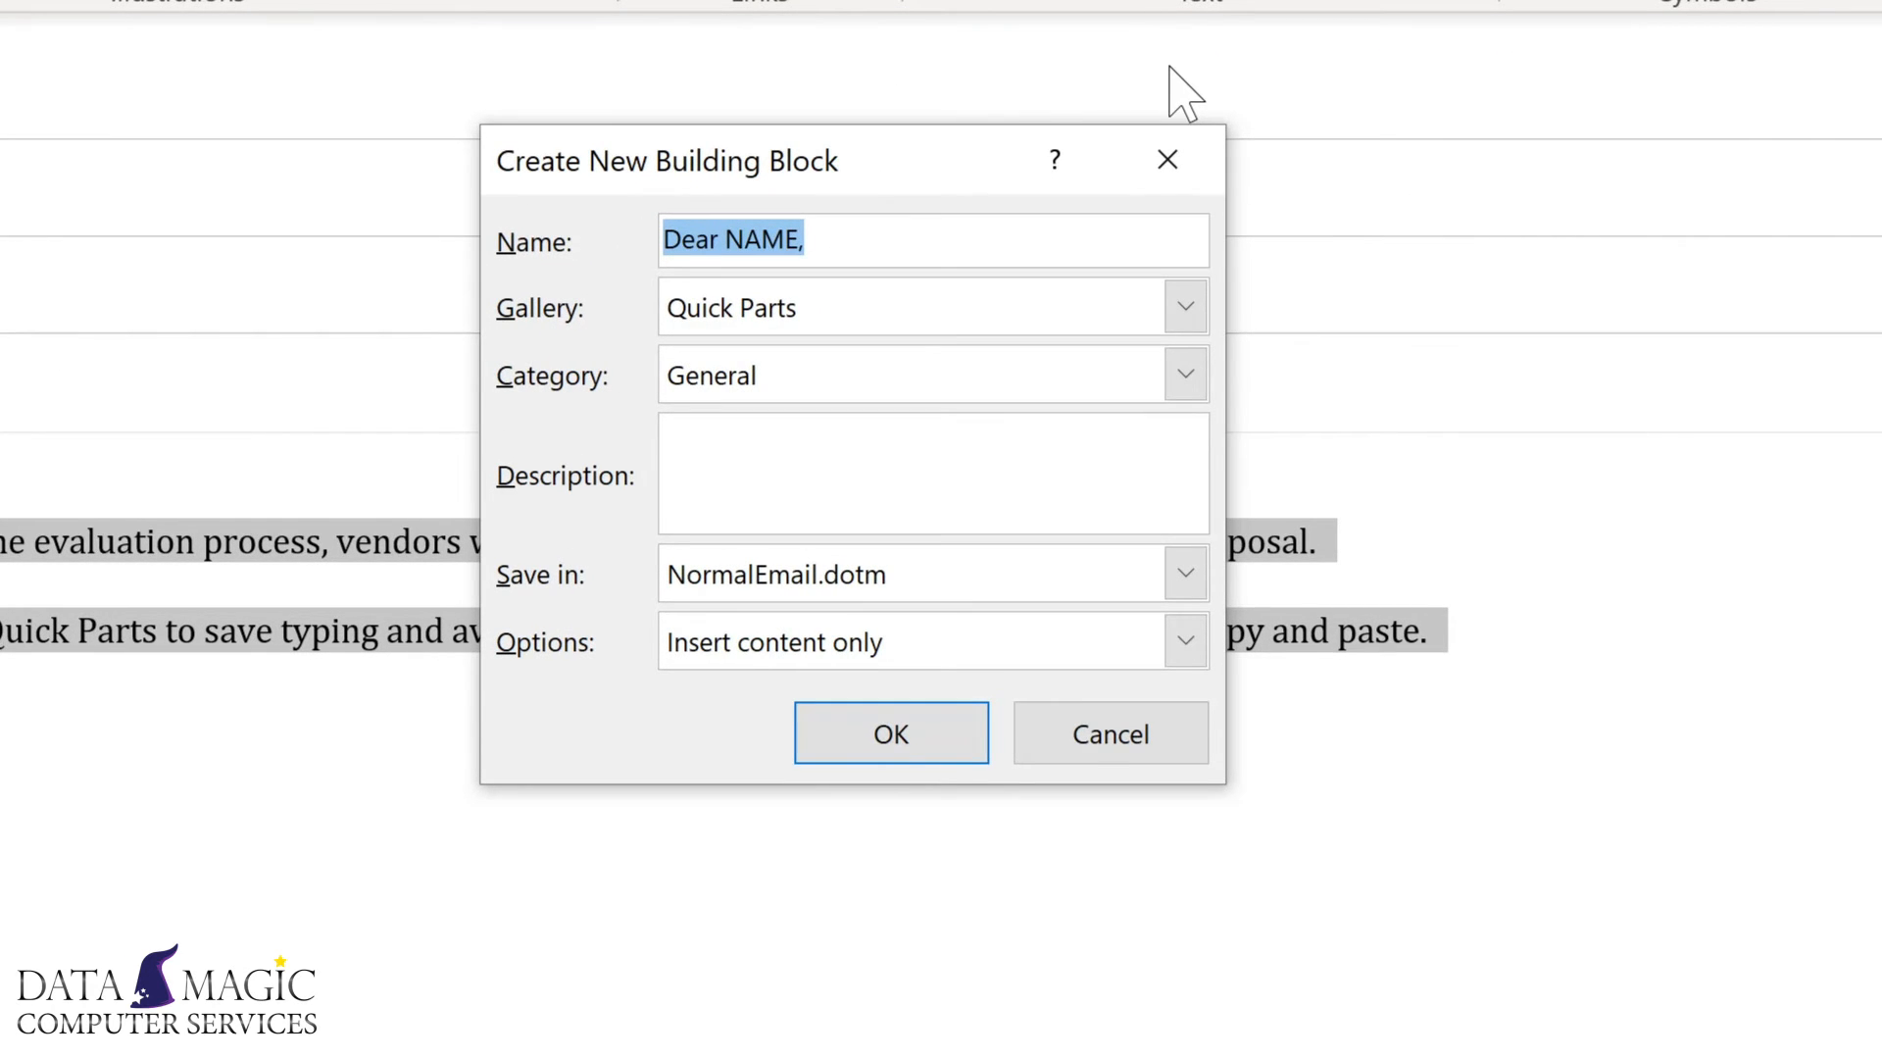
type("Proposal response")
- Assign the Quick Part to a new category named "Proposals"
left_click(1186, 376)
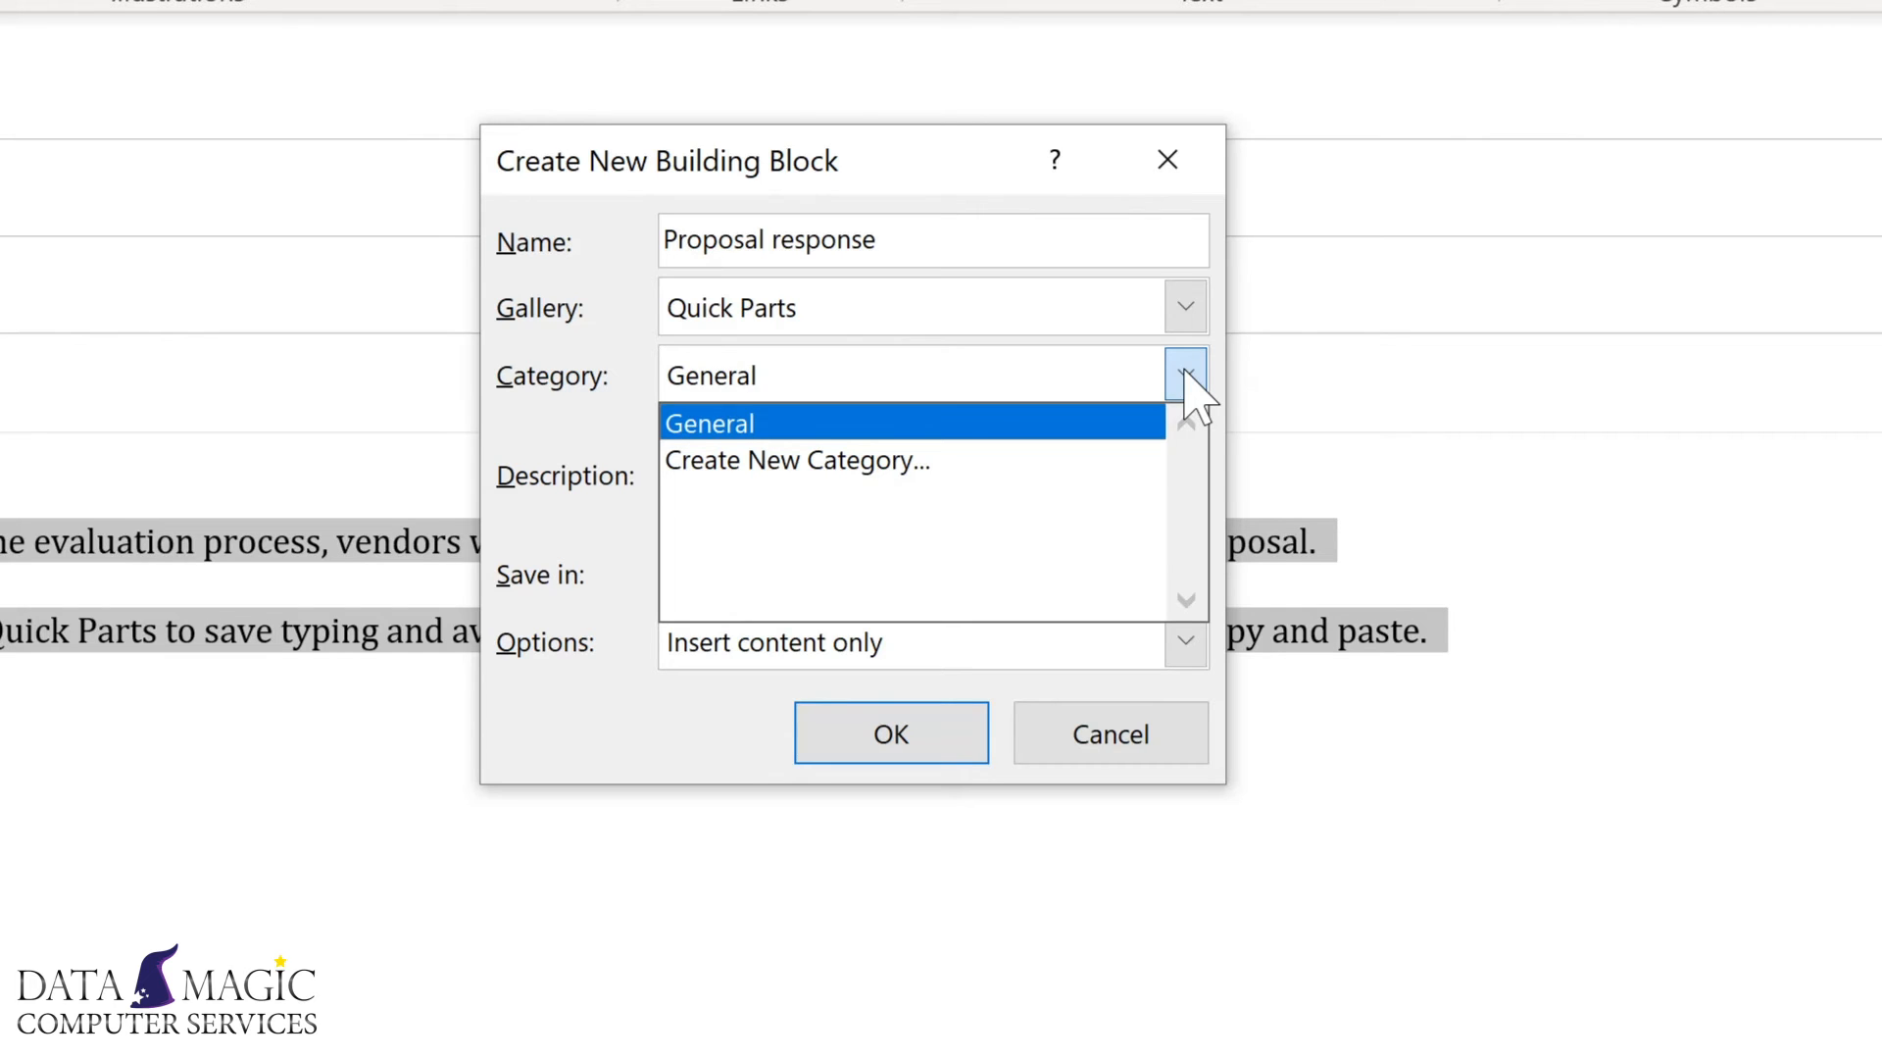
left_click(797, 460)
type("Pro")
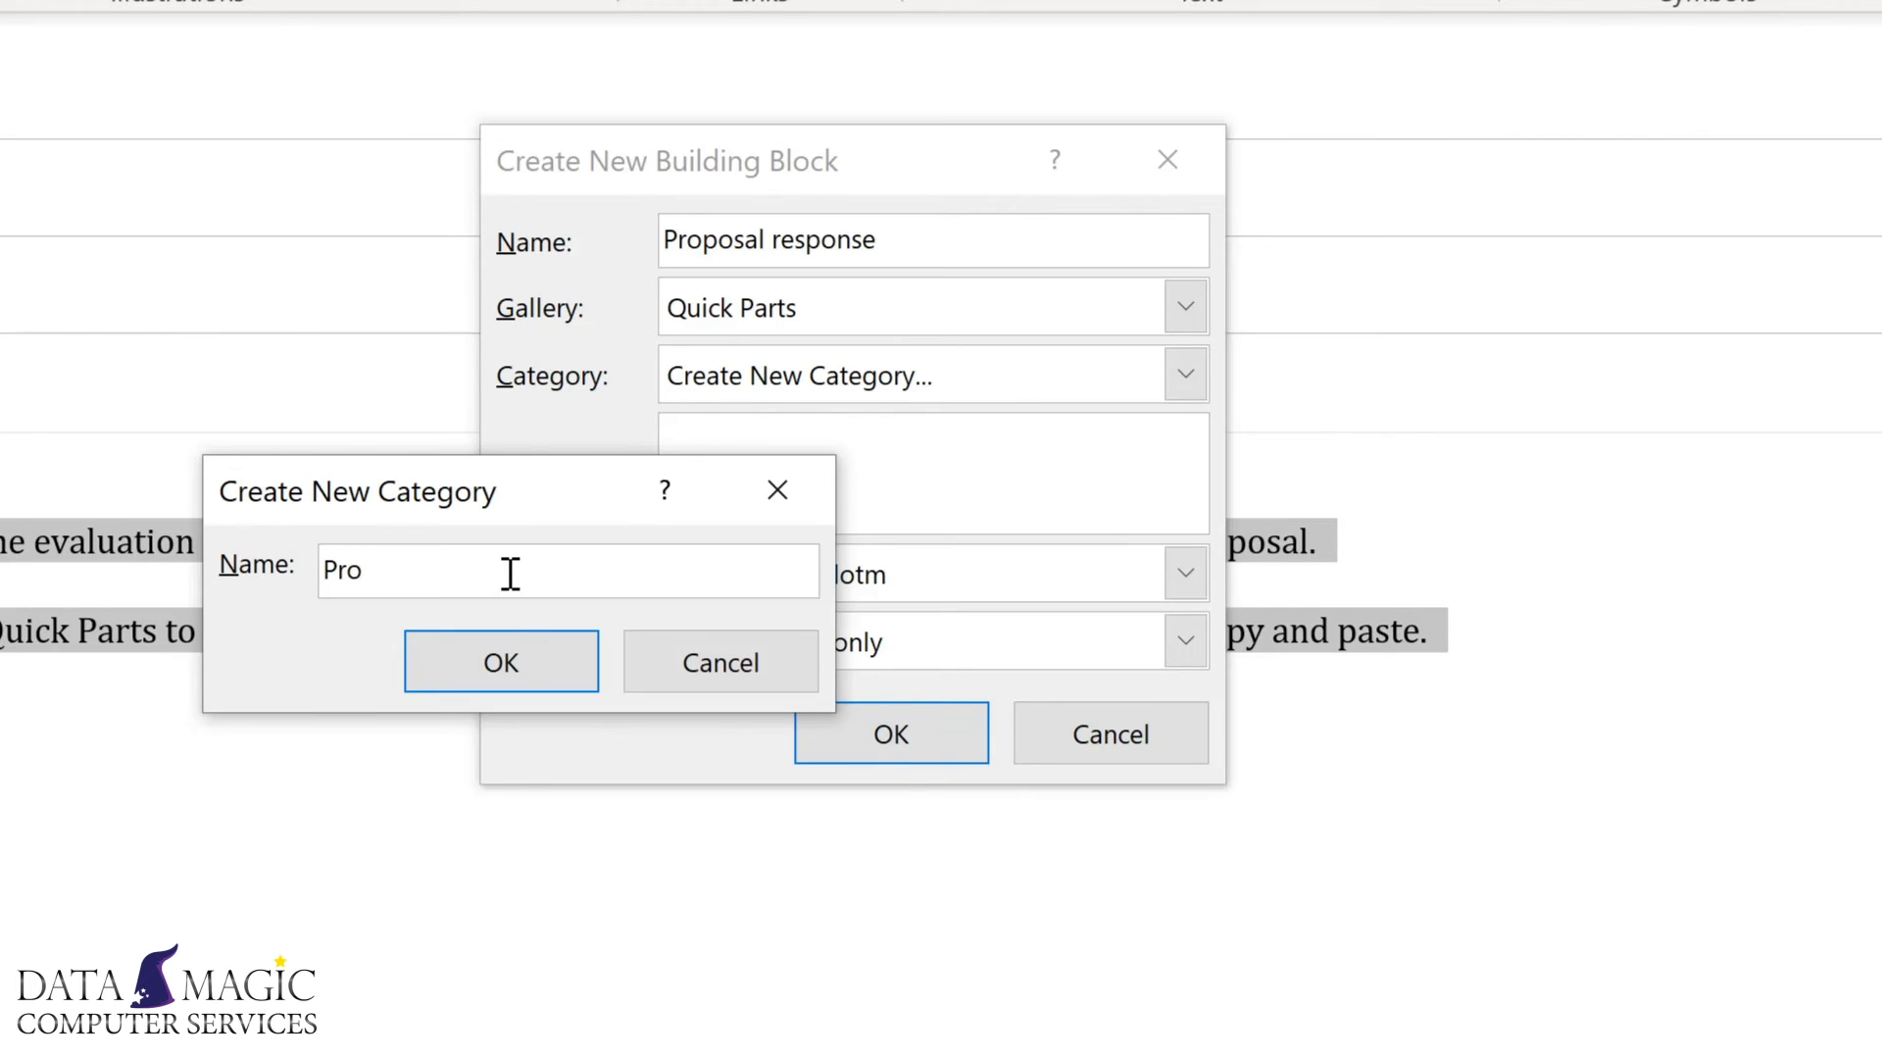
type("posals")
key("Return")
- Describe the Quick Part as "Response to project proposals", keep the Insert content only option, and save the building block
left_click(739, 437)
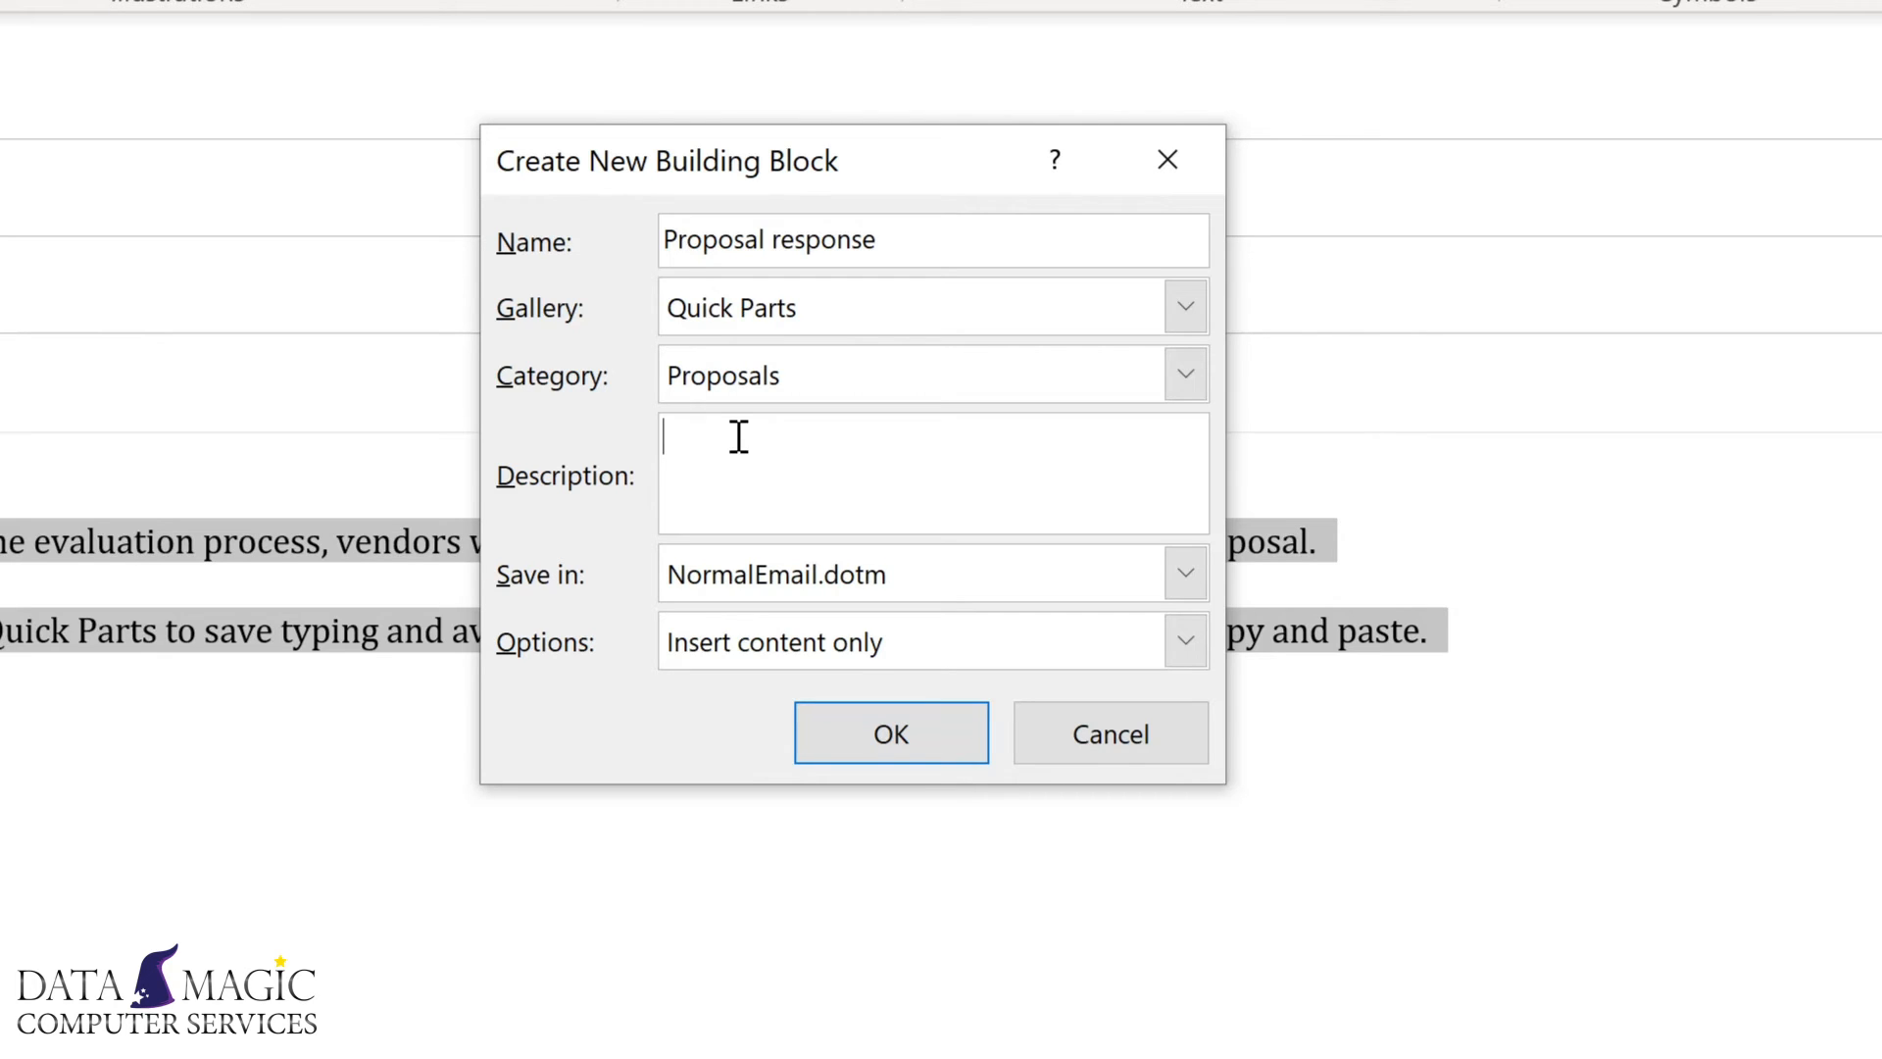
type("Response to project proposals")
left_click(1186, 642)
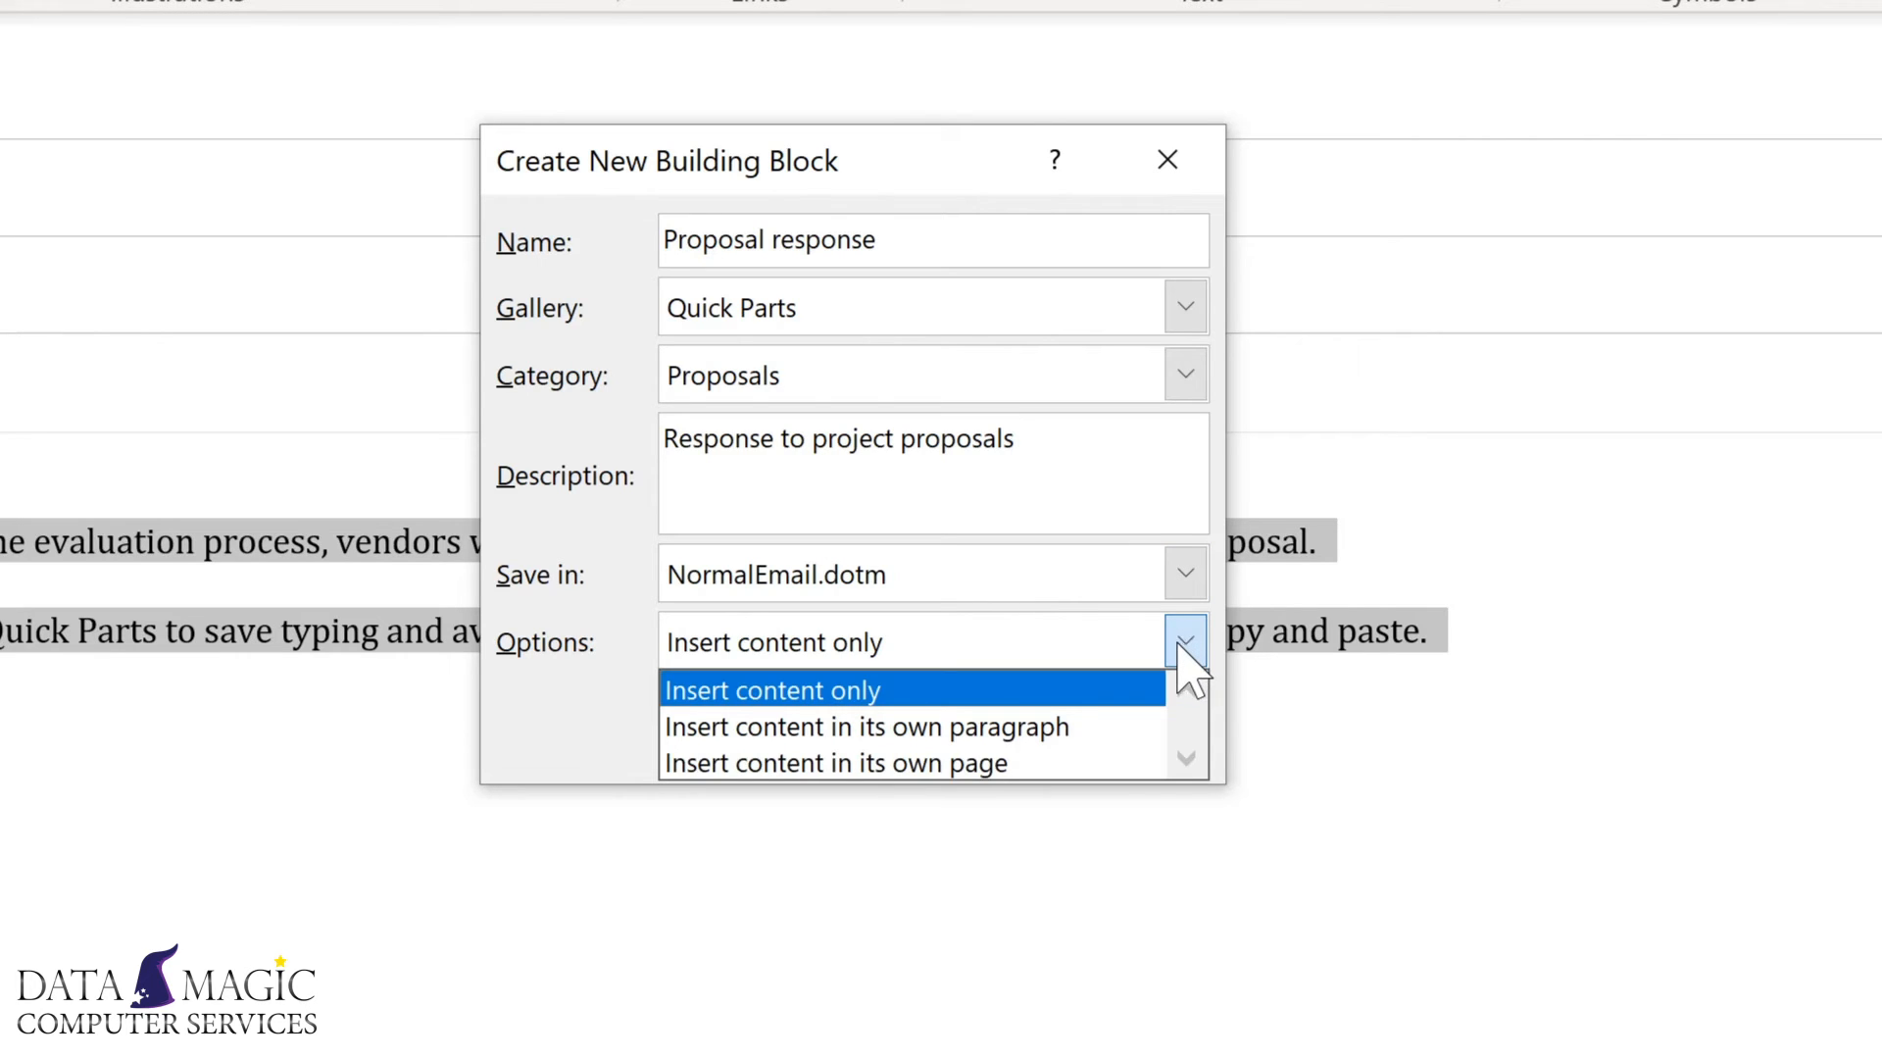
left_click(1184, 642)
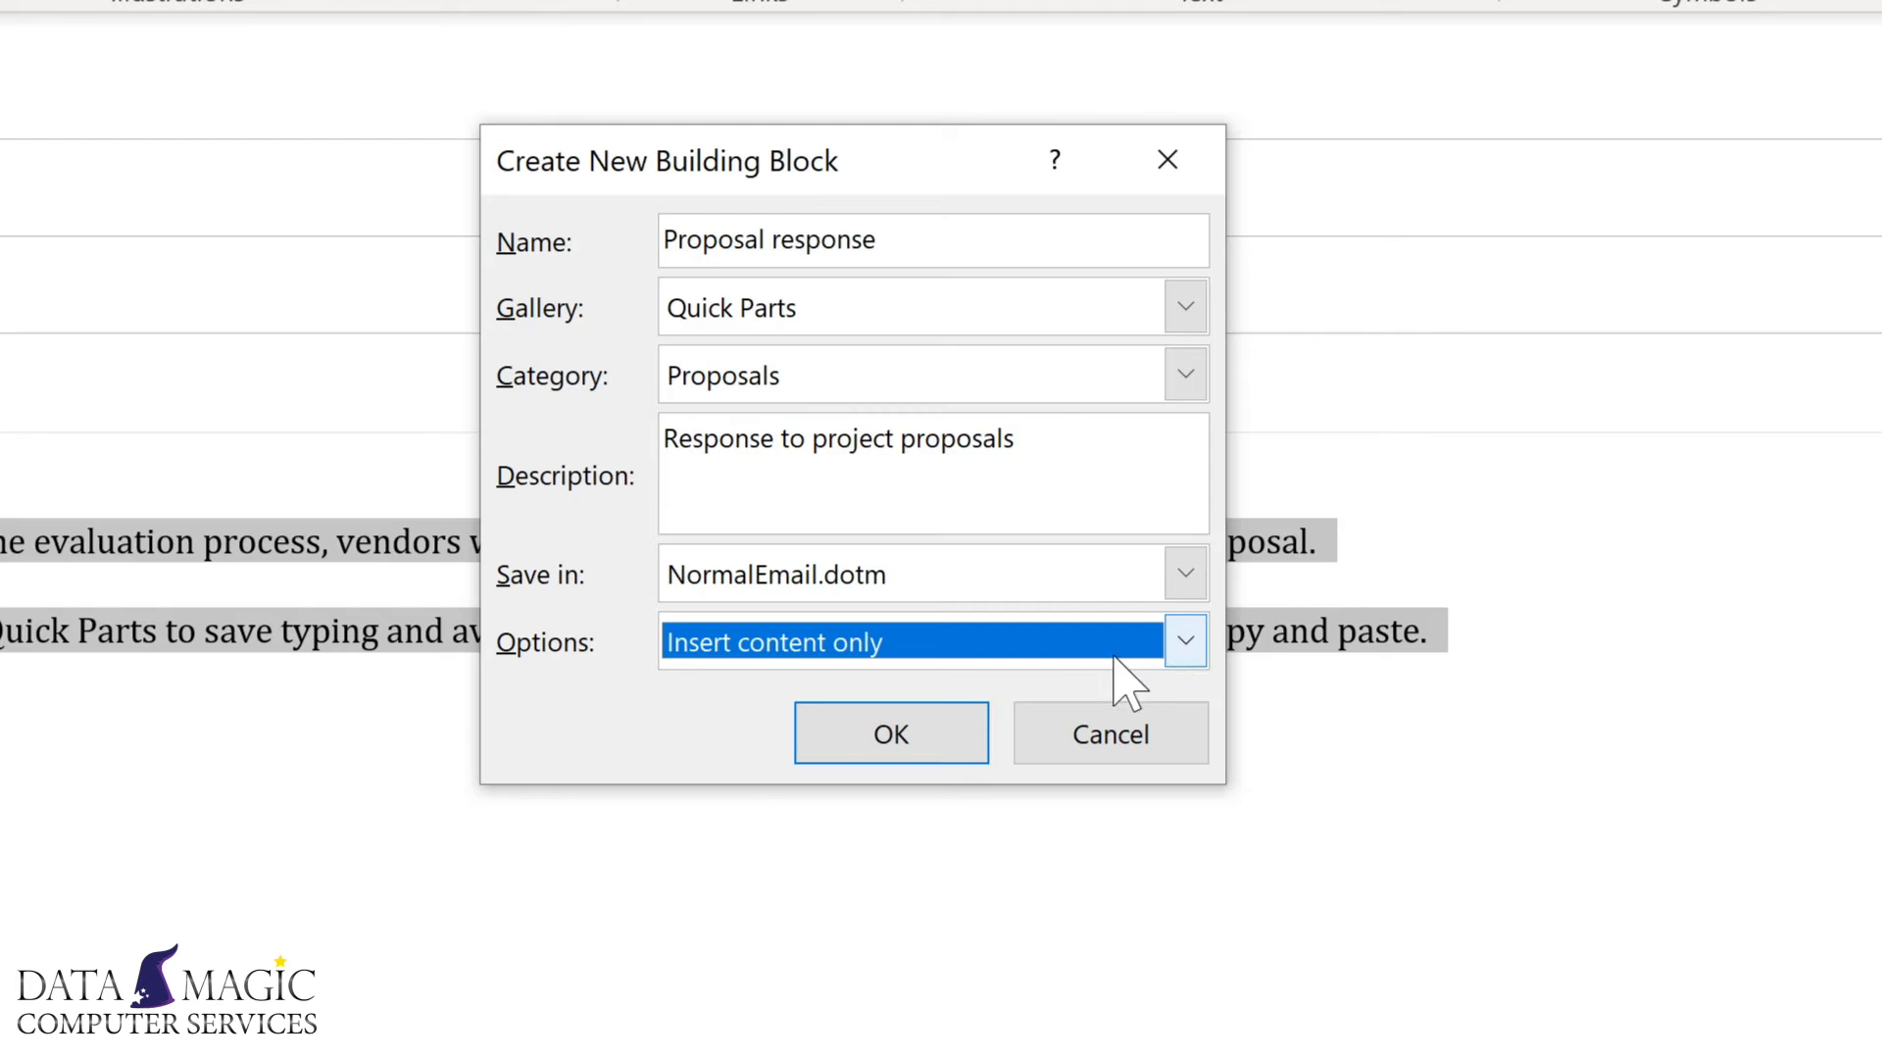
left_click(894, 740)
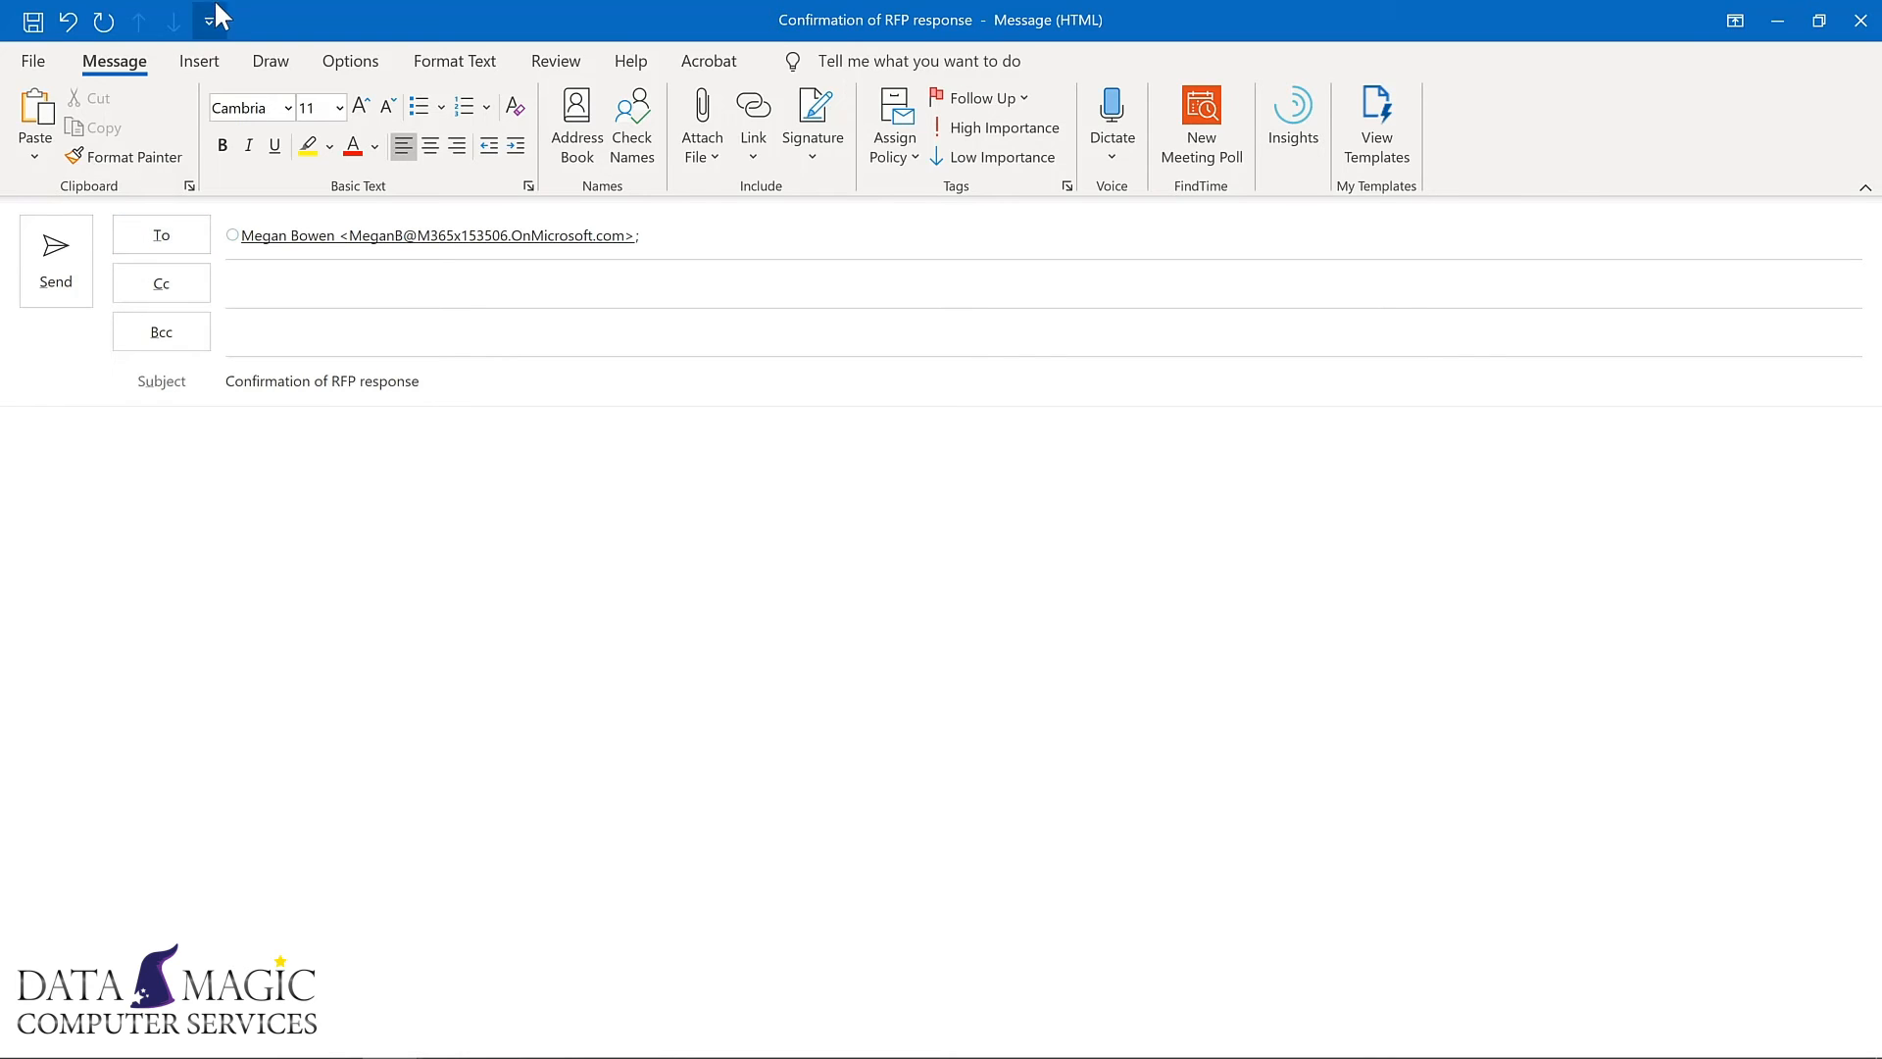
- Insert the Proposal response Quick Part into the body of the "Confirmation of RFP response" message
left_click(202, 65)
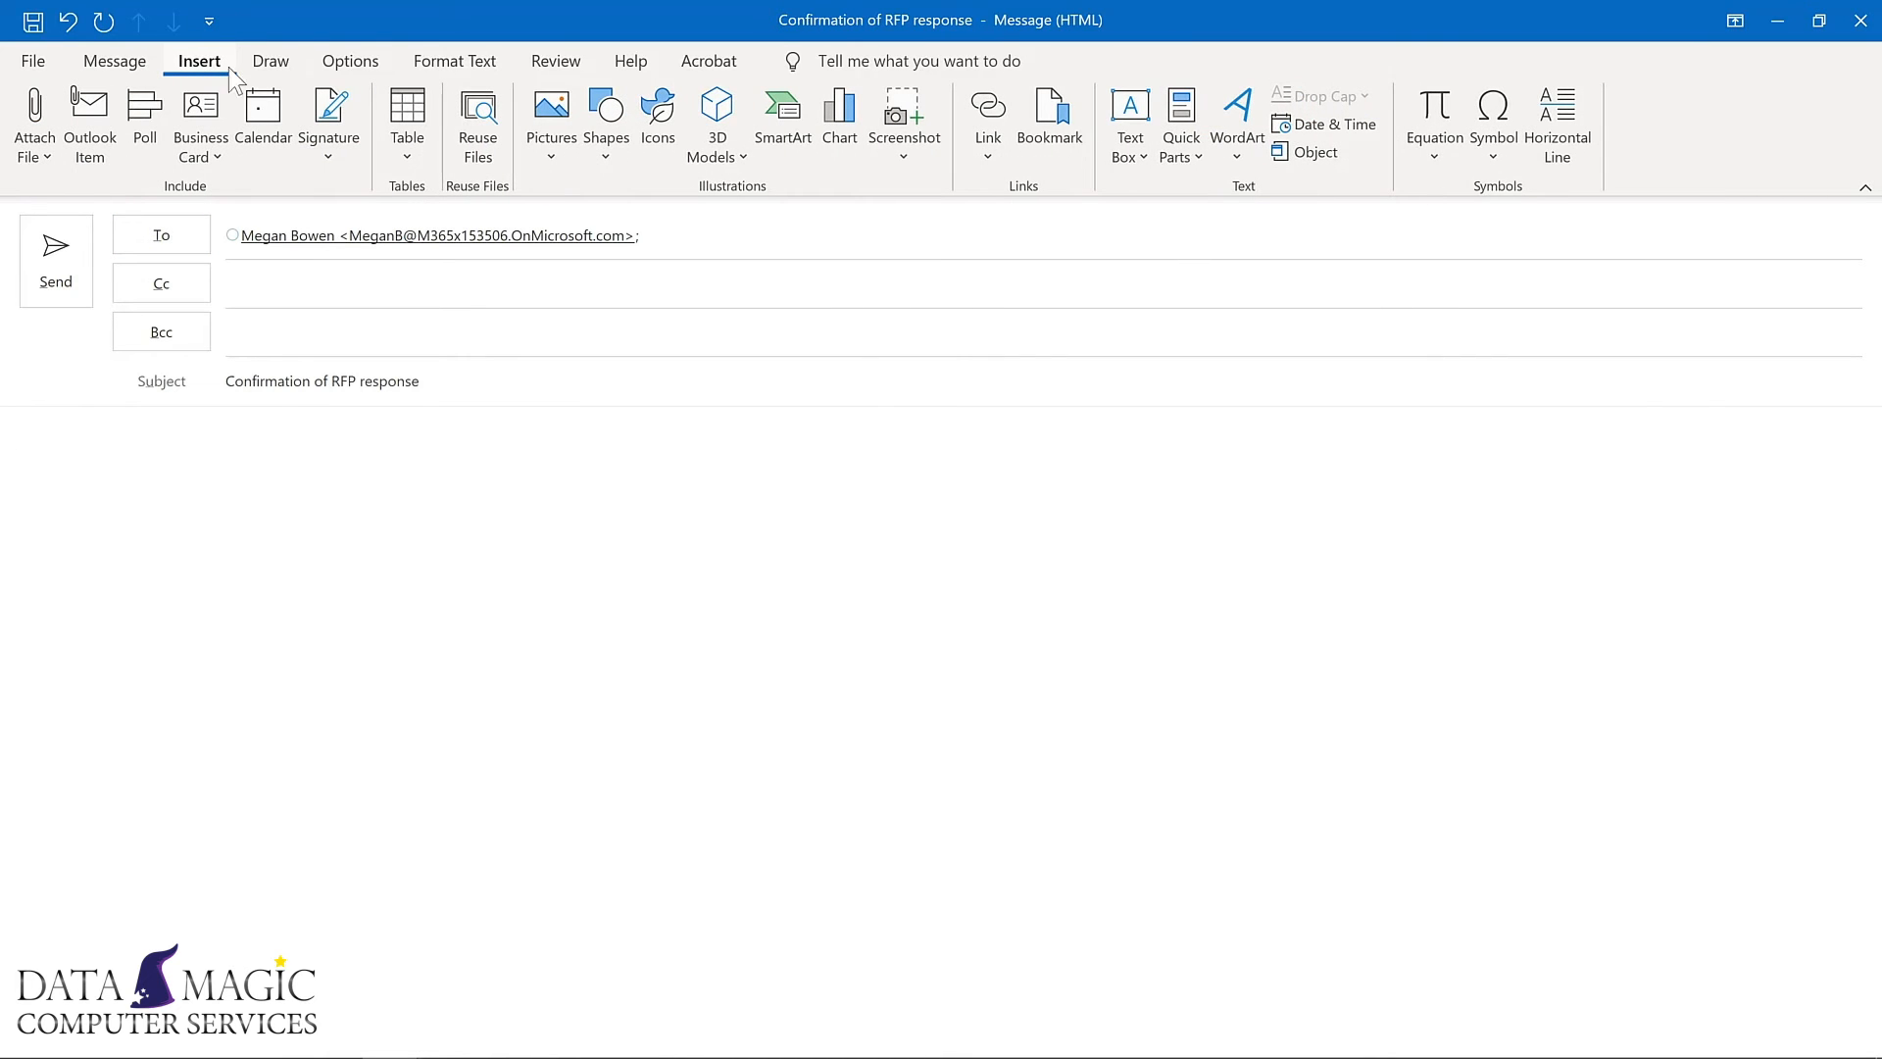
left_click(1180, 174)
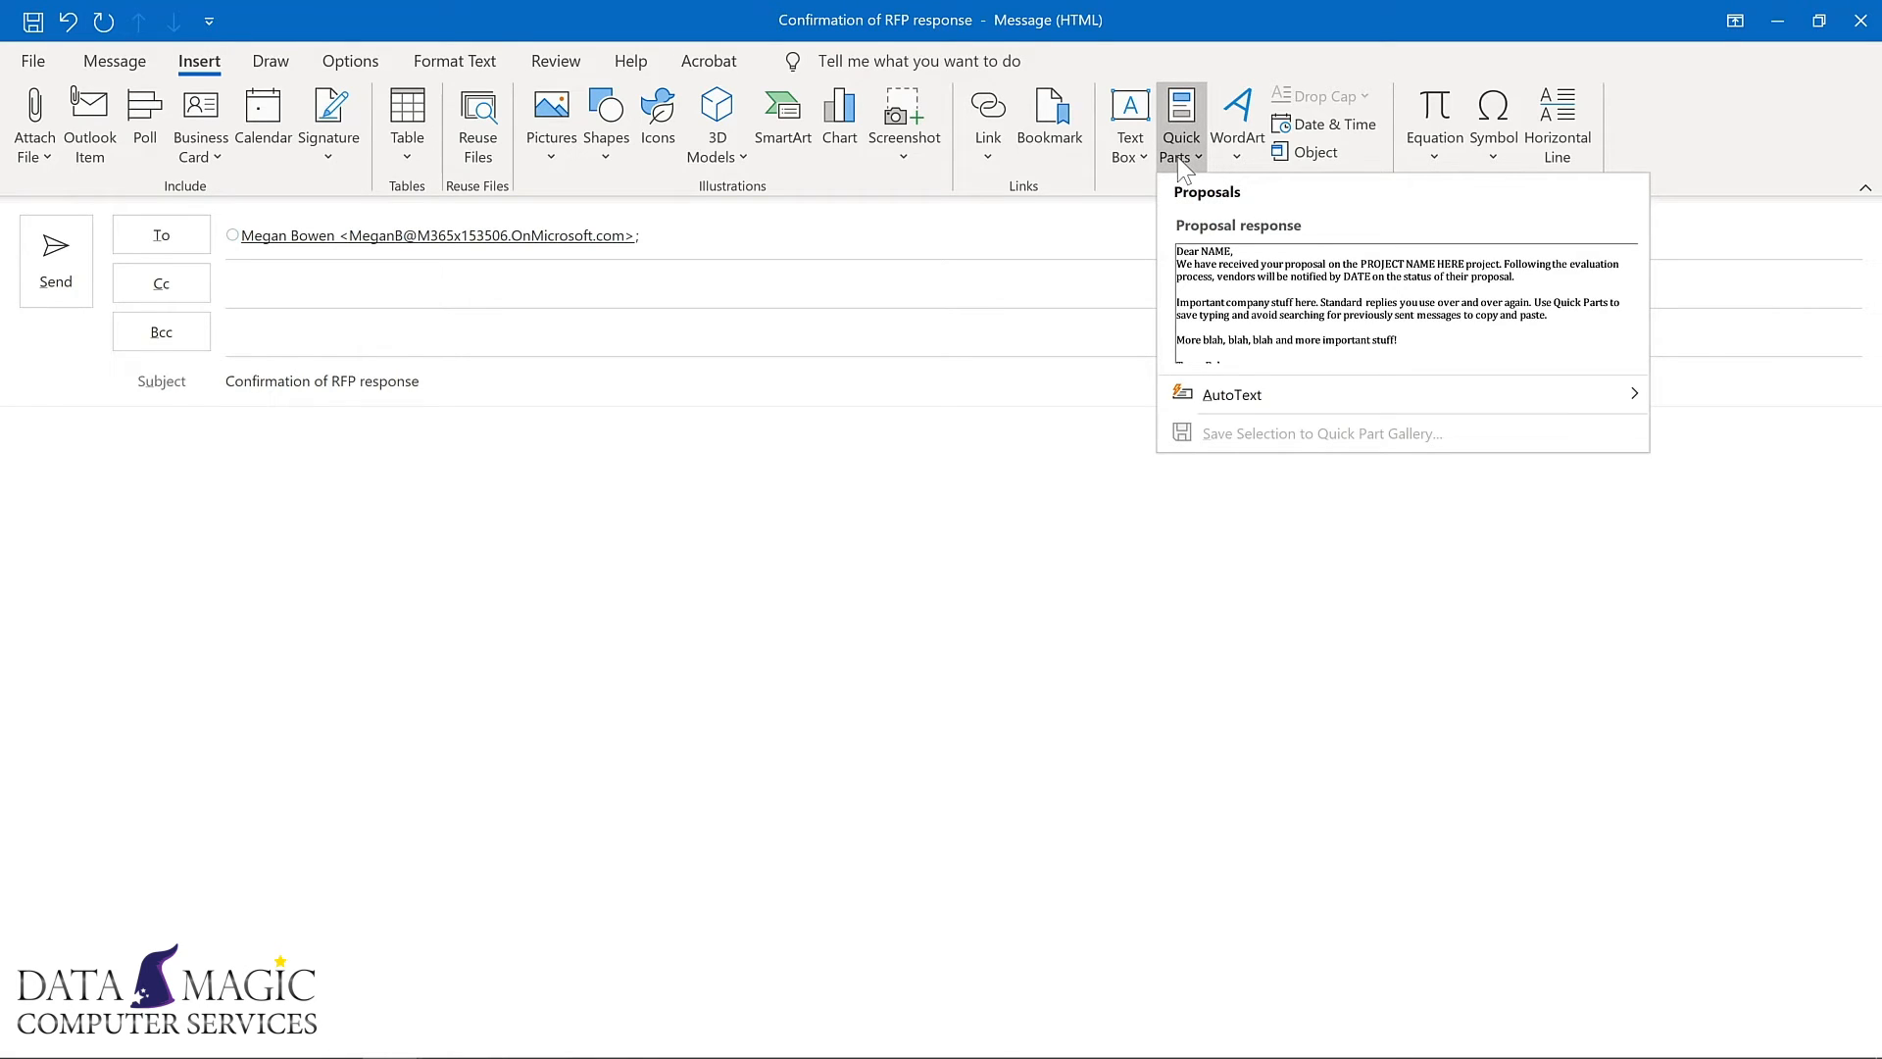
left_click(1259, 275)
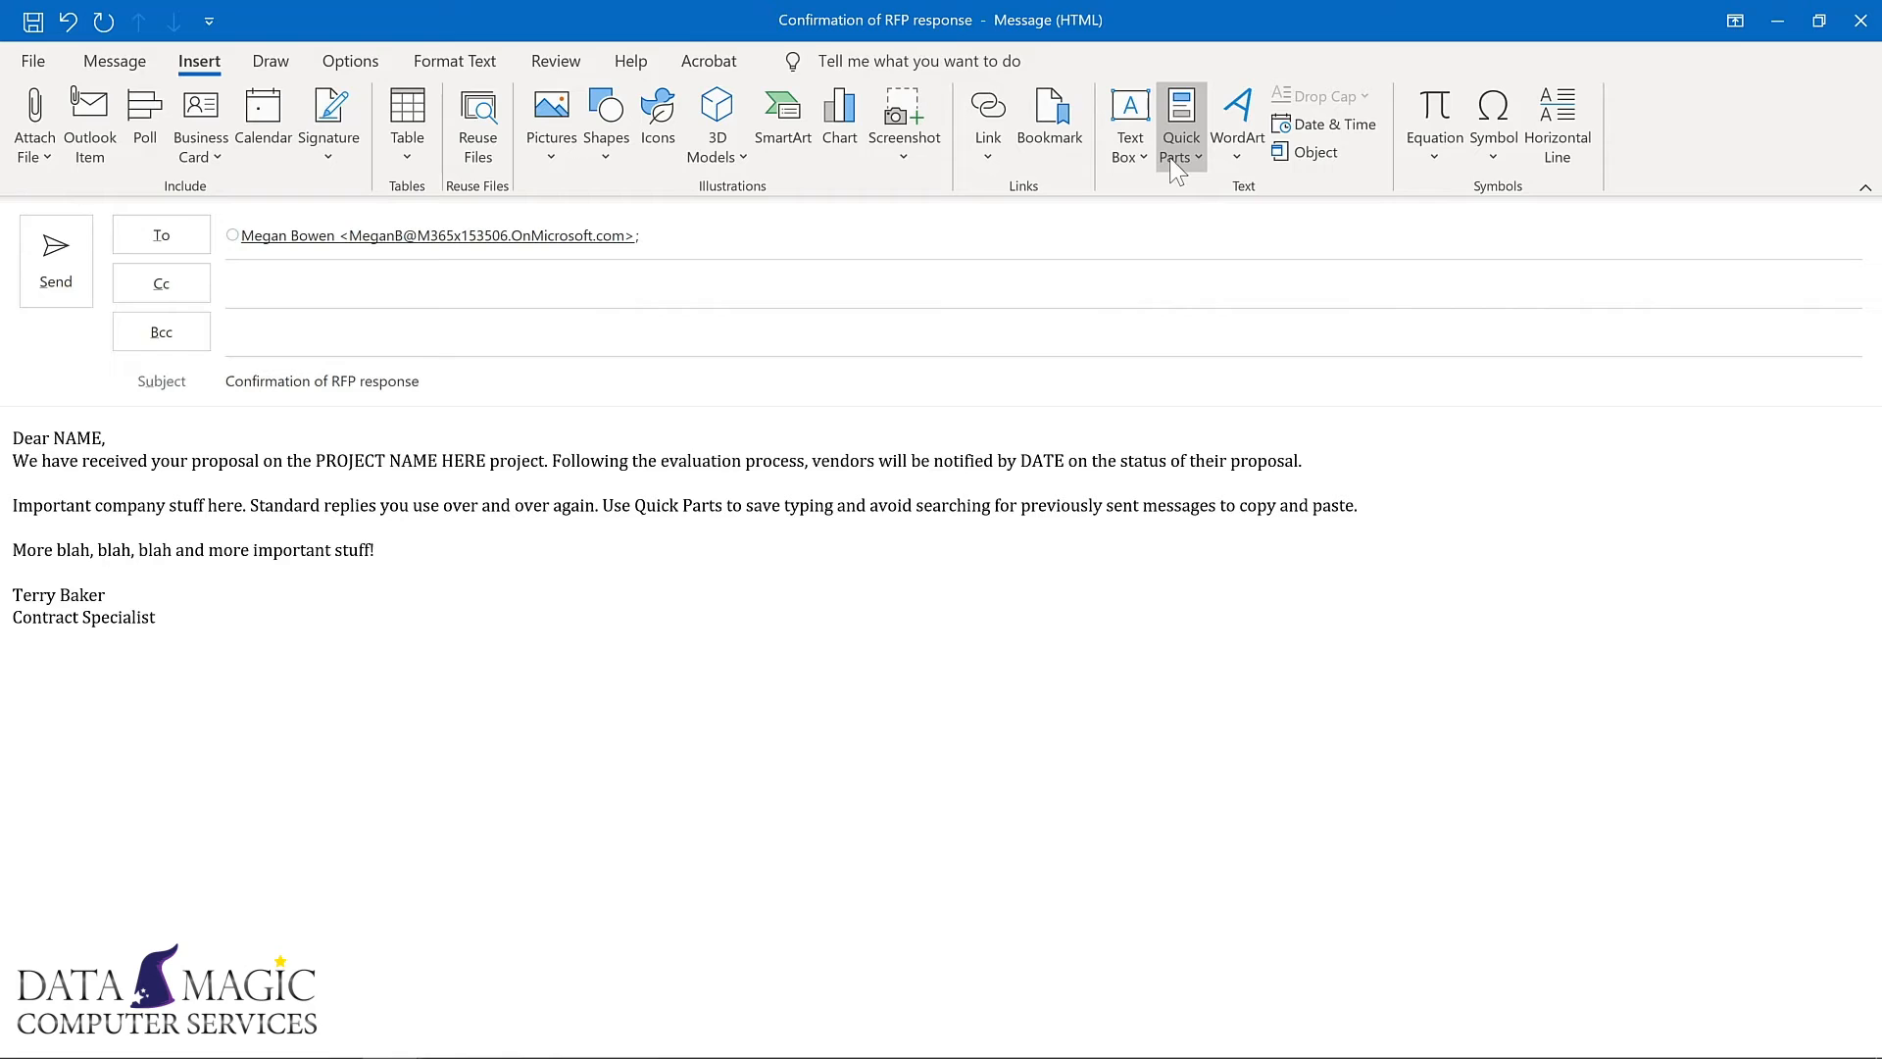
- Open the organize and delete options for the Proposal response Quick Part
left_click(1183, 125)
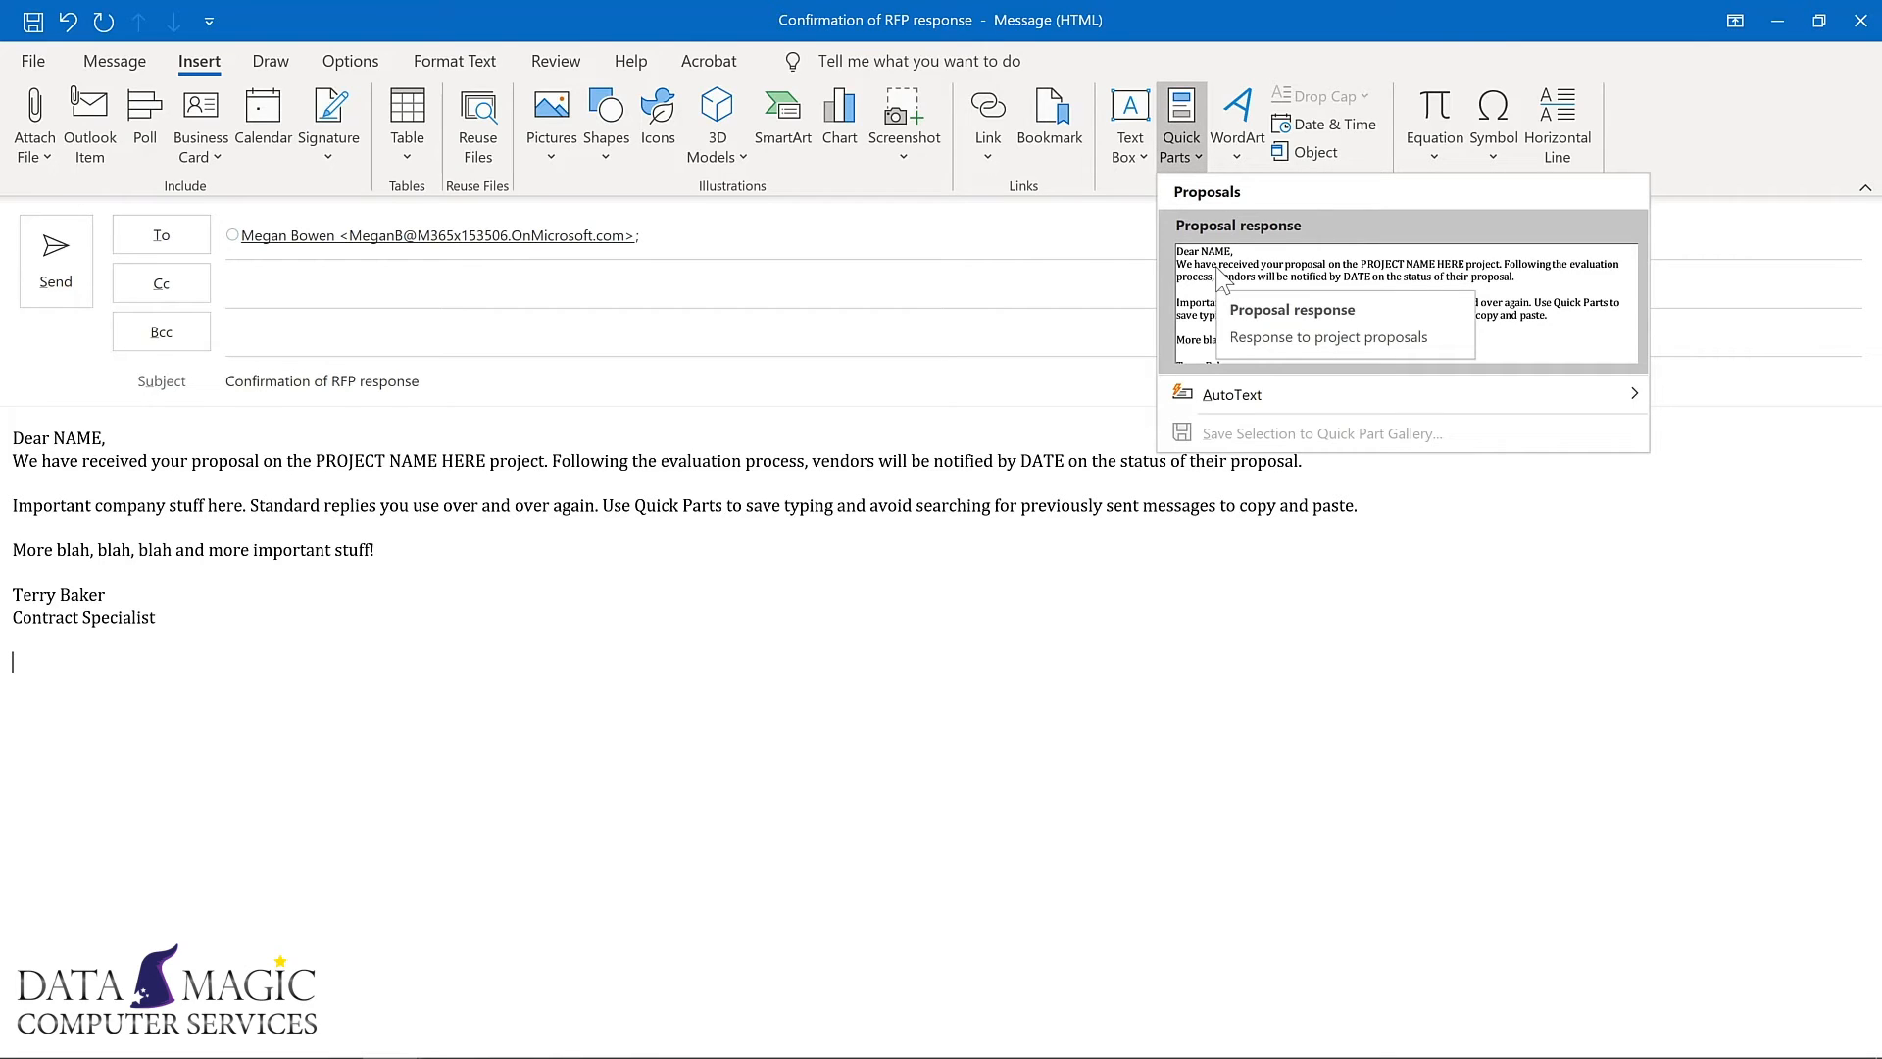
right_click(1223, 280)
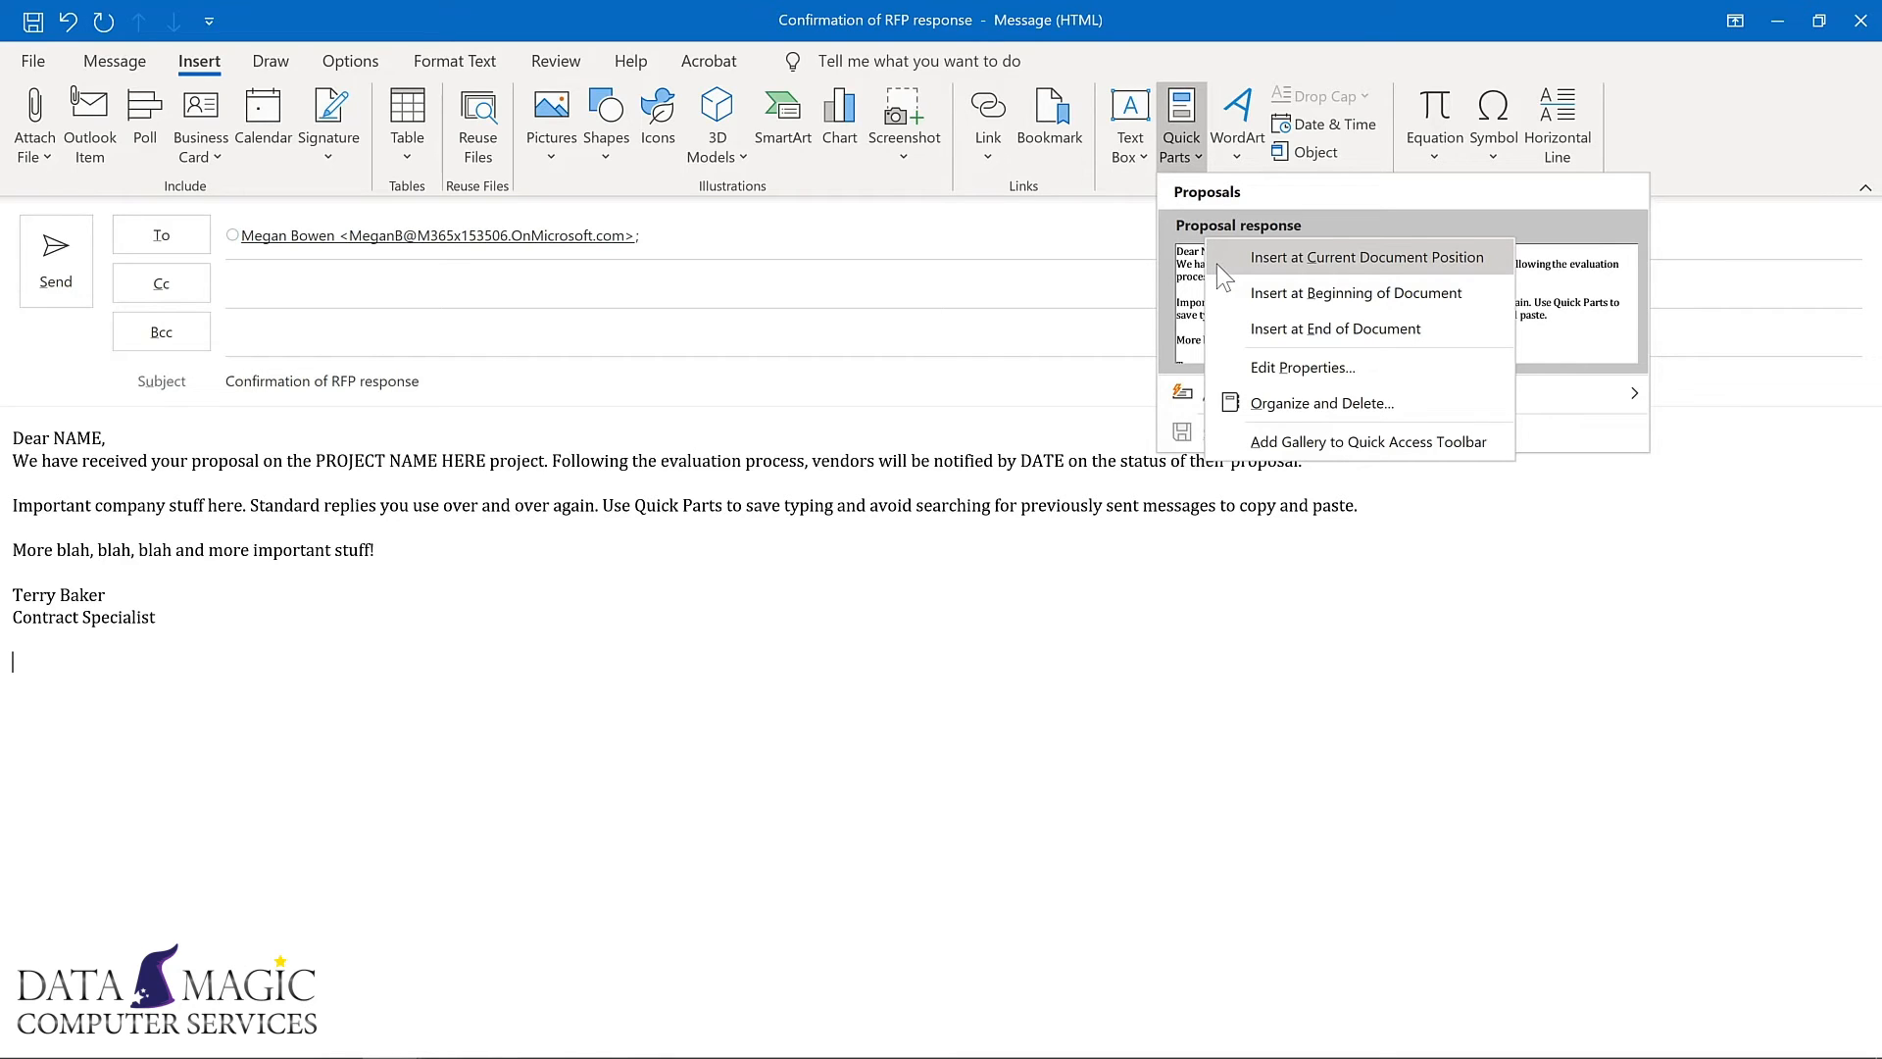
left_click(1262, 398)
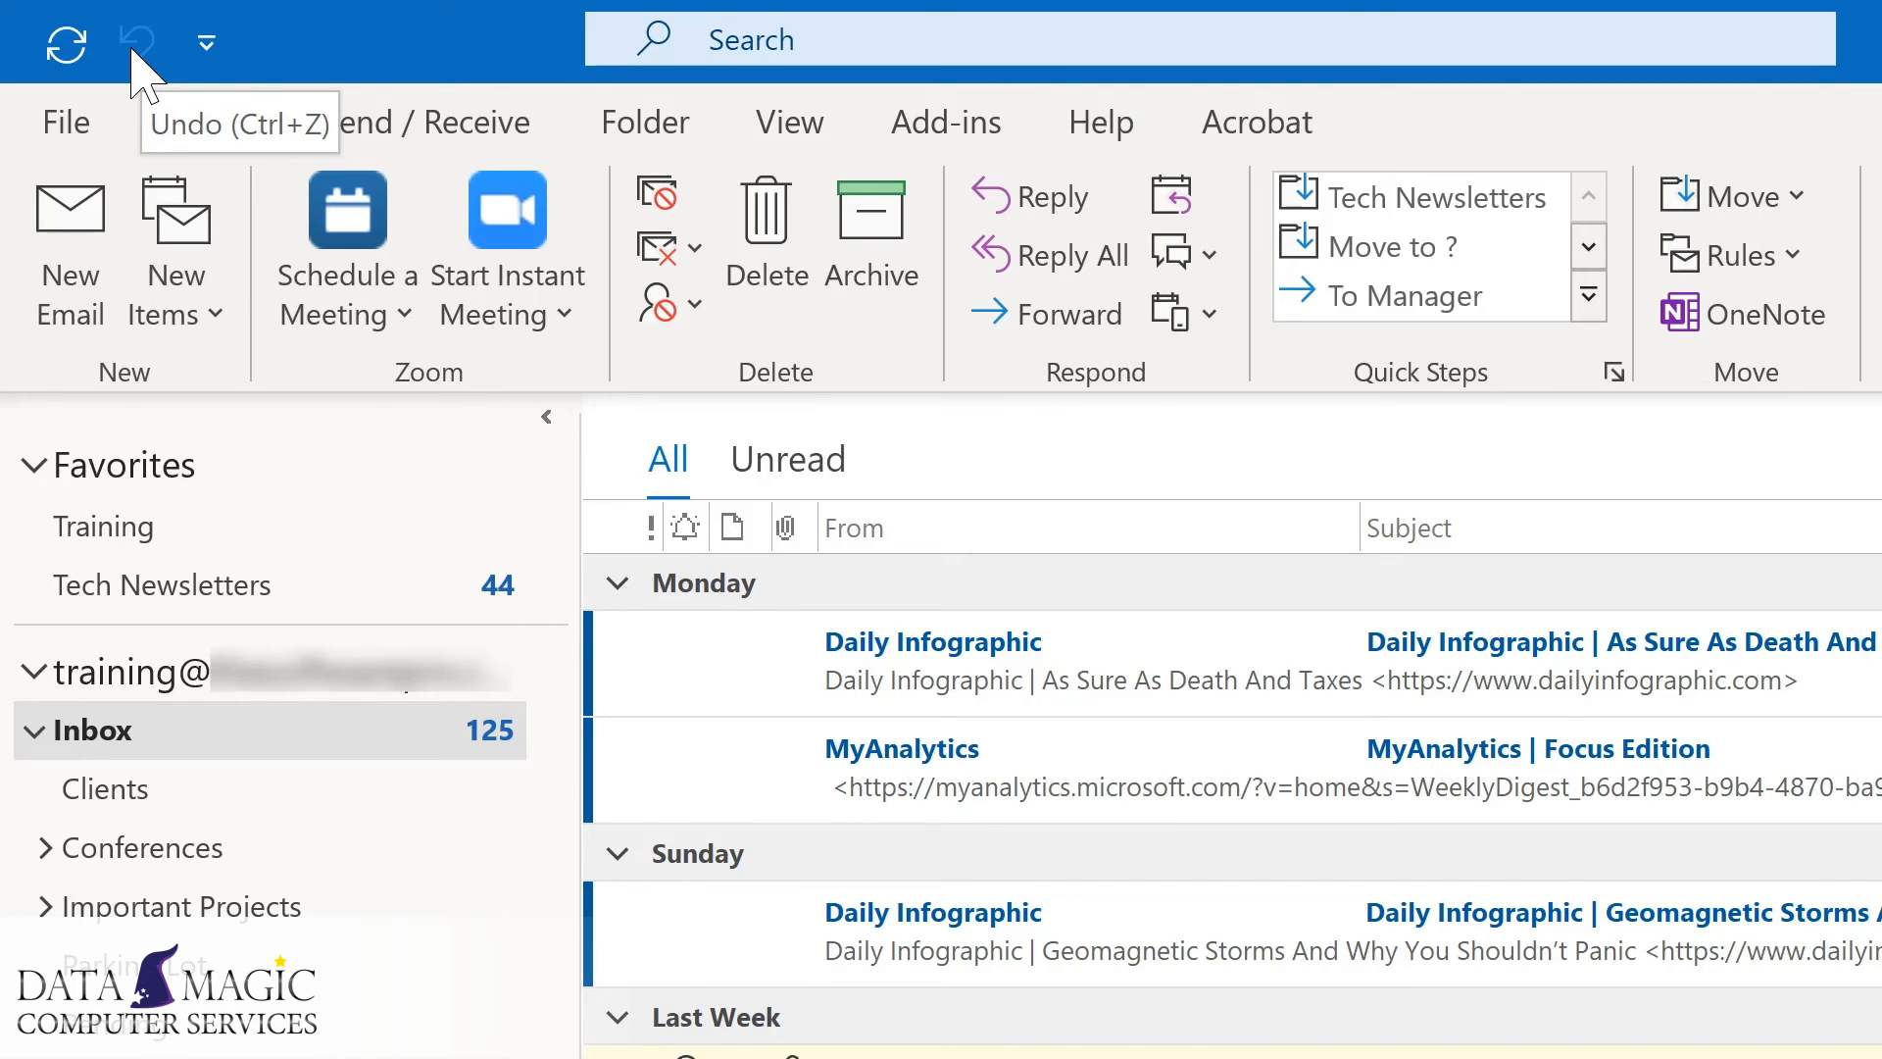
- Add the Reply, Reply All and Forward commands to the main window's Quick Access Toolbar
left_click(207, 44)
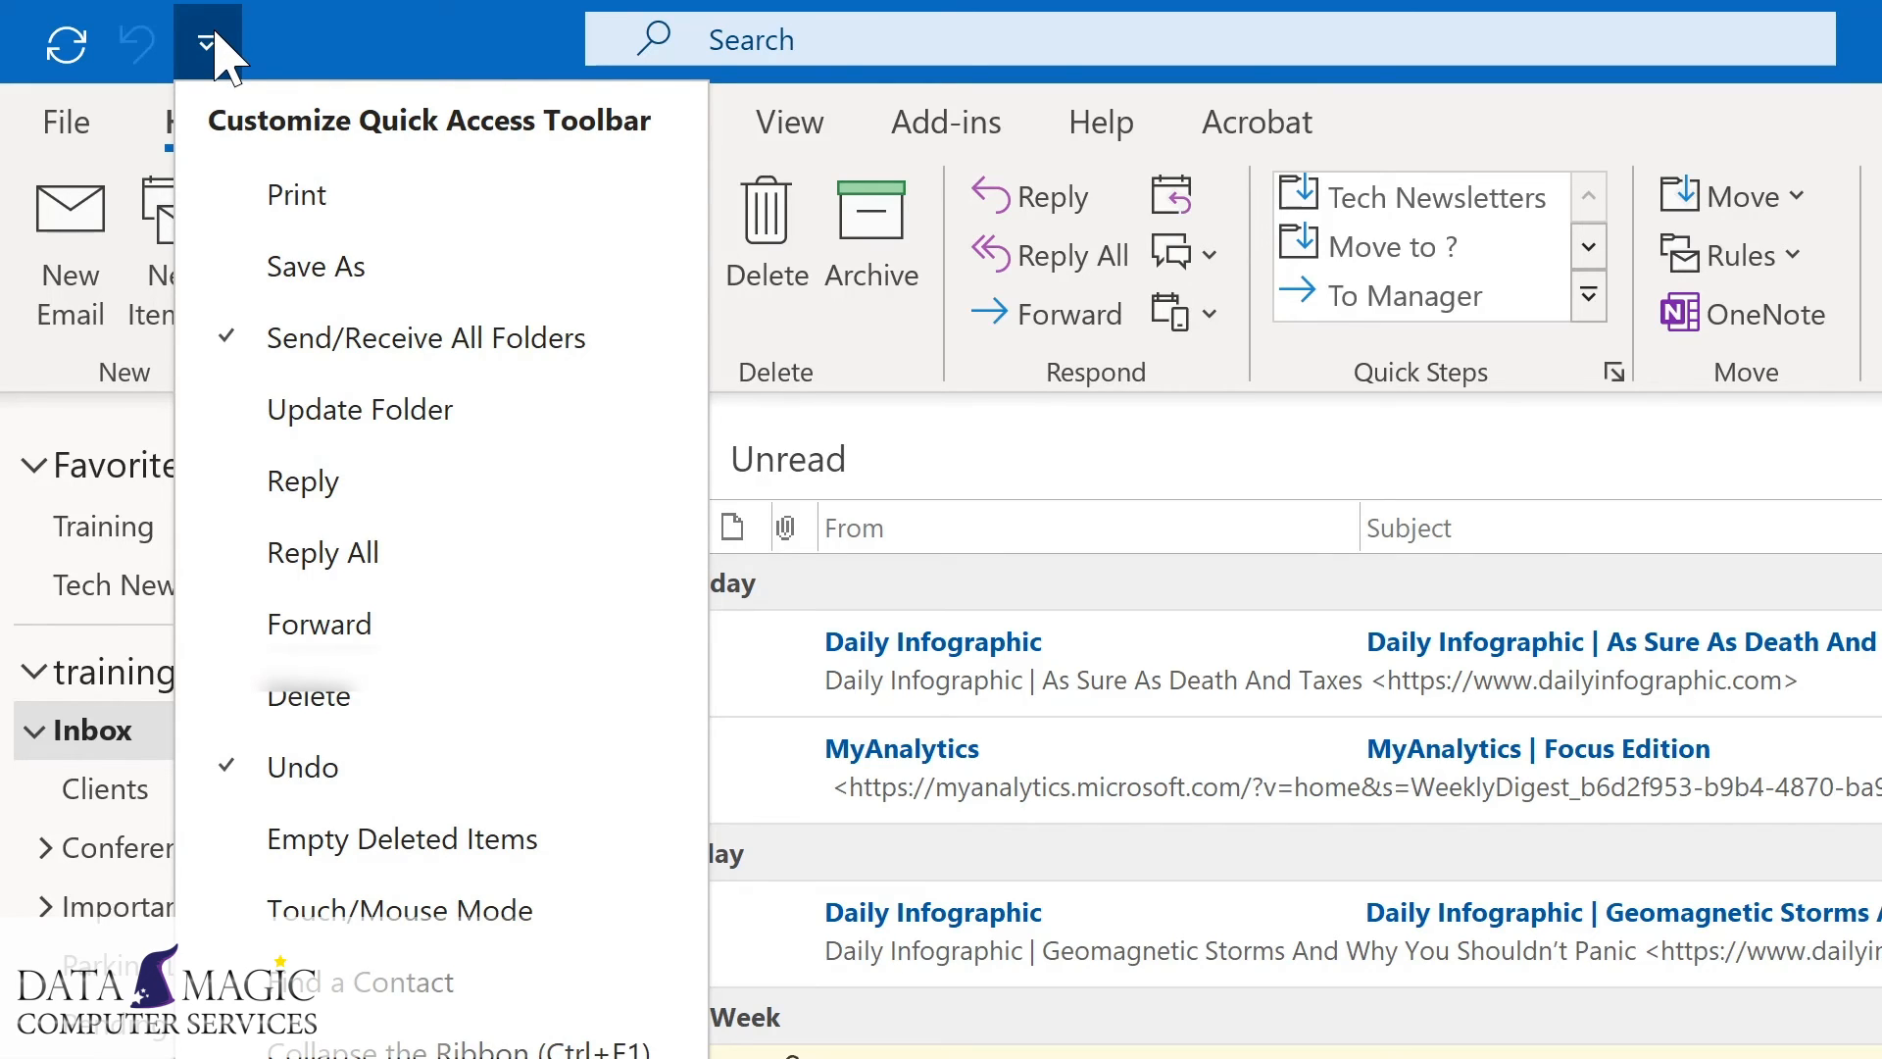
left_click(304, 482)
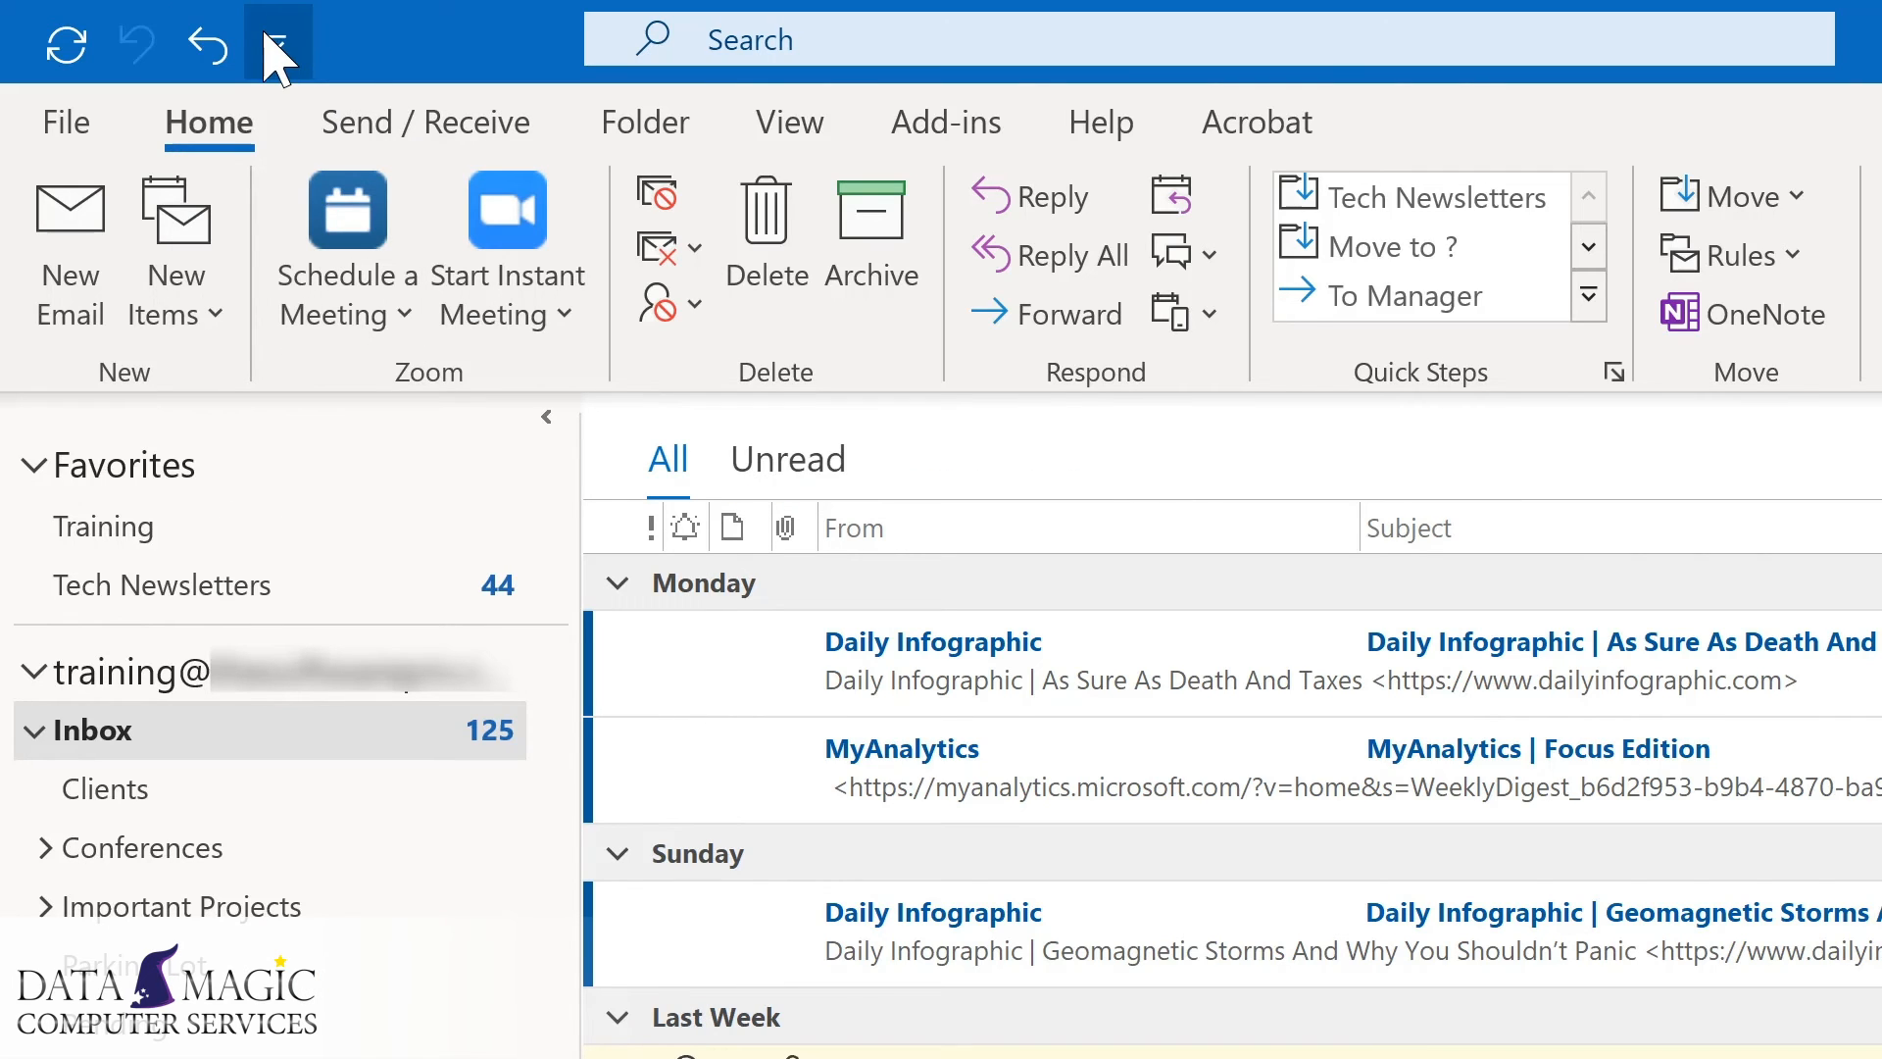
left_click(279, 47)
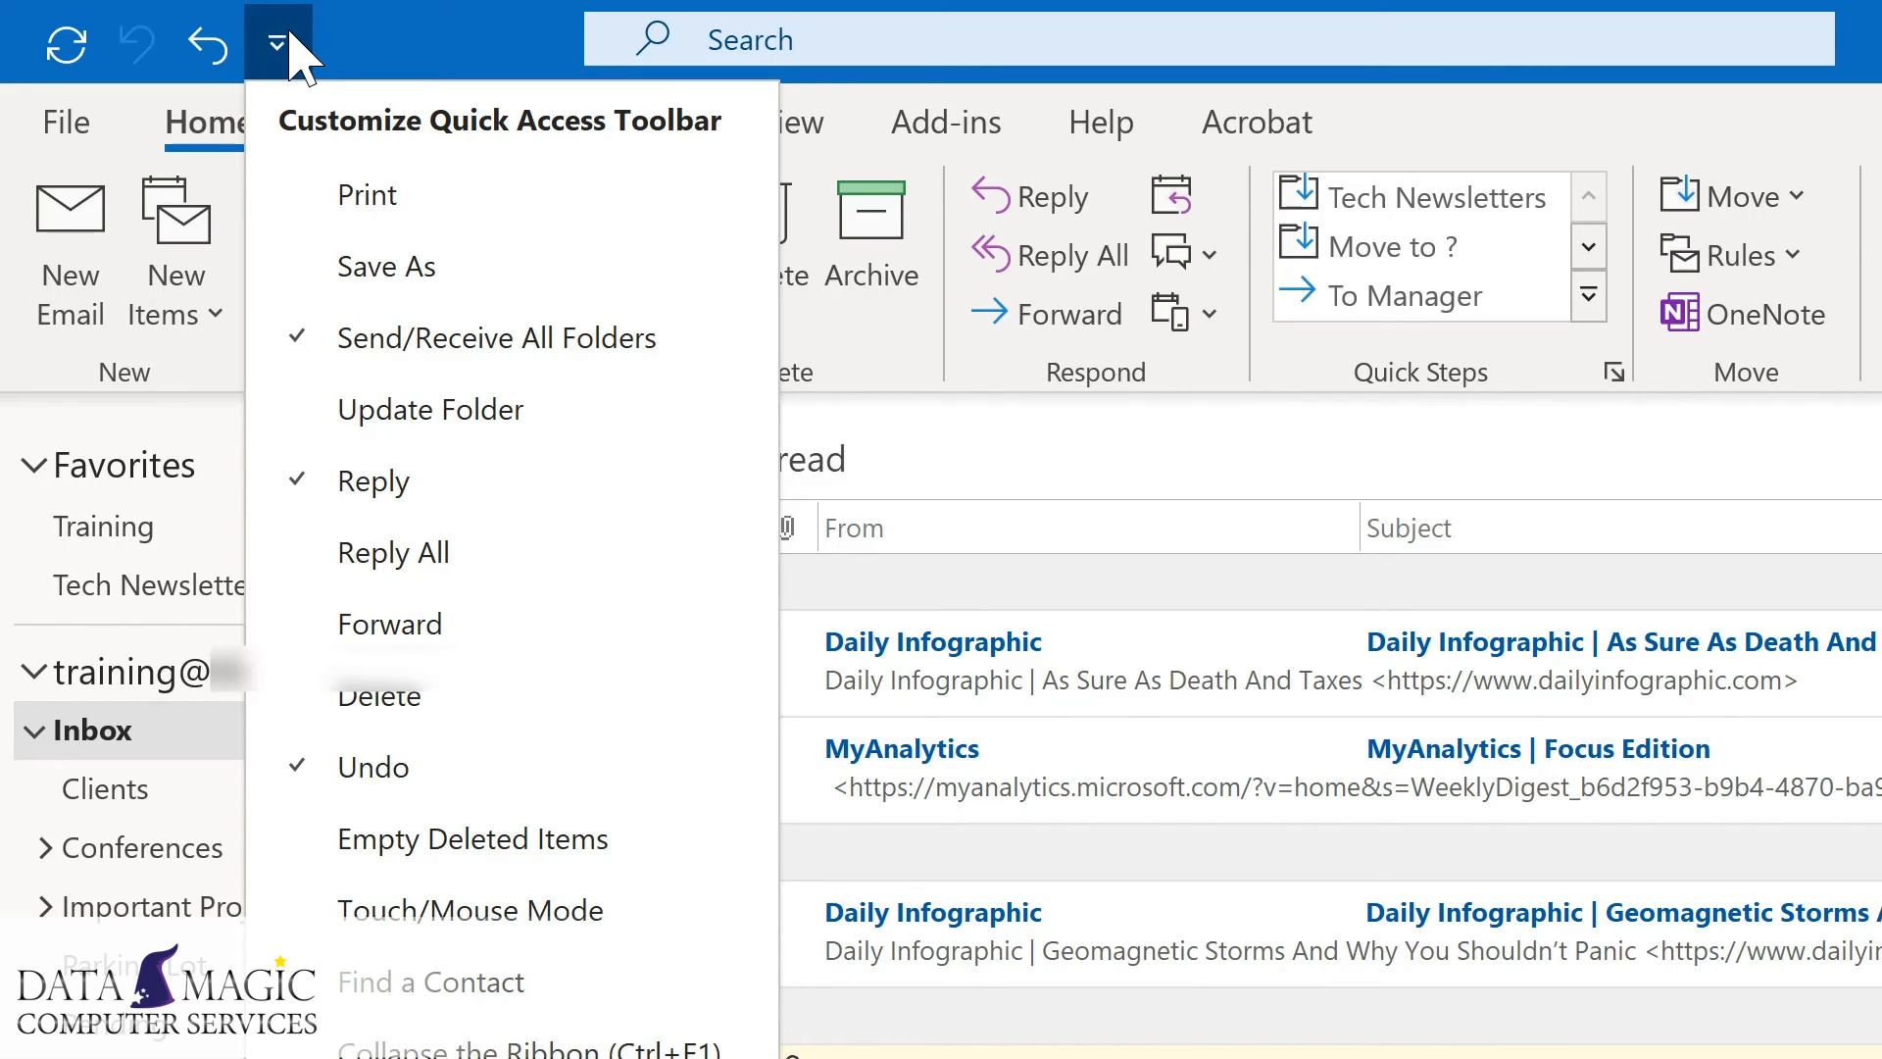
left_click(345, 555)
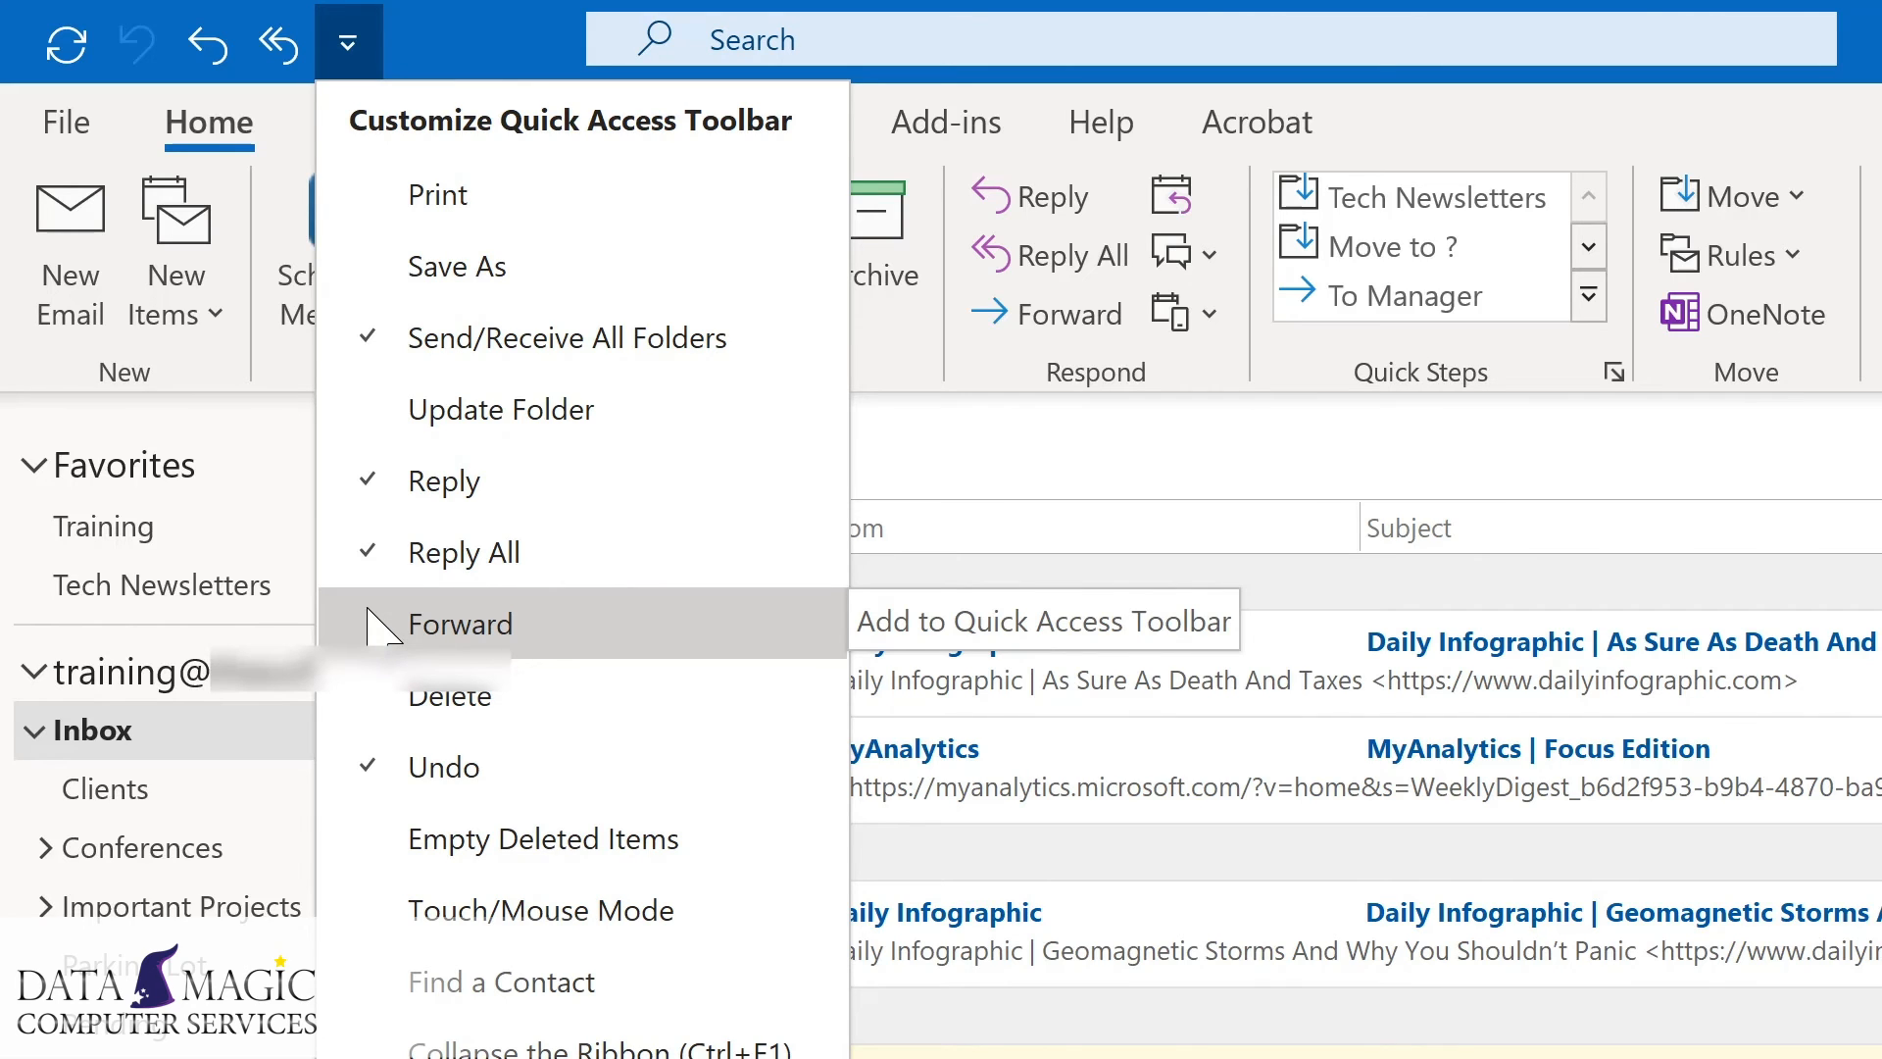
left_click(369, 612)
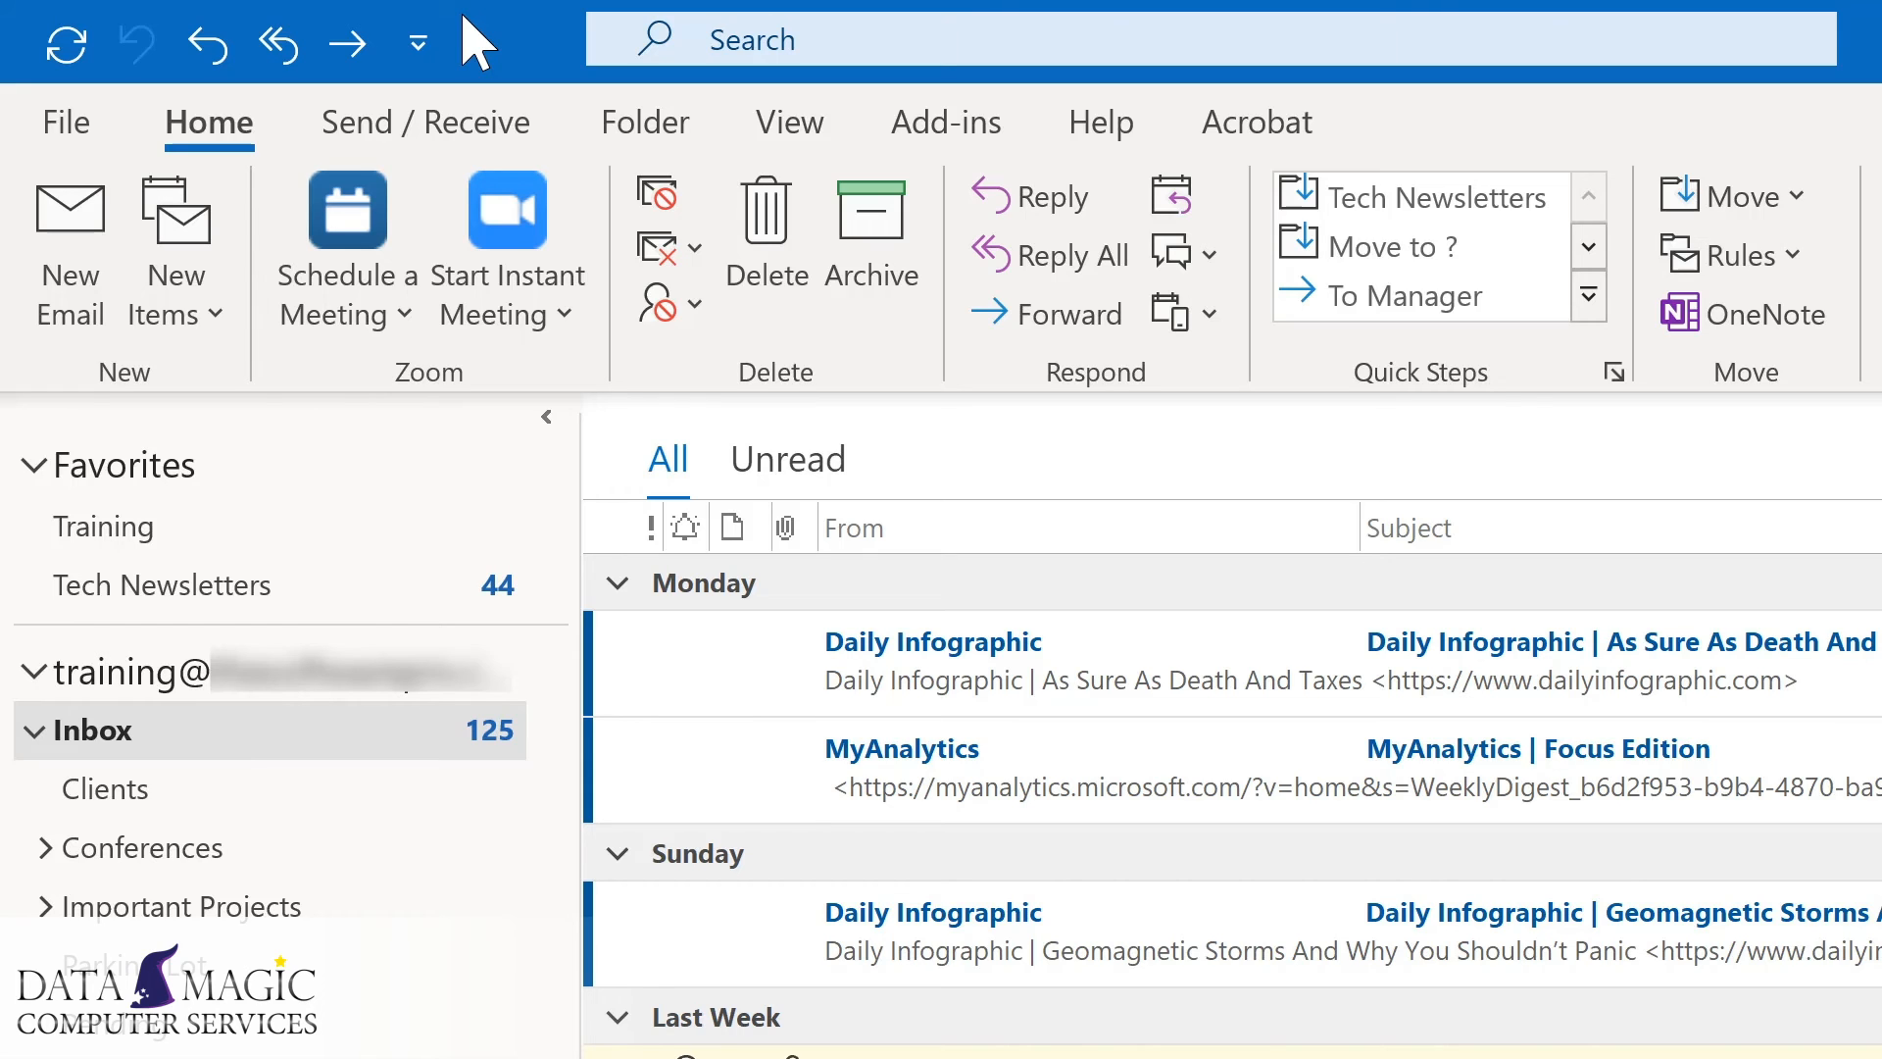
- Create a new email and add the Quick Parts command to the message window's Quick Access Toolbar
key("ctrl+n")
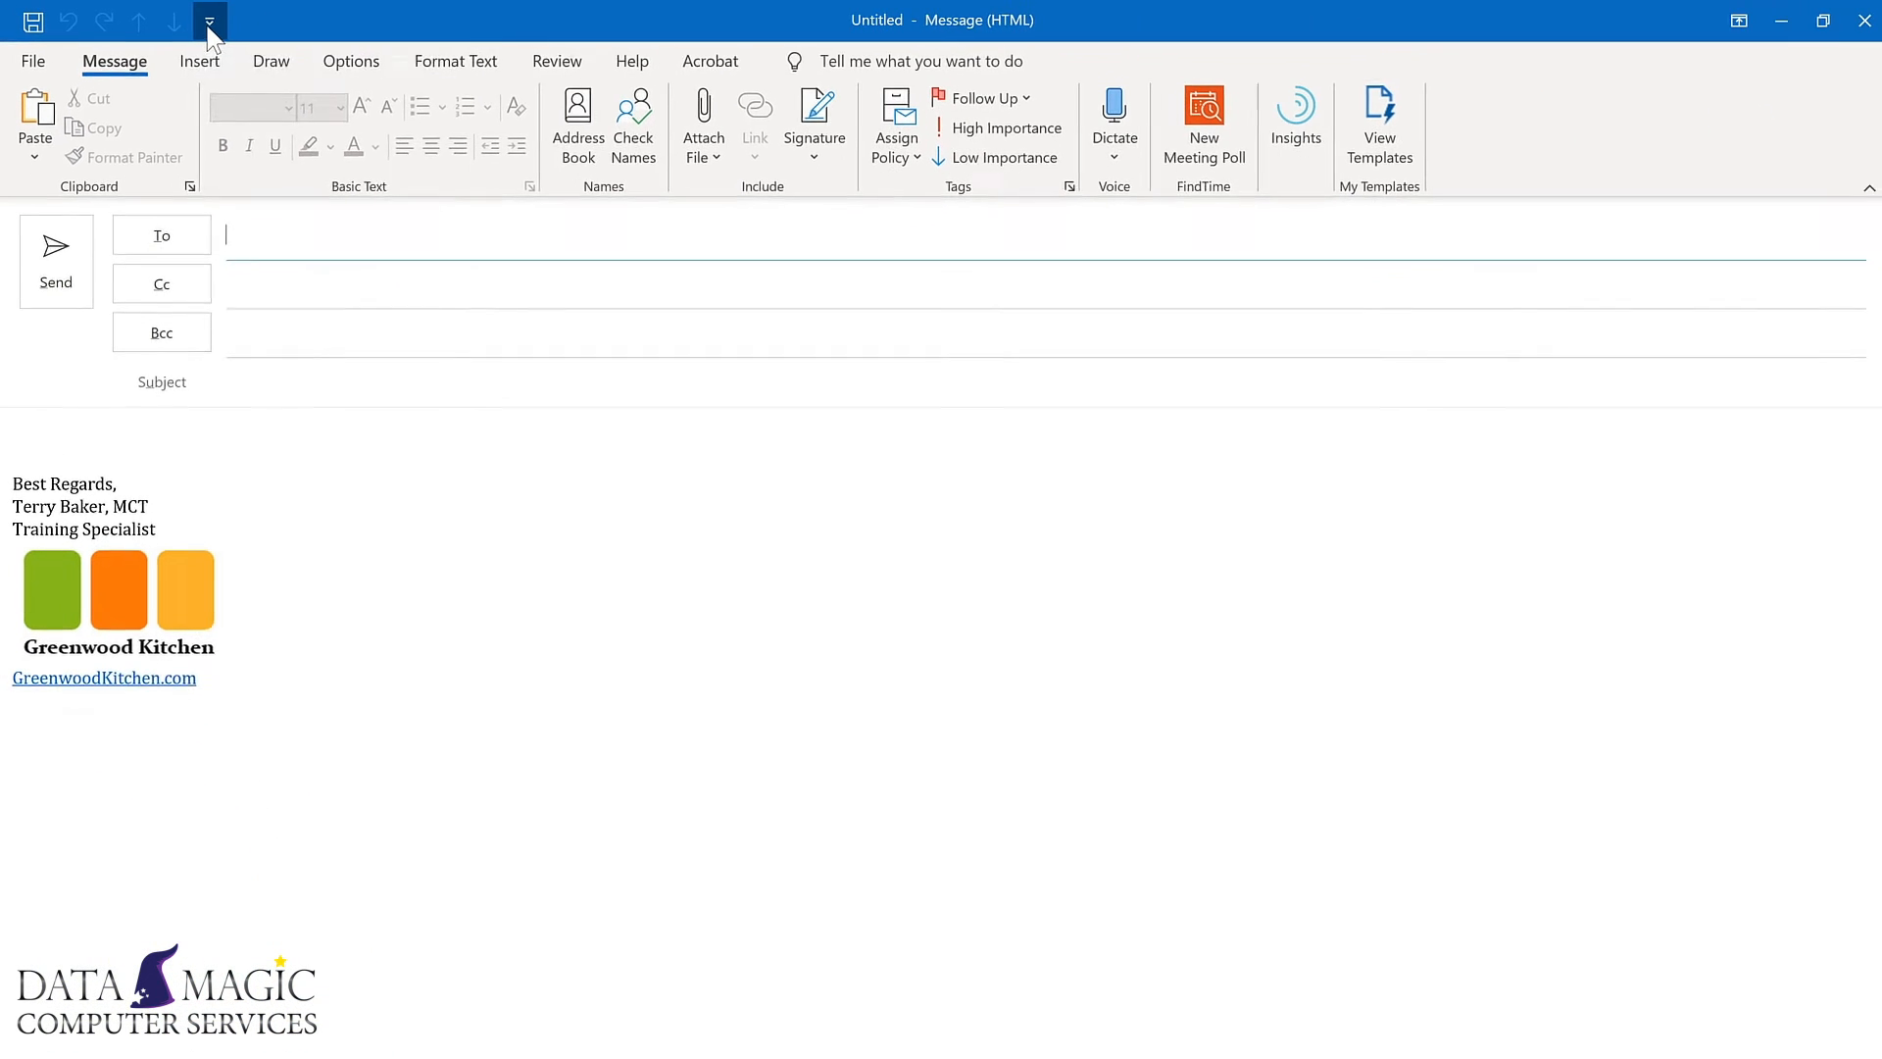
left_click(207, 30)
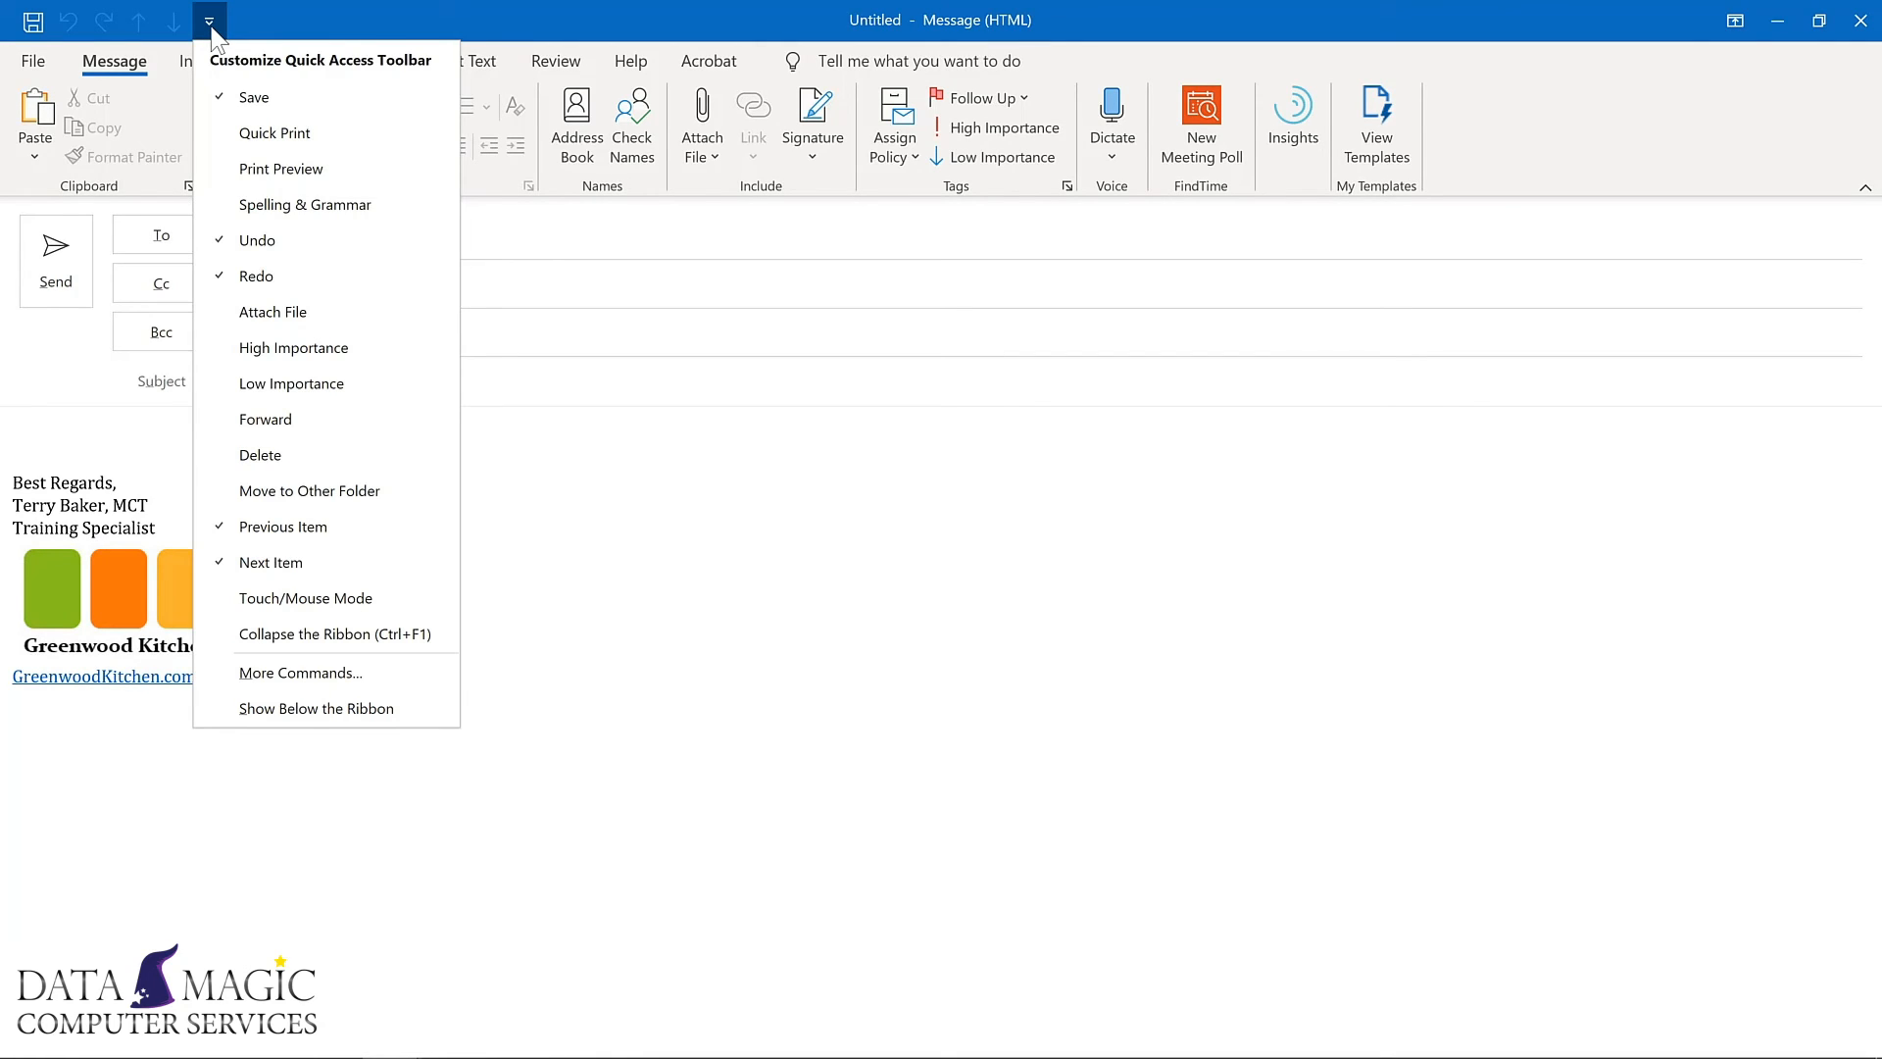
left_click(211, 27)
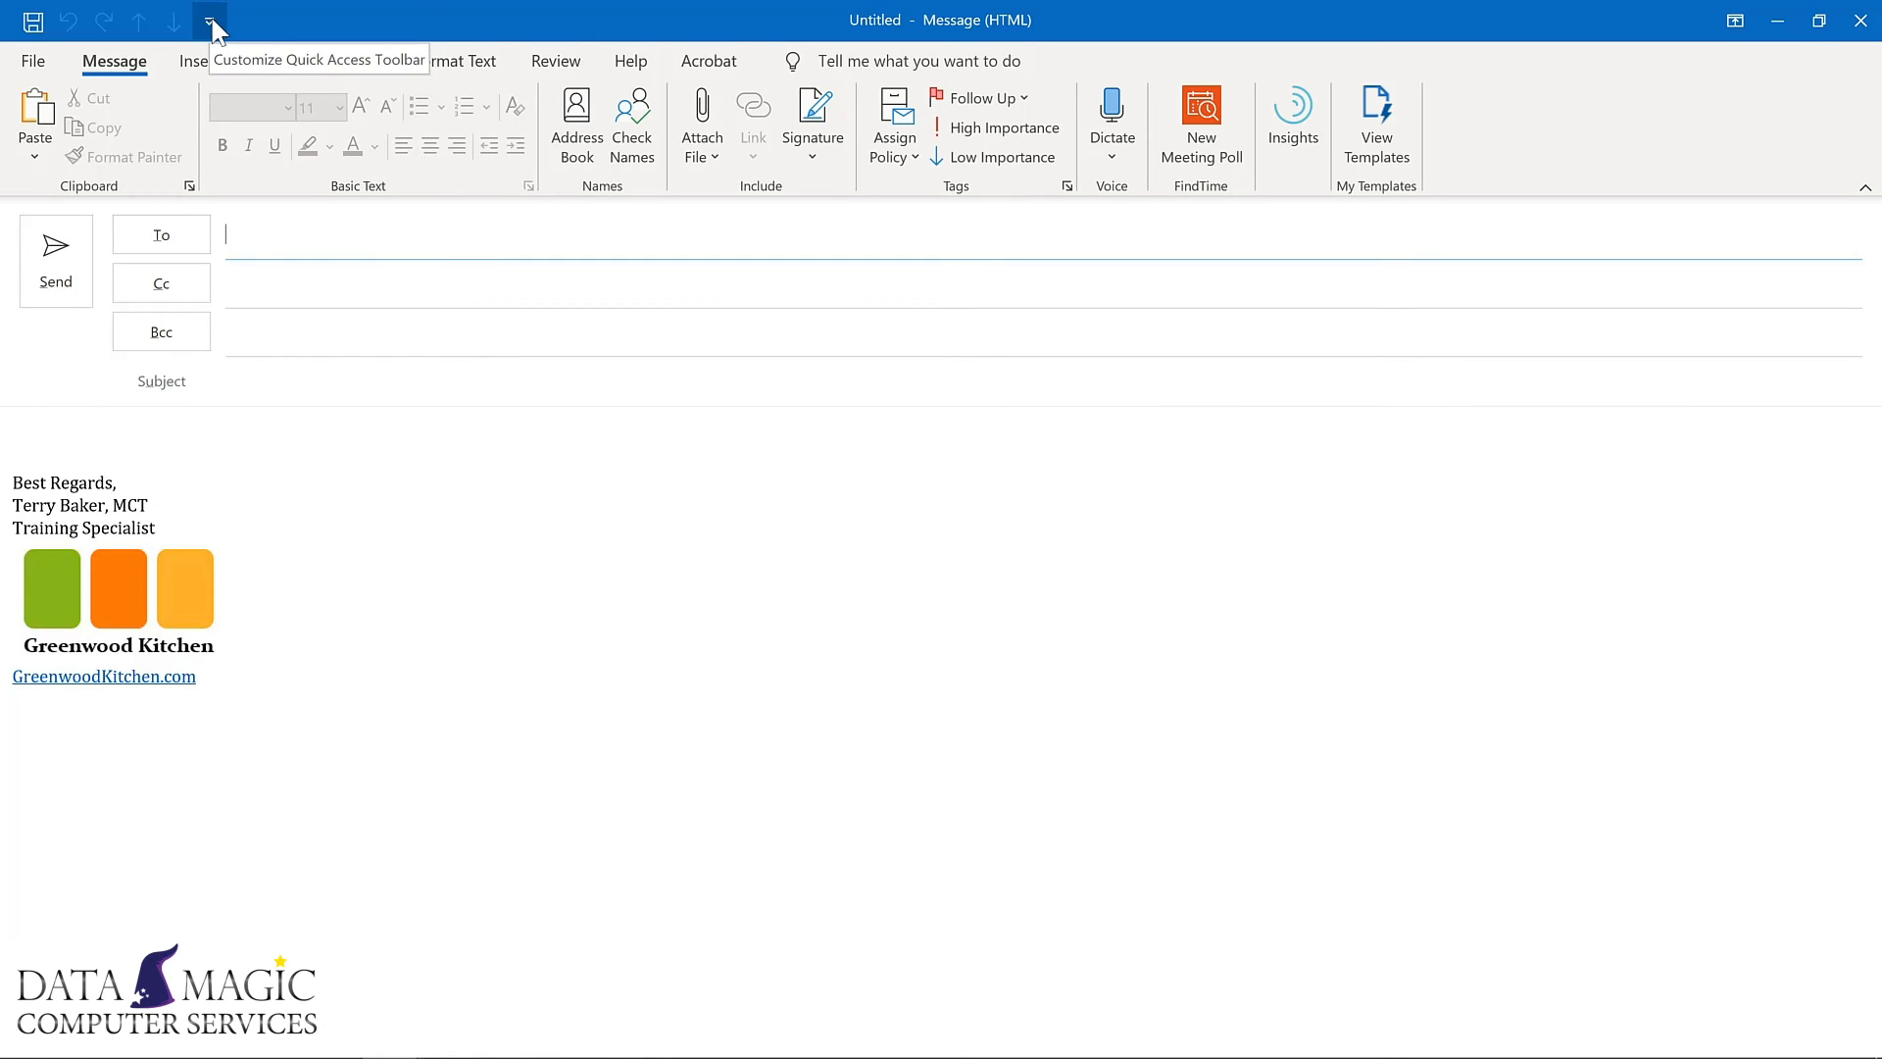
left_click(73, 418)
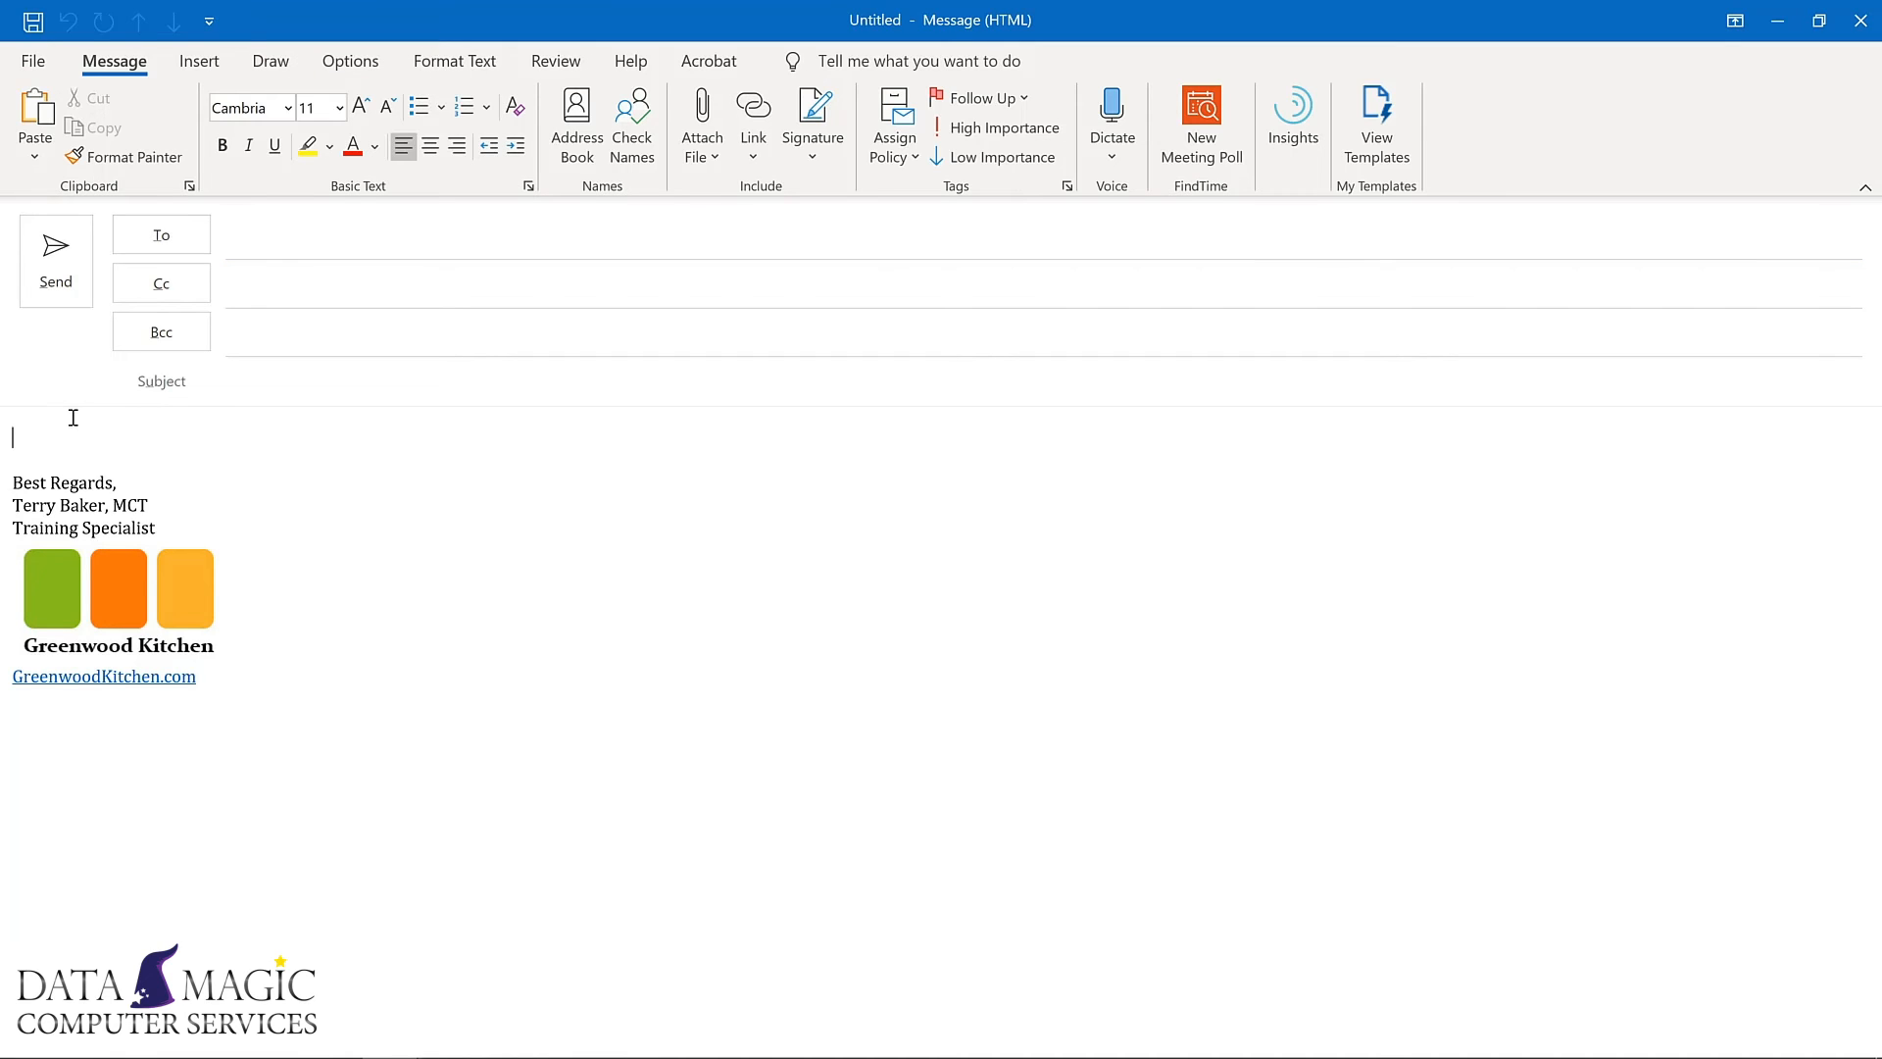
left_click(196, 62)
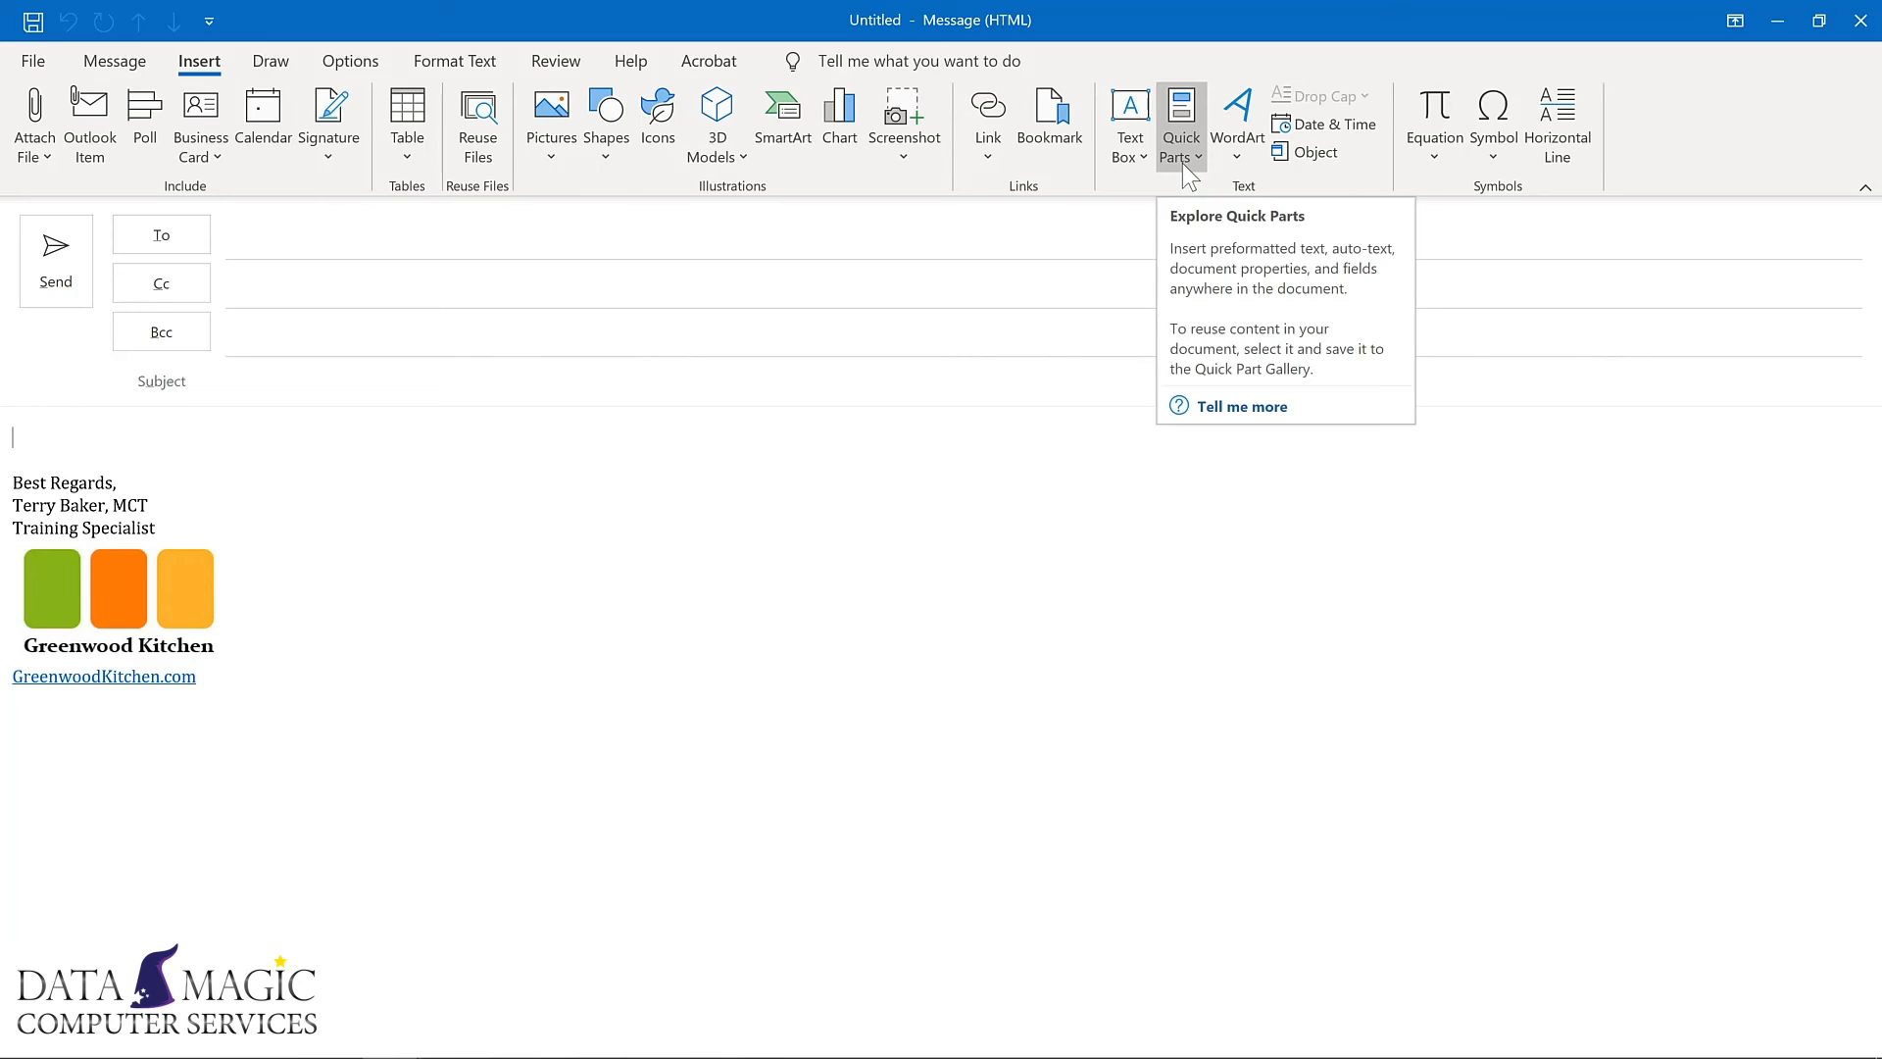
right_click(1179, 114)
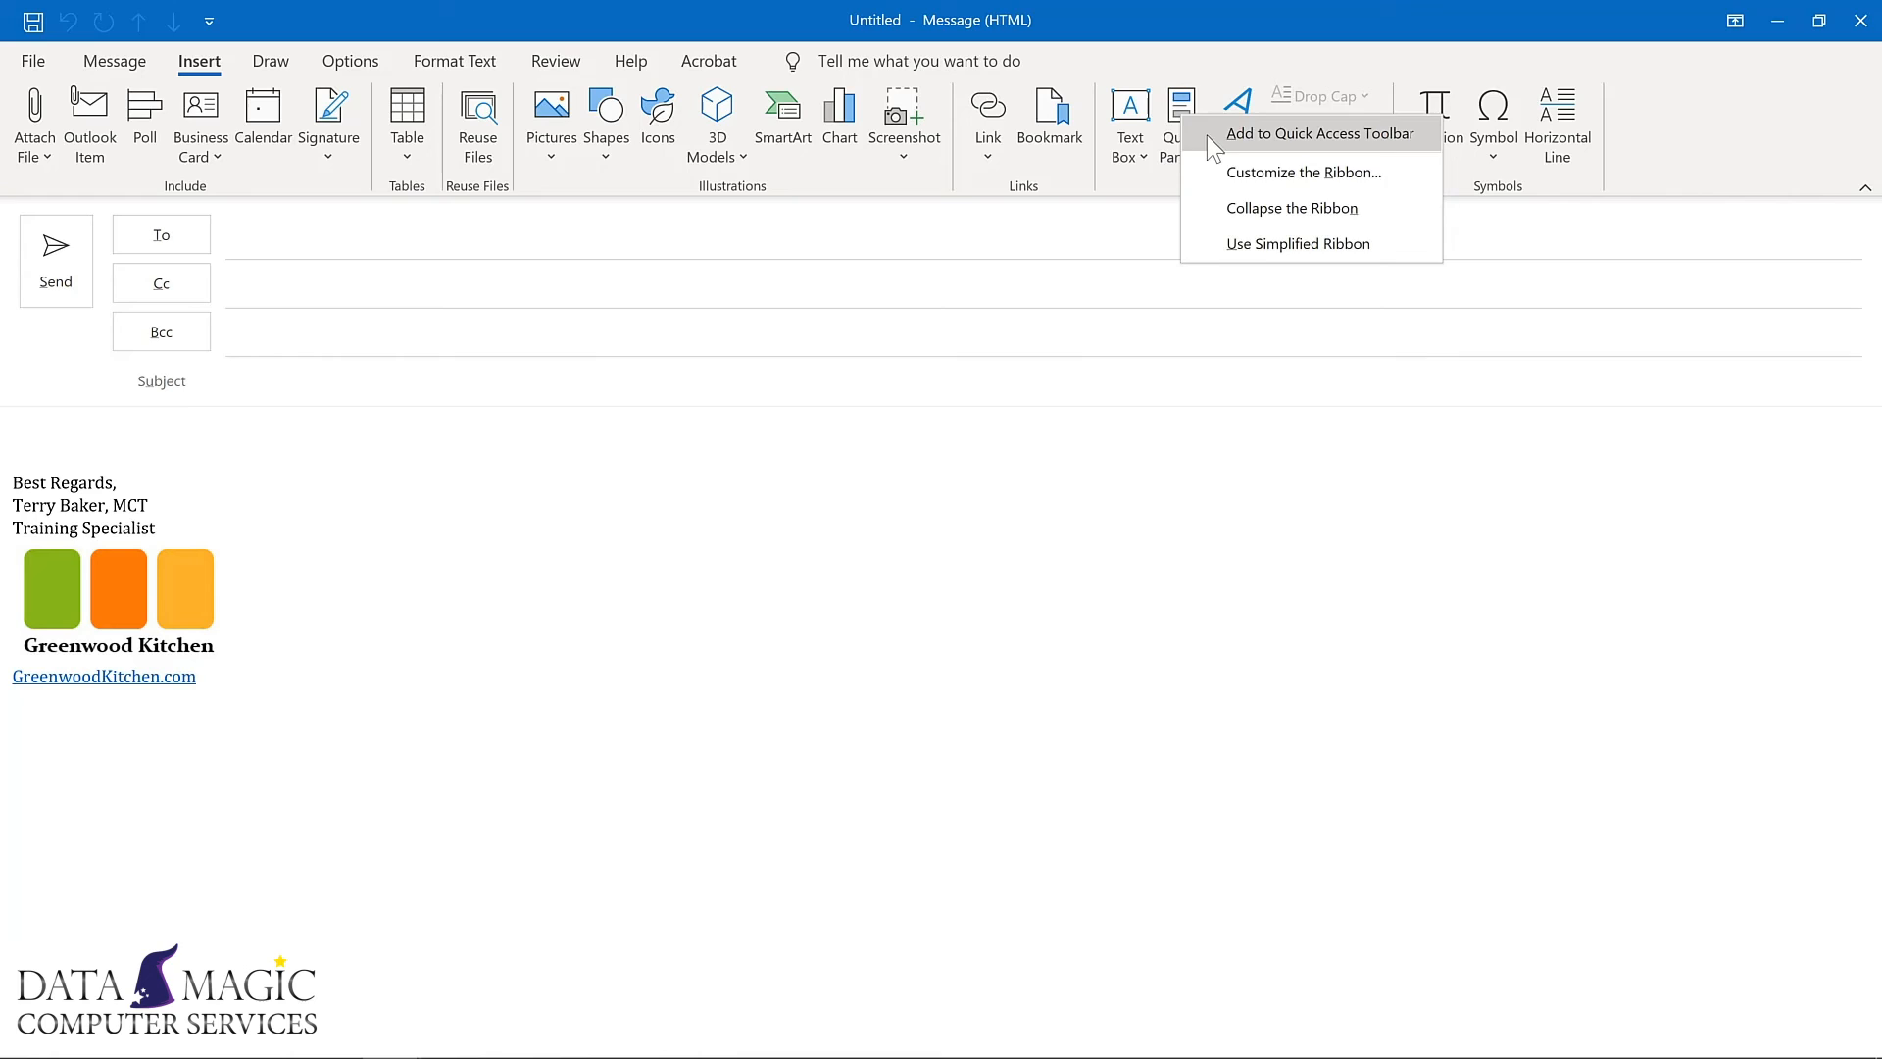
left_click(1208, 137)
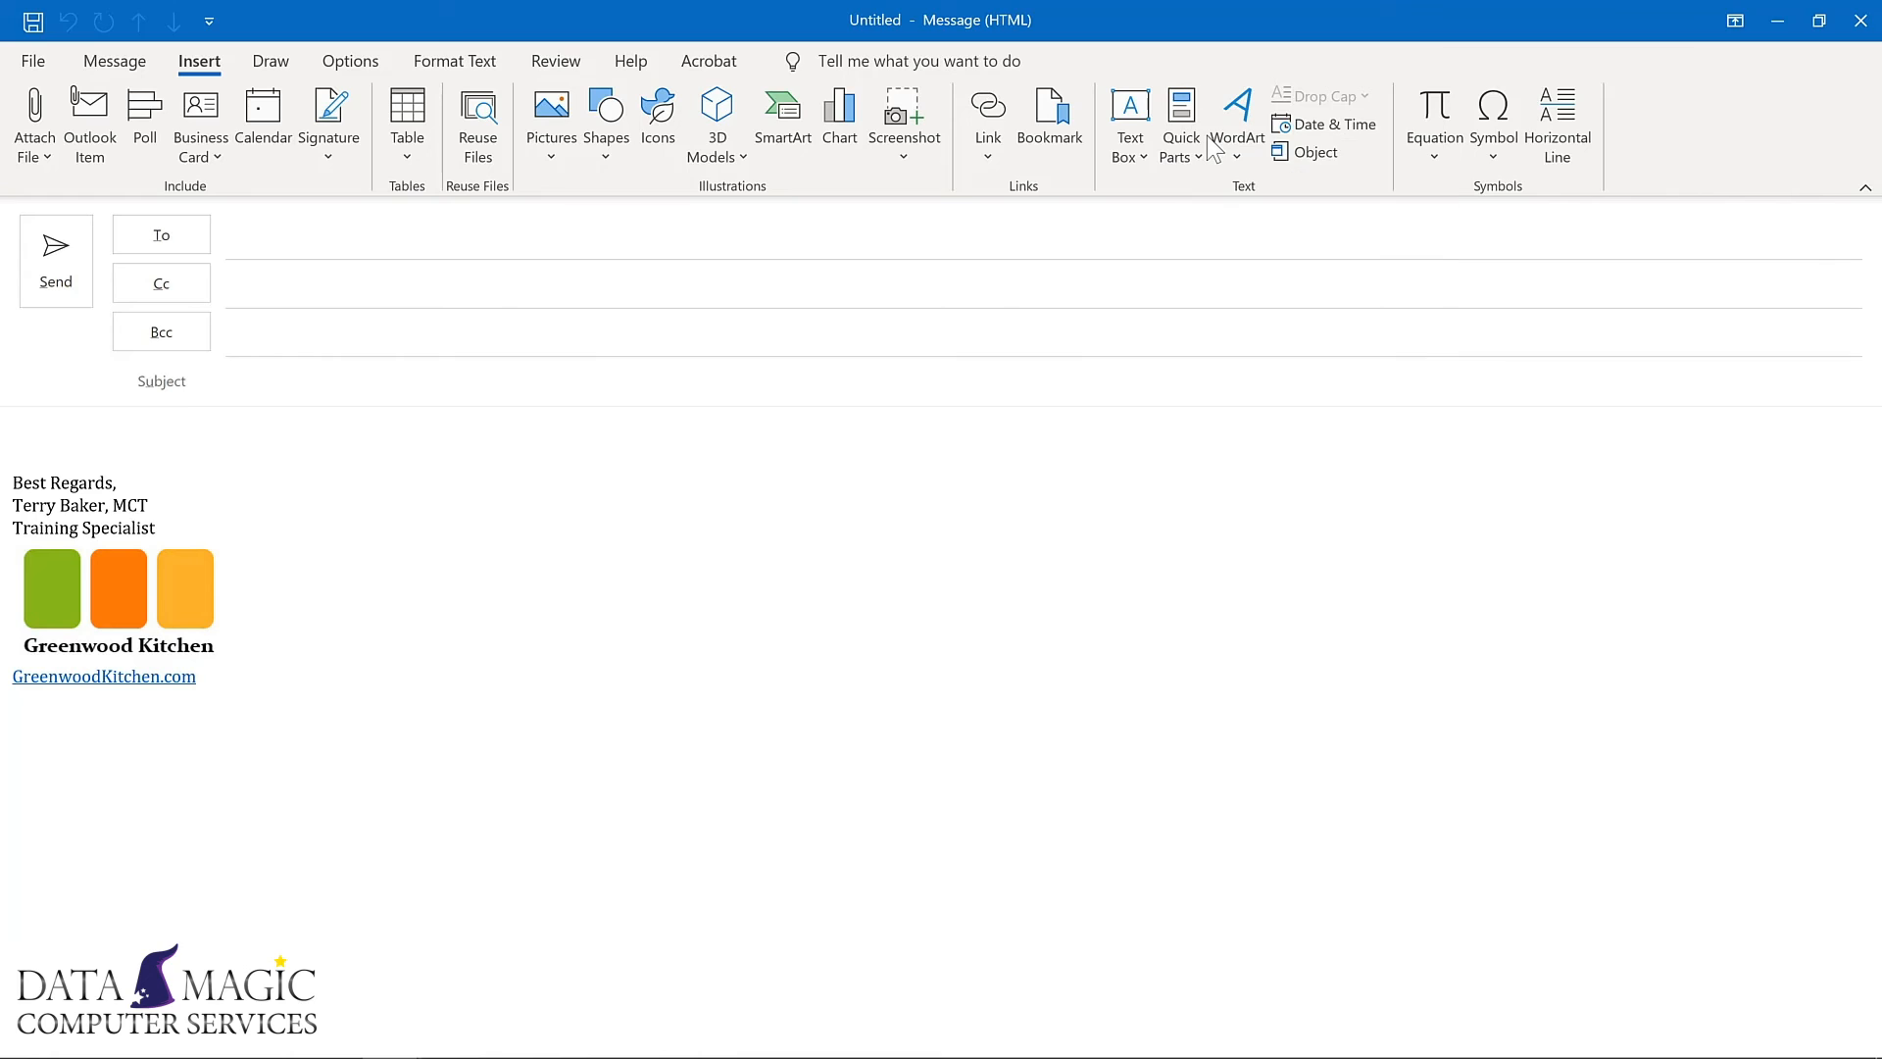
- Add the Delay Delivery command to the message window's Quick Access Toolbar
left_click(345, 62)
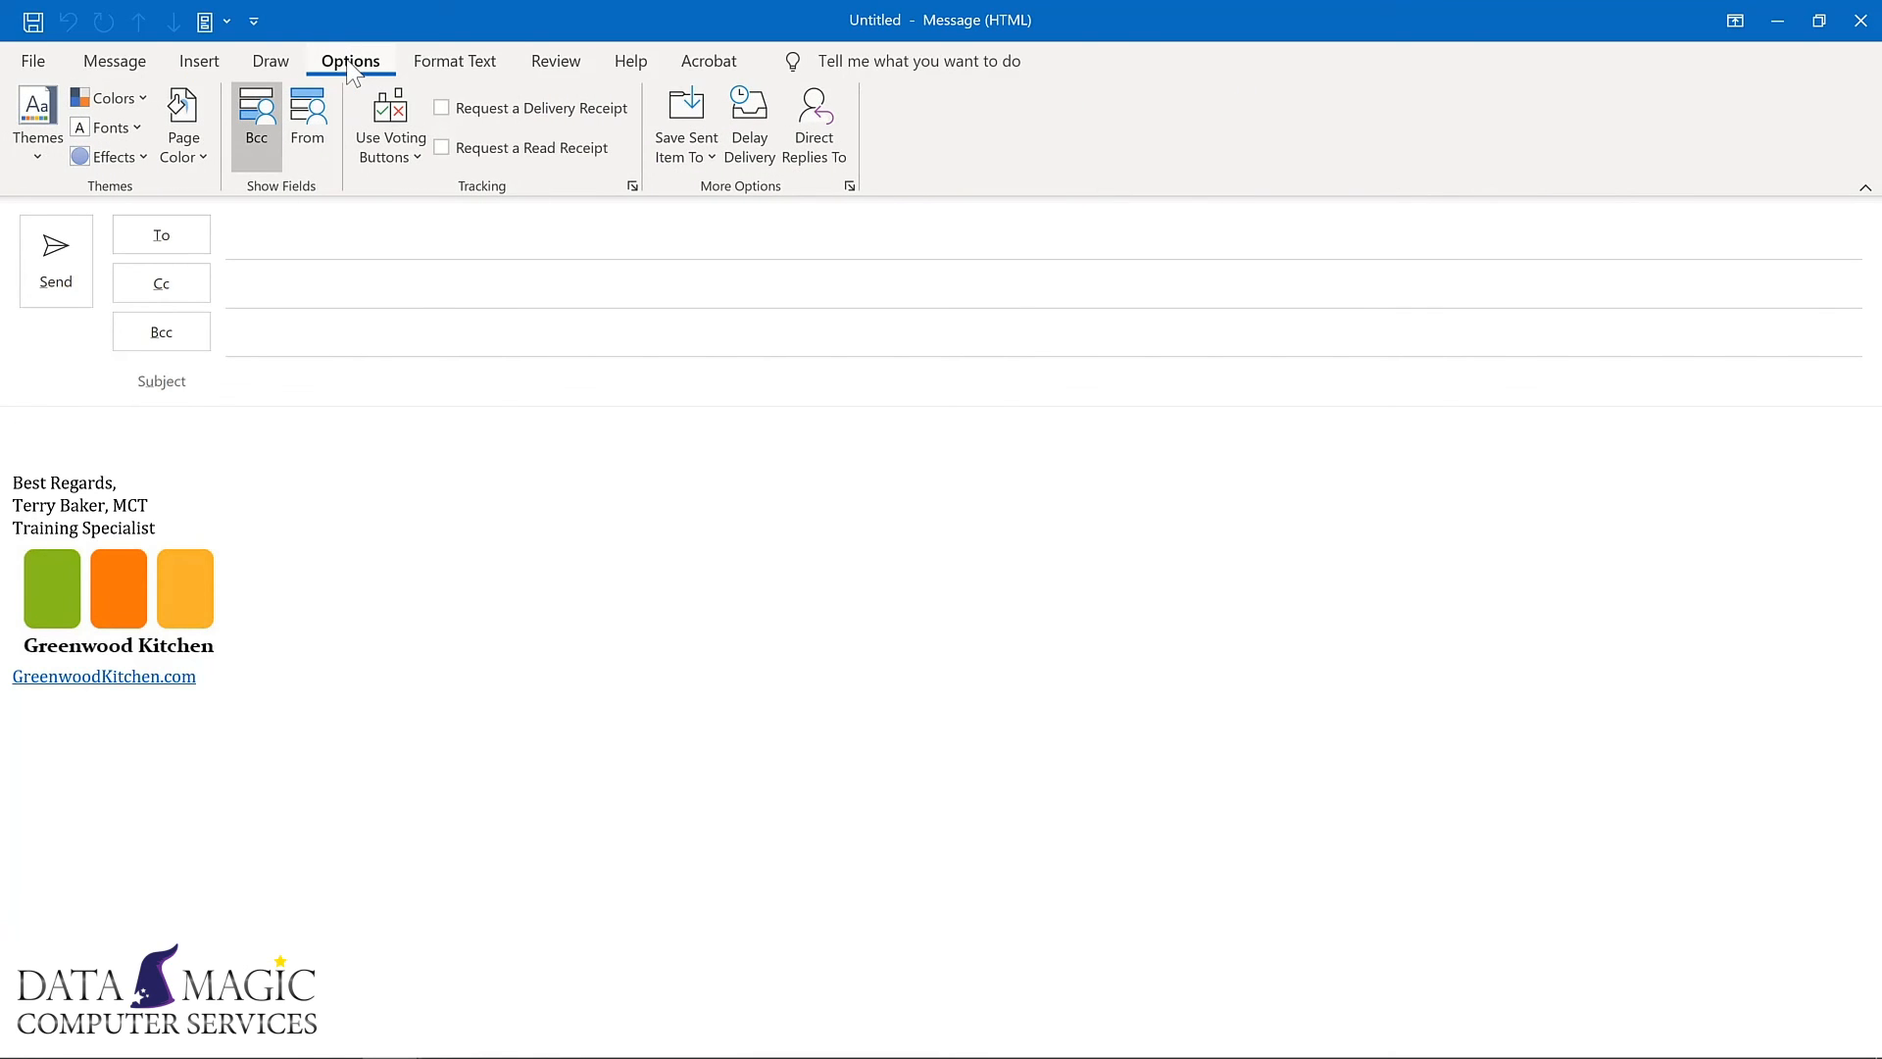
right_click(761, 130)
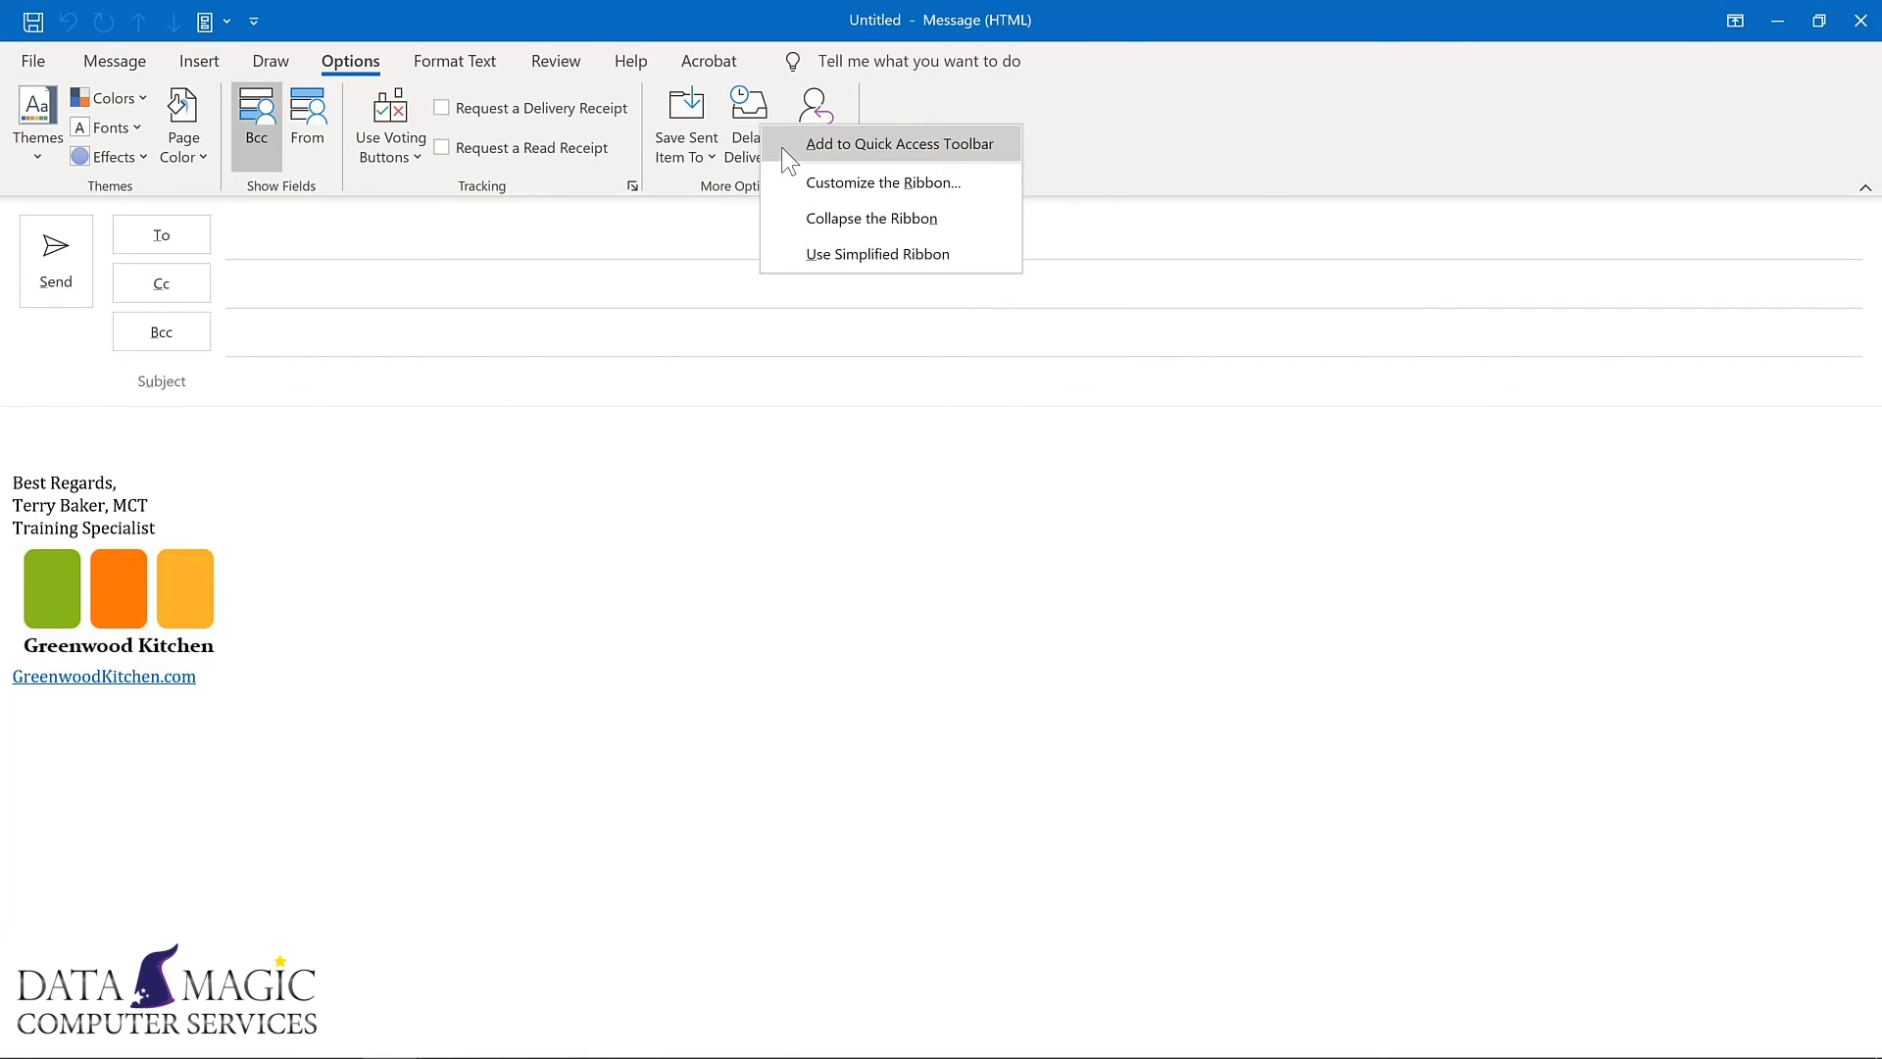
left_click(785, 142)
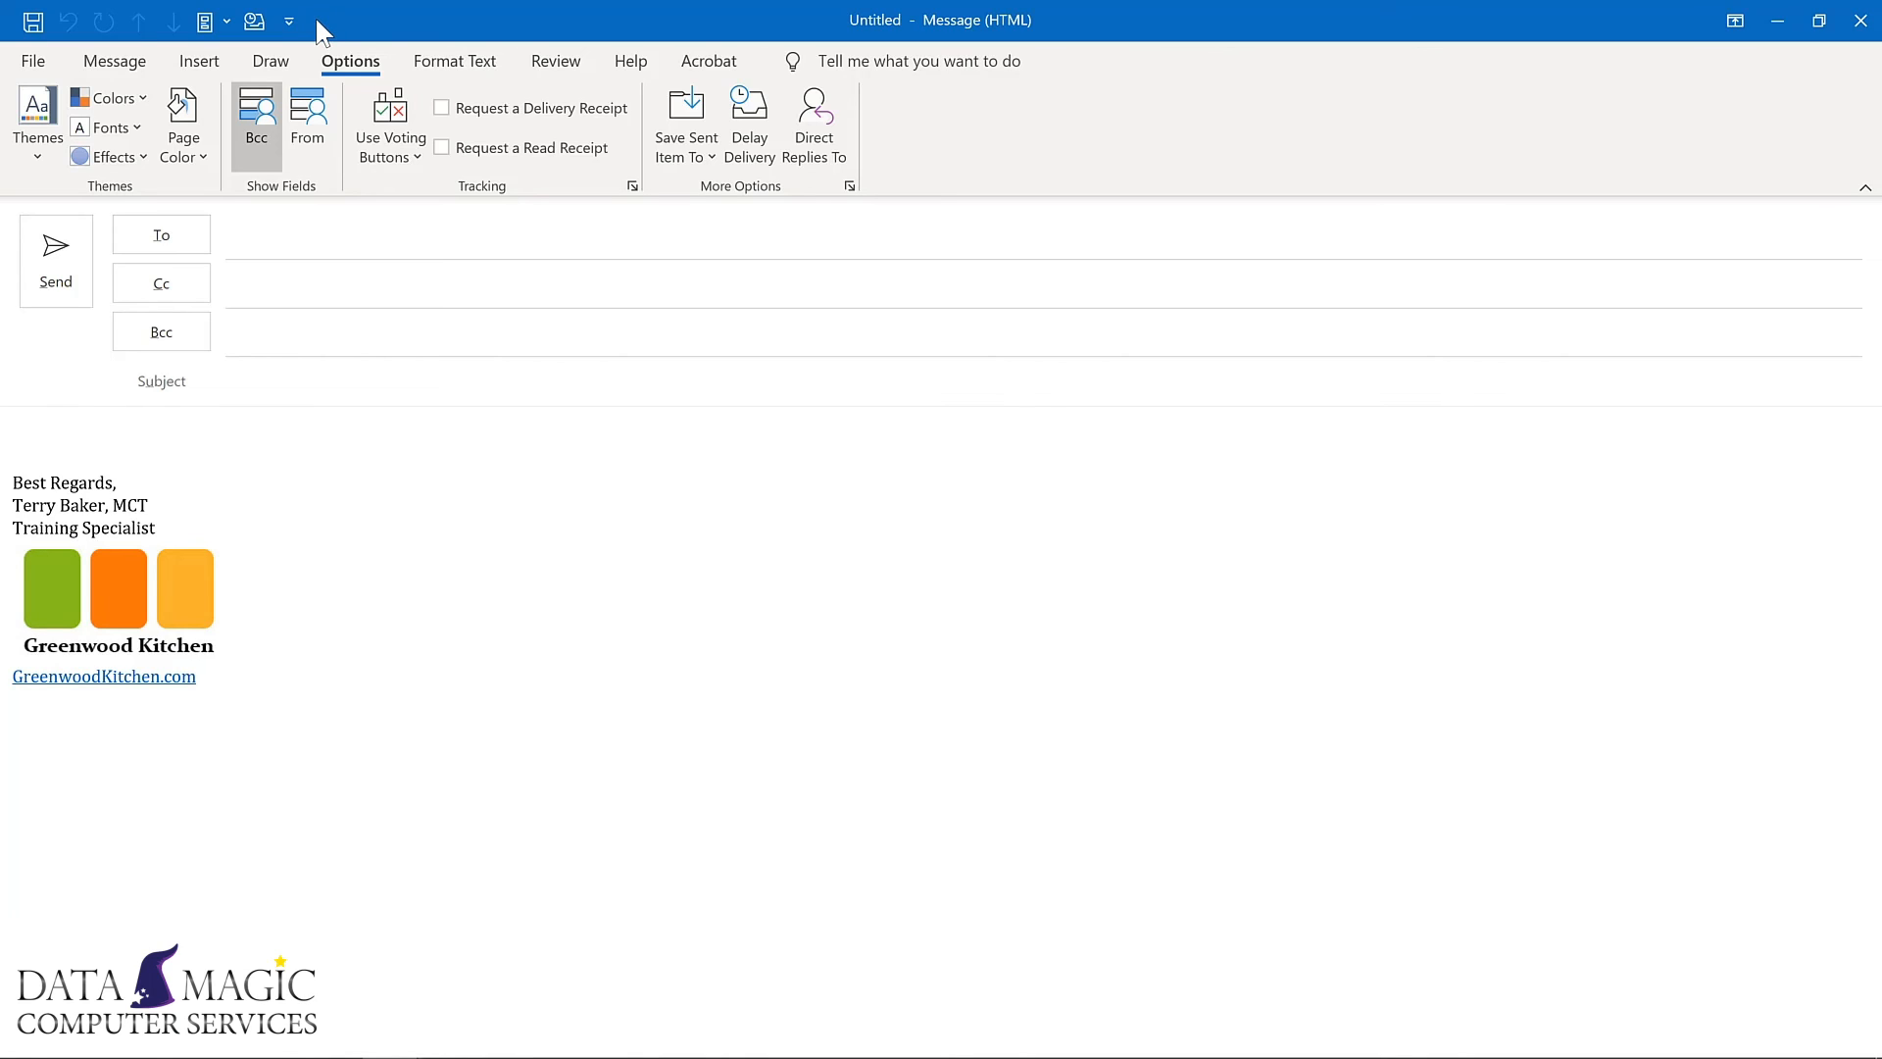
- Show the Quick Access Toolbar below the ribbon and open the main window's full toolbar customization settings
left_click(290, 22)
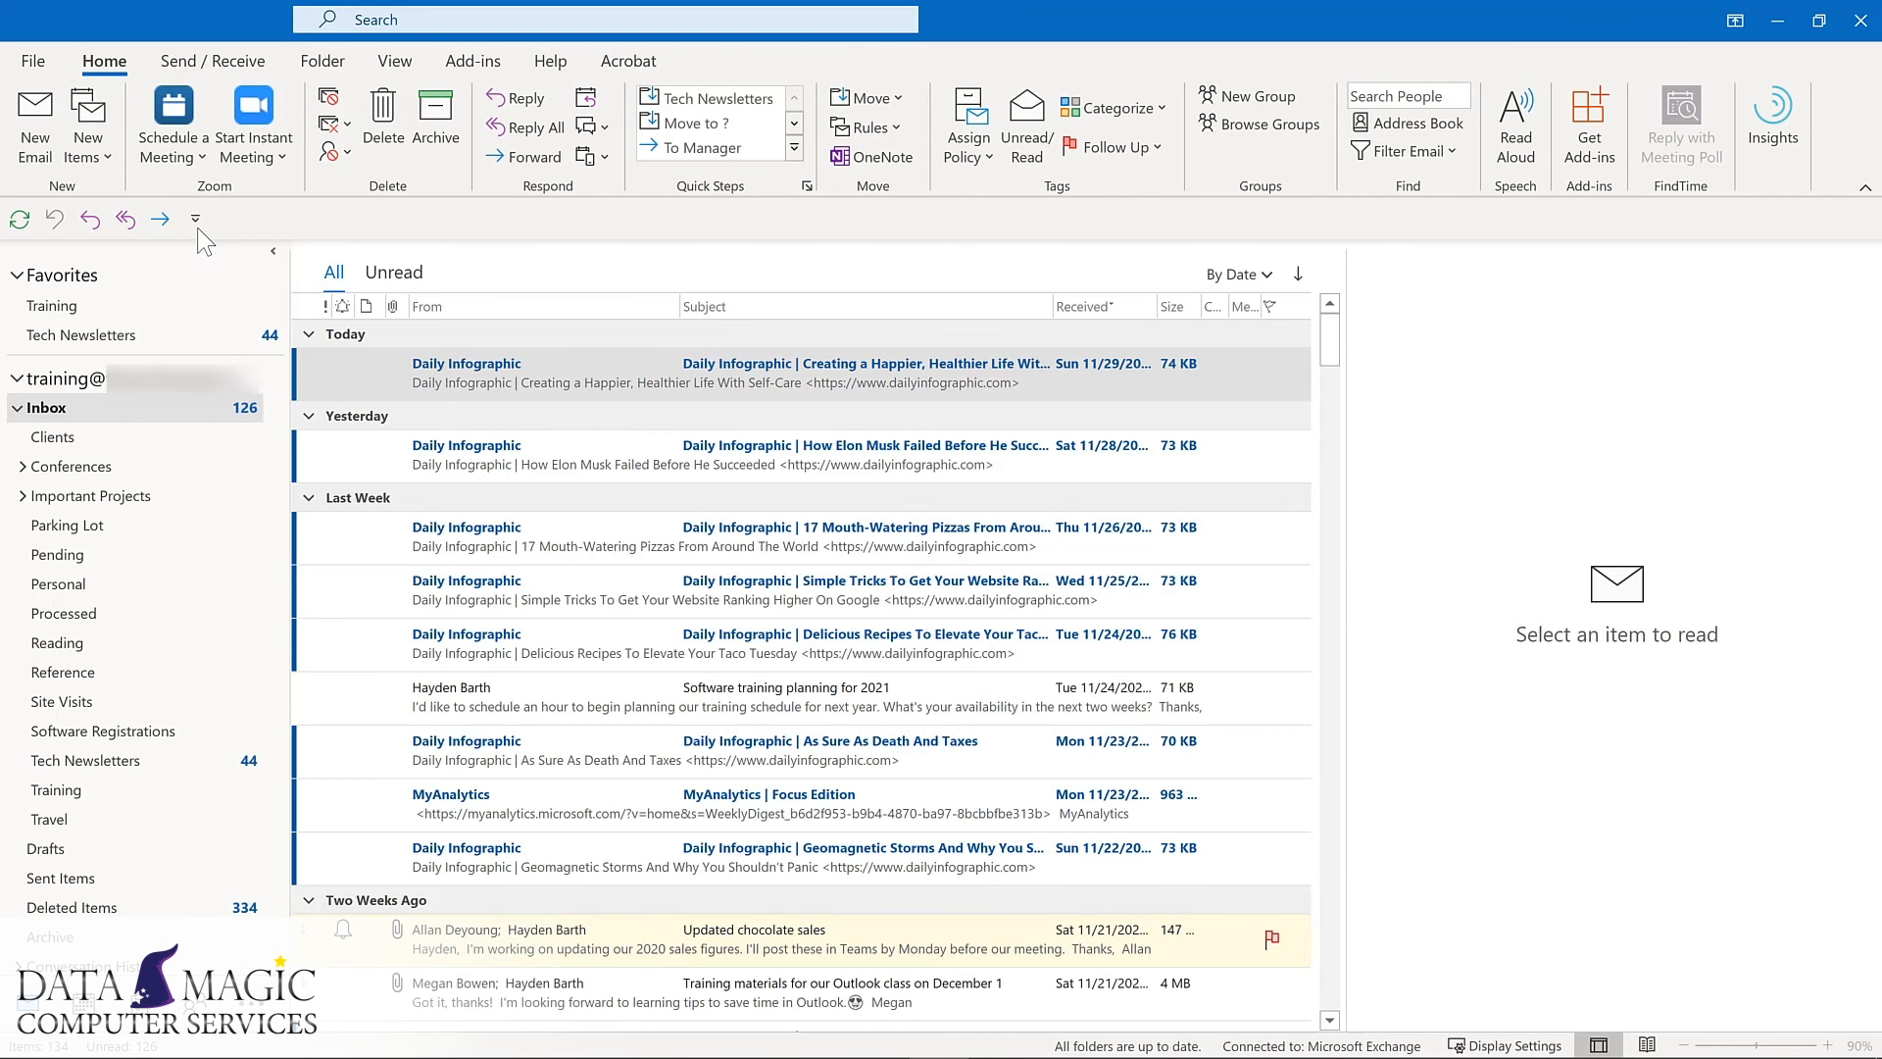
left_click(195, 218)
left_click(195, 220)
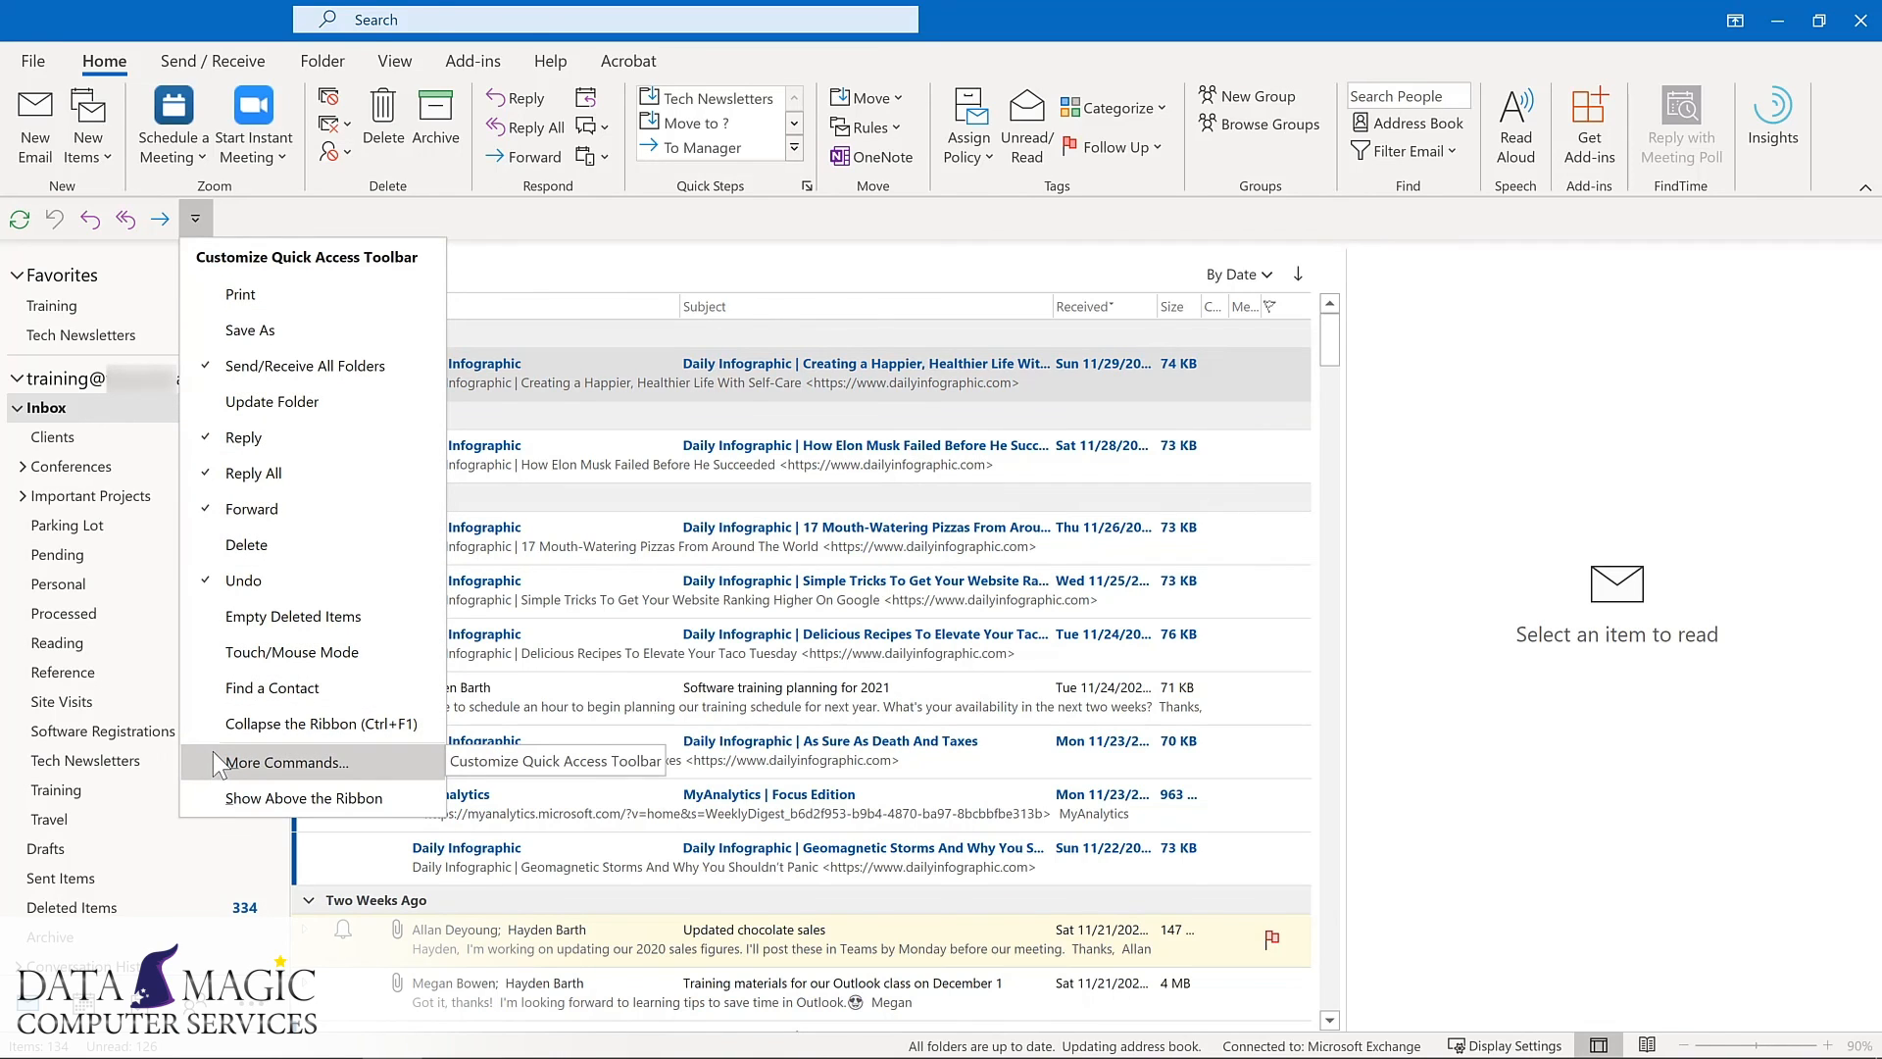
right_click(119, 226)
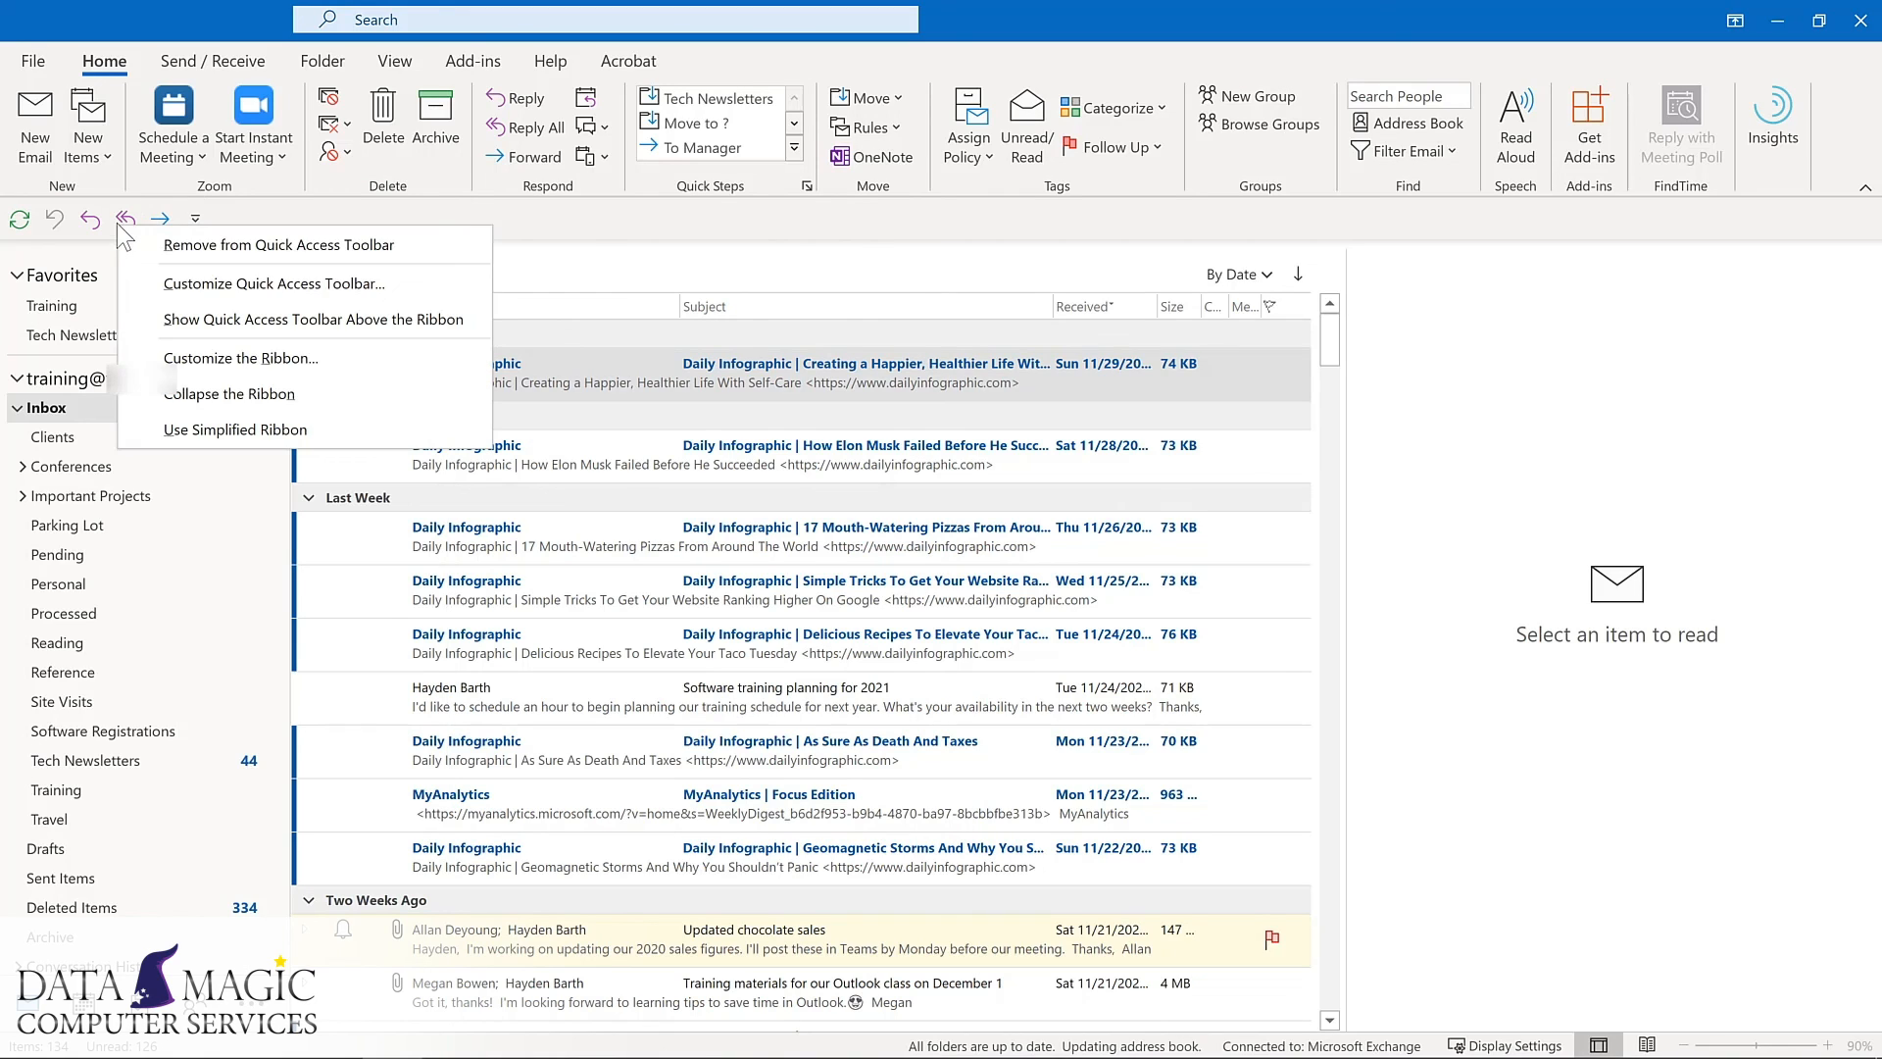
left_click(153, 278)
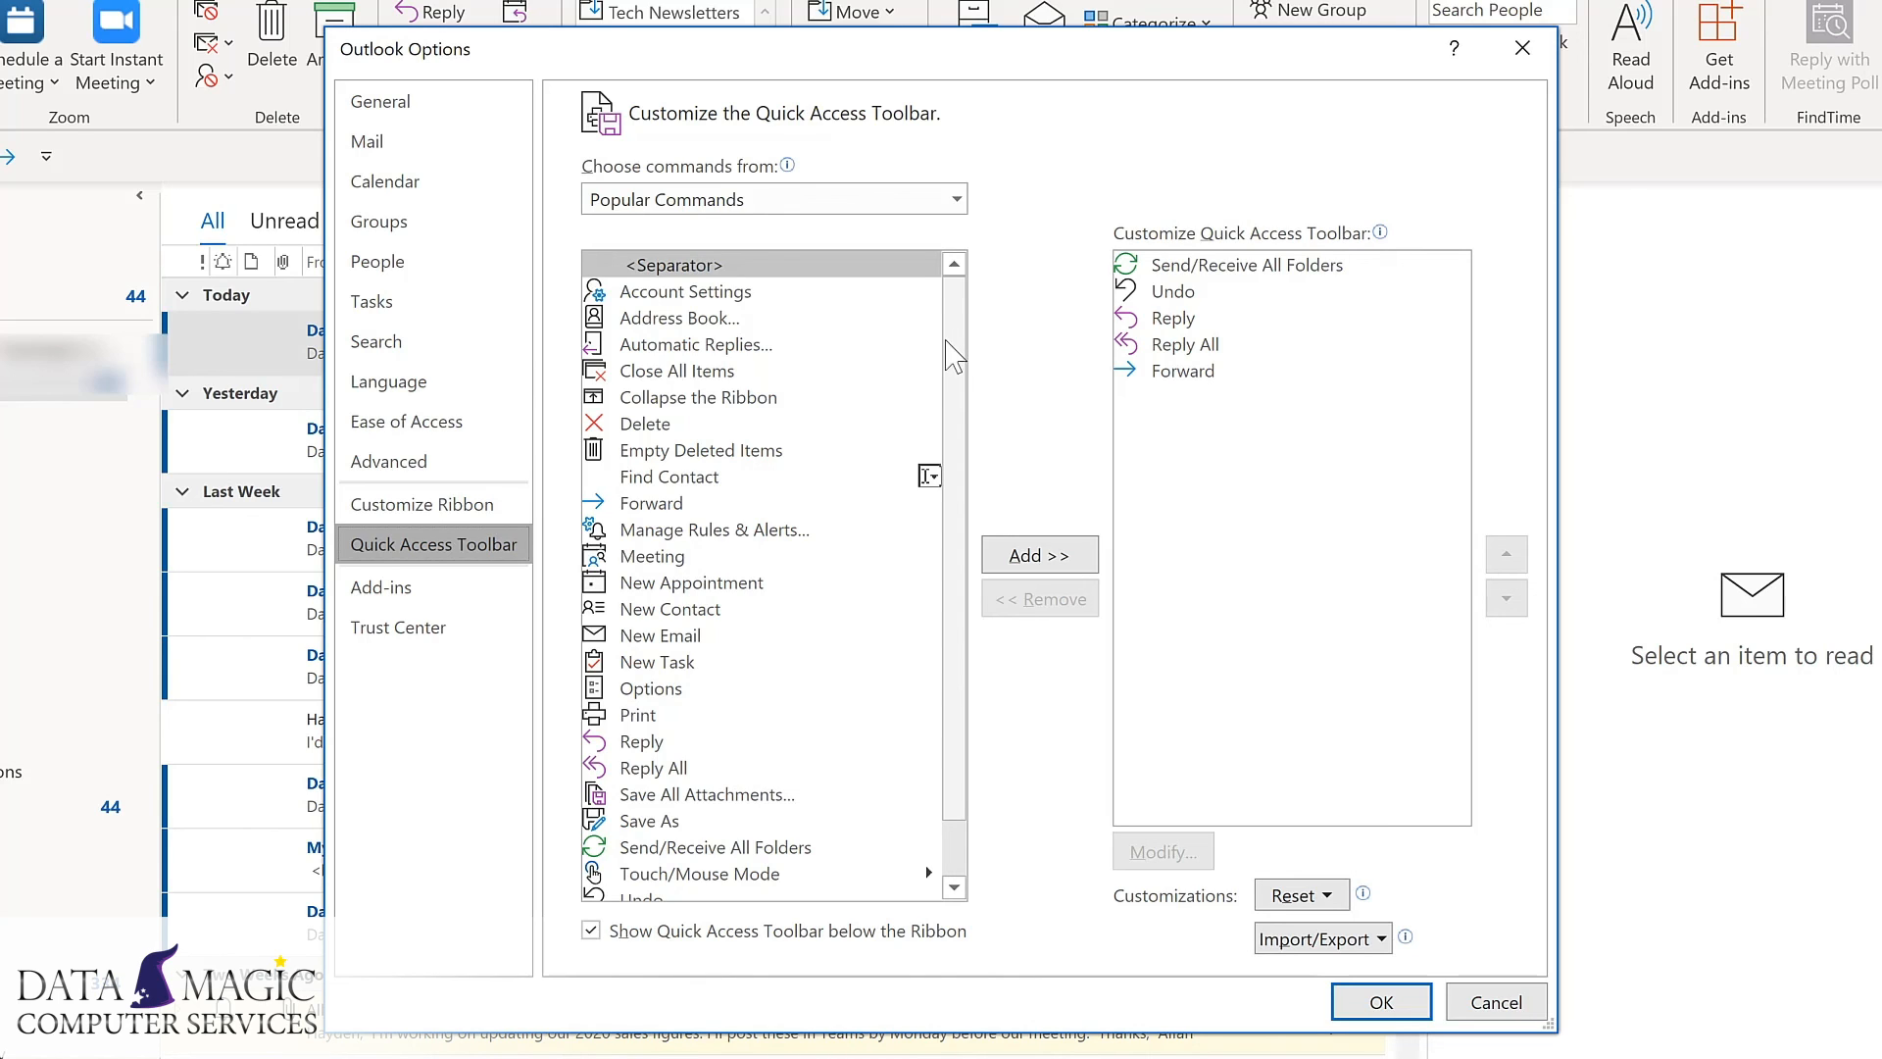
- Add Manage Rules & Alerts, Meeting, New Email and New Task to the Quick Access Toolbar command list
left_click(713, 542)
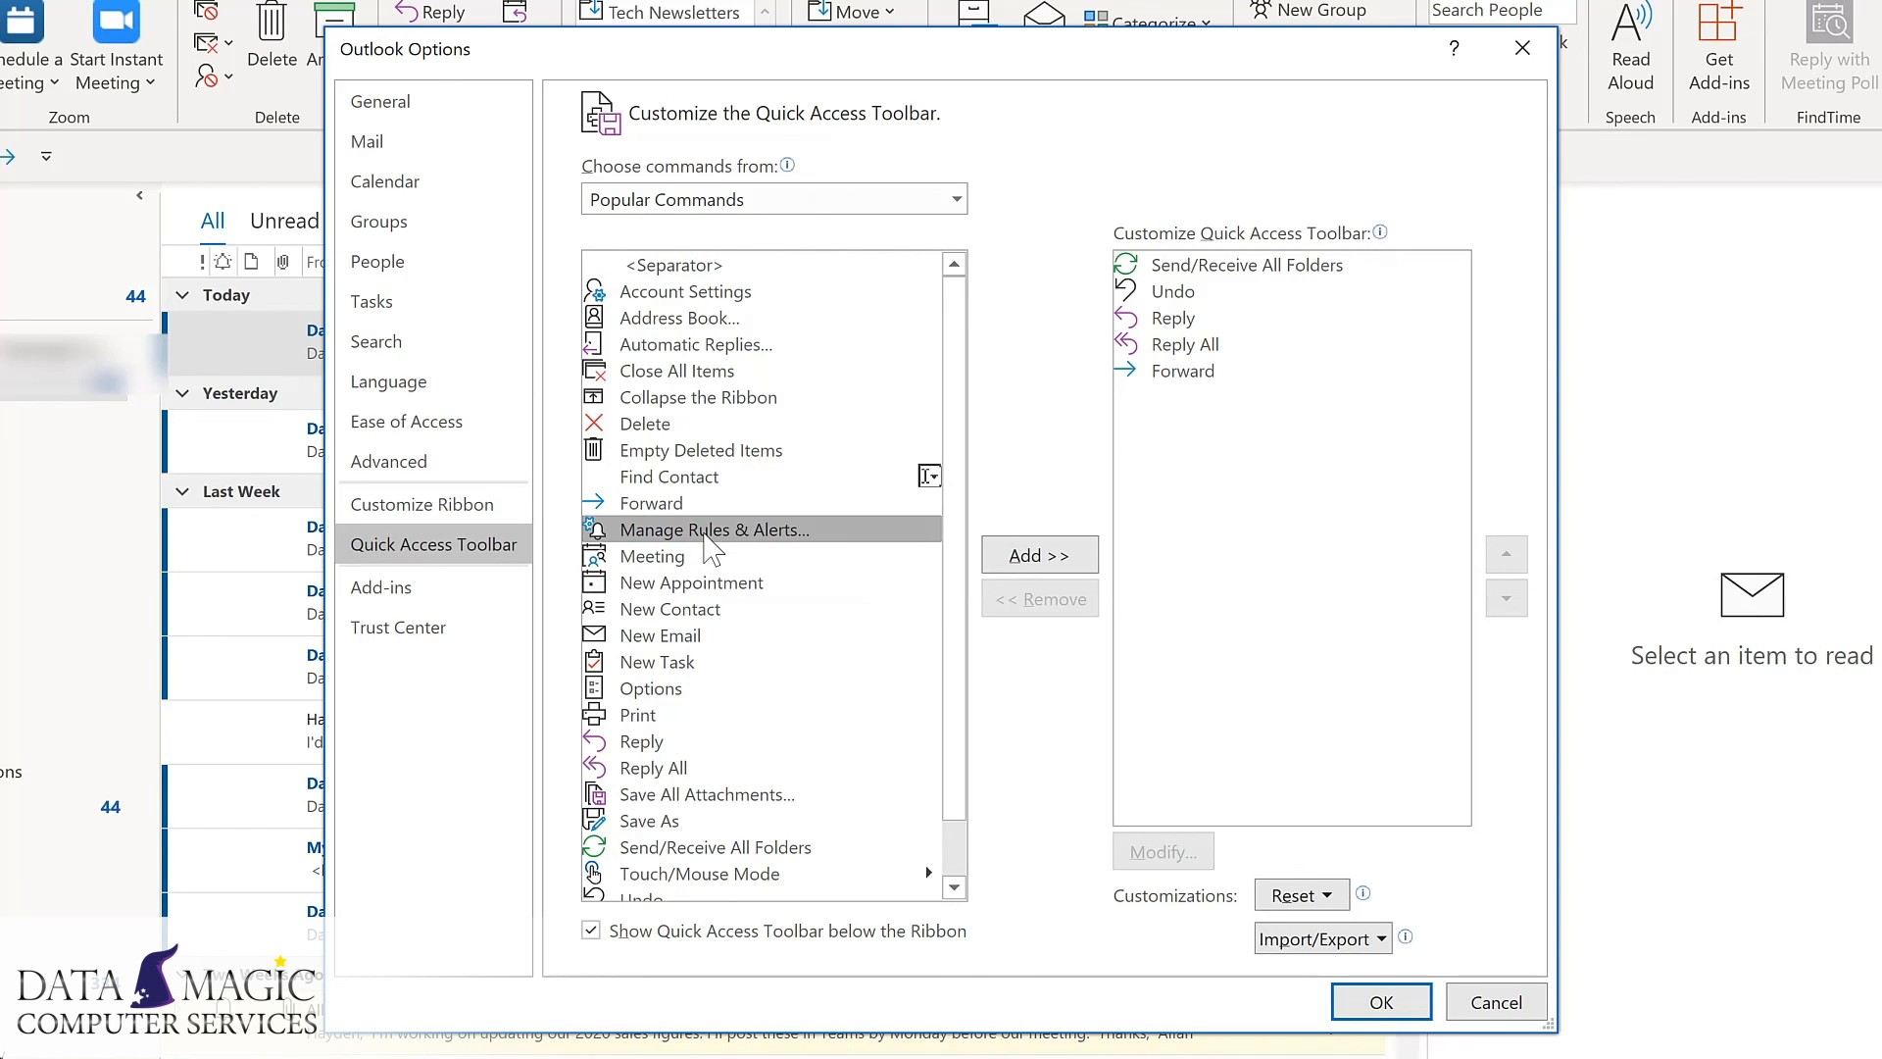
left_click(1046, 558)
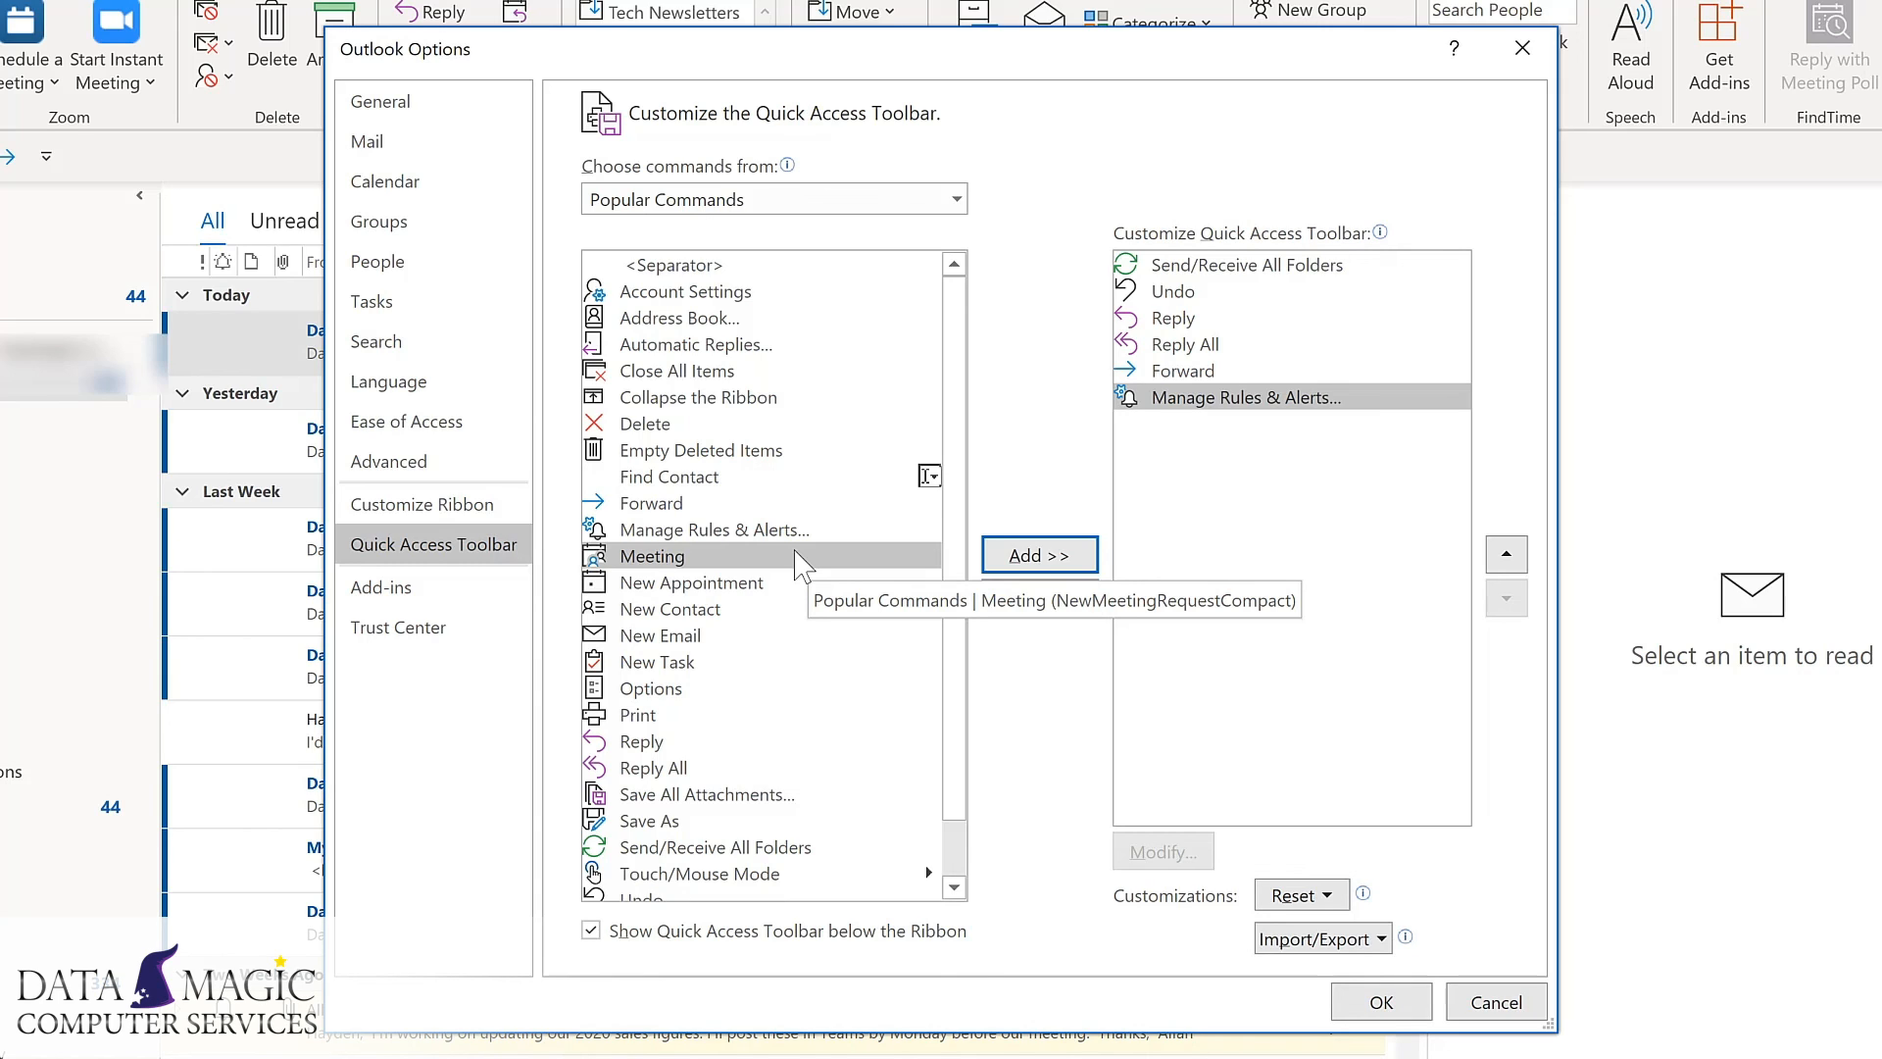
left_click(1026, 564)
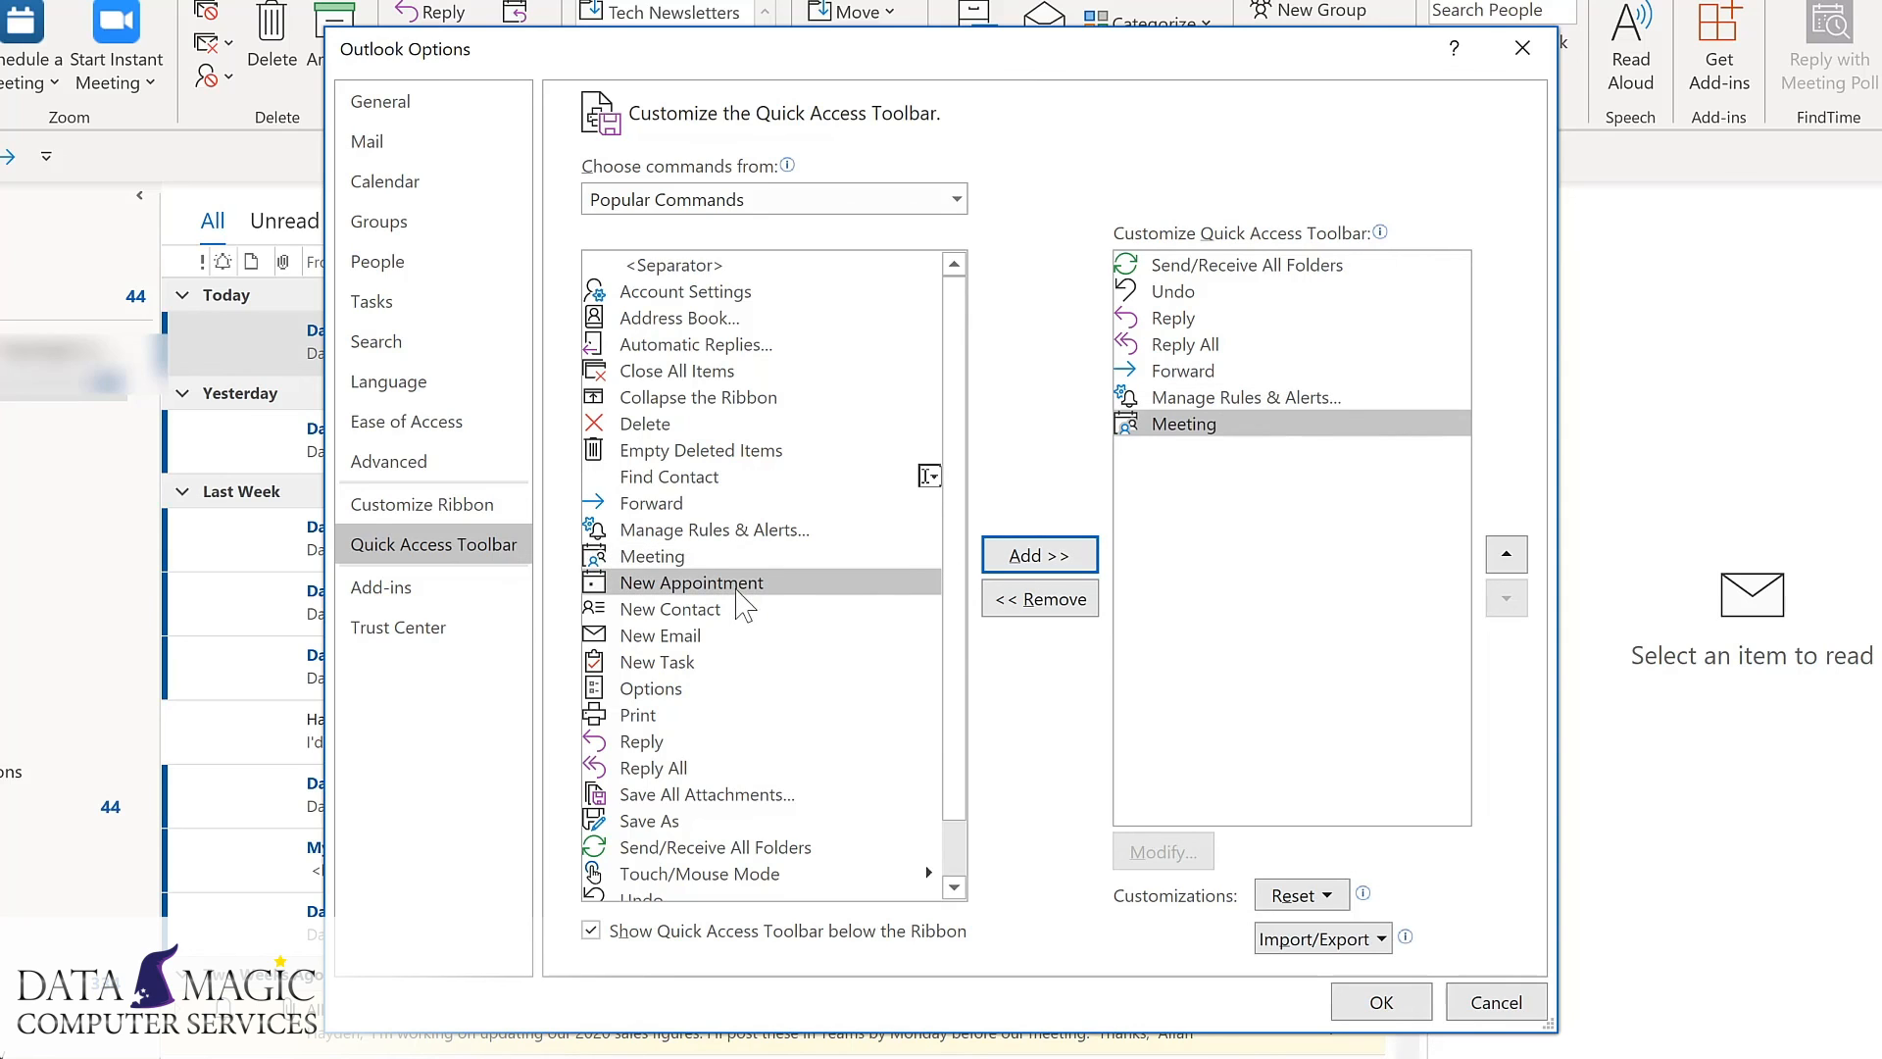
left_click(674, 645)
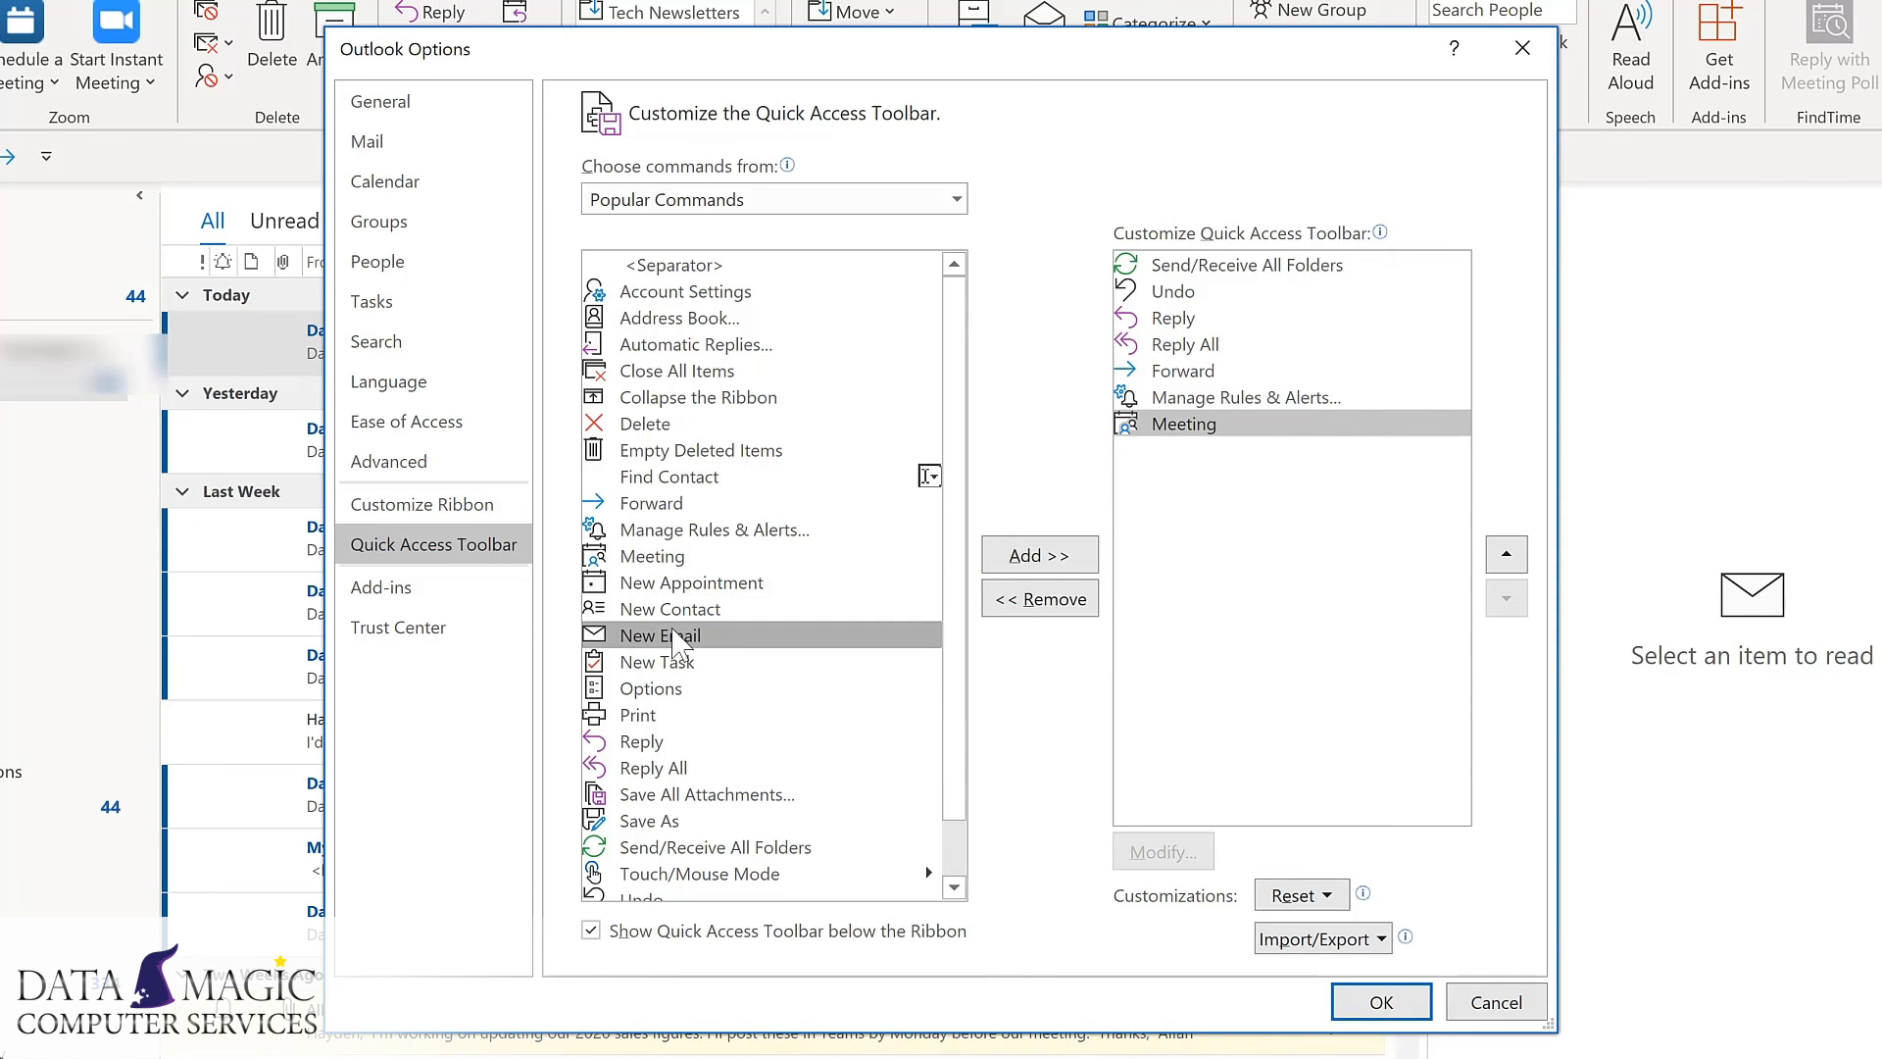
double_click(674, 637)
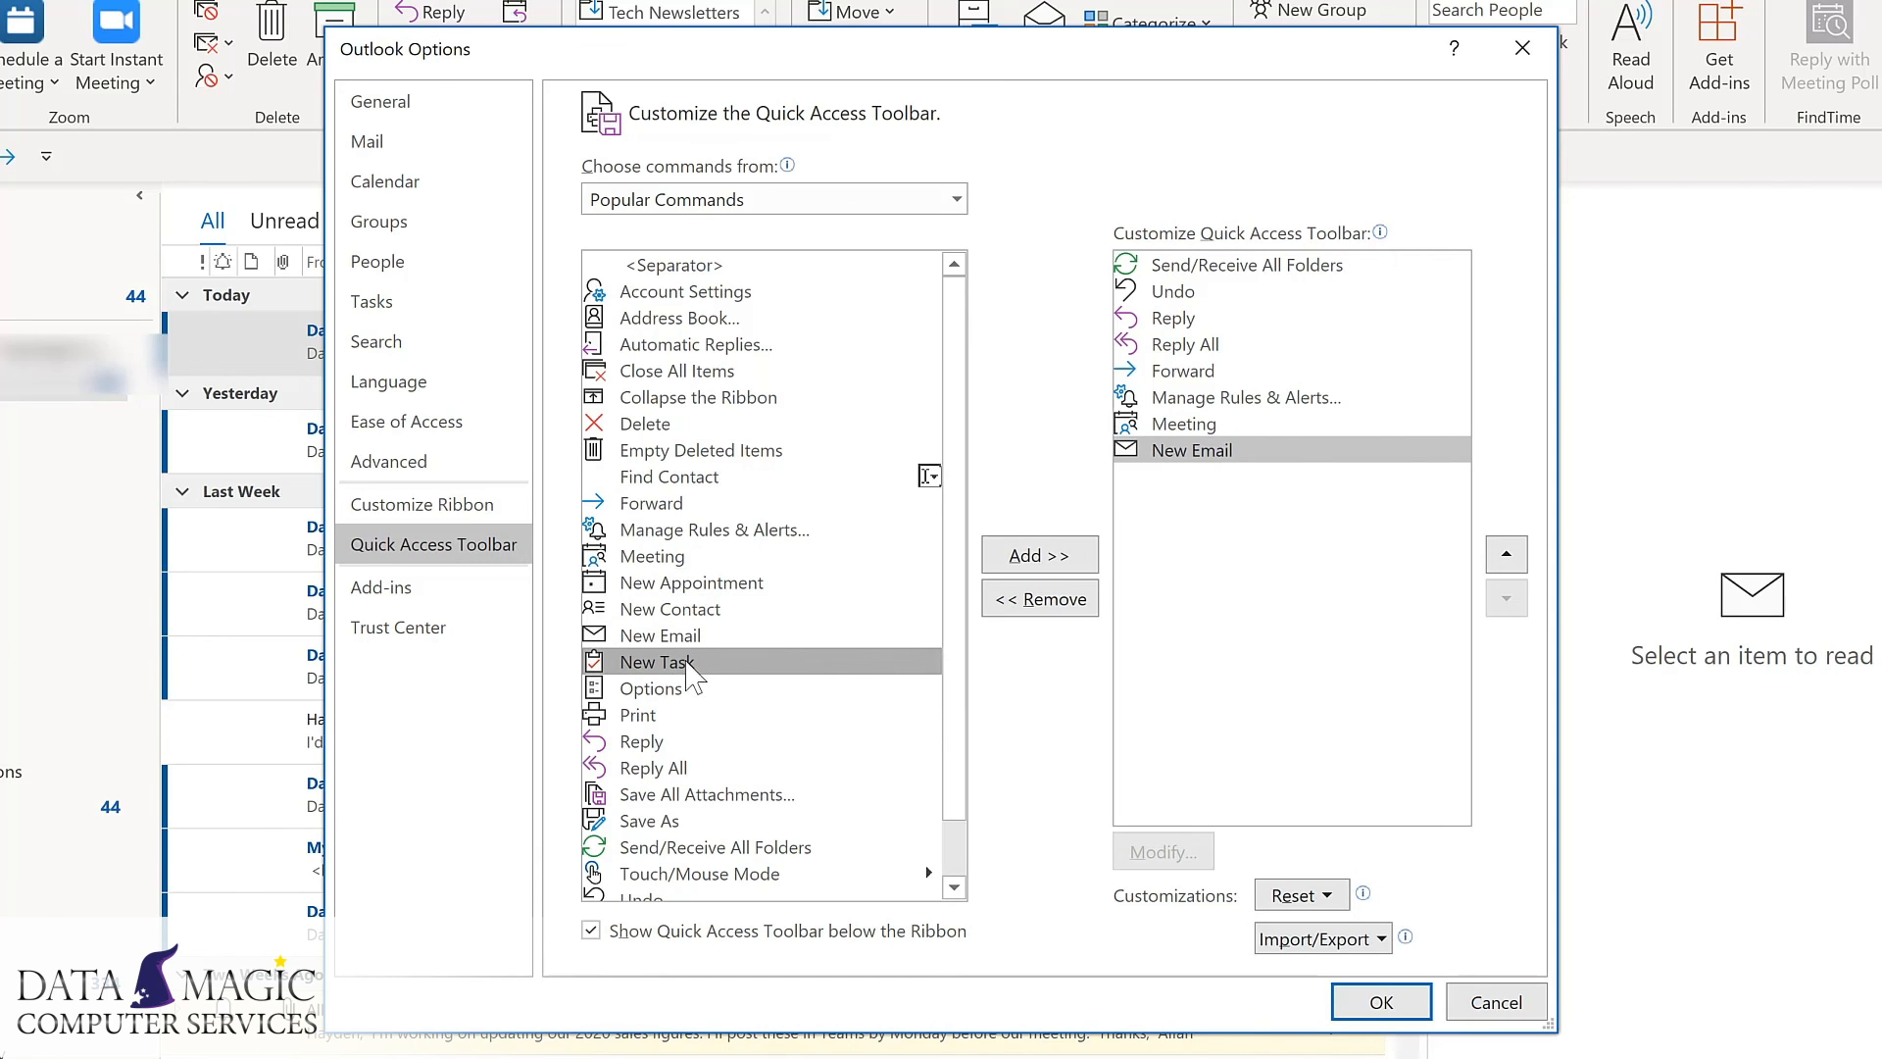
double_click(689, 666)
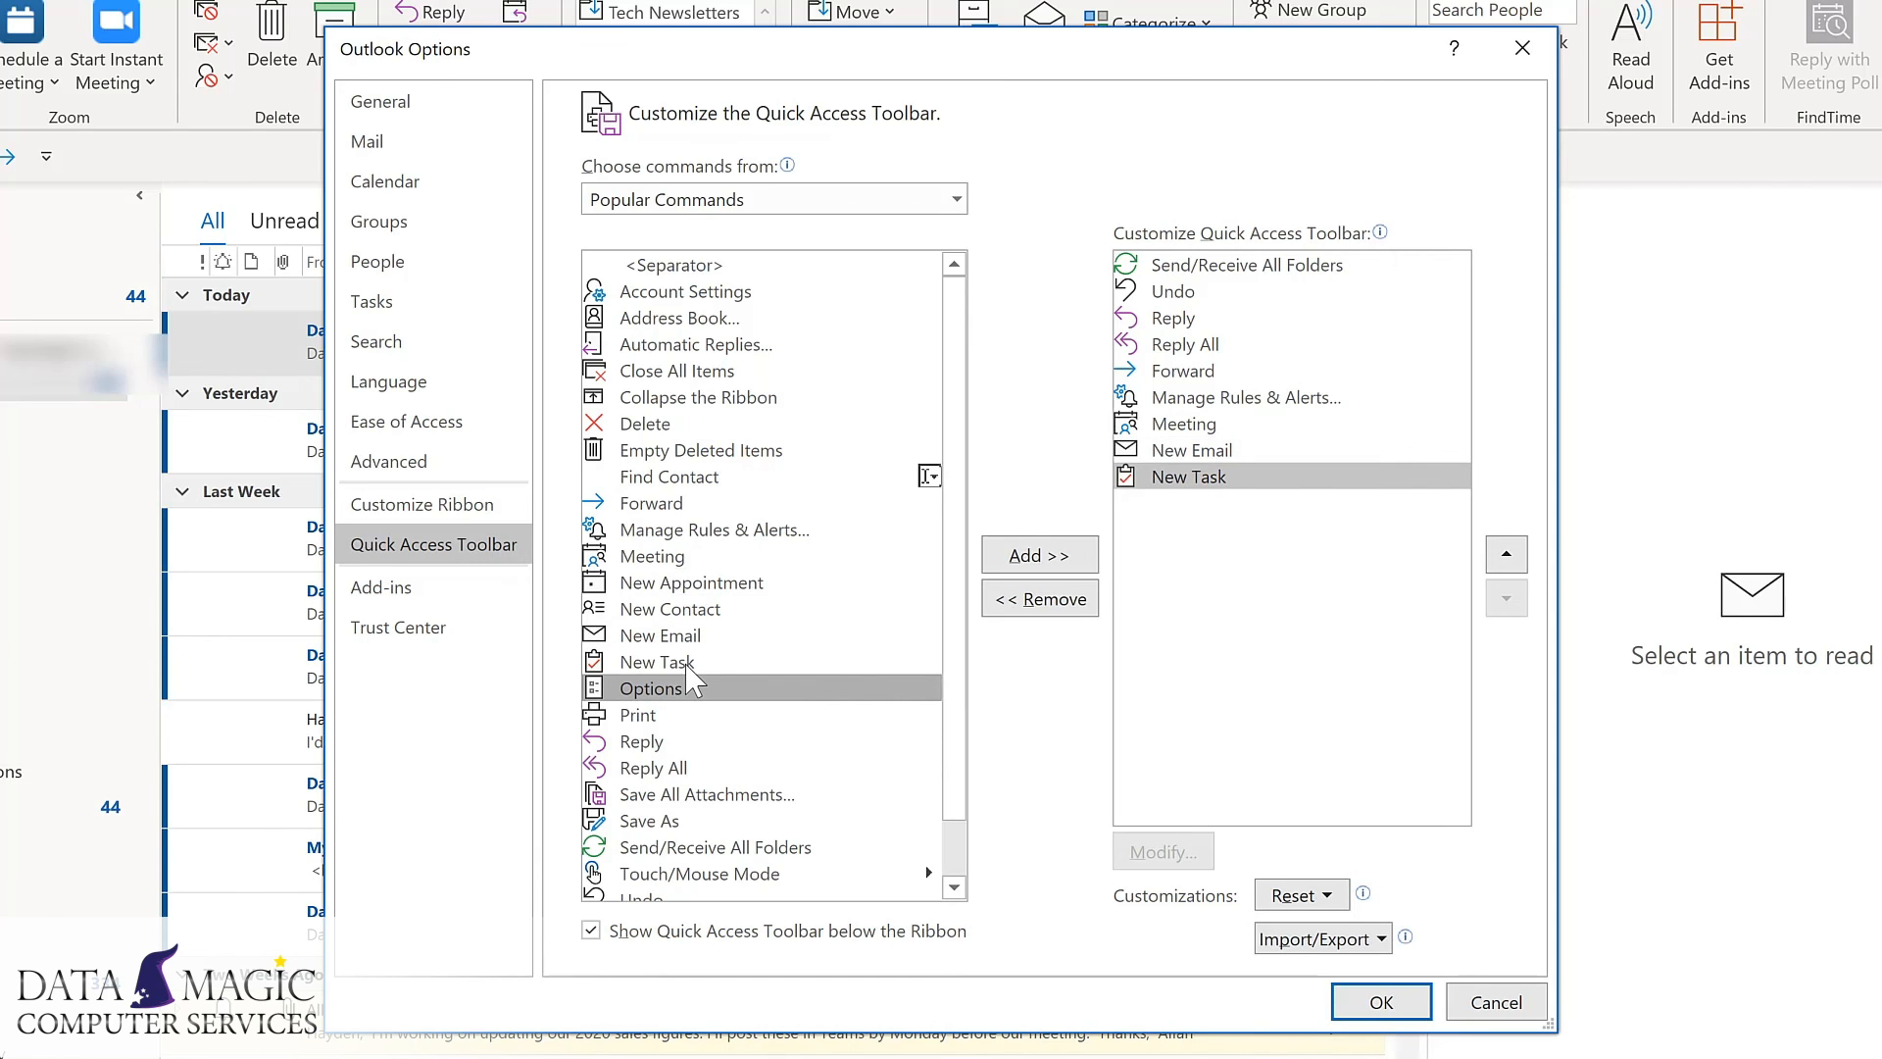
- Move New Email up two places to sit directly after Forward, and apply the toolbar changes
left_click(955, 201)
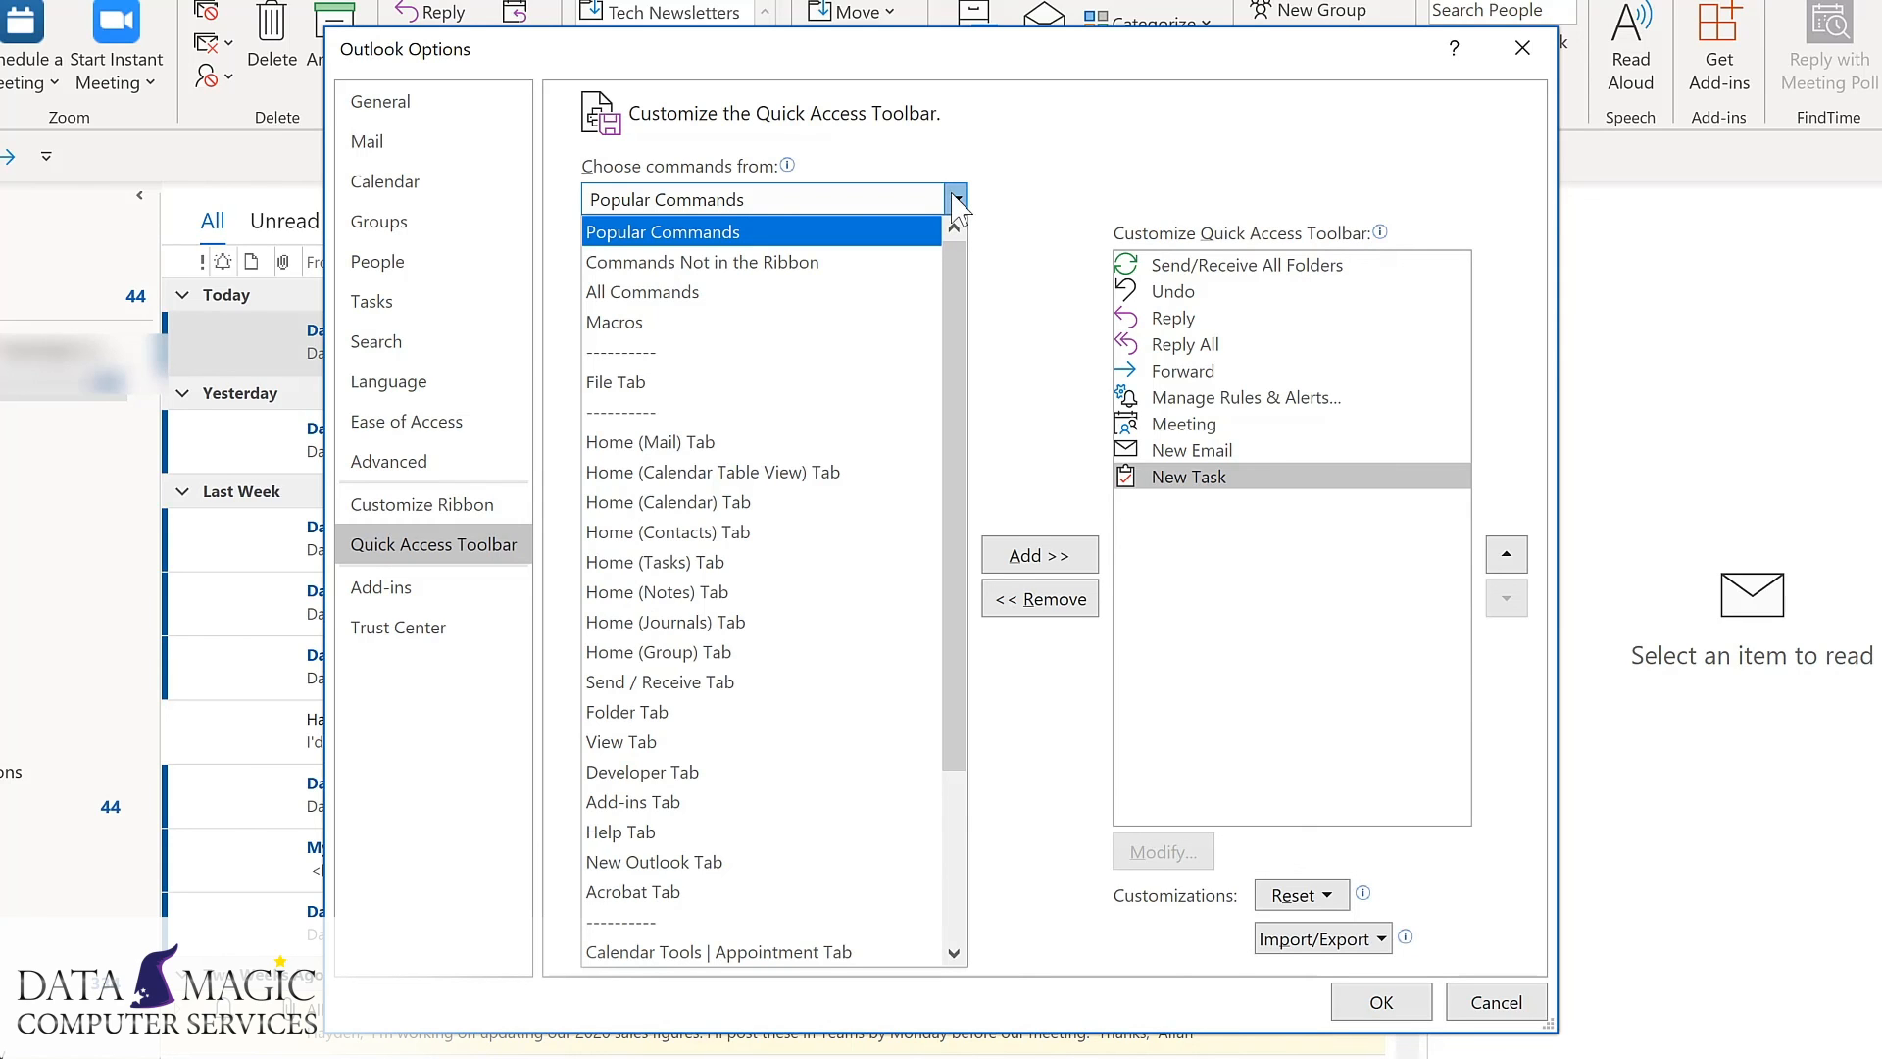
left_click(1259, 450)
left_click(1258, 450)
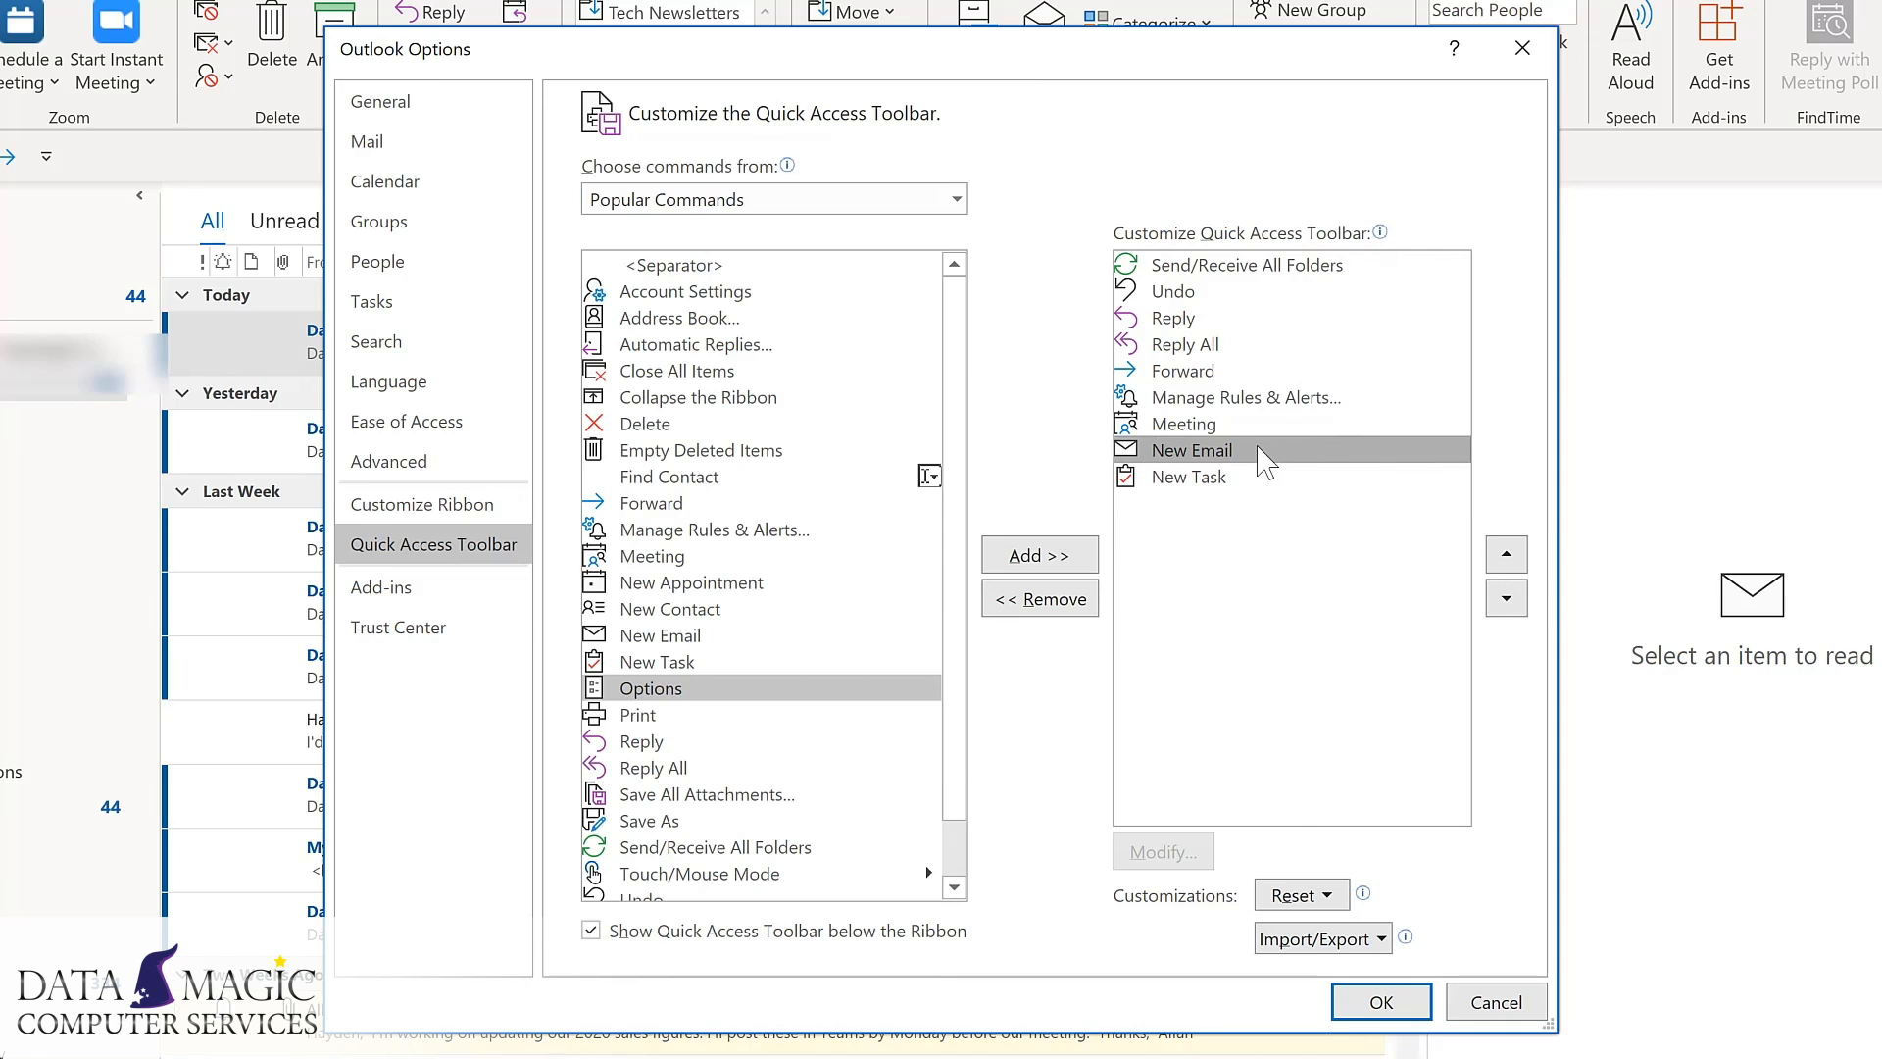
double_click(1507, 554)
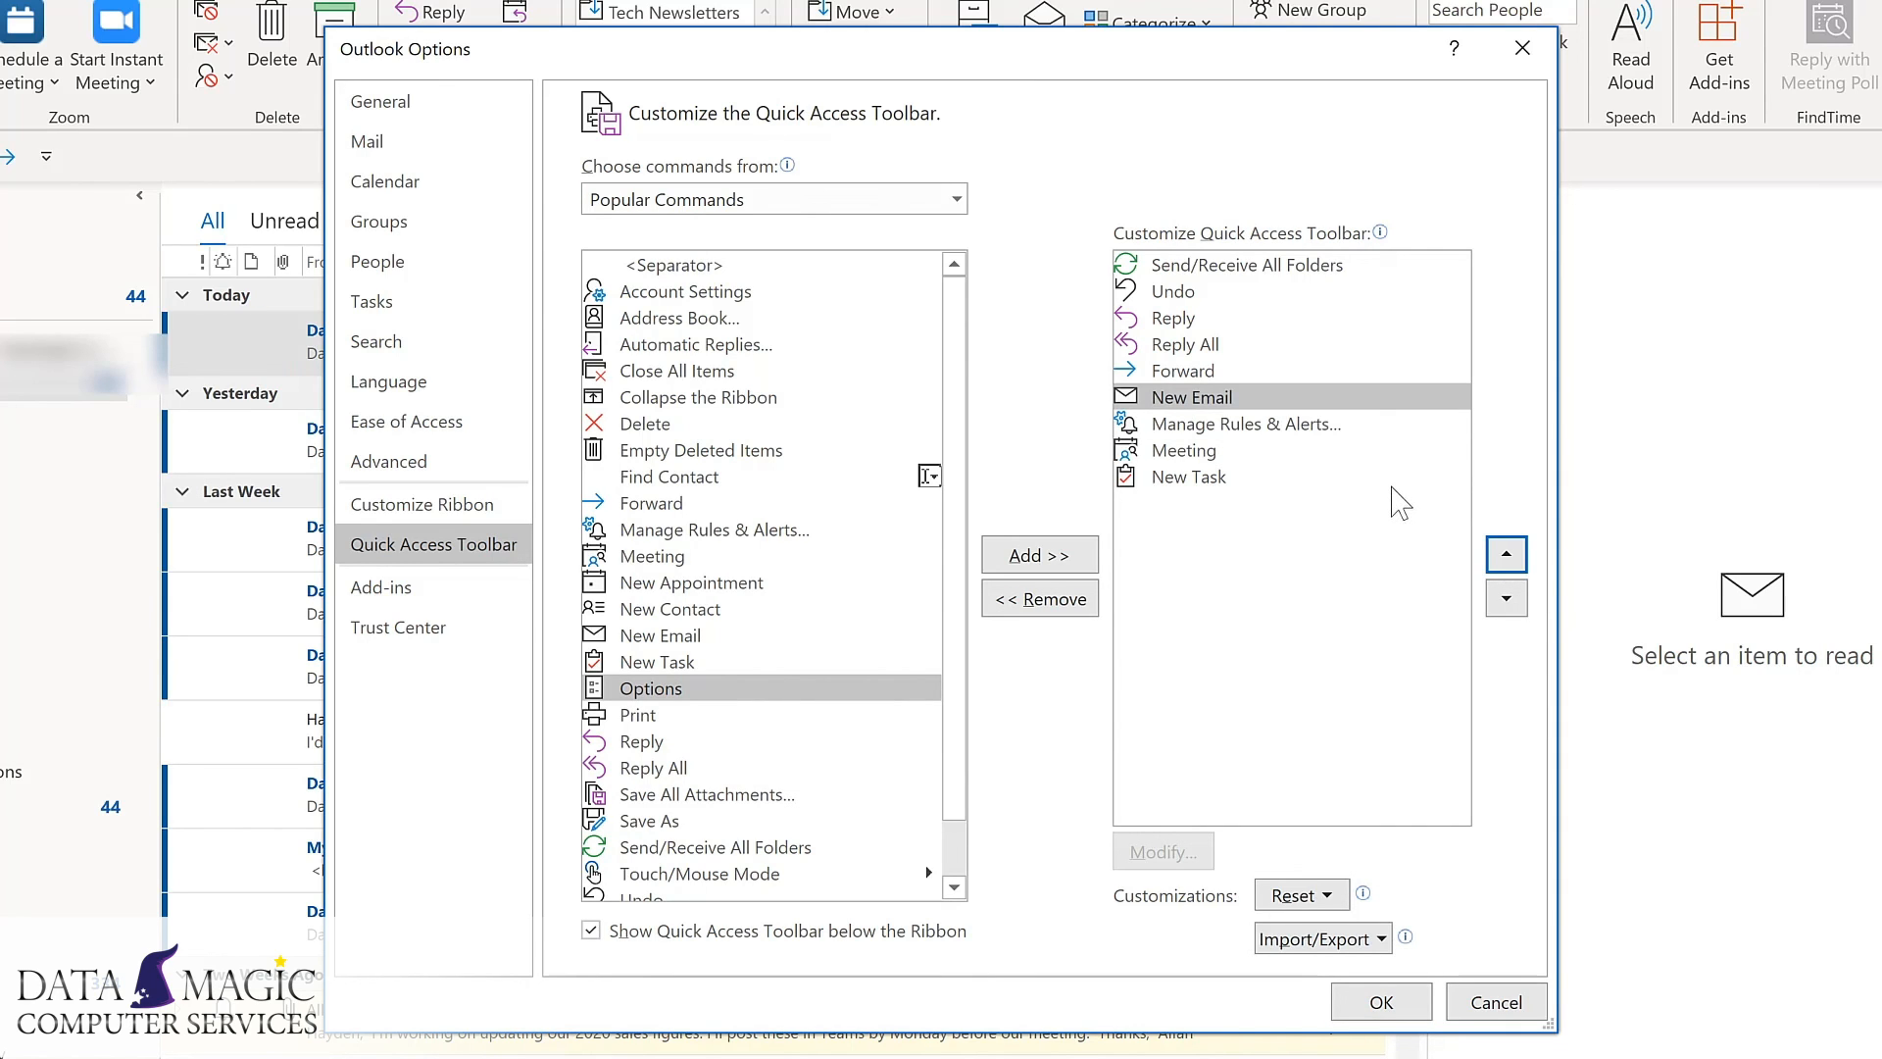
left_click(1381, 1002)
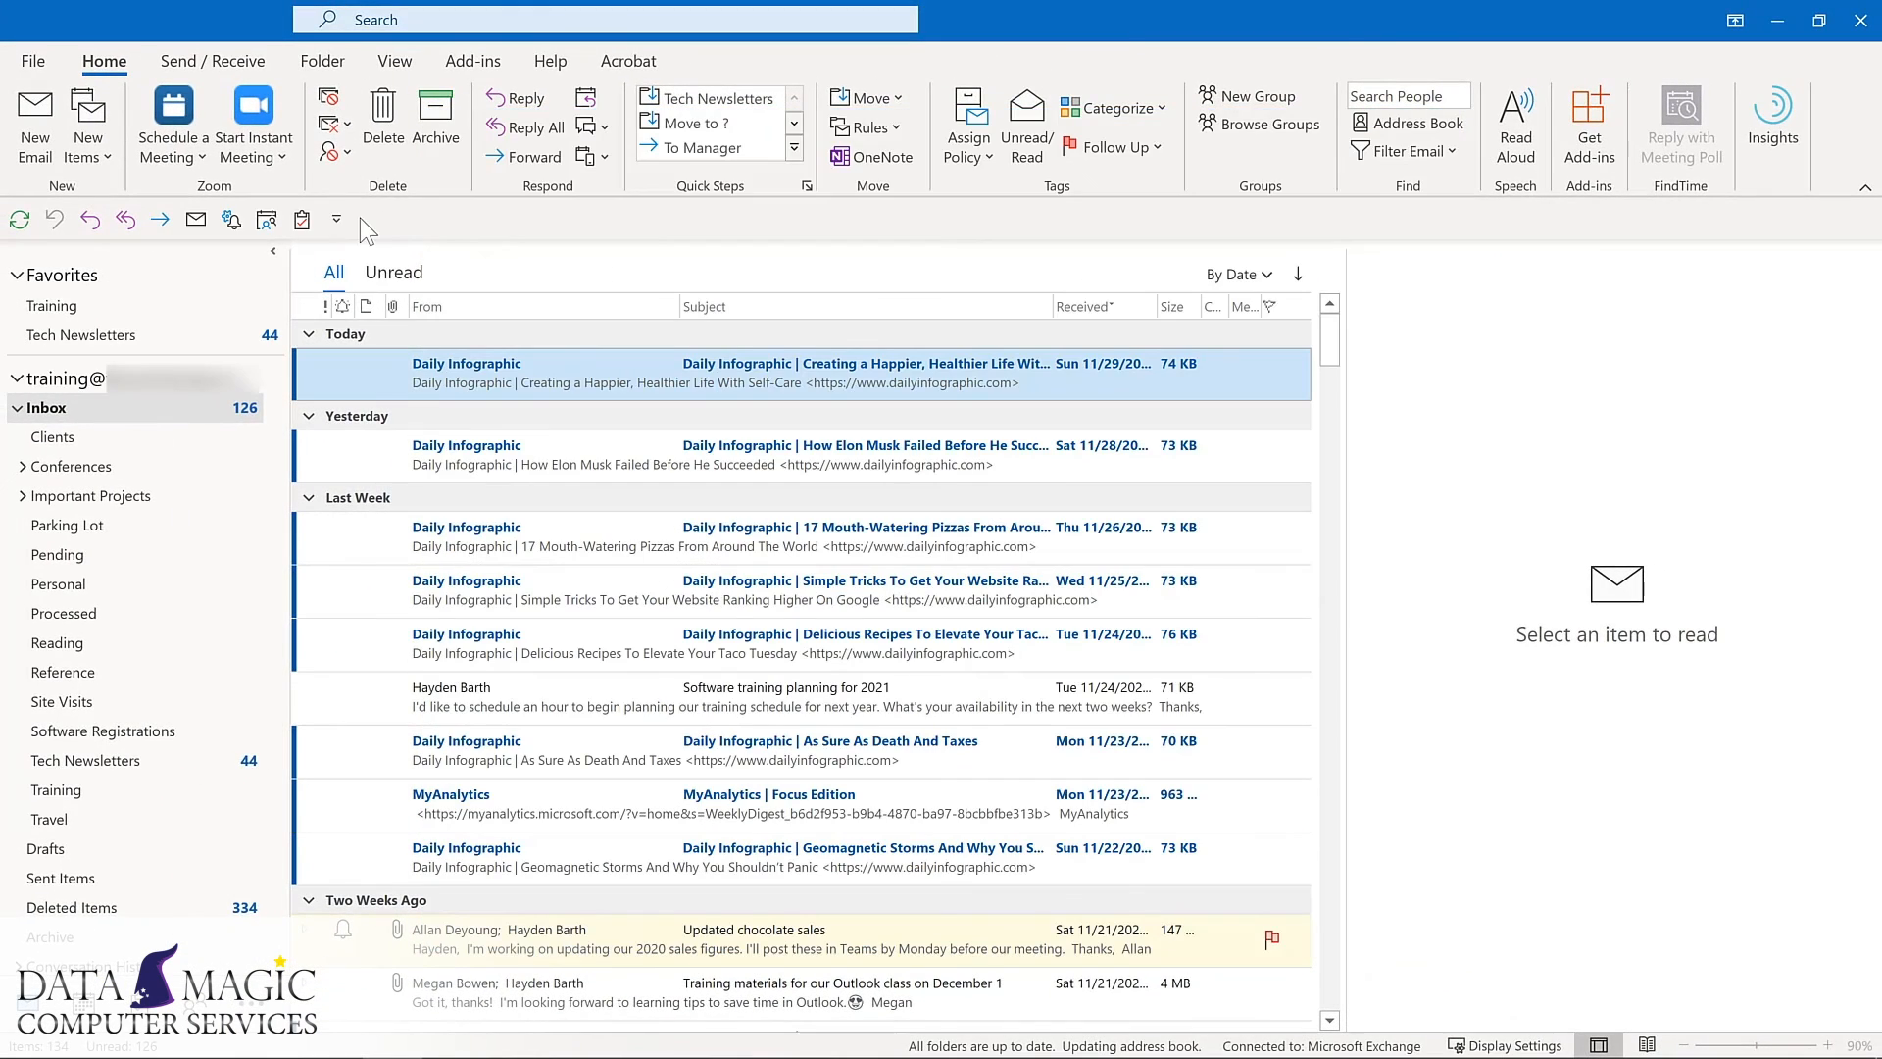